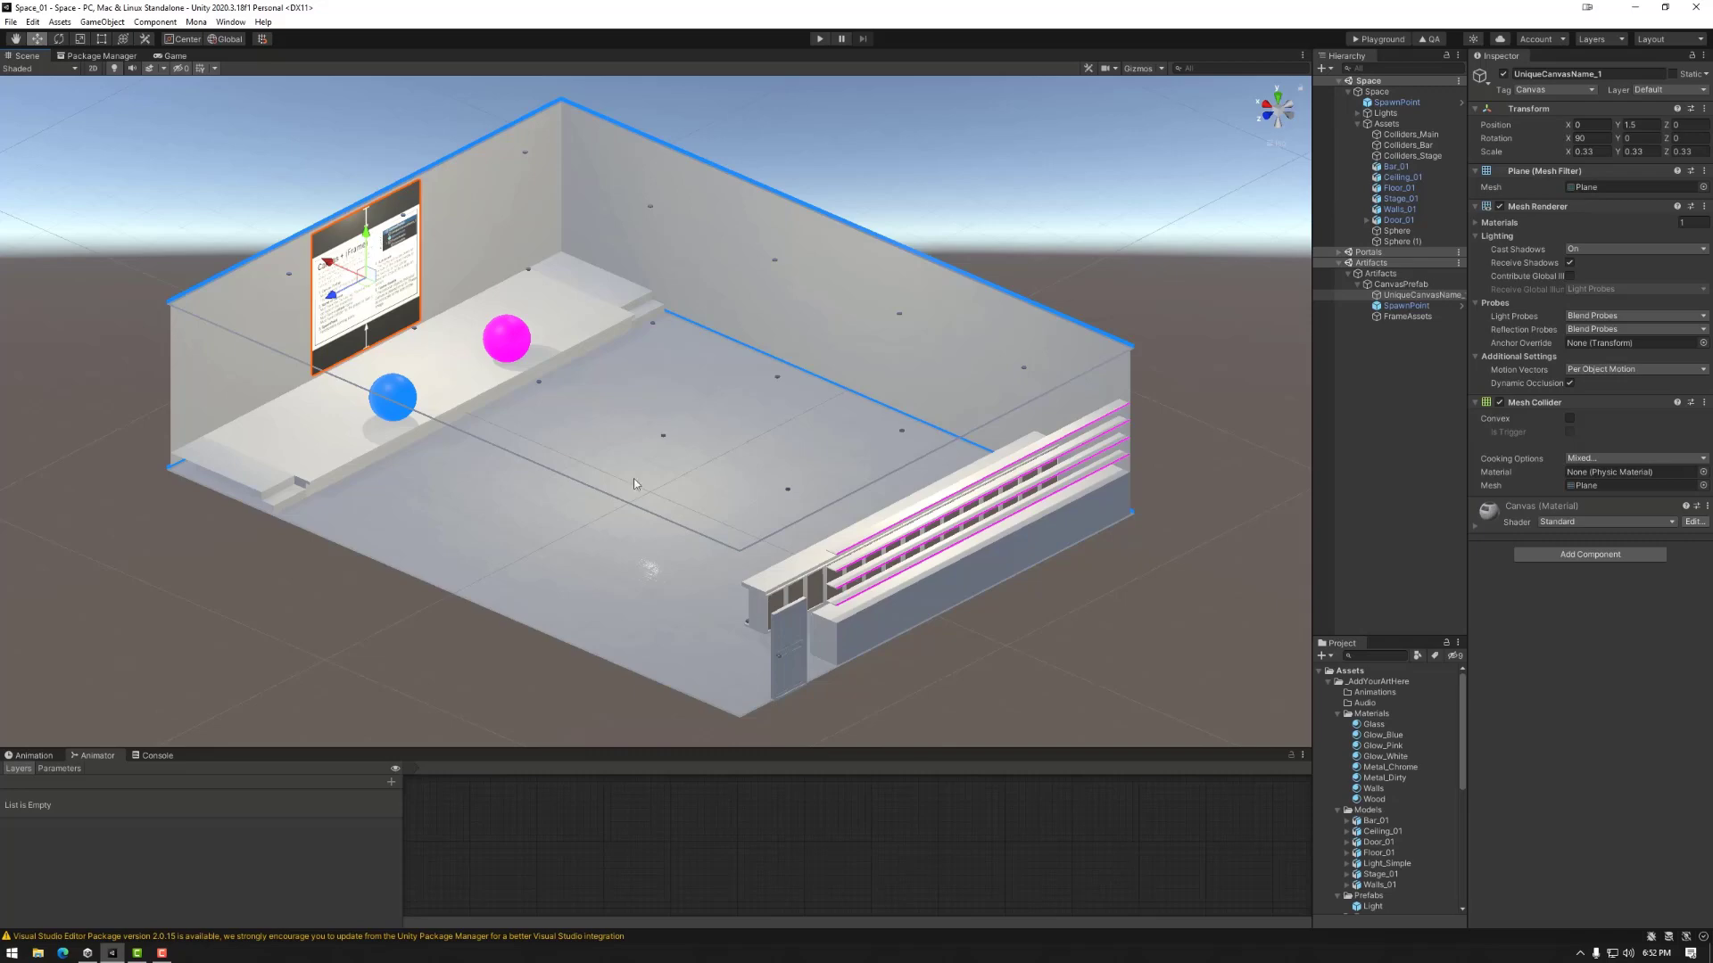
Orbit and zoom the Scene view to inspect the Space_01 room from several angles.
alt+drag(554, 500, 355, 396)
alt+drag(621, 517, 811, 307)
alt+drag(899, 454, 774, 430)
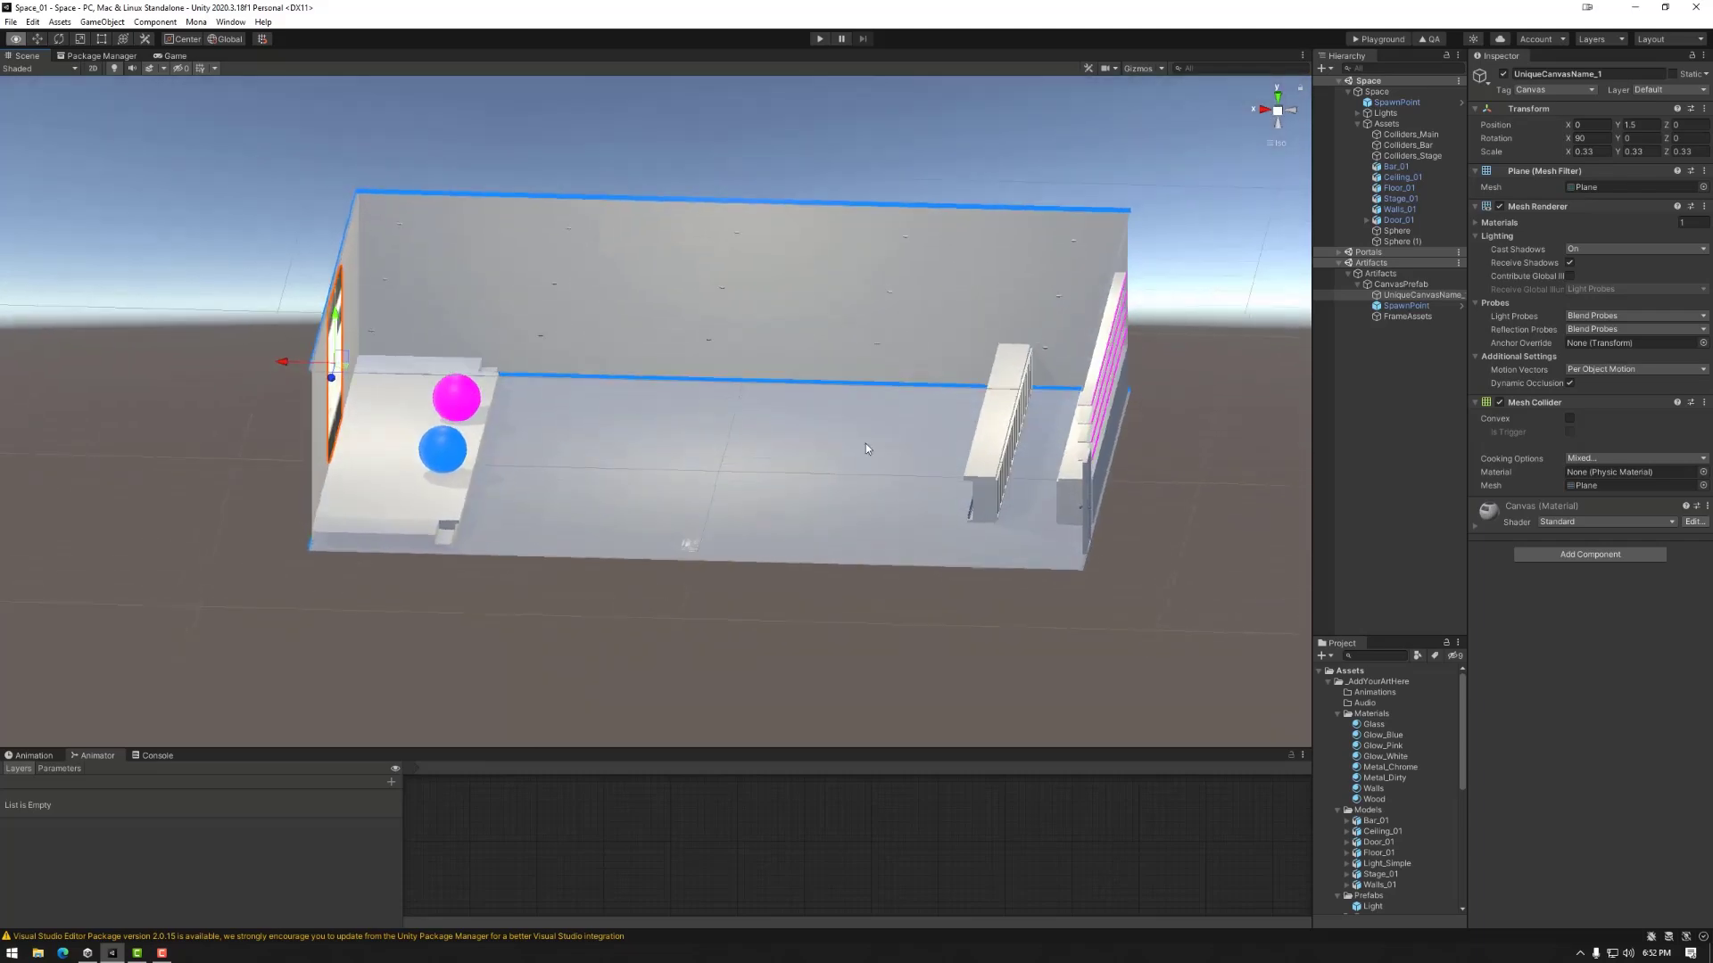
alt+drag(792, 504, 673, 409)
scroll(671, 406, up, 3)
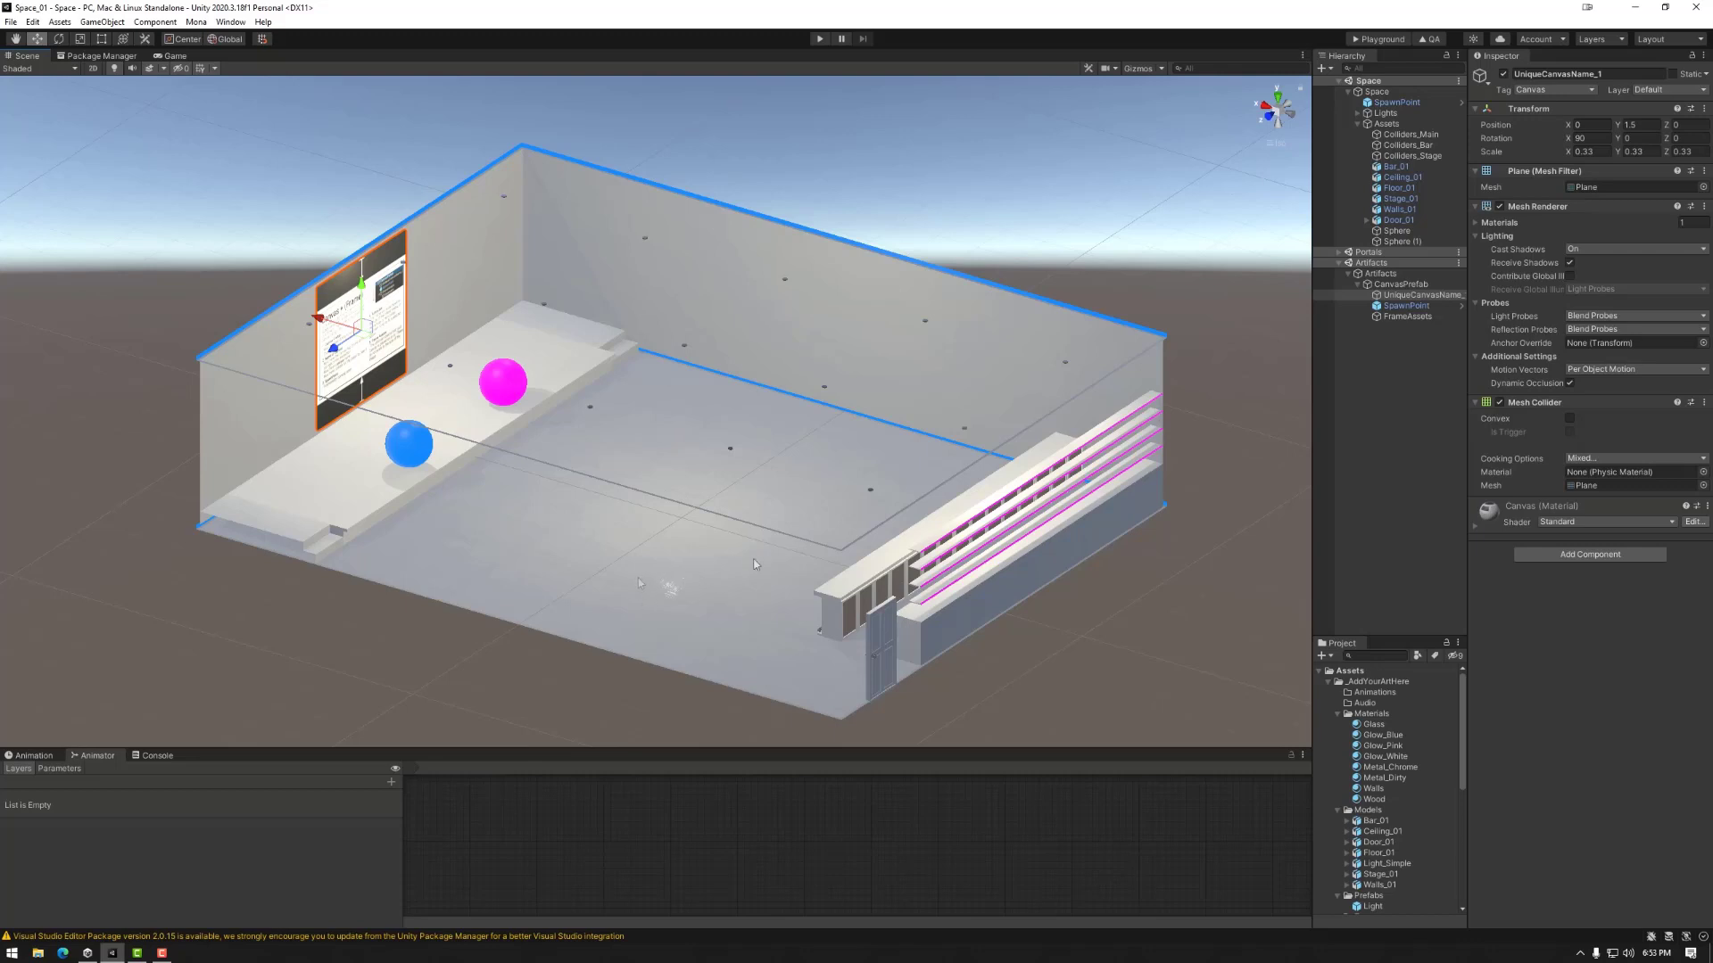
alt+drag(805, 558, 793, 240)
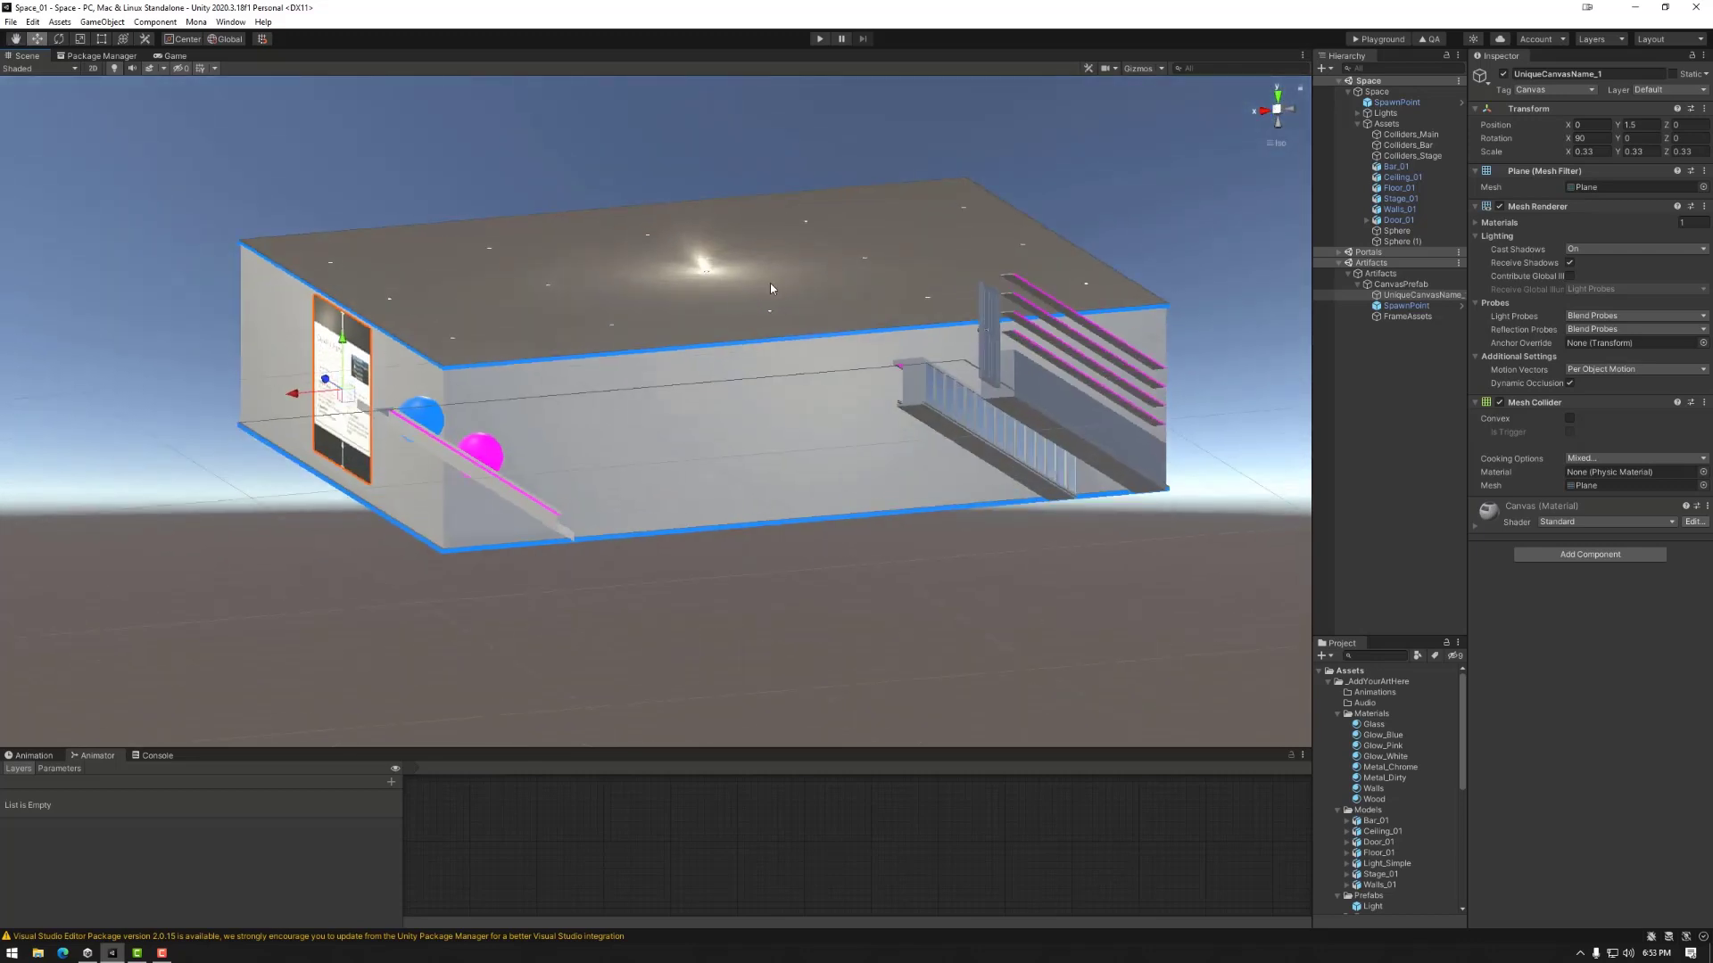
Expand the Lights group, select the Directional Light and switch to a front view.
click(1357, 113)
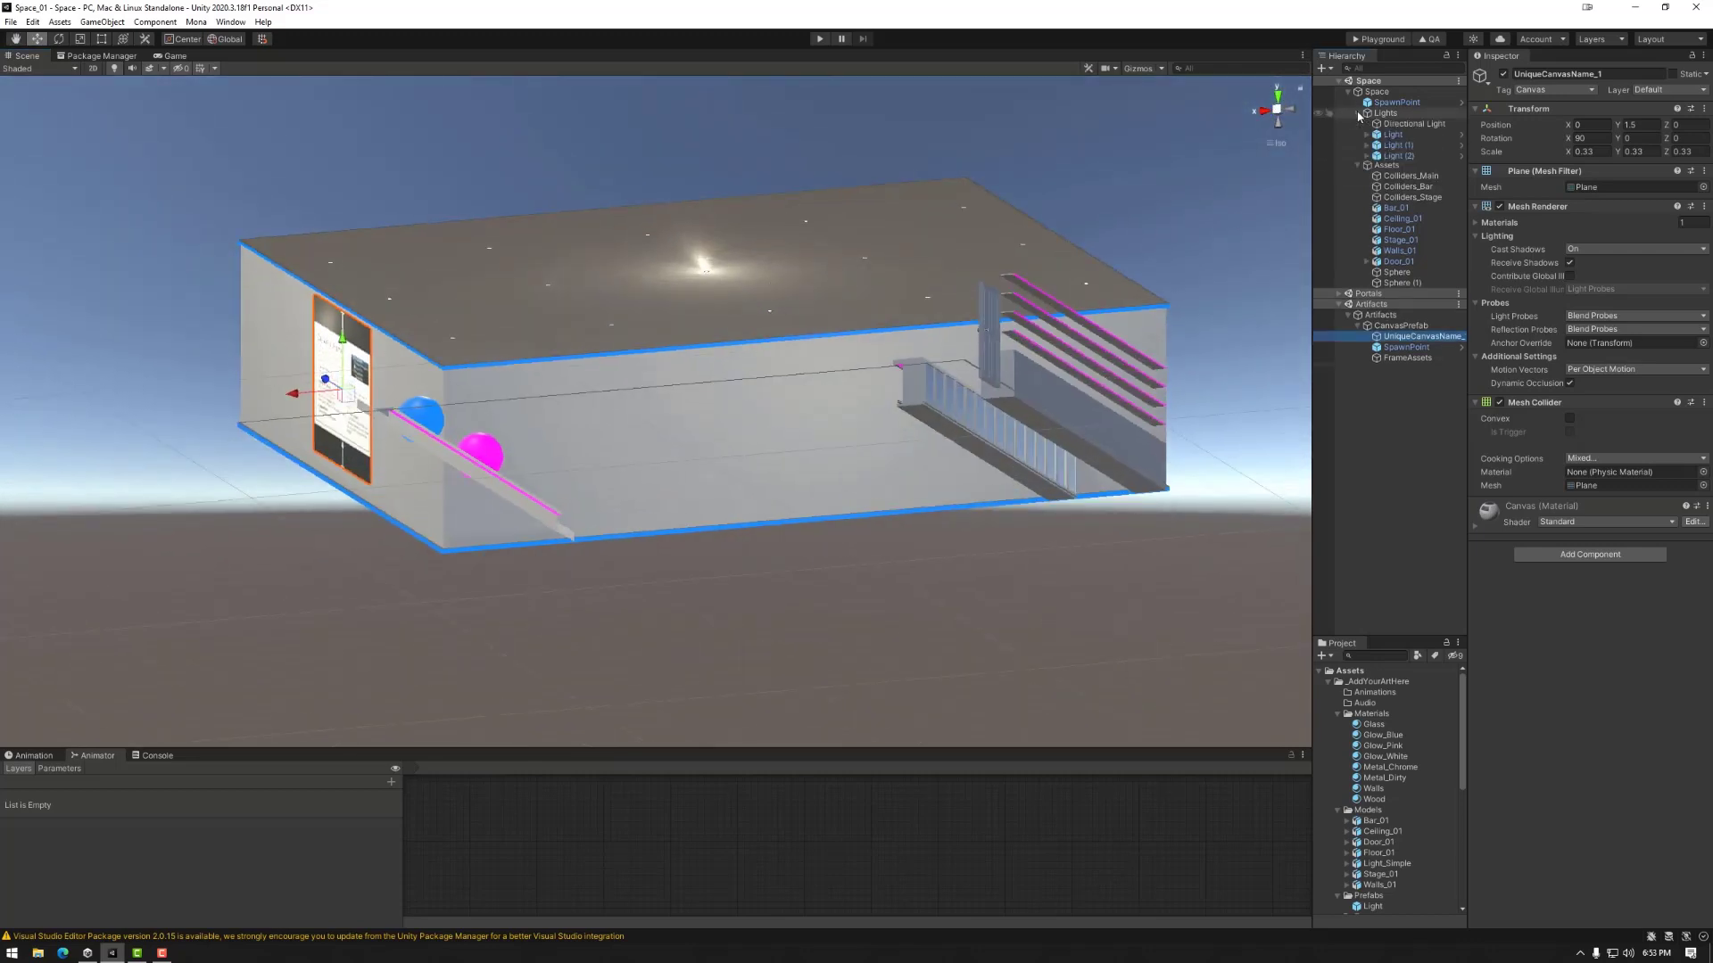
click(1409, 124)
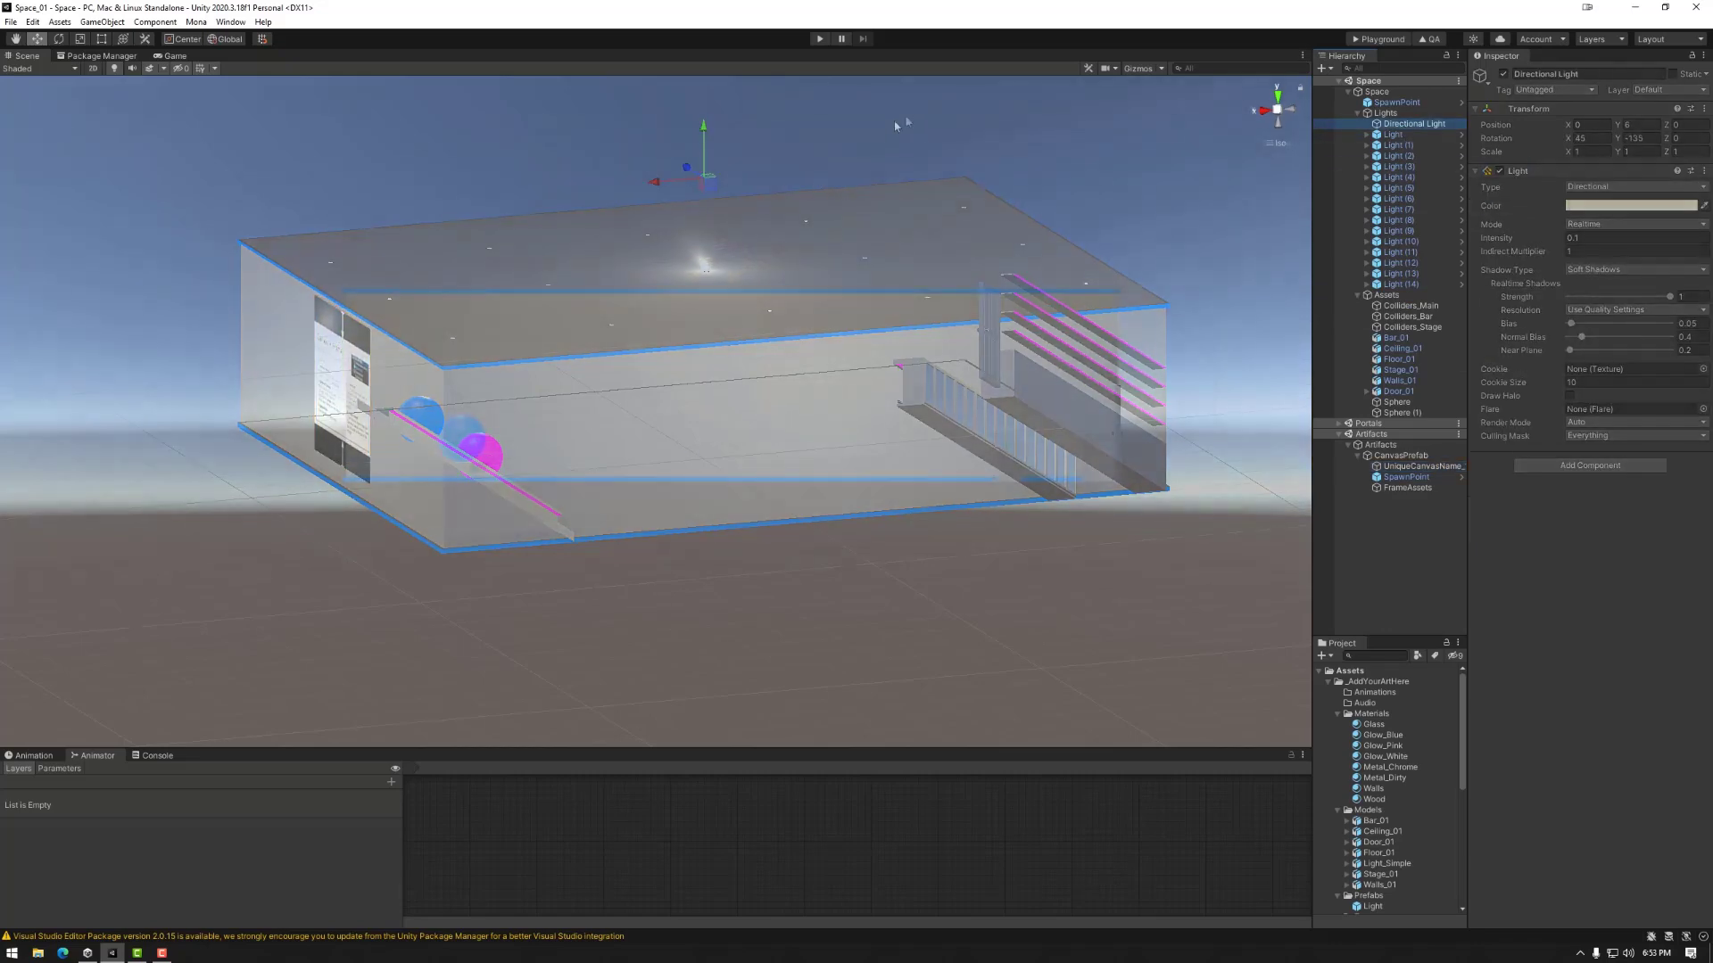
click(911, 105)
alt+drag(911, 104, 746, 379)
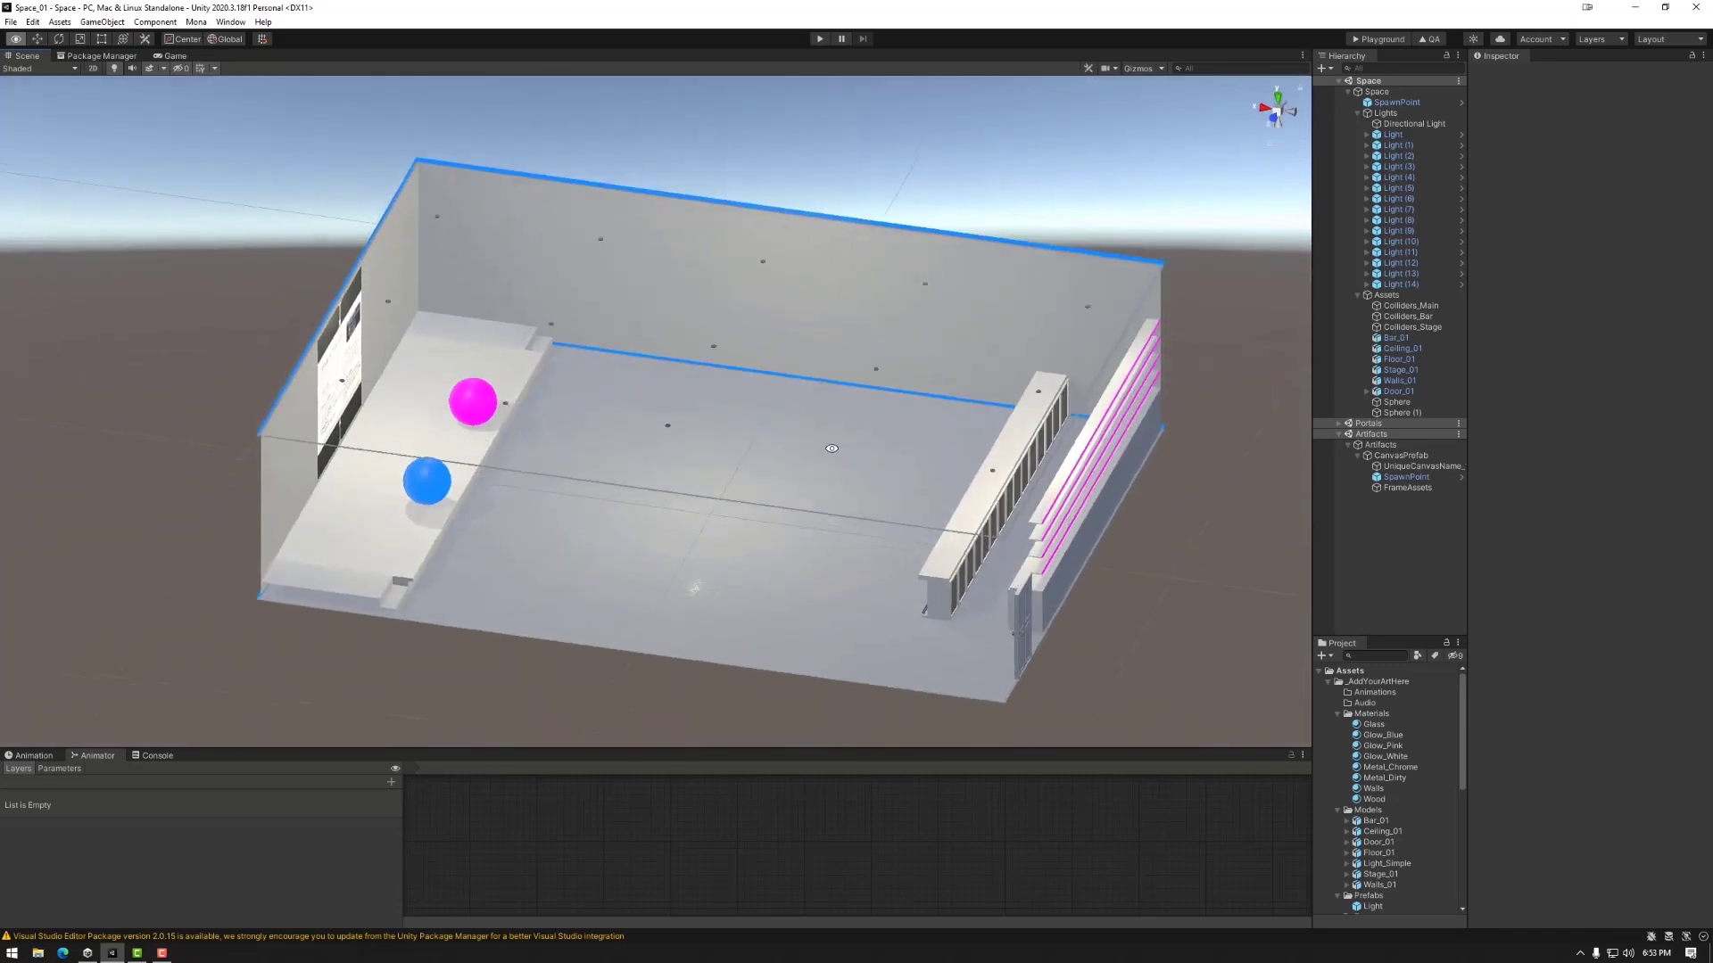
click(1410, 124)
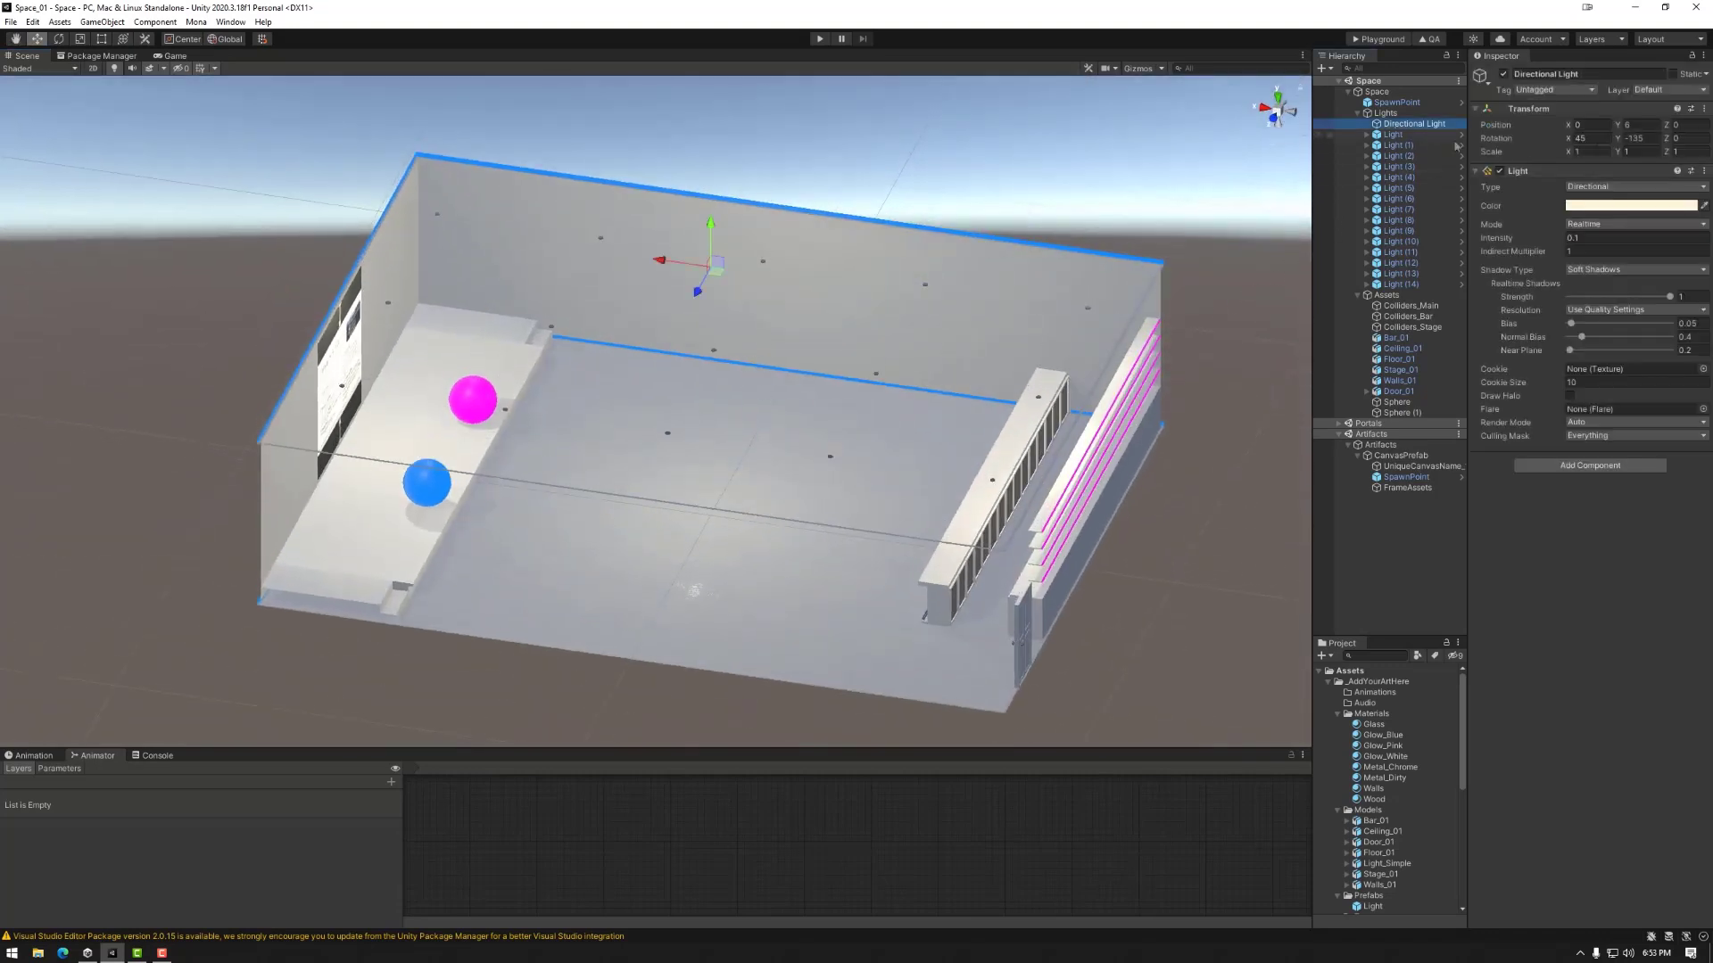
click(1275, 119)
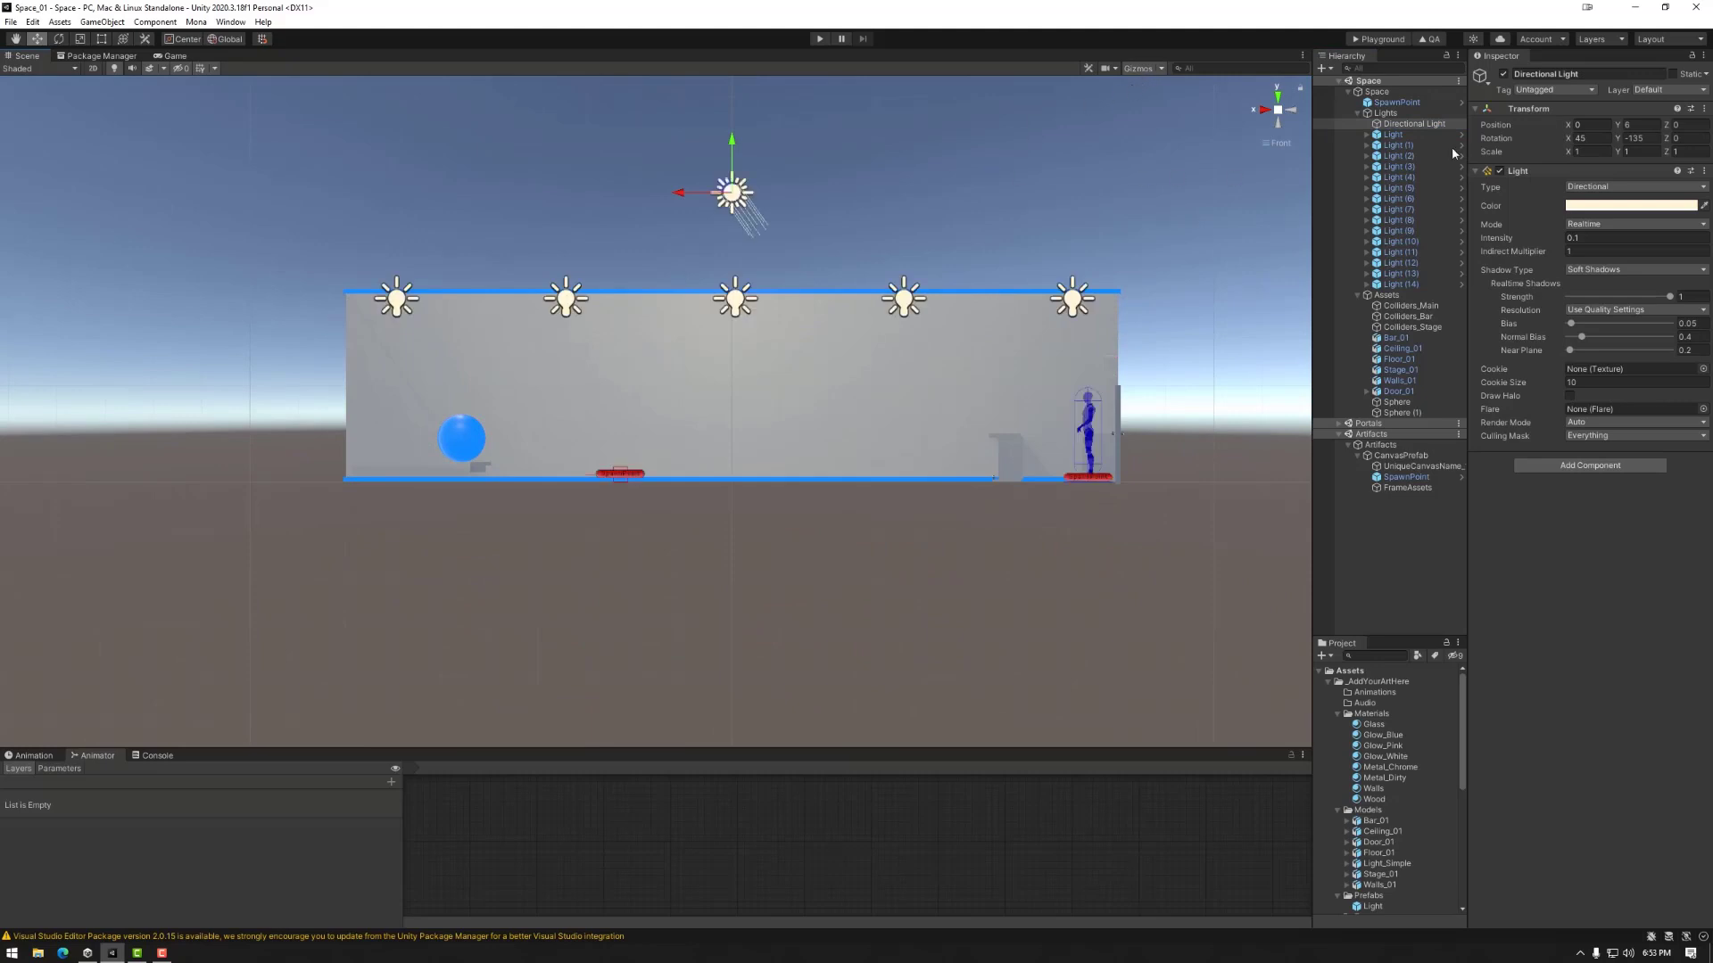
Set the Directional Light's rotation to X 90 and Y 0.
click(1591, 138)
text(090)
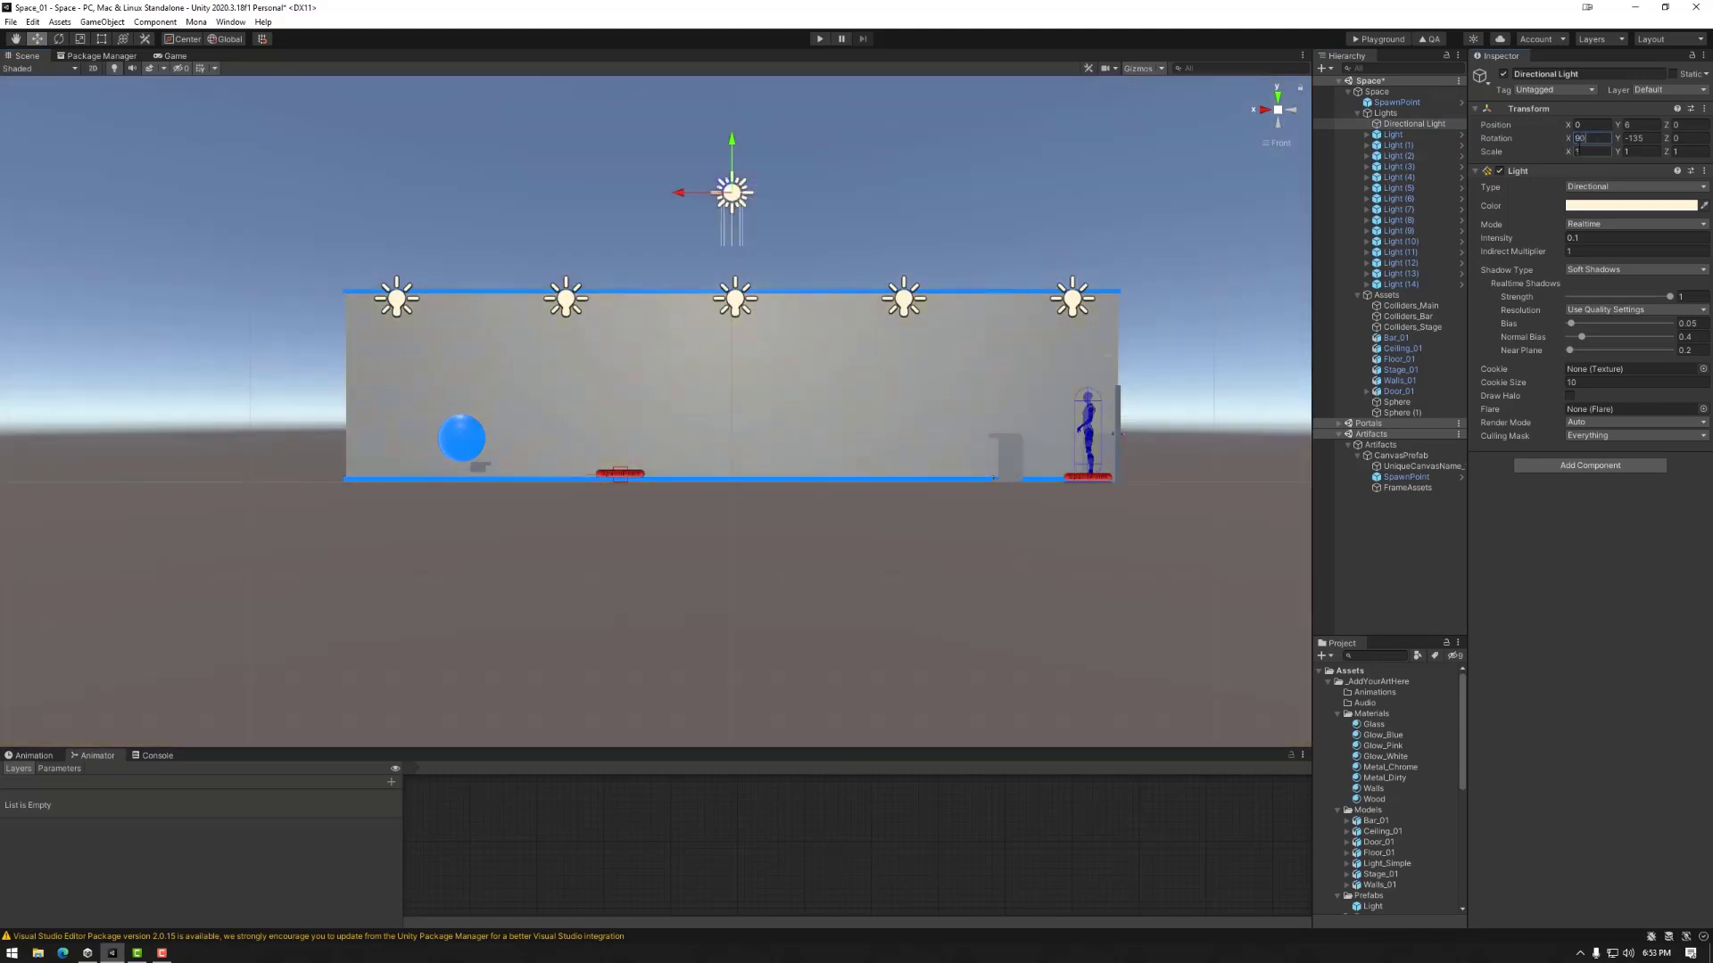
key(Tab)
text(0)
alt+drag(993, 218, 785, 579)
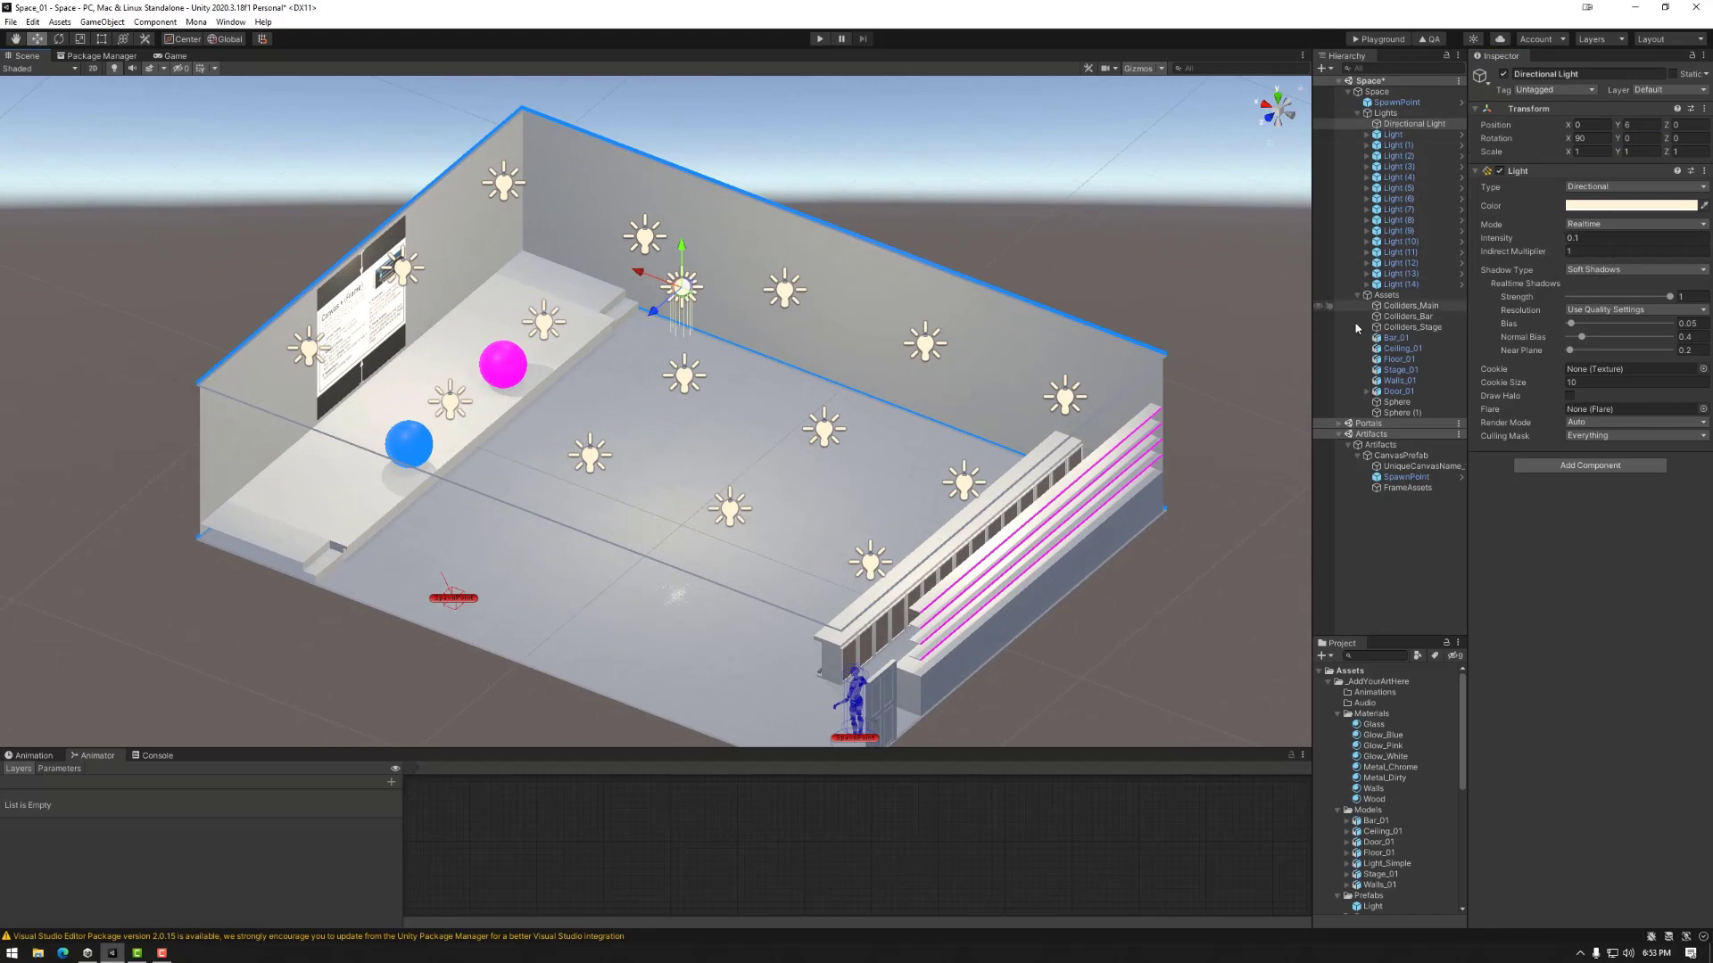
alt+drag(720, 538, 985, 334)
right_click(1393, 114)
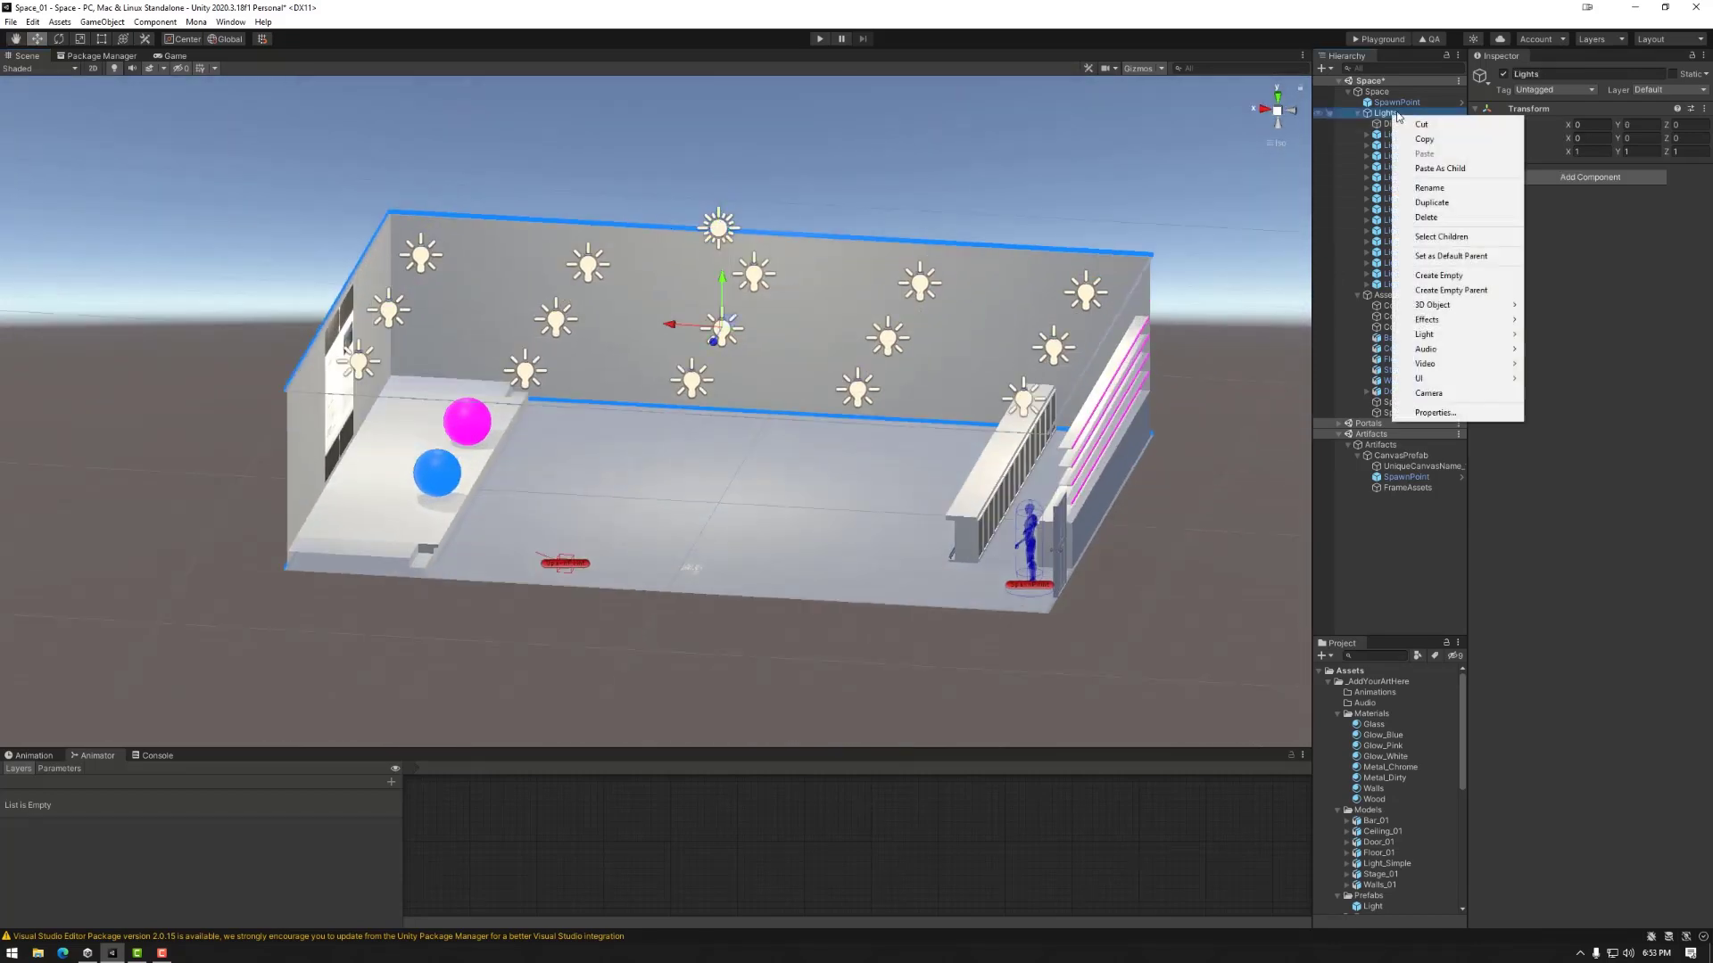
mouse_move(1438, 338)
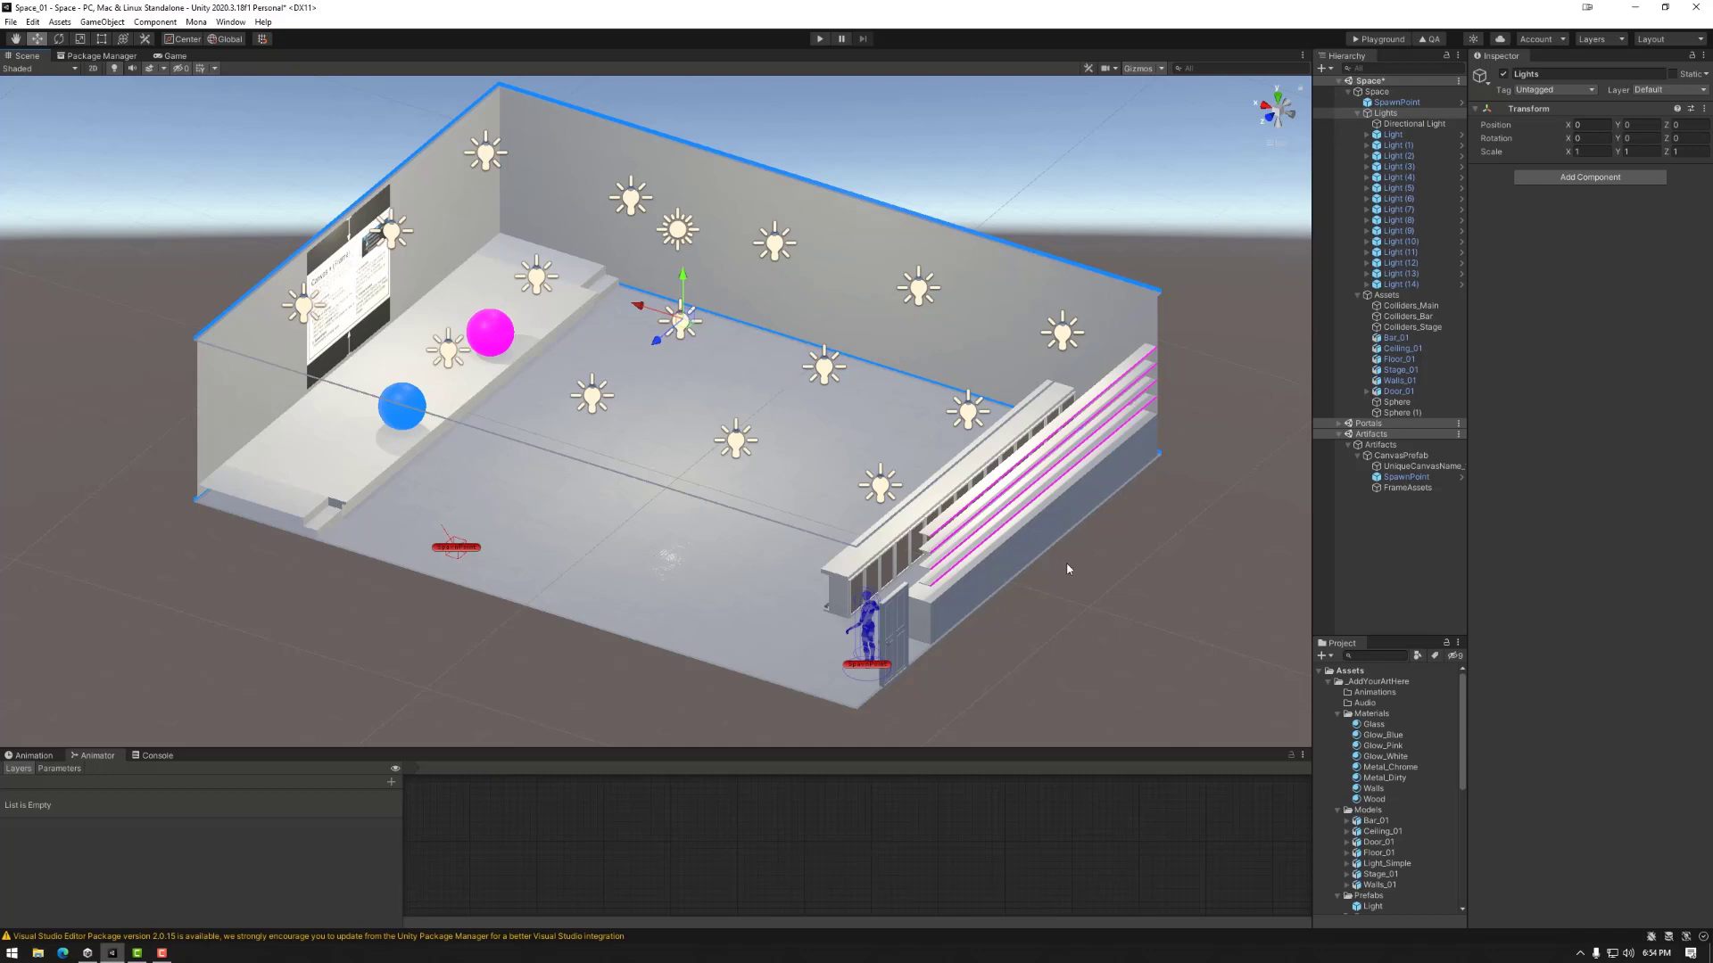
Select the Glow_Blue material and toggle its emission off and back on.
click(1376, 757)
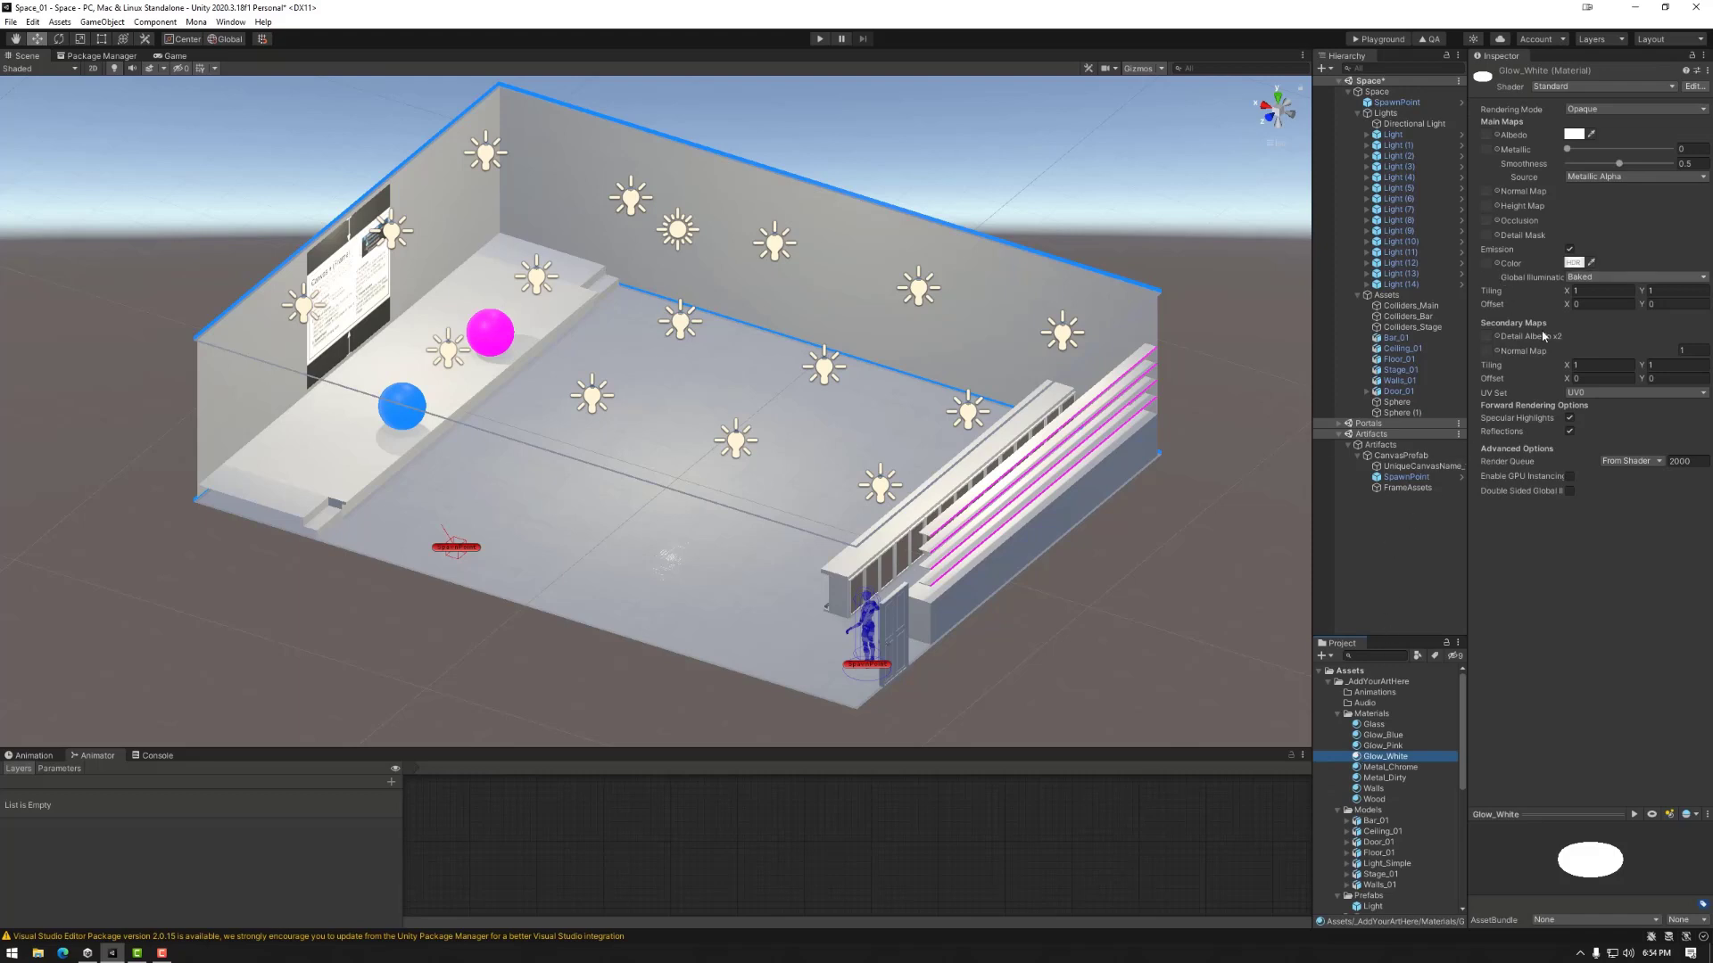
click(1374, 747)
click(1379, 736)
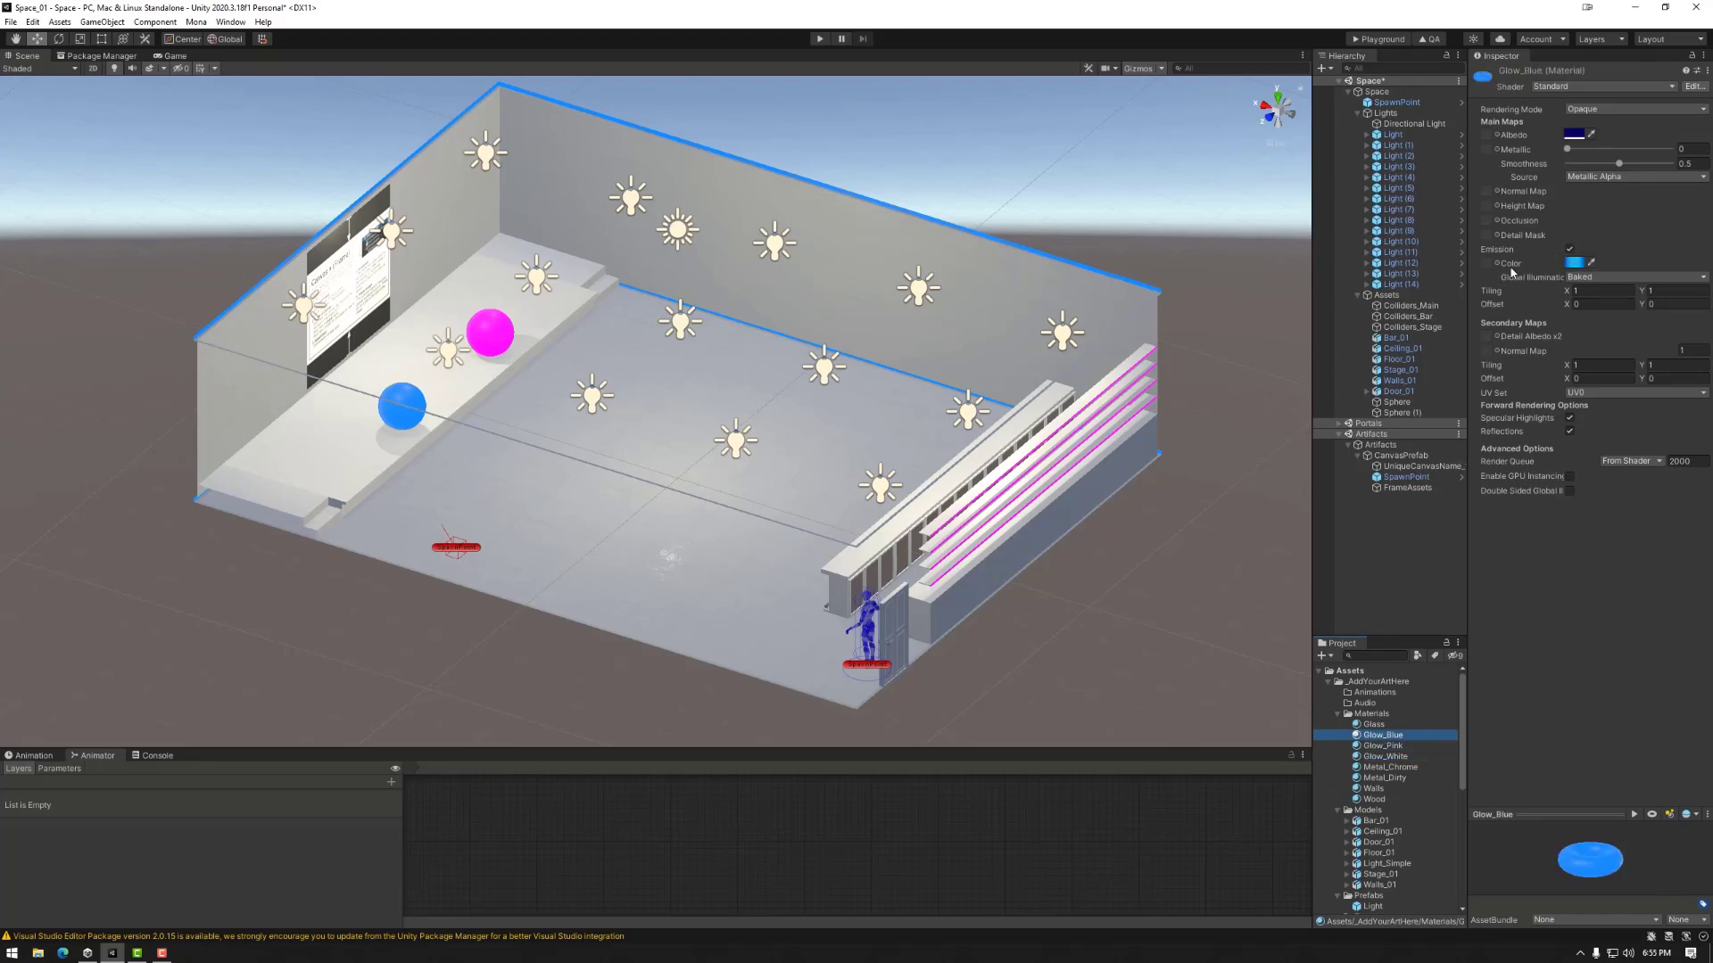
click(1571, 251)
click(1571, 251)
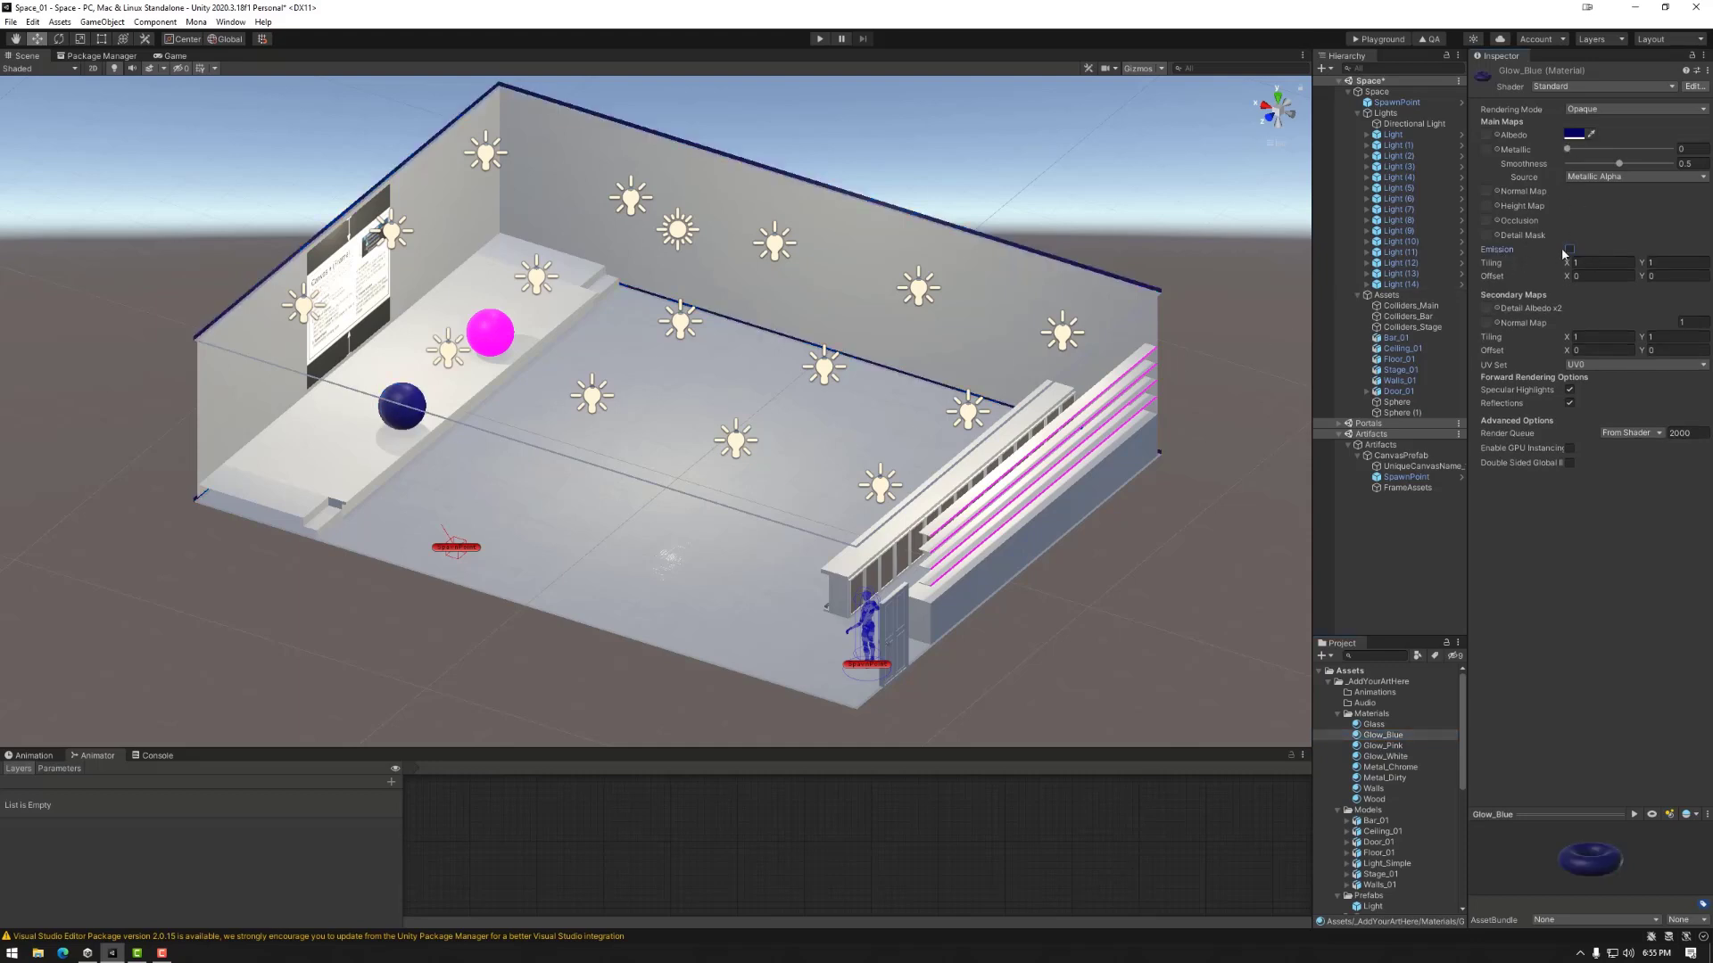
click(1570, 251)
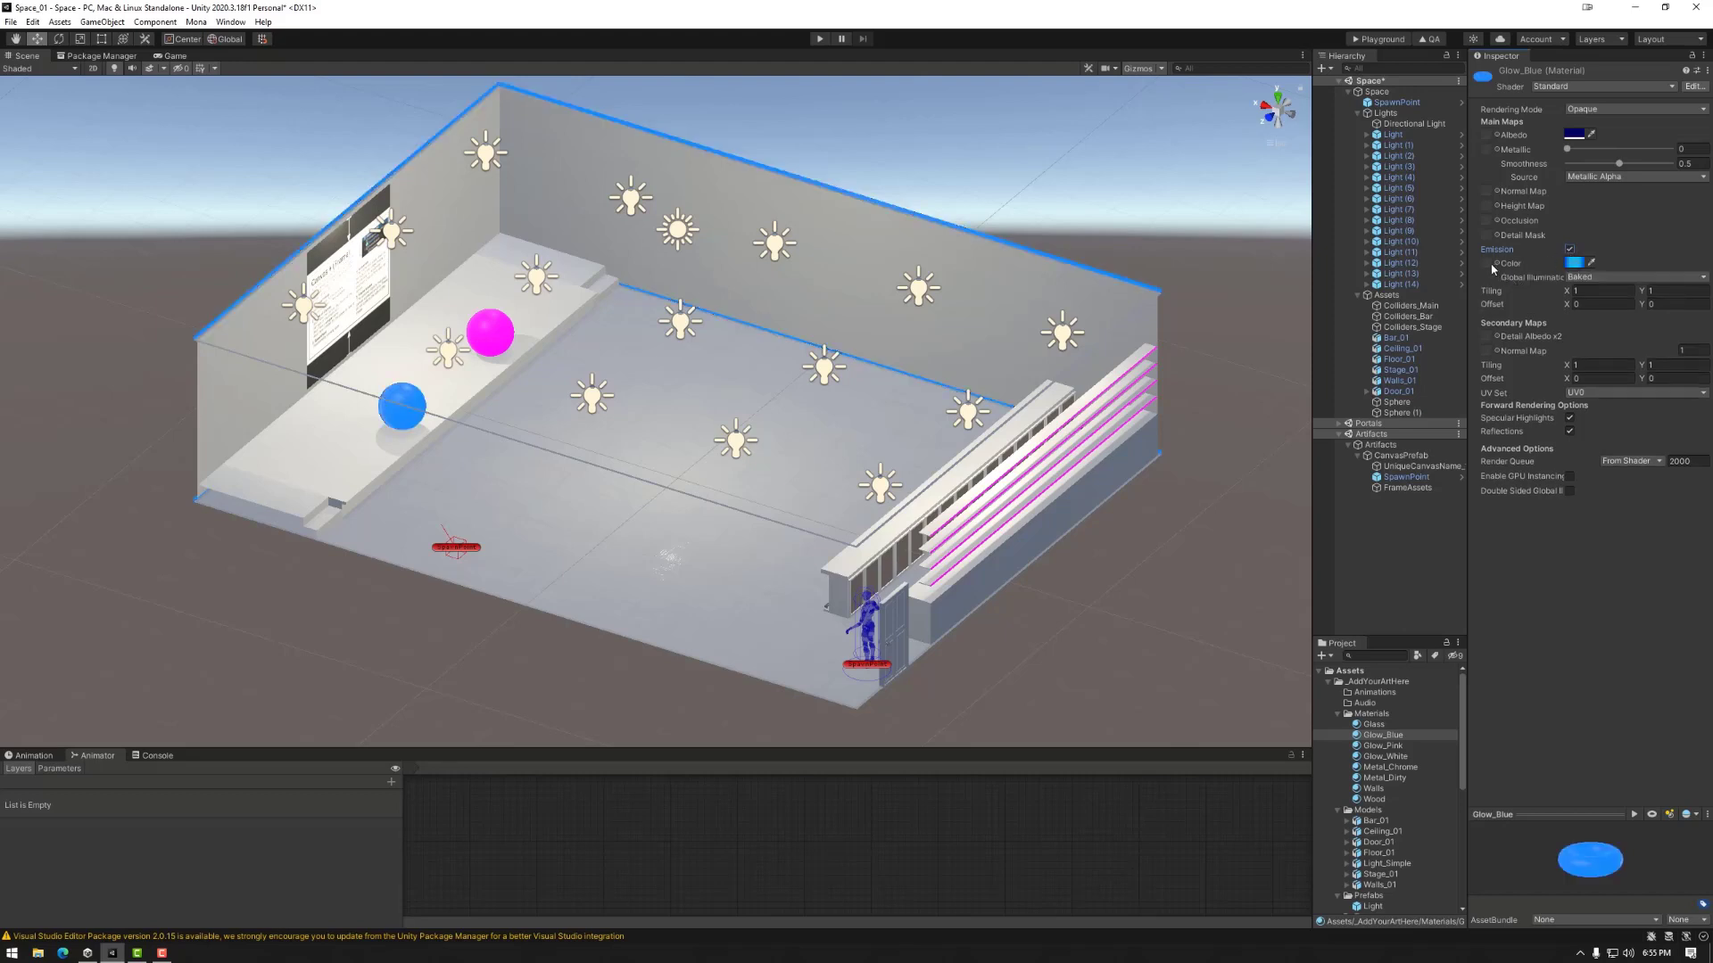
Set Glow_Blue's HDR emission colour intensity to 2.
click(1574, 264)
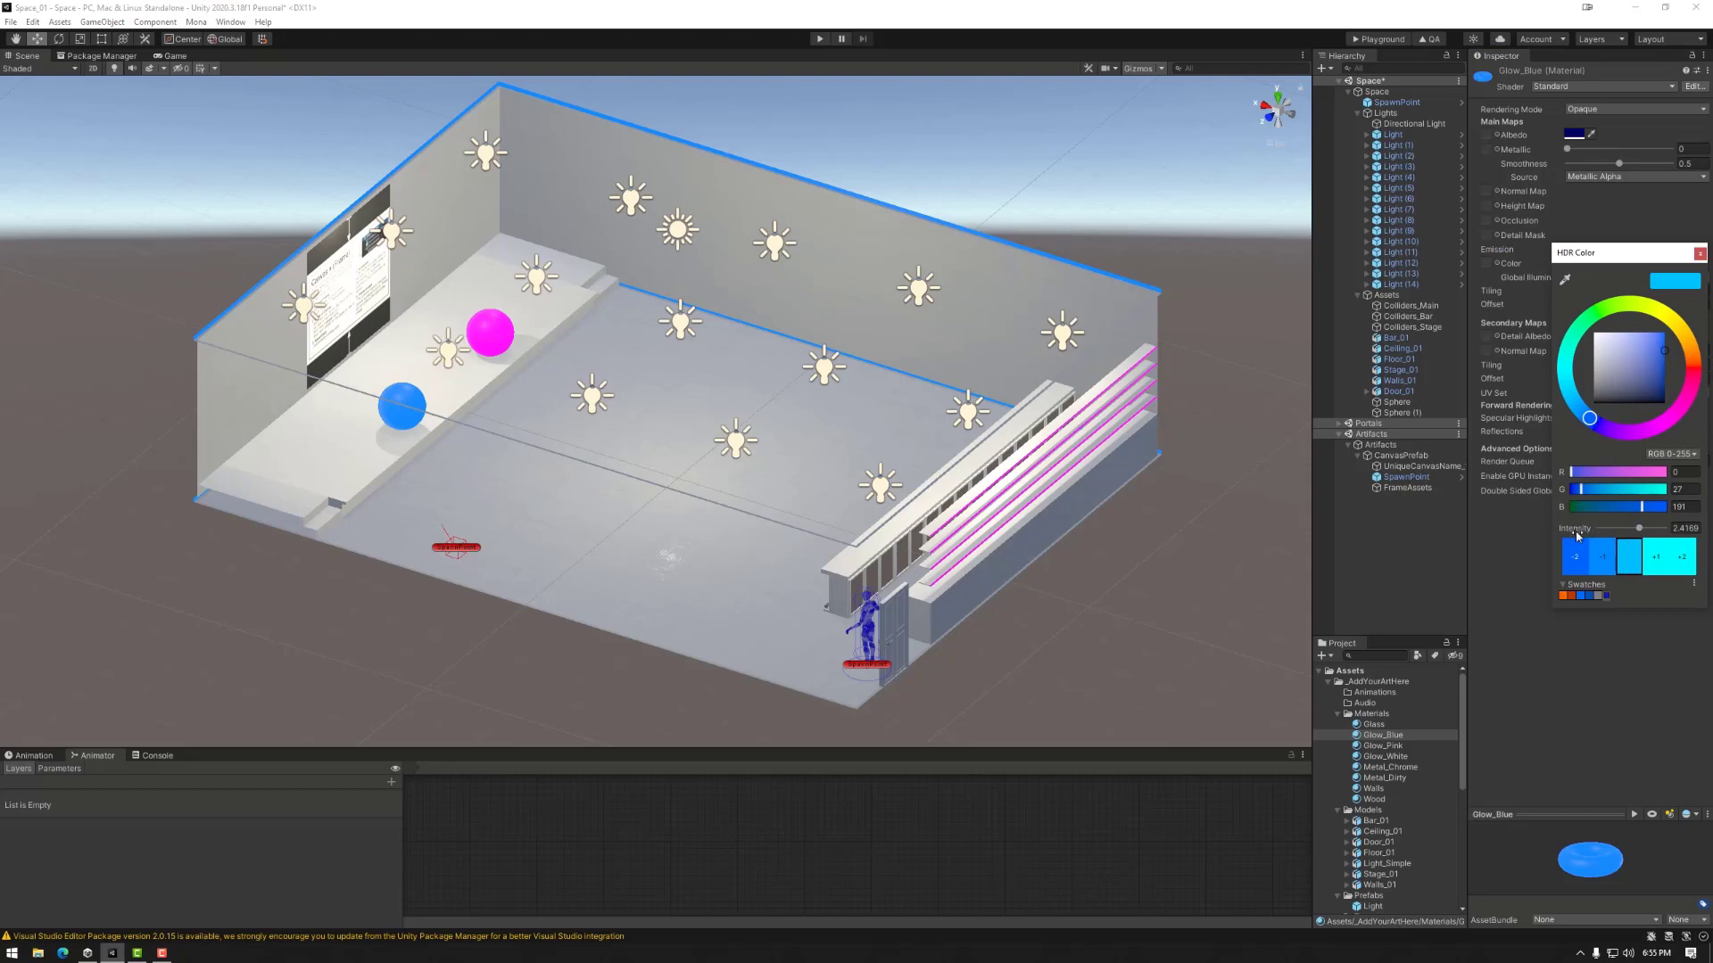
double_click(1684, 528)
text(2)
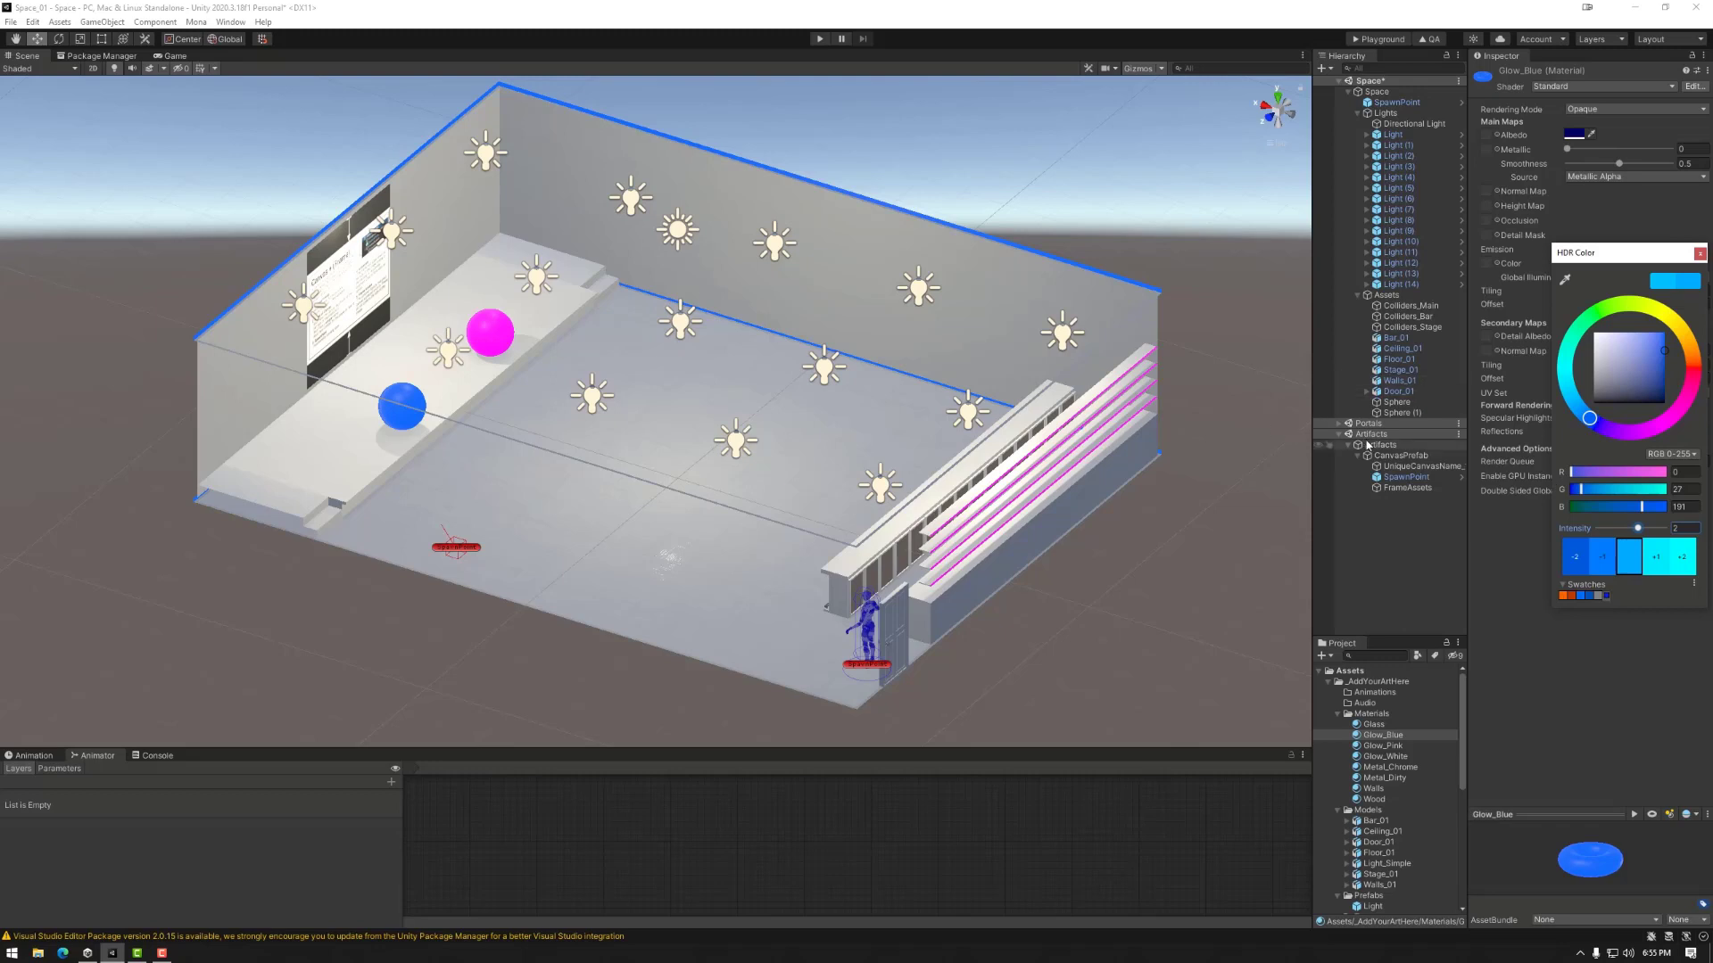
click(1495, 265)
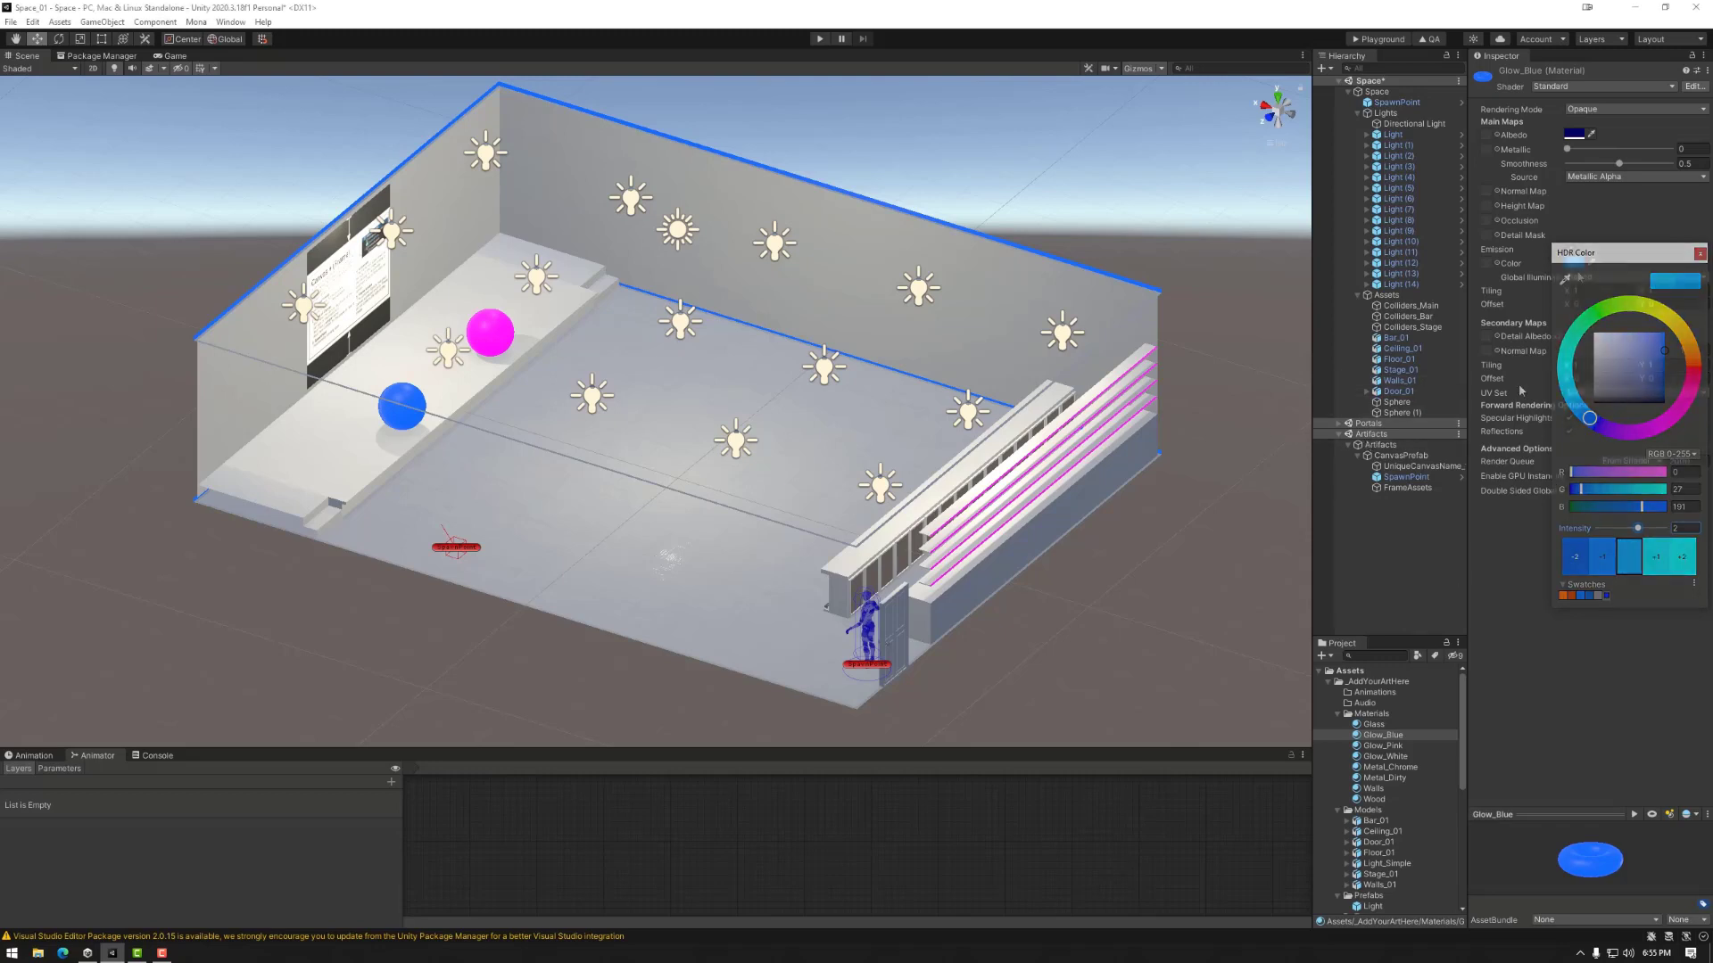
Leave Glow_Blue's emission texture empty, then select the Glow_Pink material.
click(1497, 264)
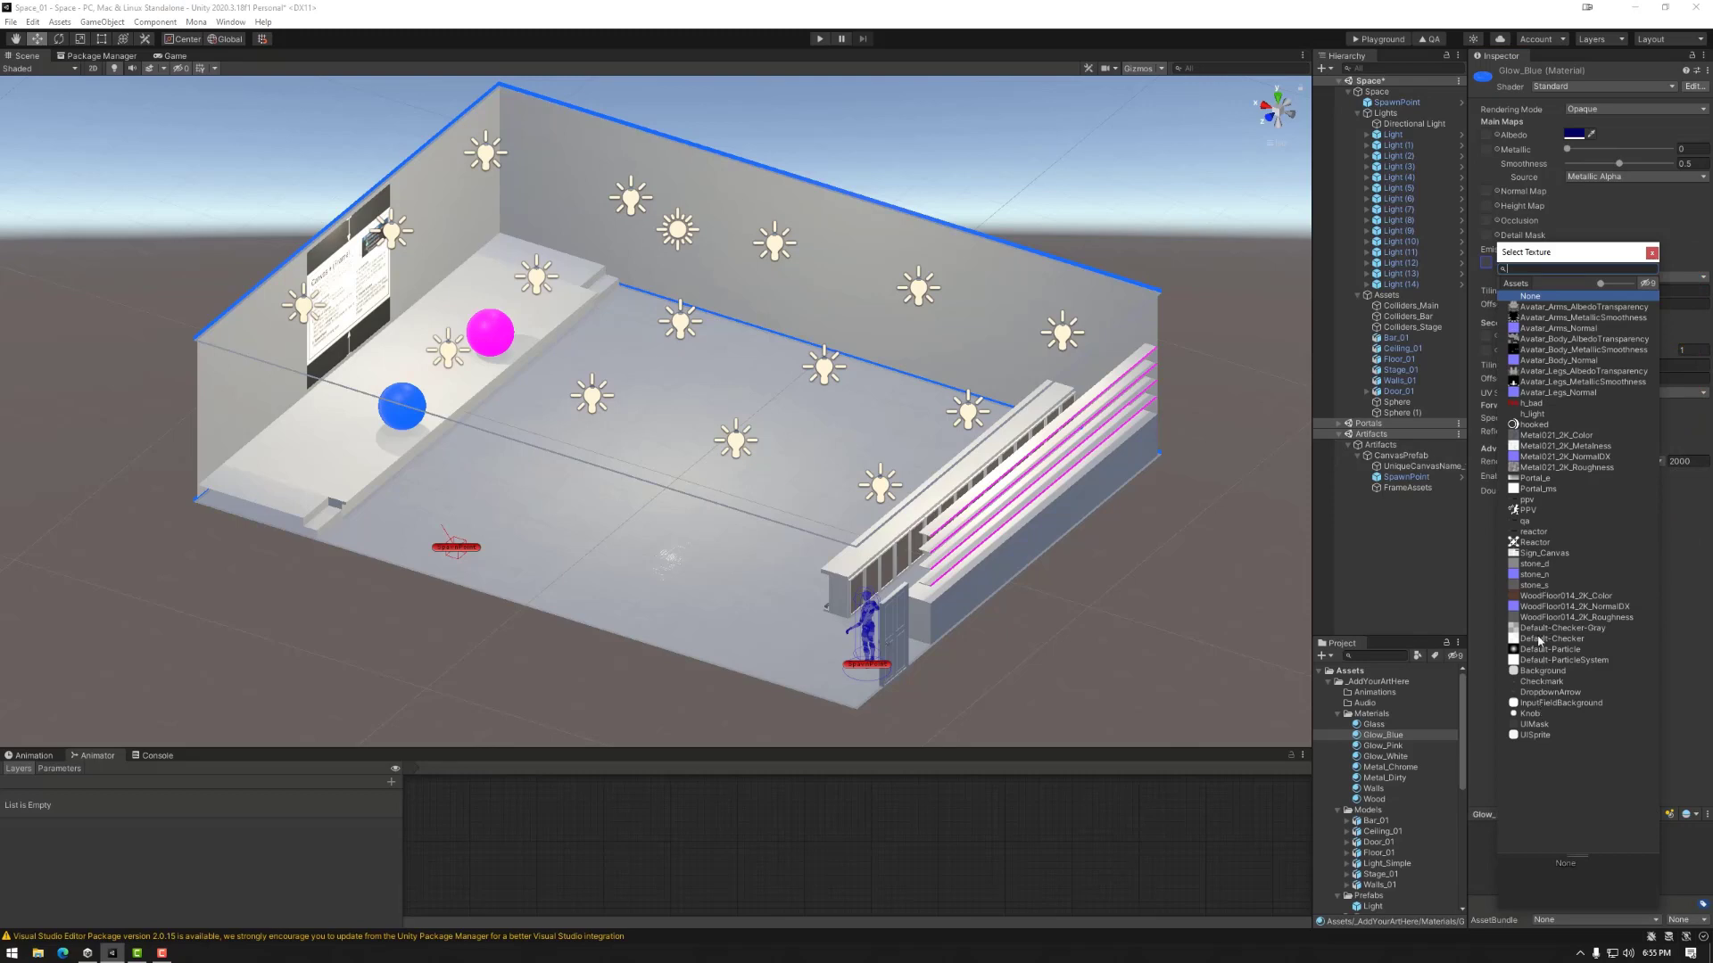
click(1495, 275)
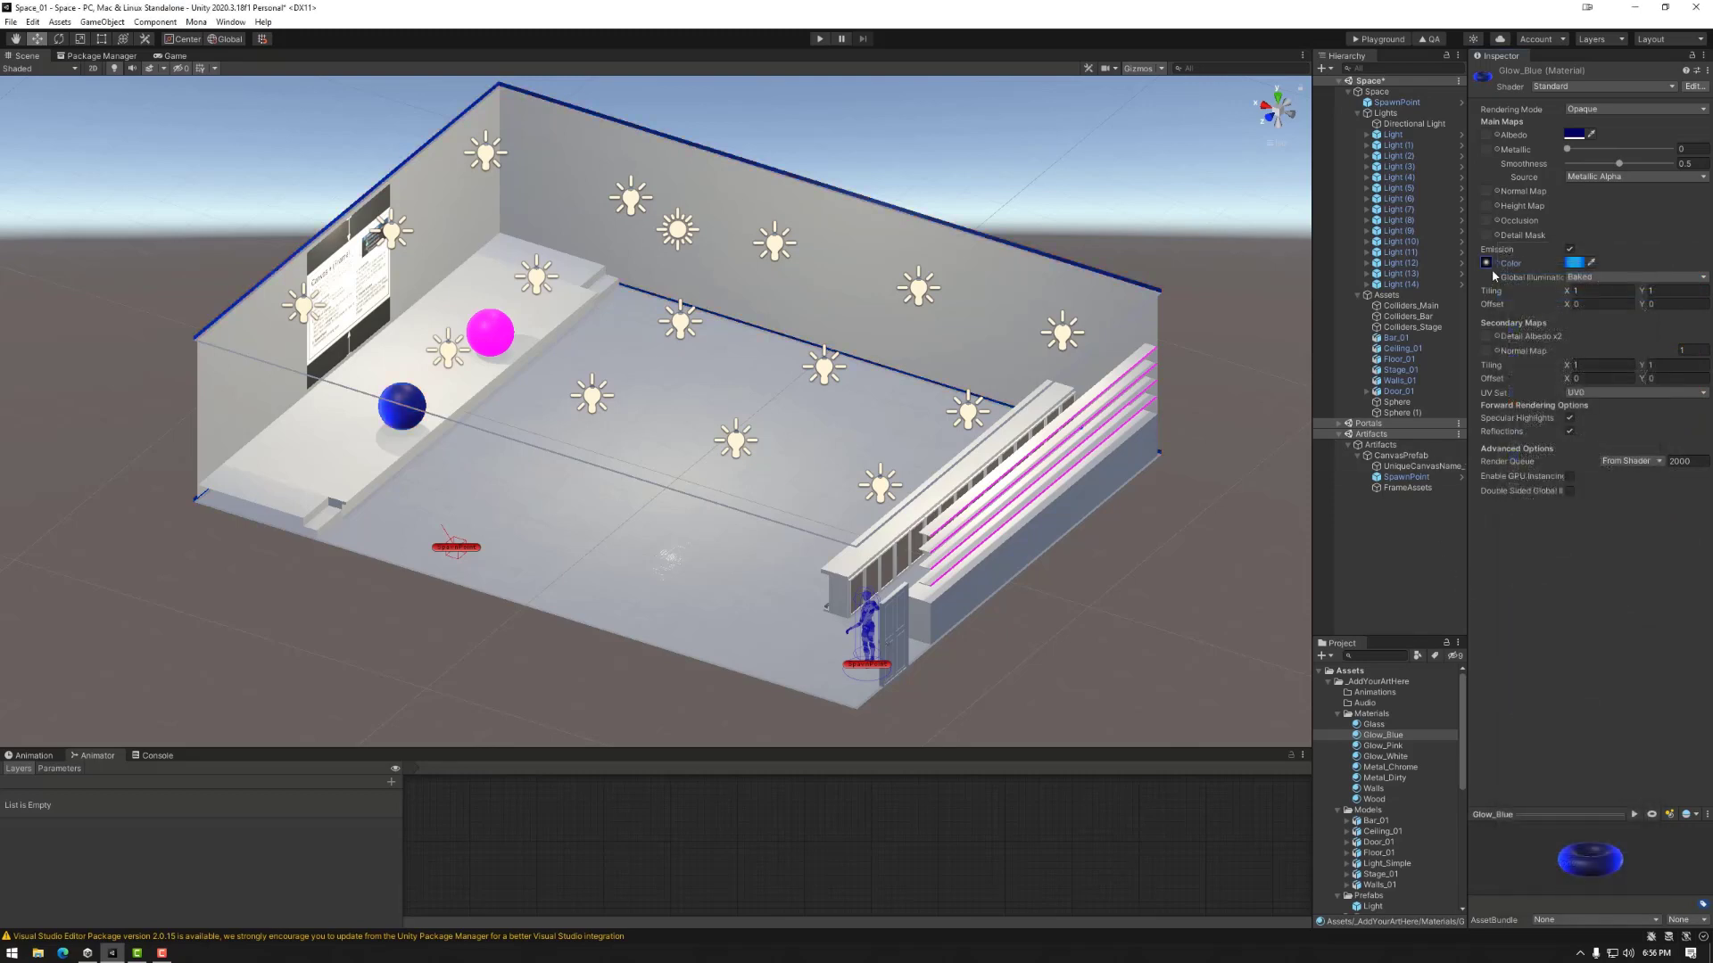
click(1495, 271)
key(Escape)
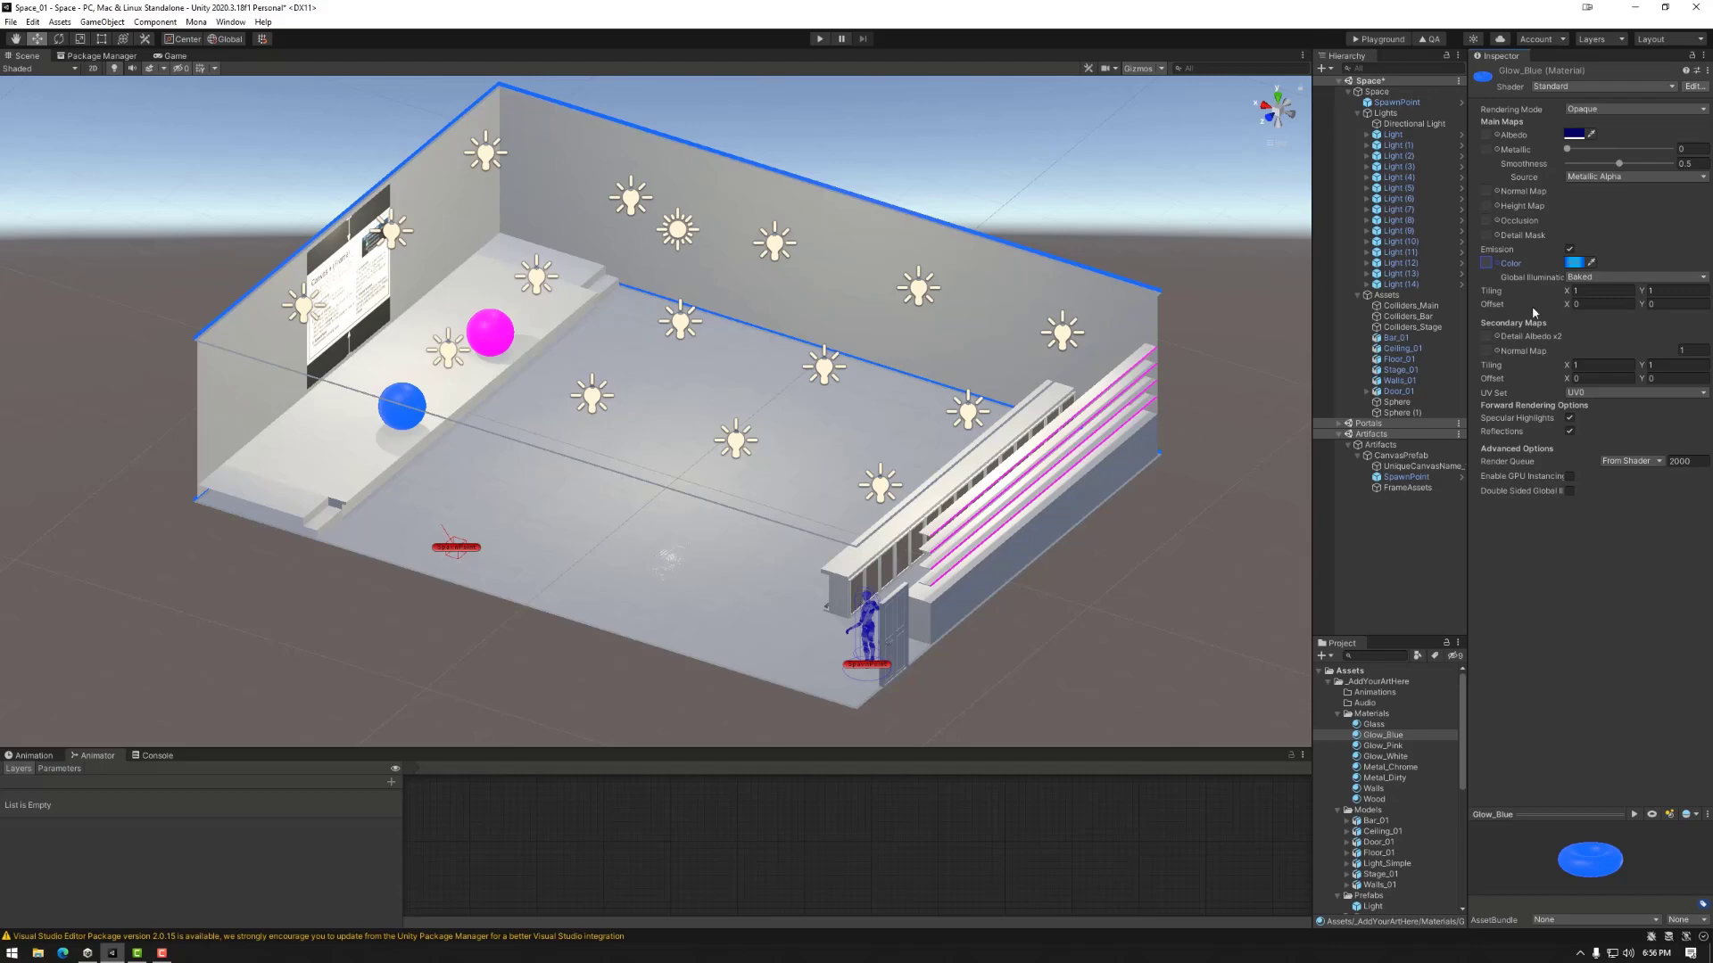
click(1382, 745)
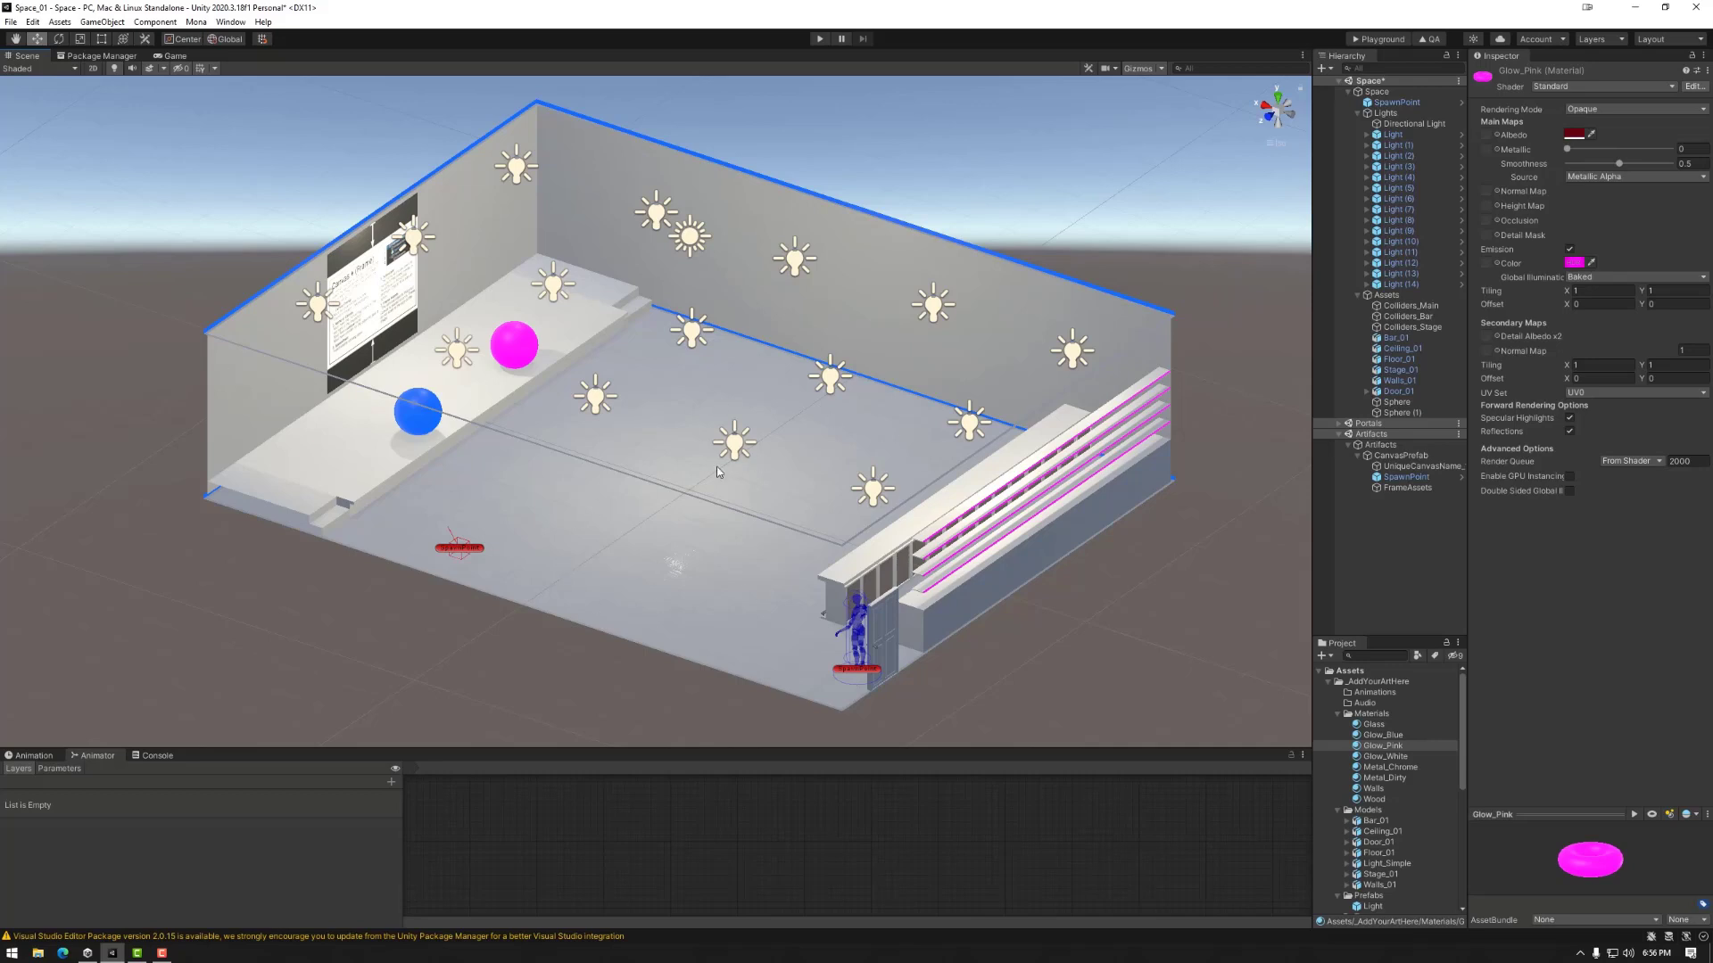
Orbit and zoom around the room to view the glowing blue and pink spheres.
alt+drag(685, 533, 802, 522)
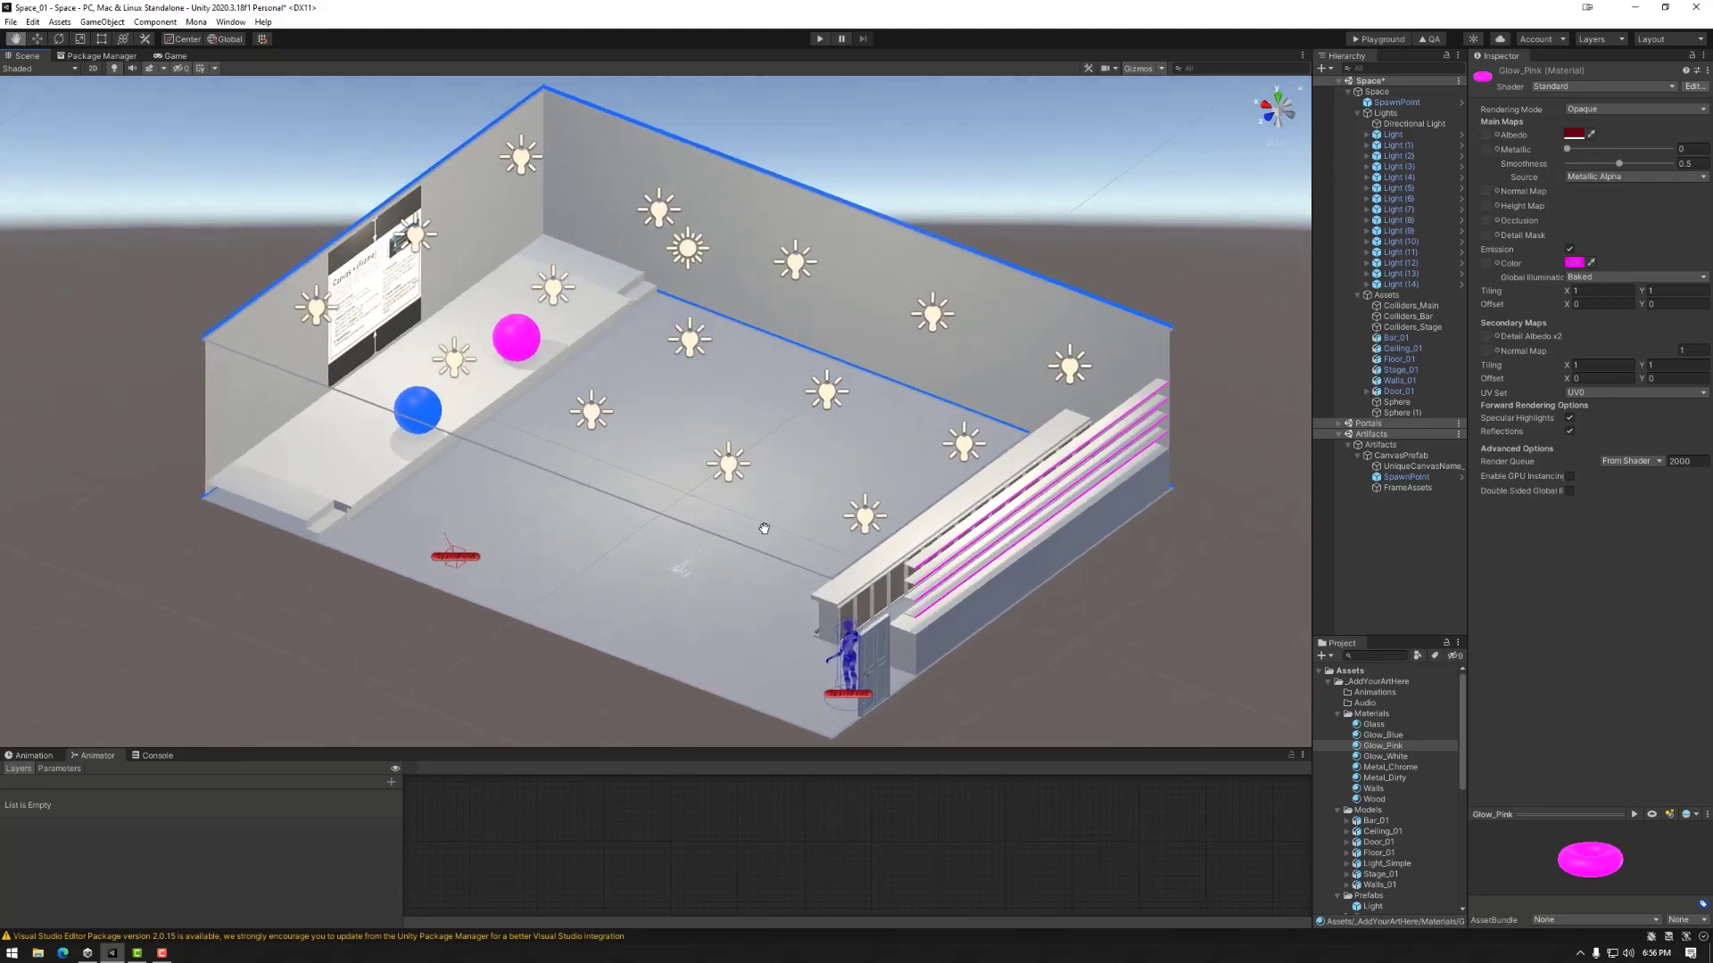
middle_drag(785, 523, 755, 523)
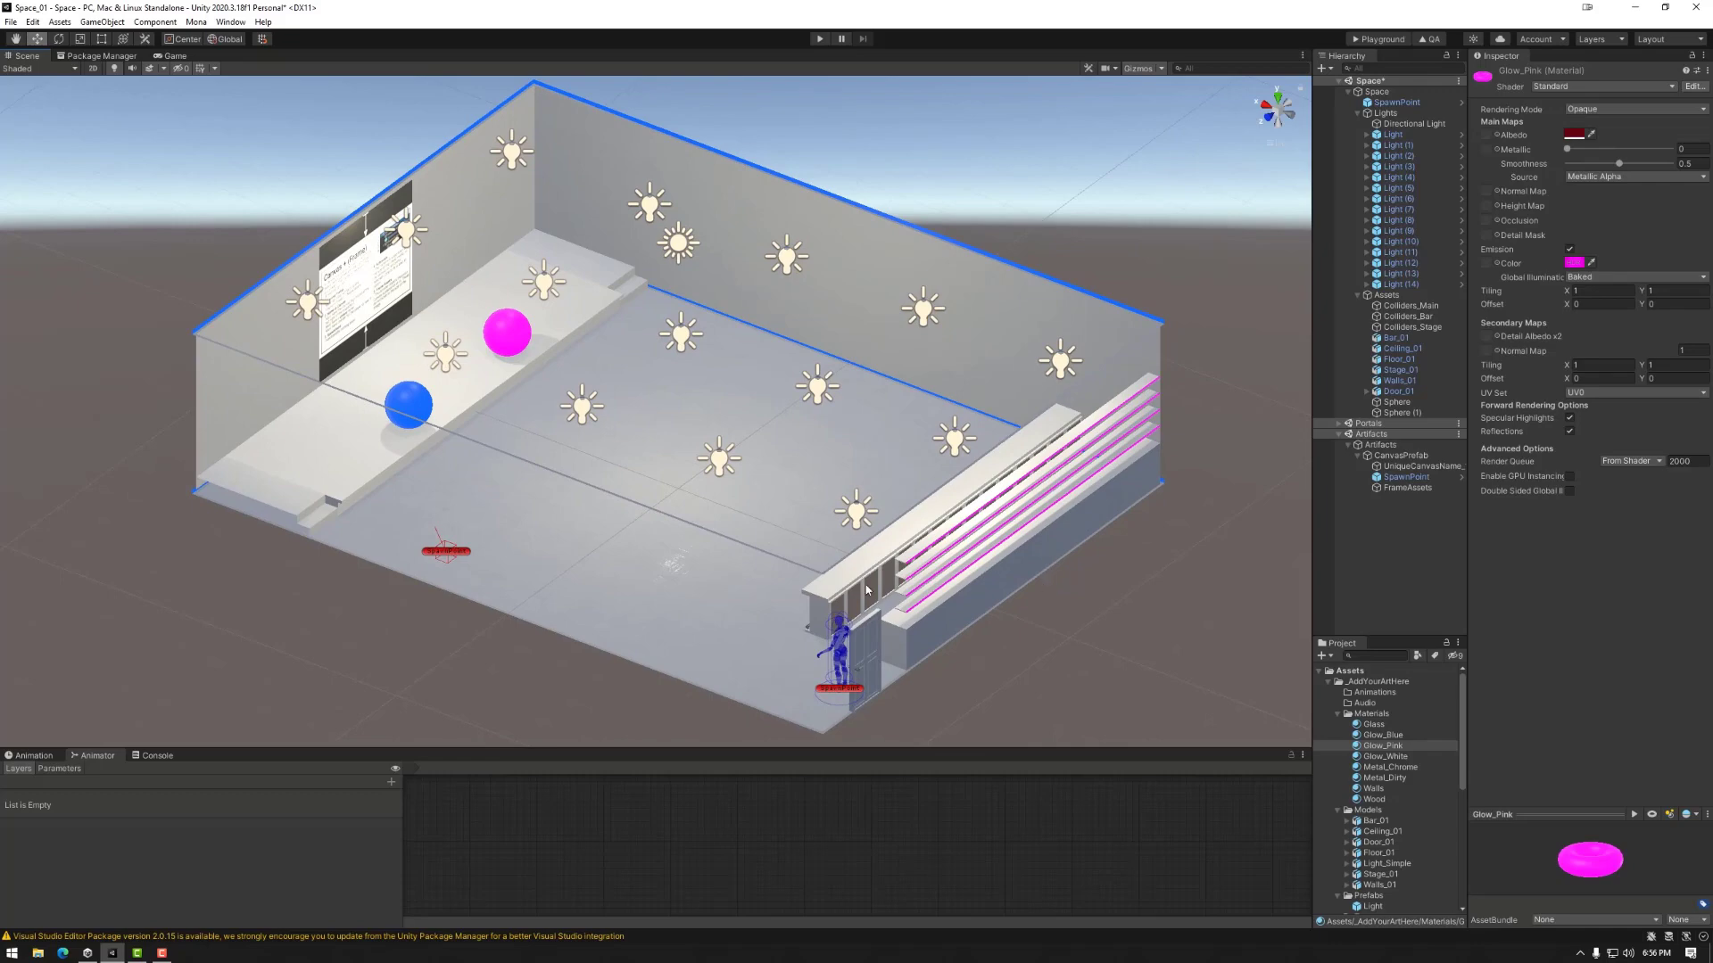
scroll(740, 569, up, 10)
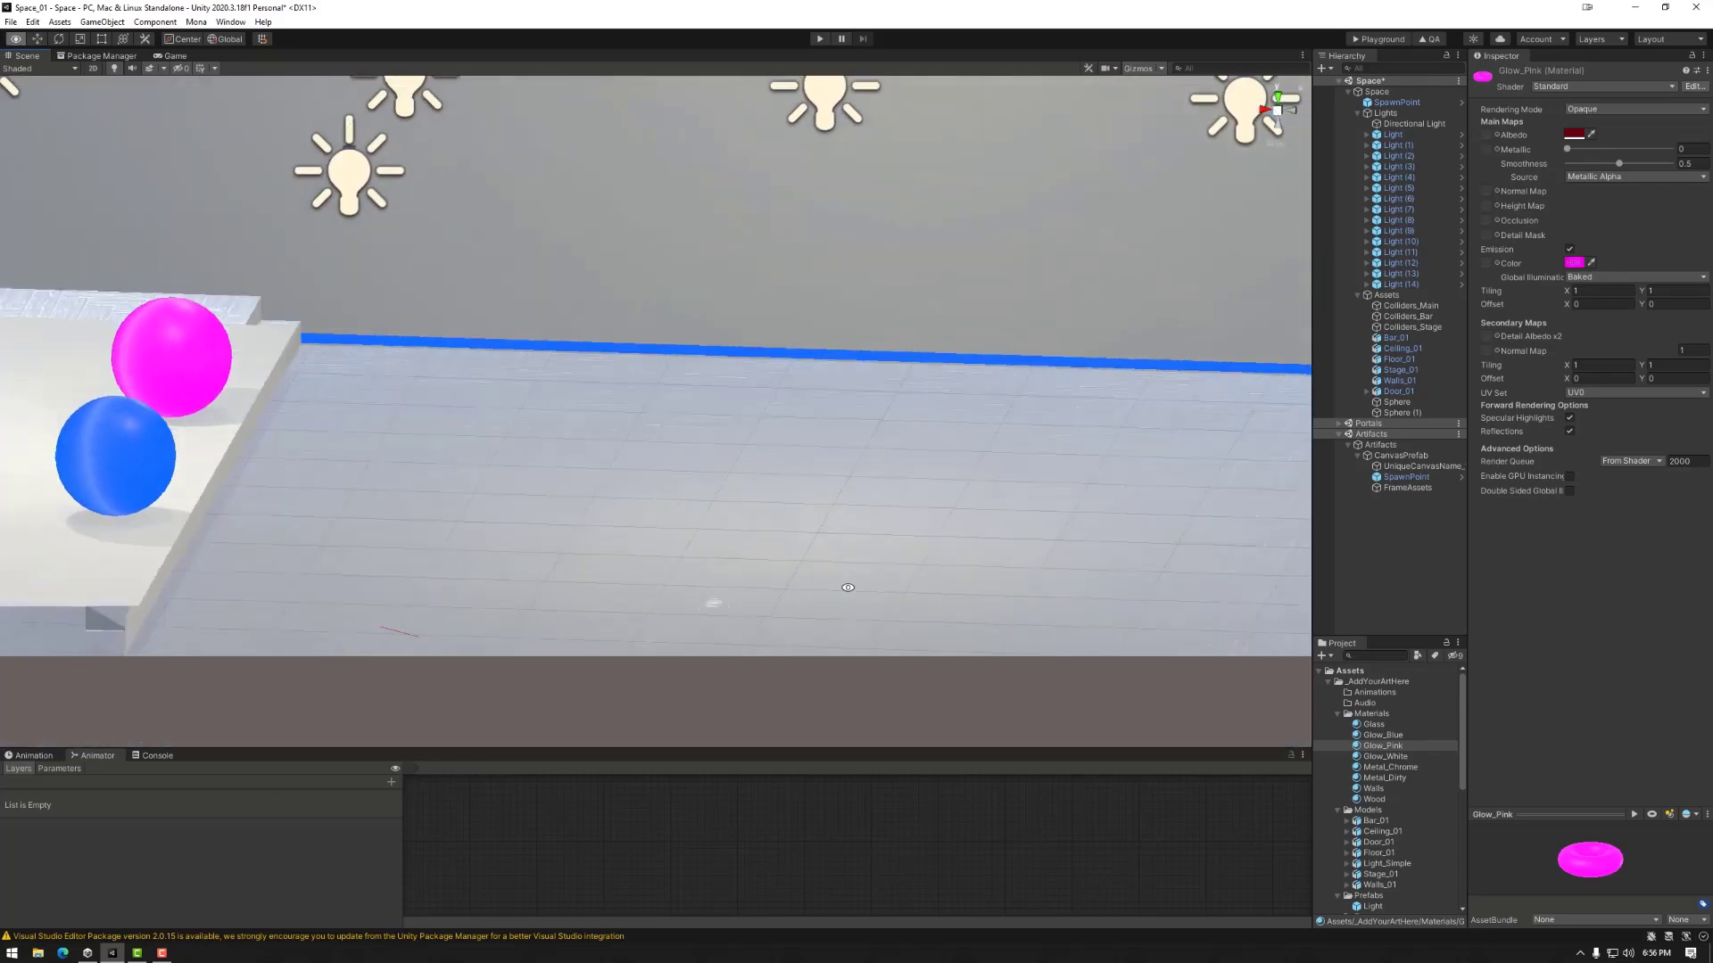
alt+drag(849, 587, 928, 267)
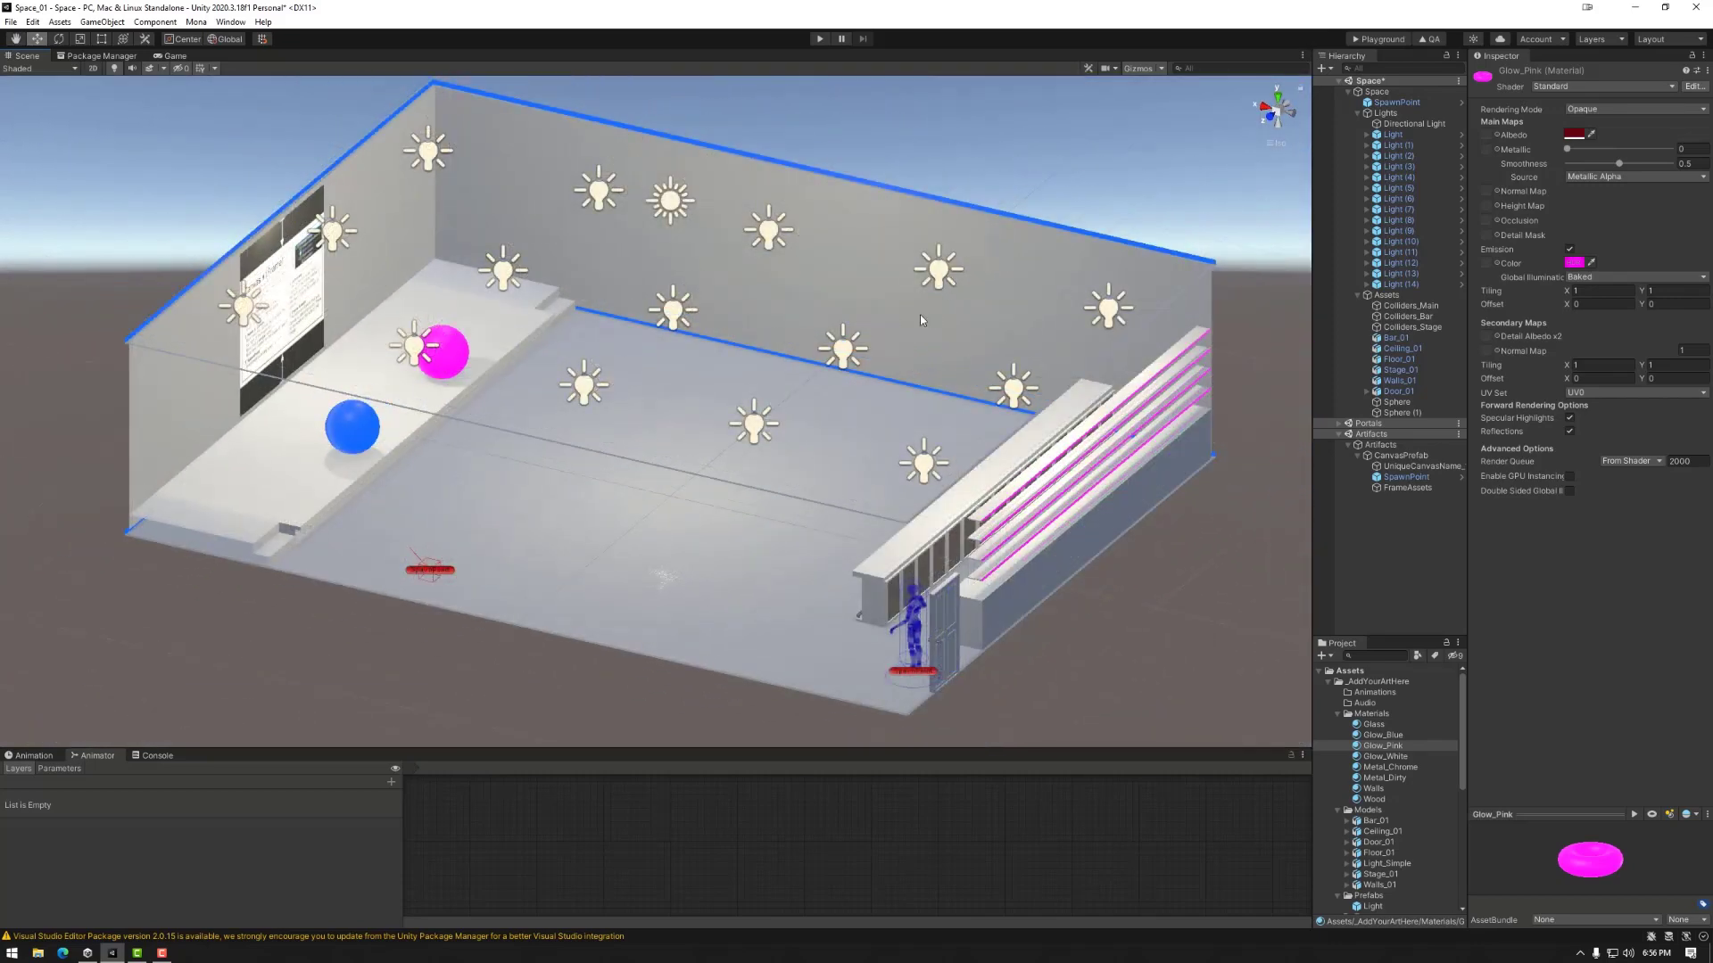
Set the first ceiling Light's Point Light mode to Baked.
click(935, 284)
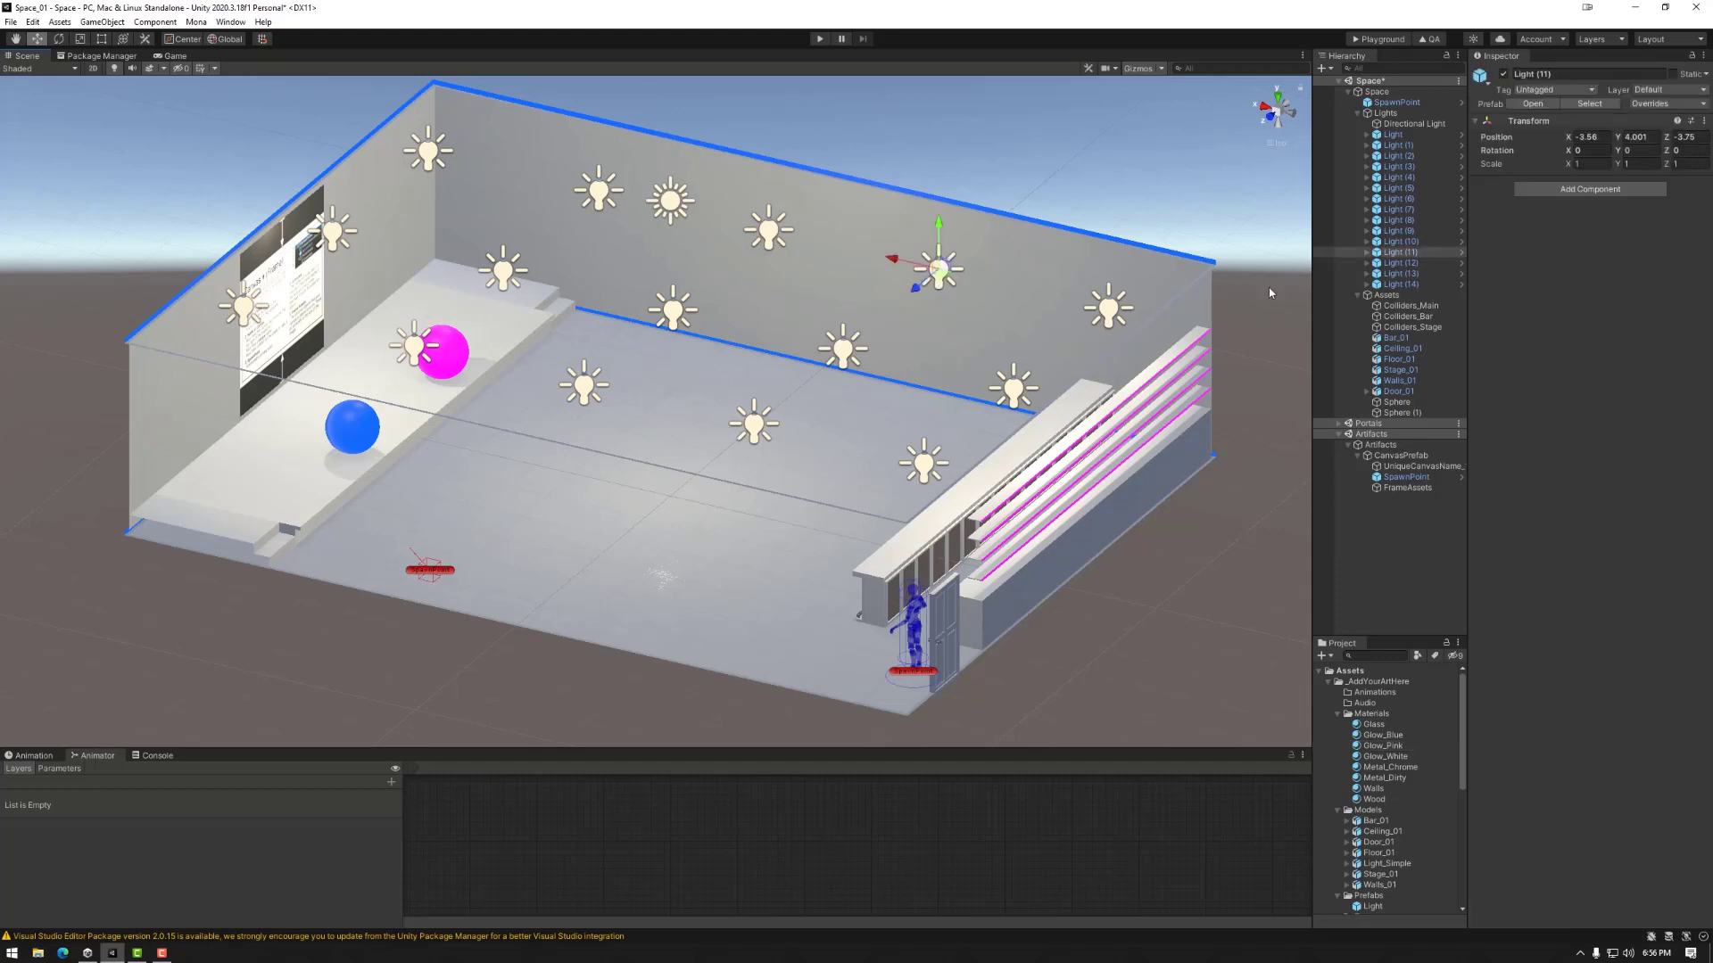
click(1366, 134)
click(1408, 146)
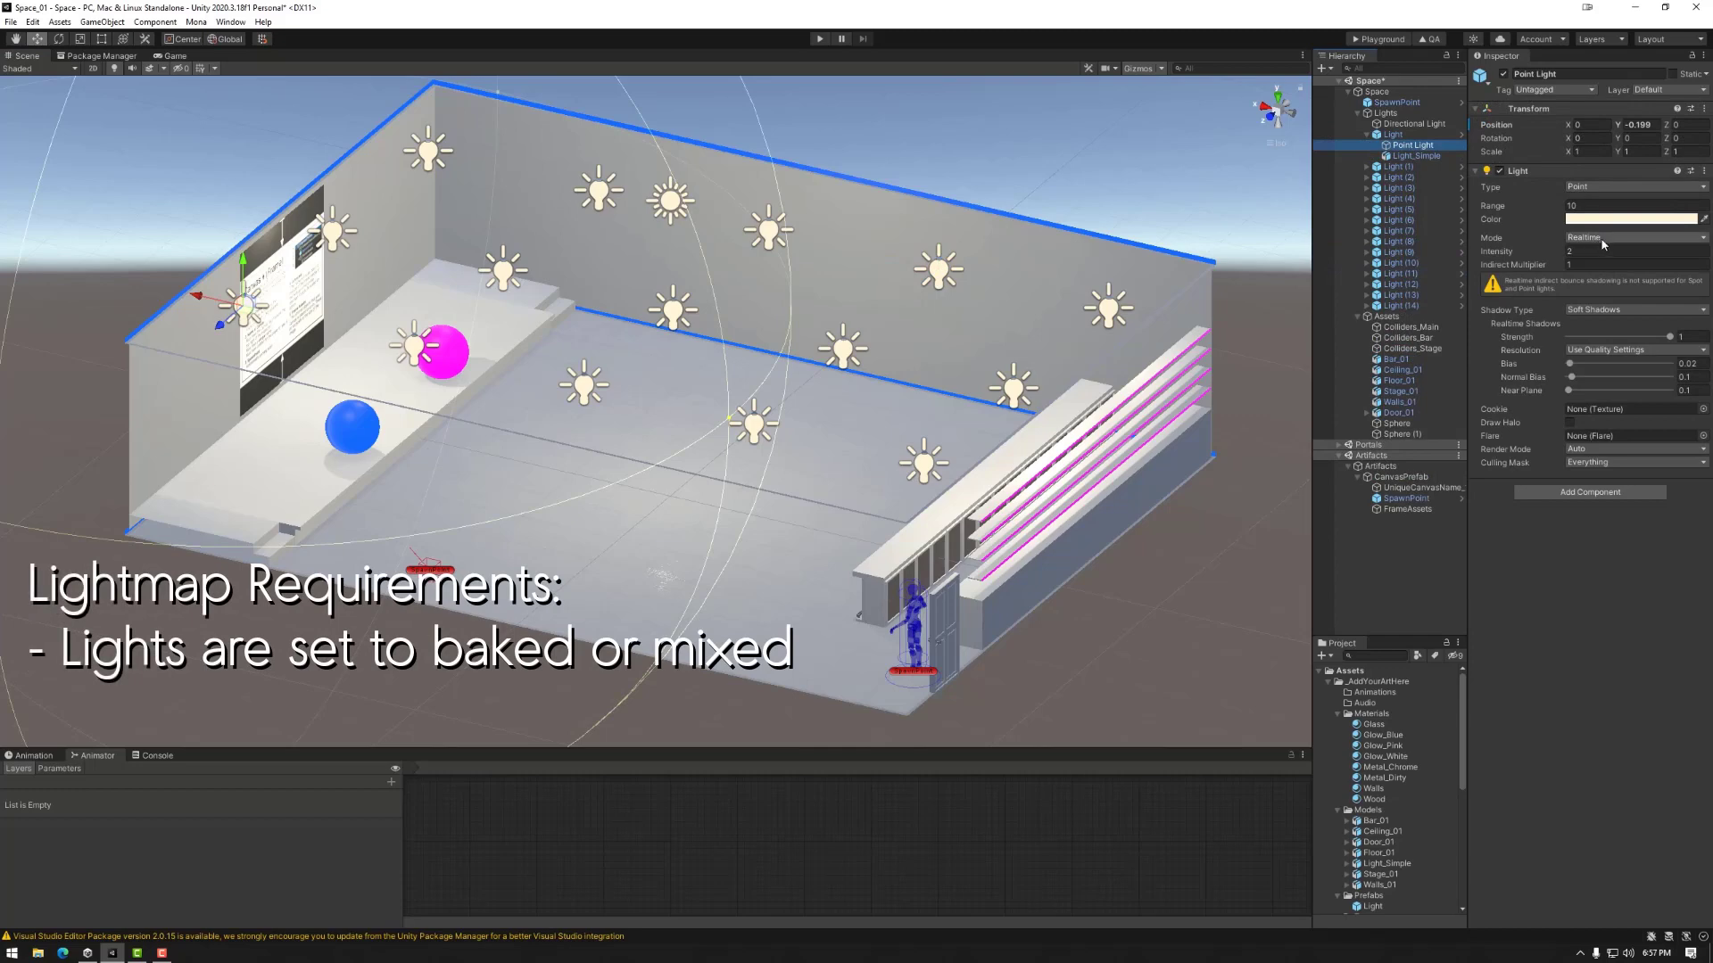
click(1599, 238)
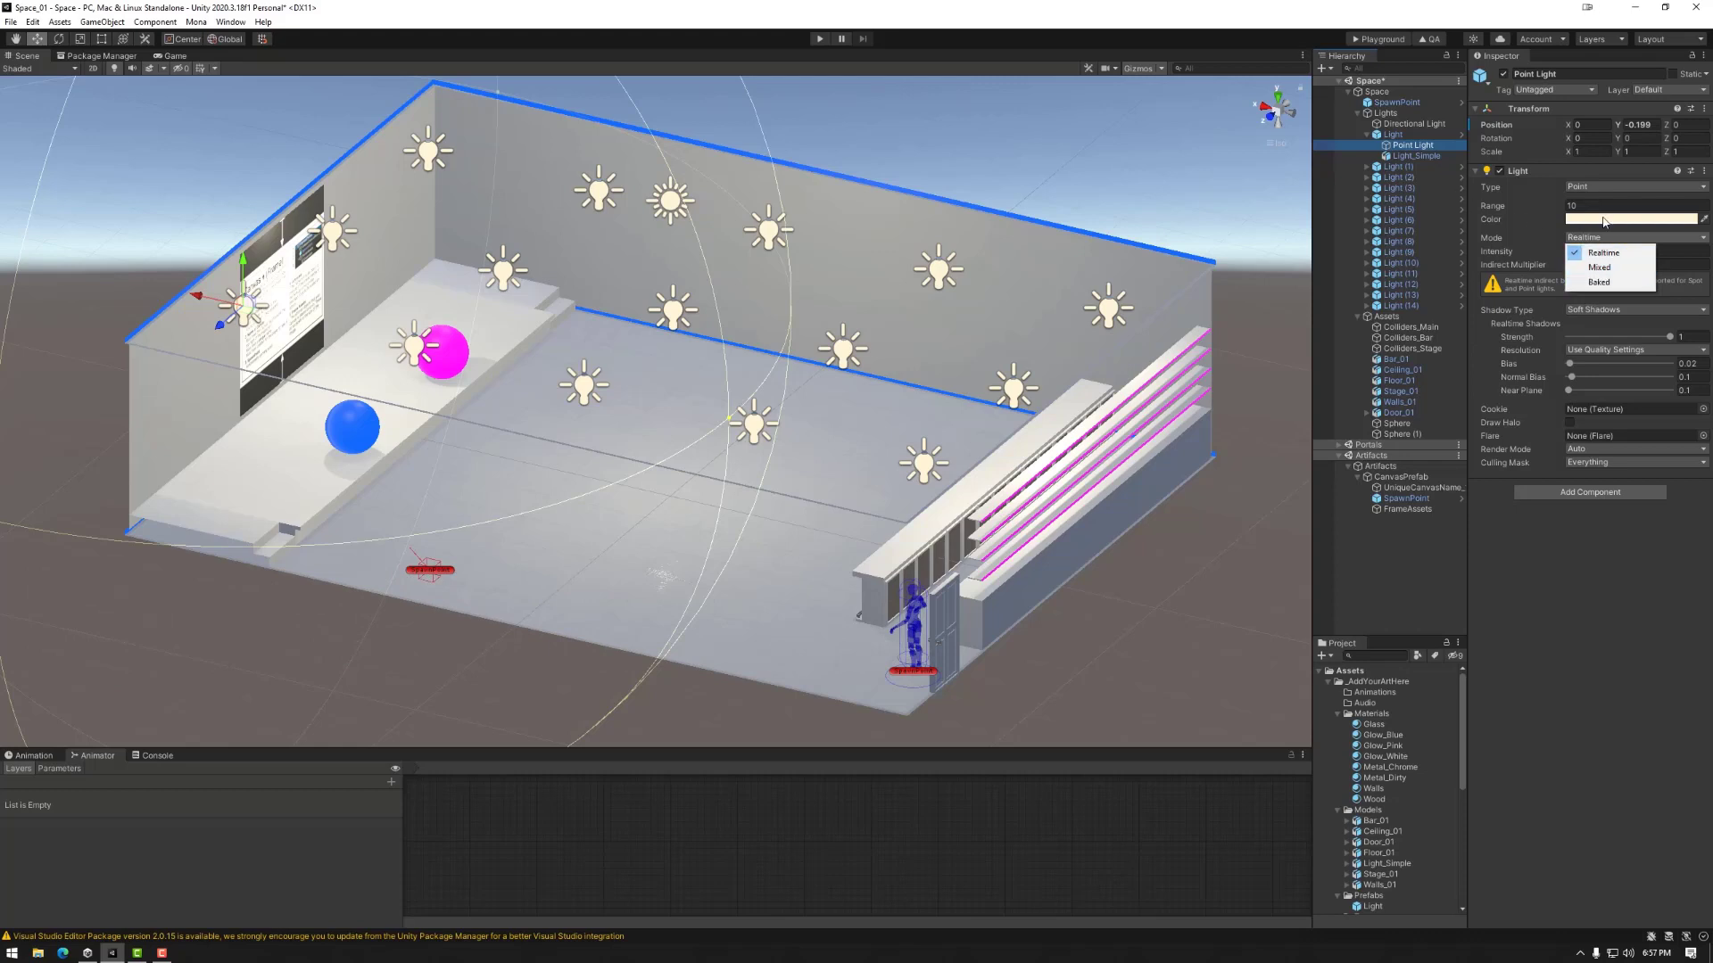
click(1394, 135)
click(1367, 135)
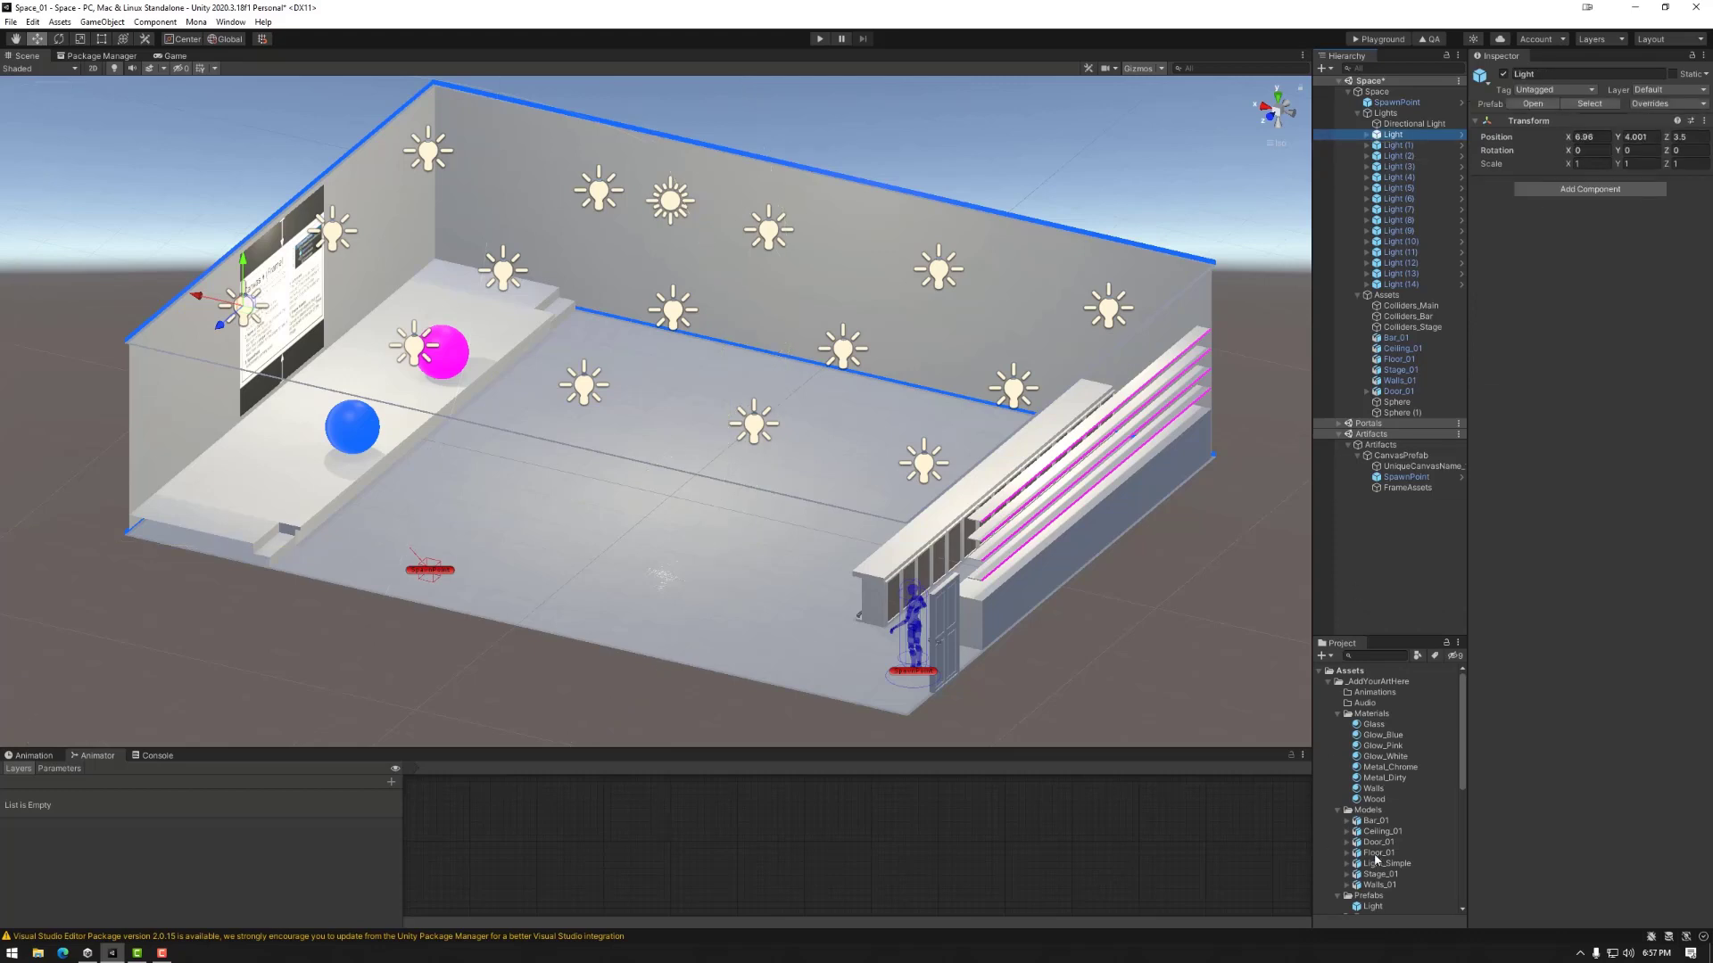
click(1366, 134)
click(1400, 147)
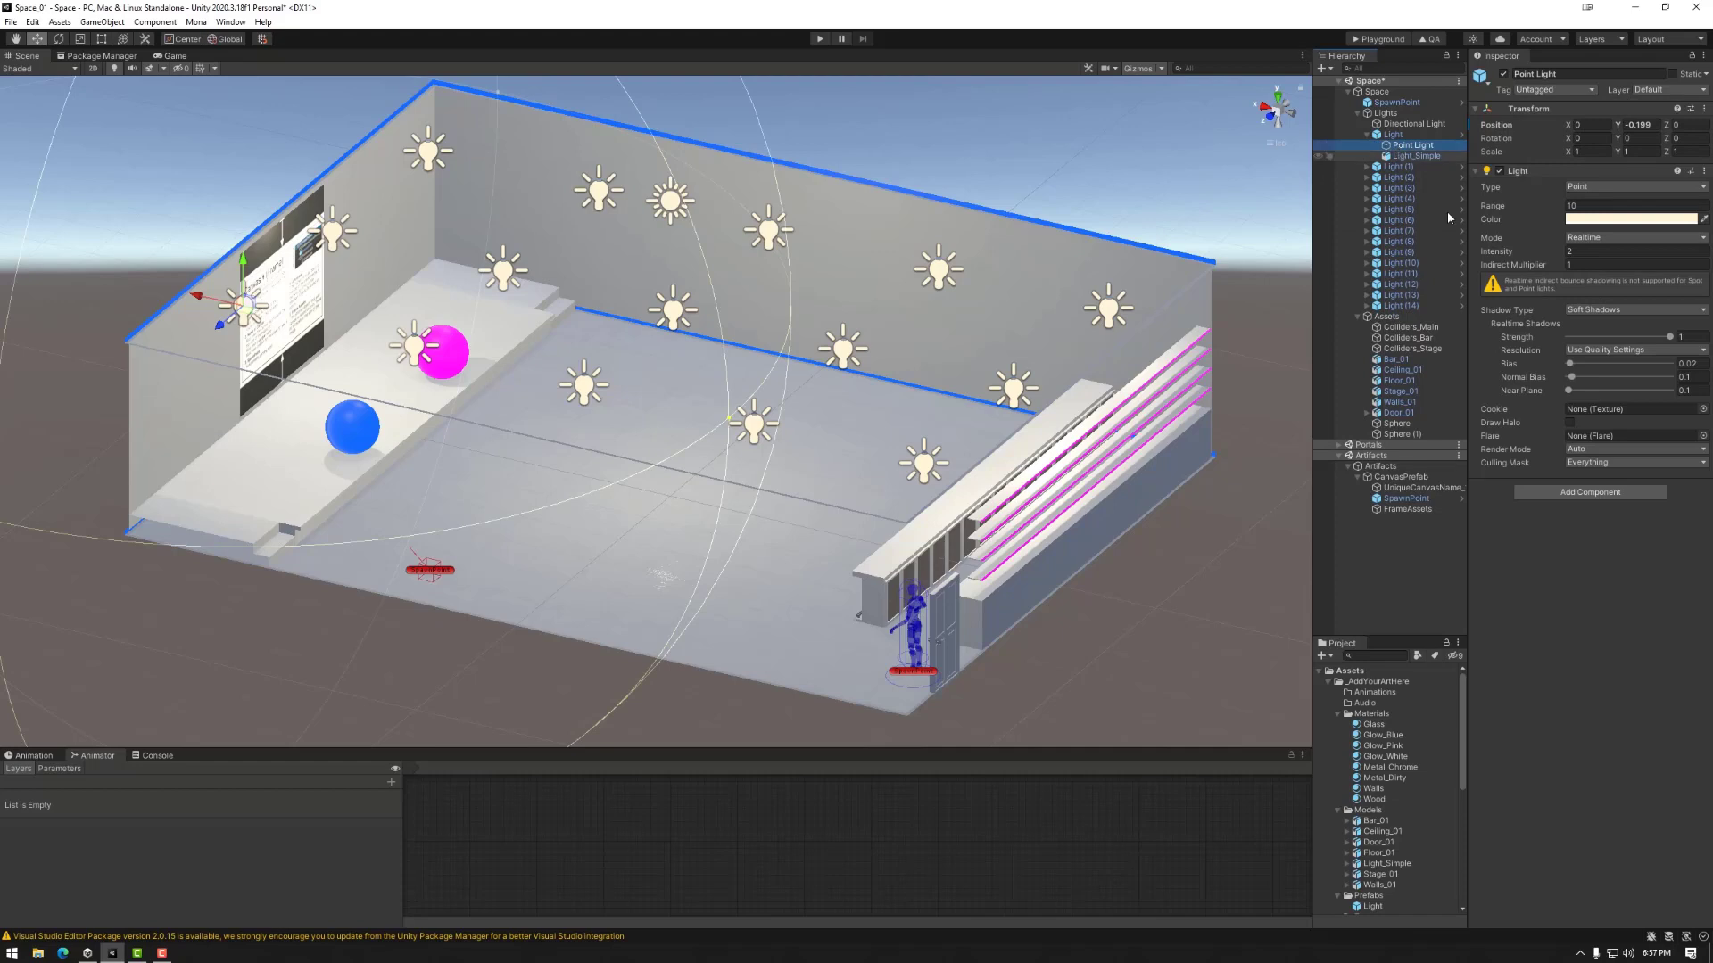
click(1607, 237)
click(1608, 284)
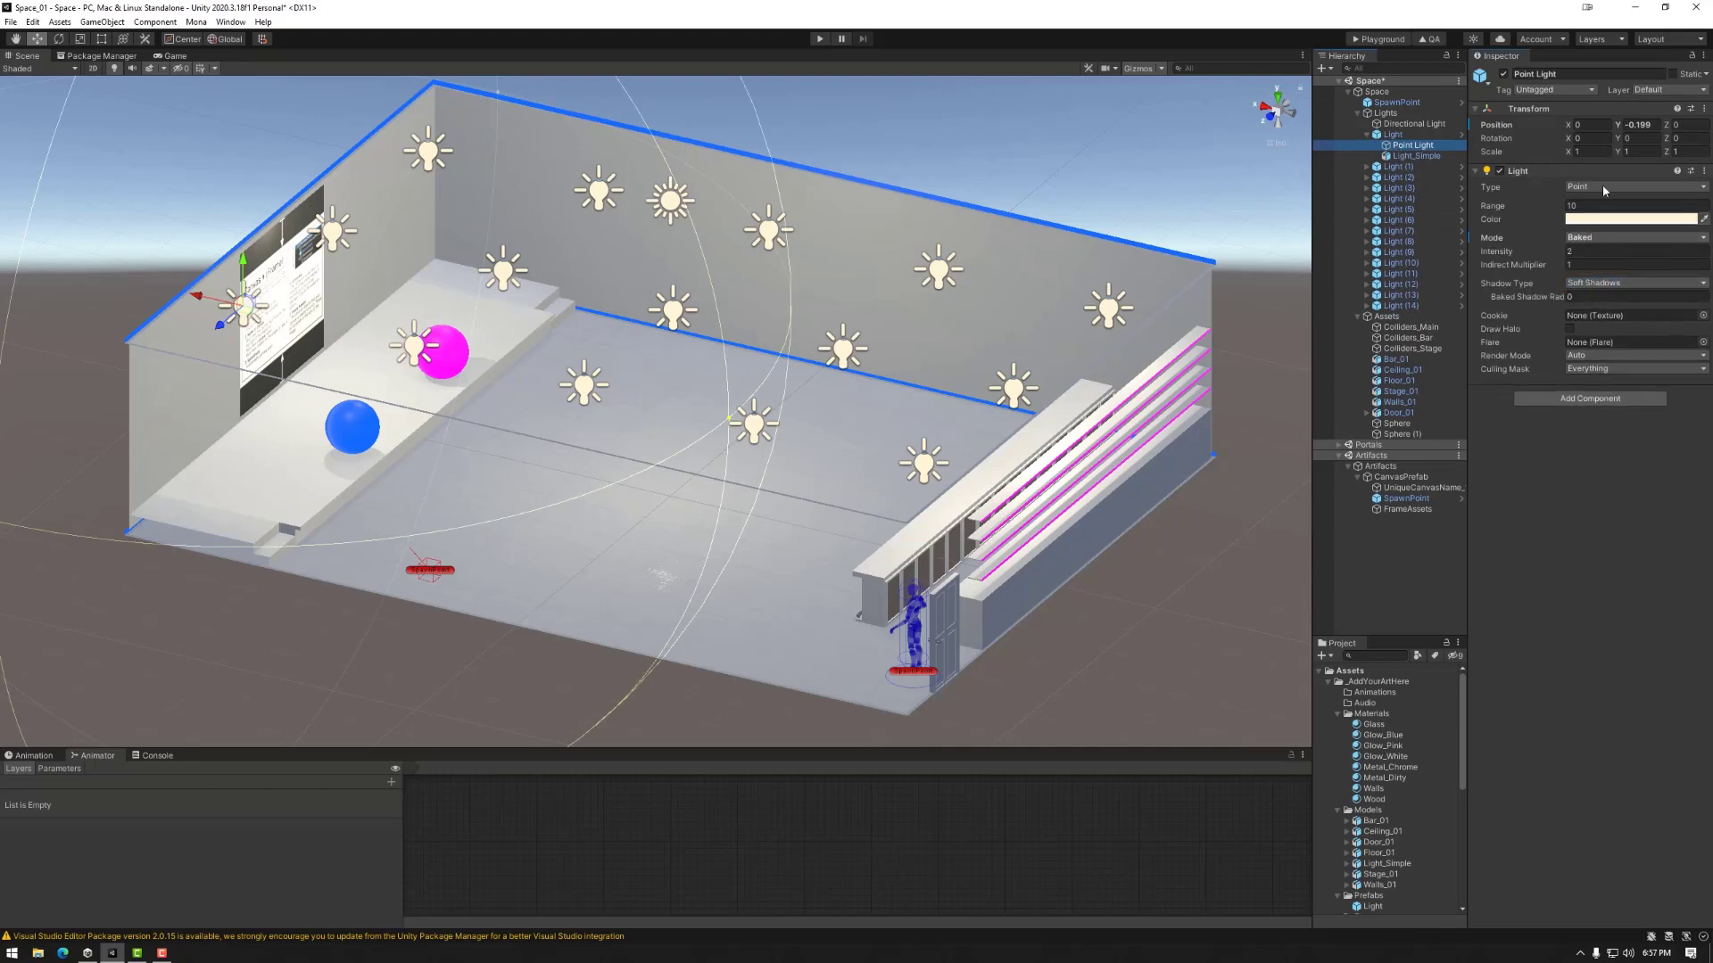
Review the point light's layer options and the Light prefab's overrides without changing them.
click(1662, 90)
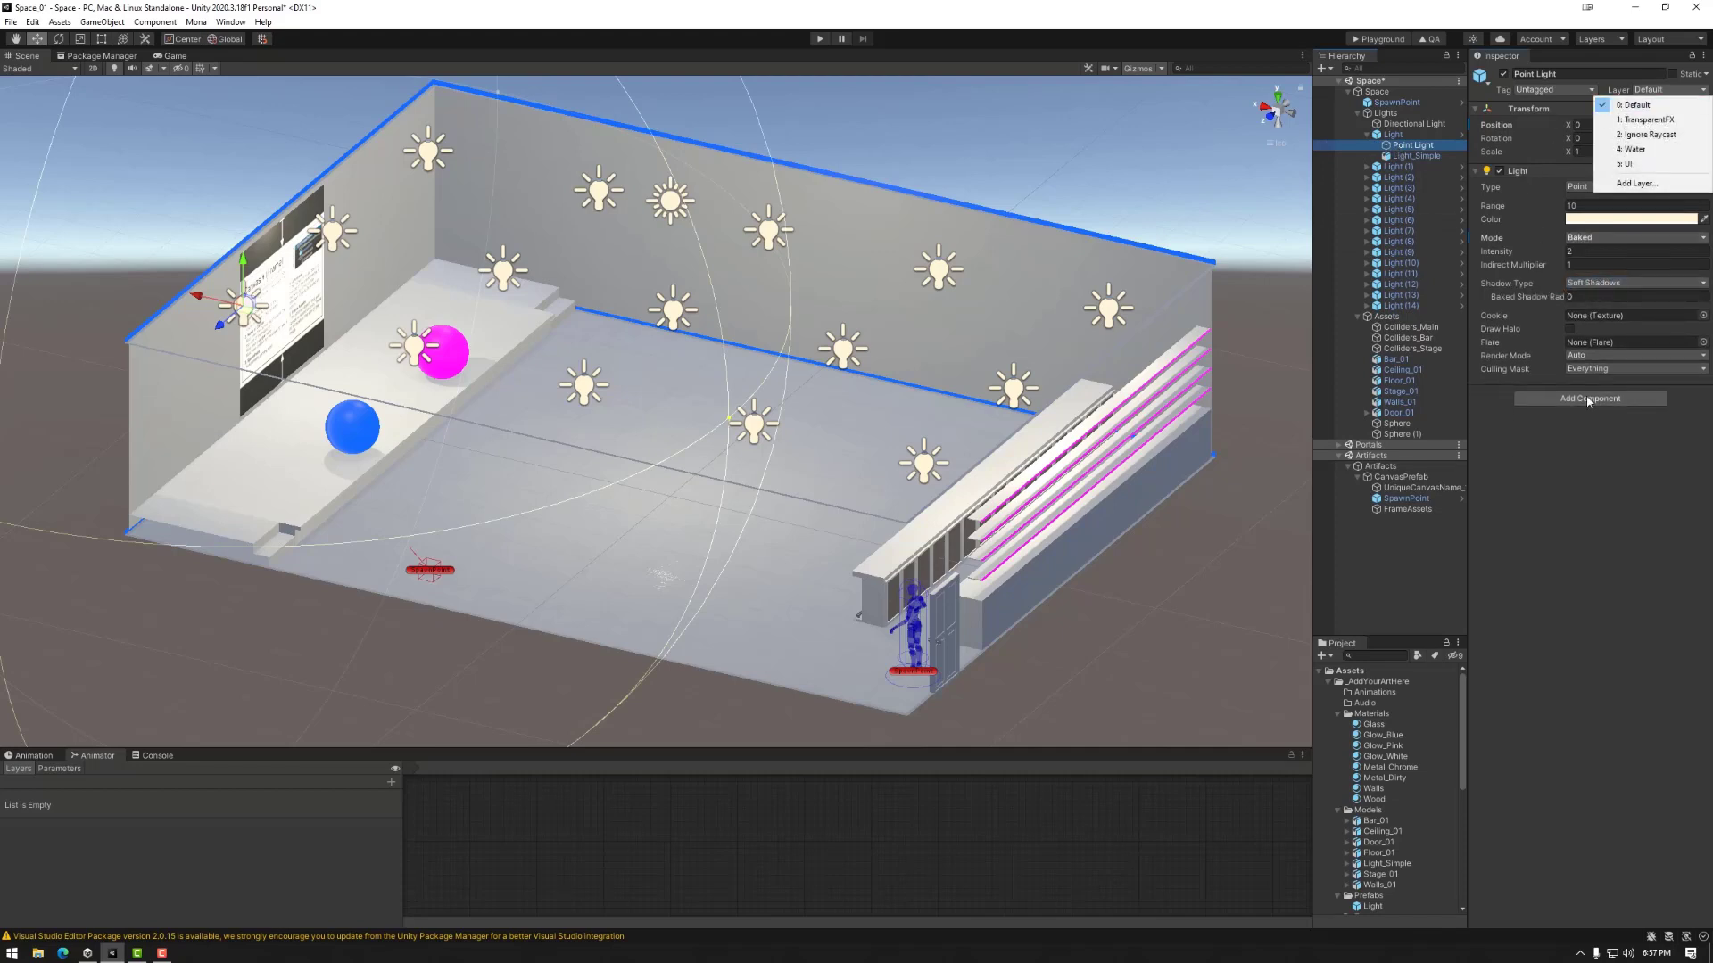
click(1594, 423)
click(1392, 134)
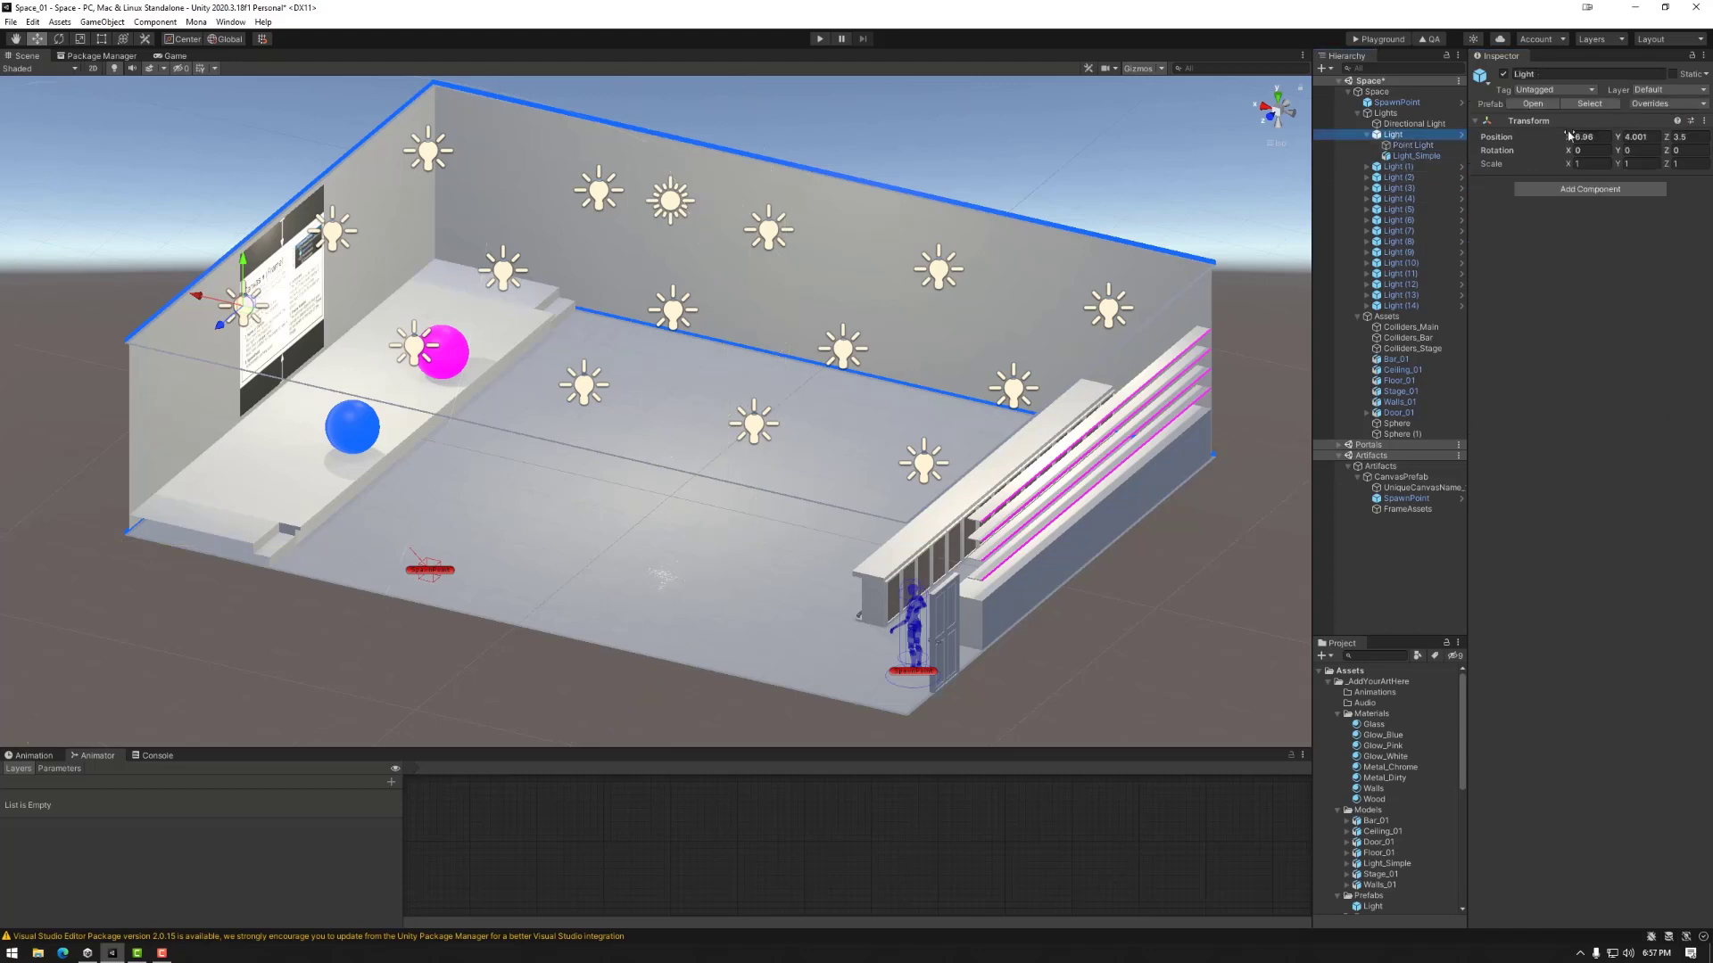
click(1653, 106)
click(1688, 262)
Inspect the Point Light under Light (1), leaving its render mode on Auto.
click(1365, 166)
click(1412, 177)
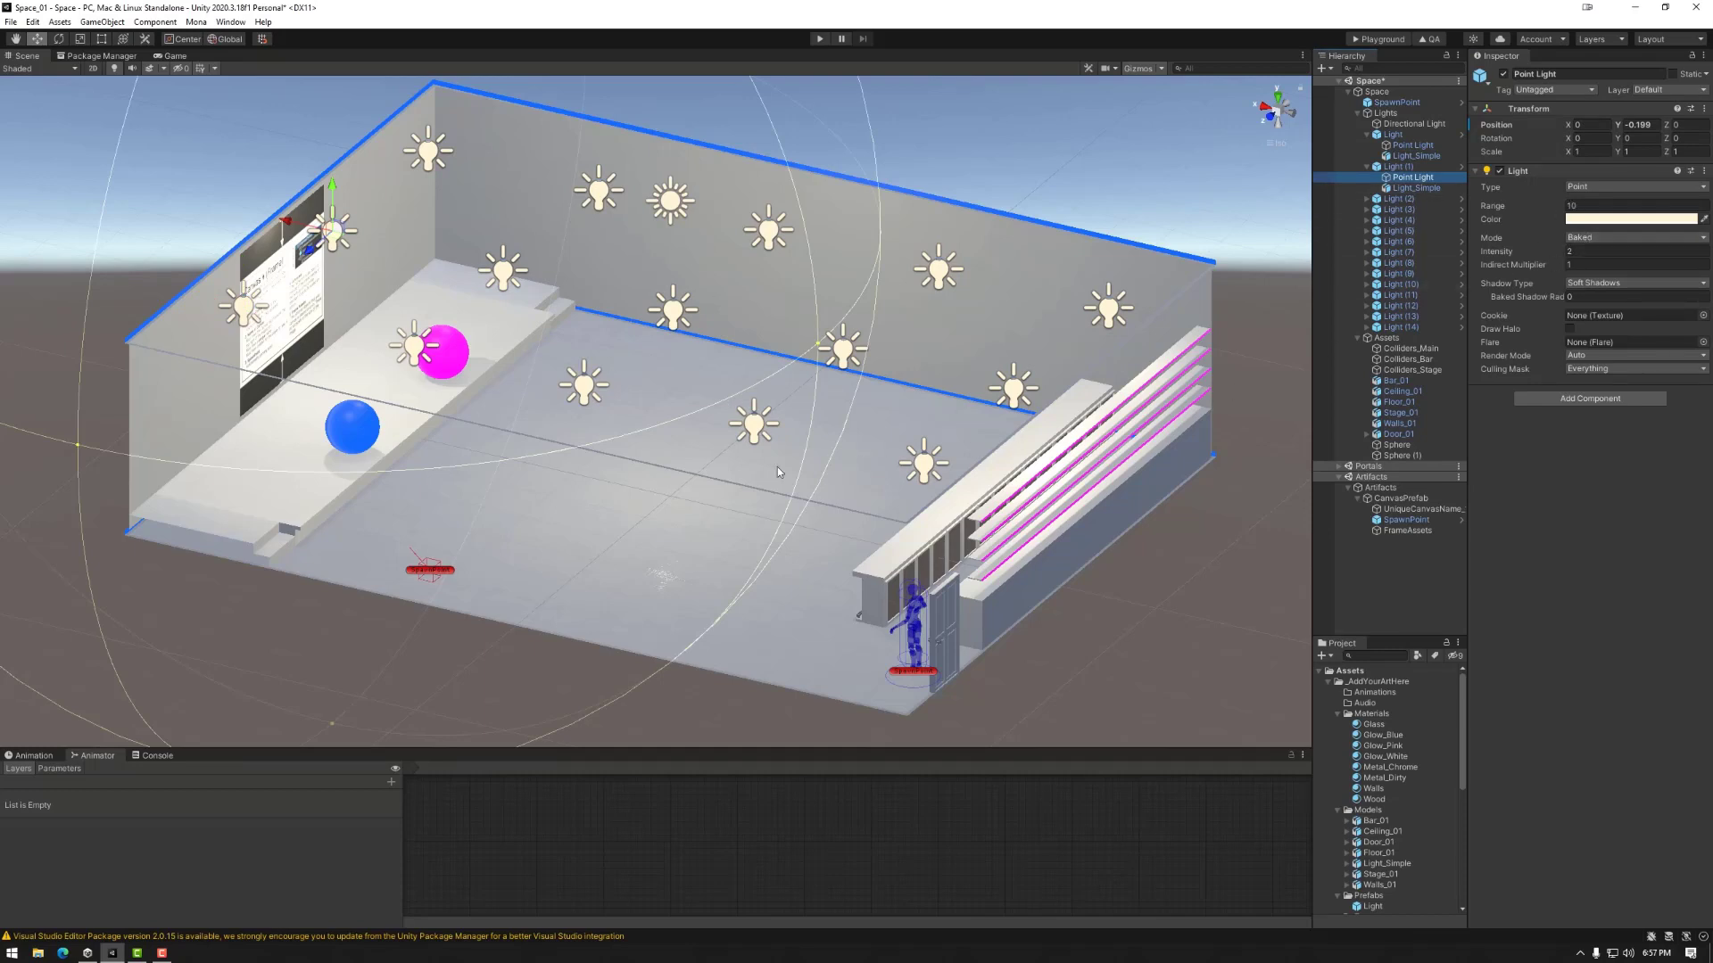
alt+drag(792, 453, 457, 190)
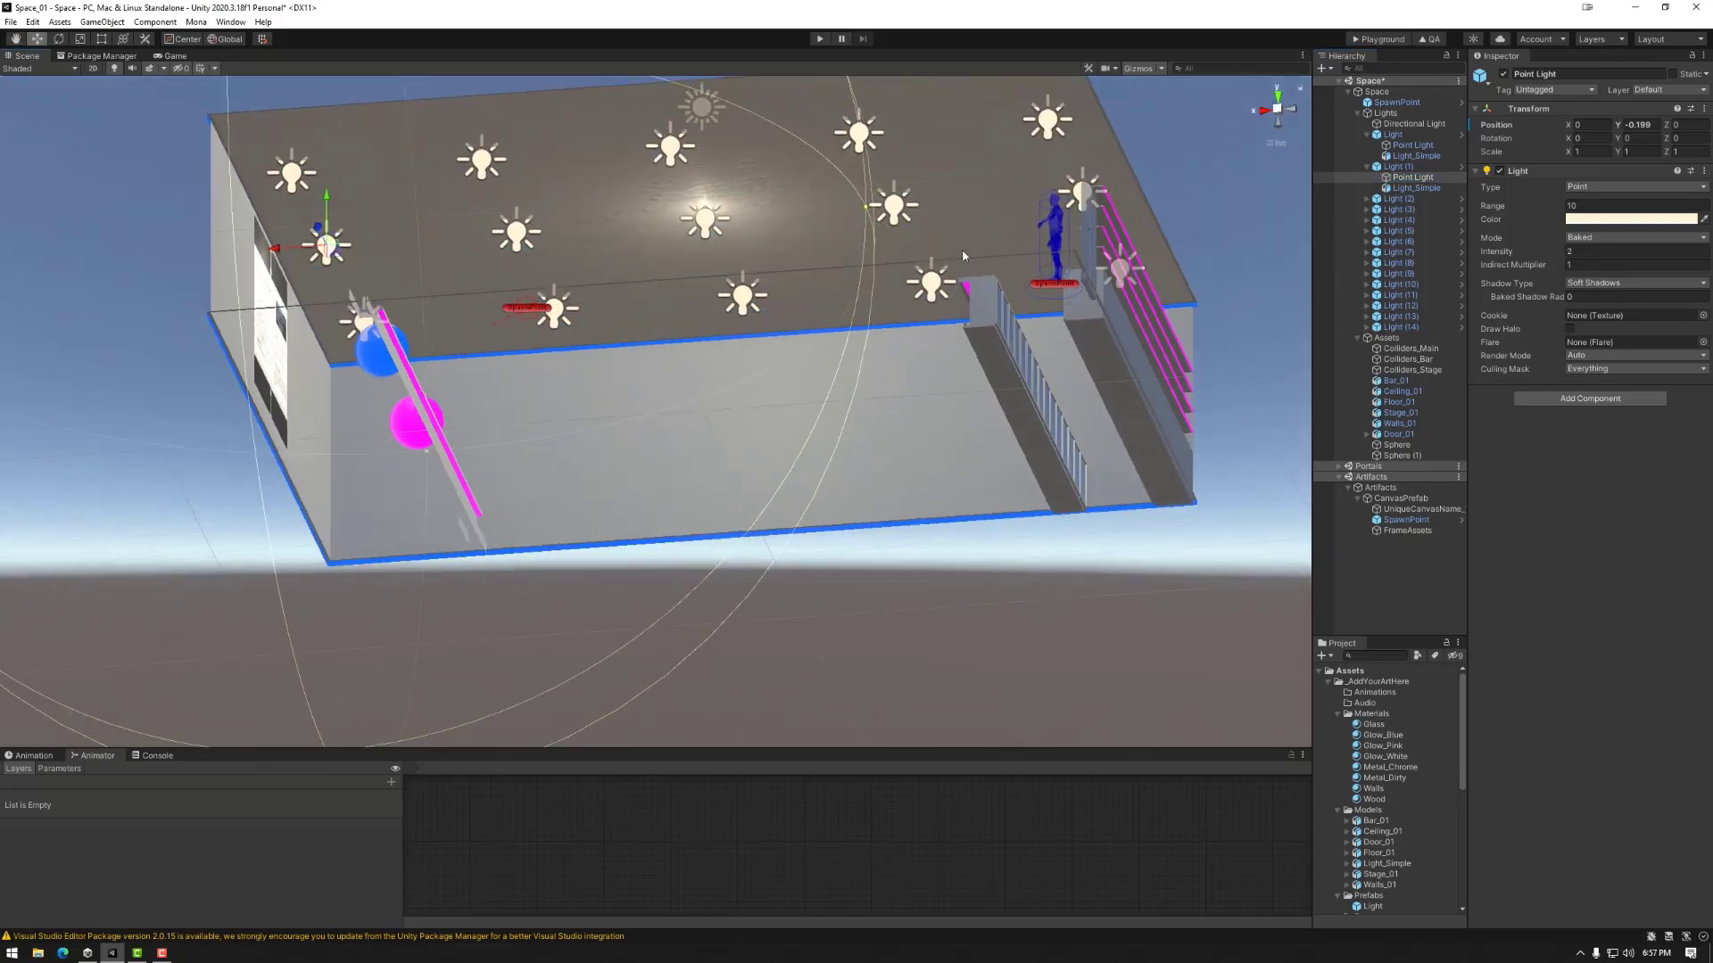
click(1593, 355)
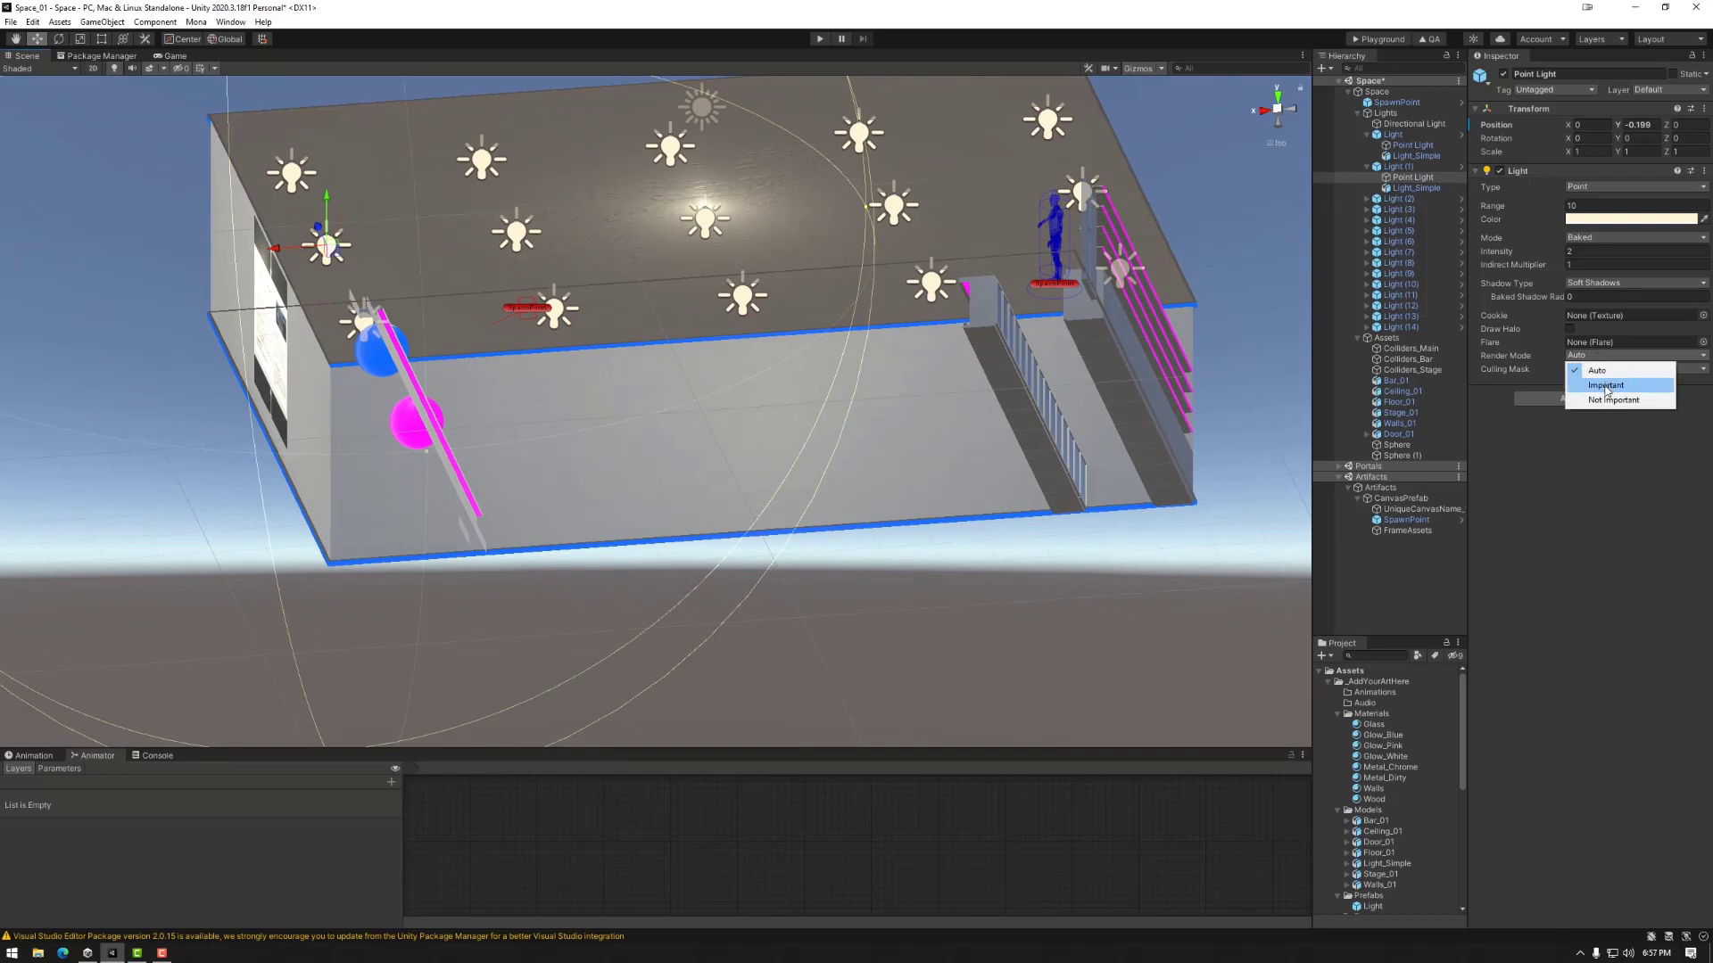
click(1561, 522)
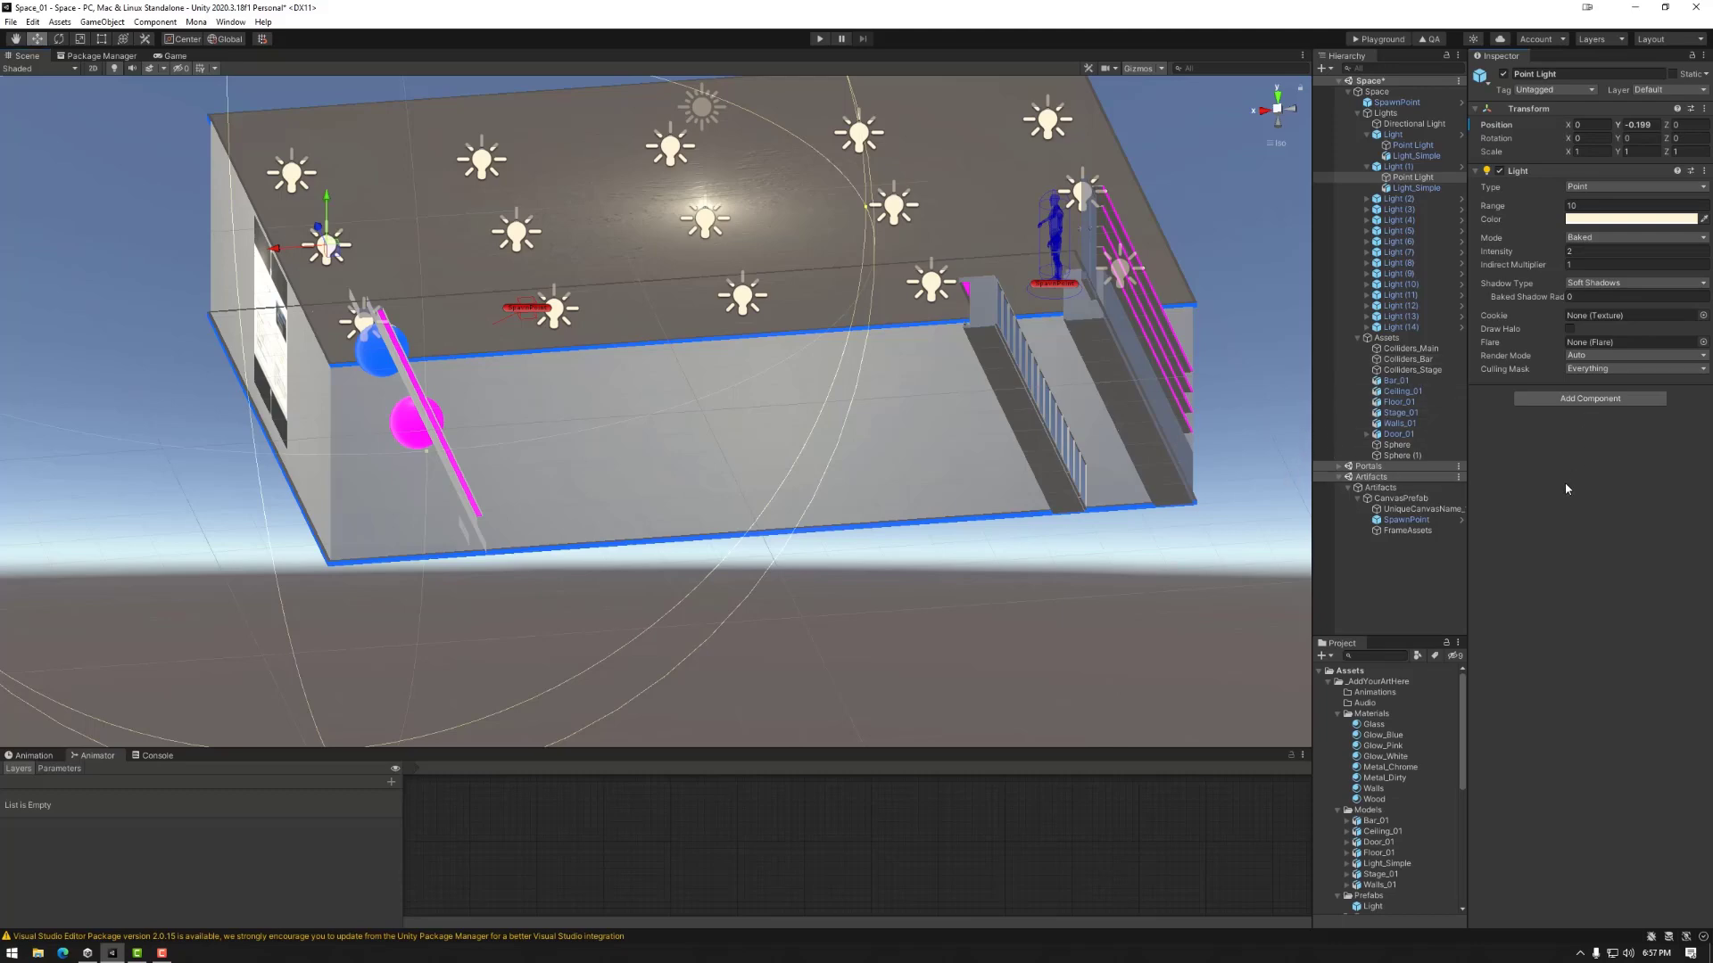
Inspect the Directional Light's settings and collapse the first Light's children in the Hierarchy.
alt+drag(499, 268, 662, 339)
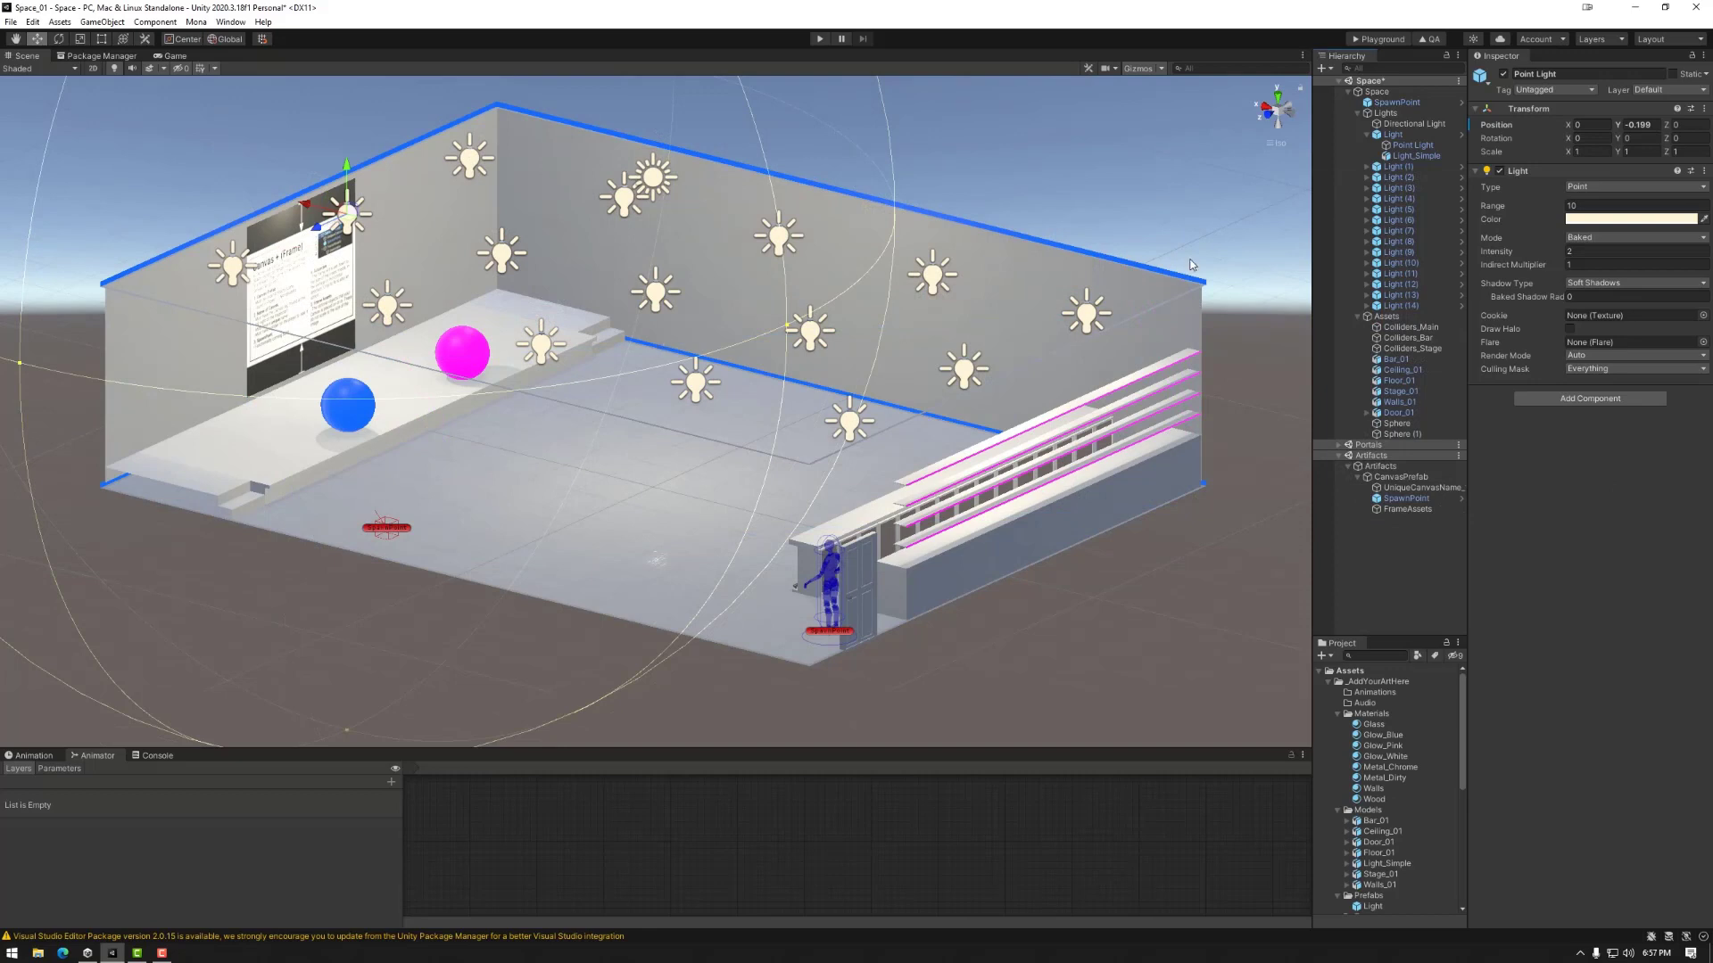
click(1413, 124)
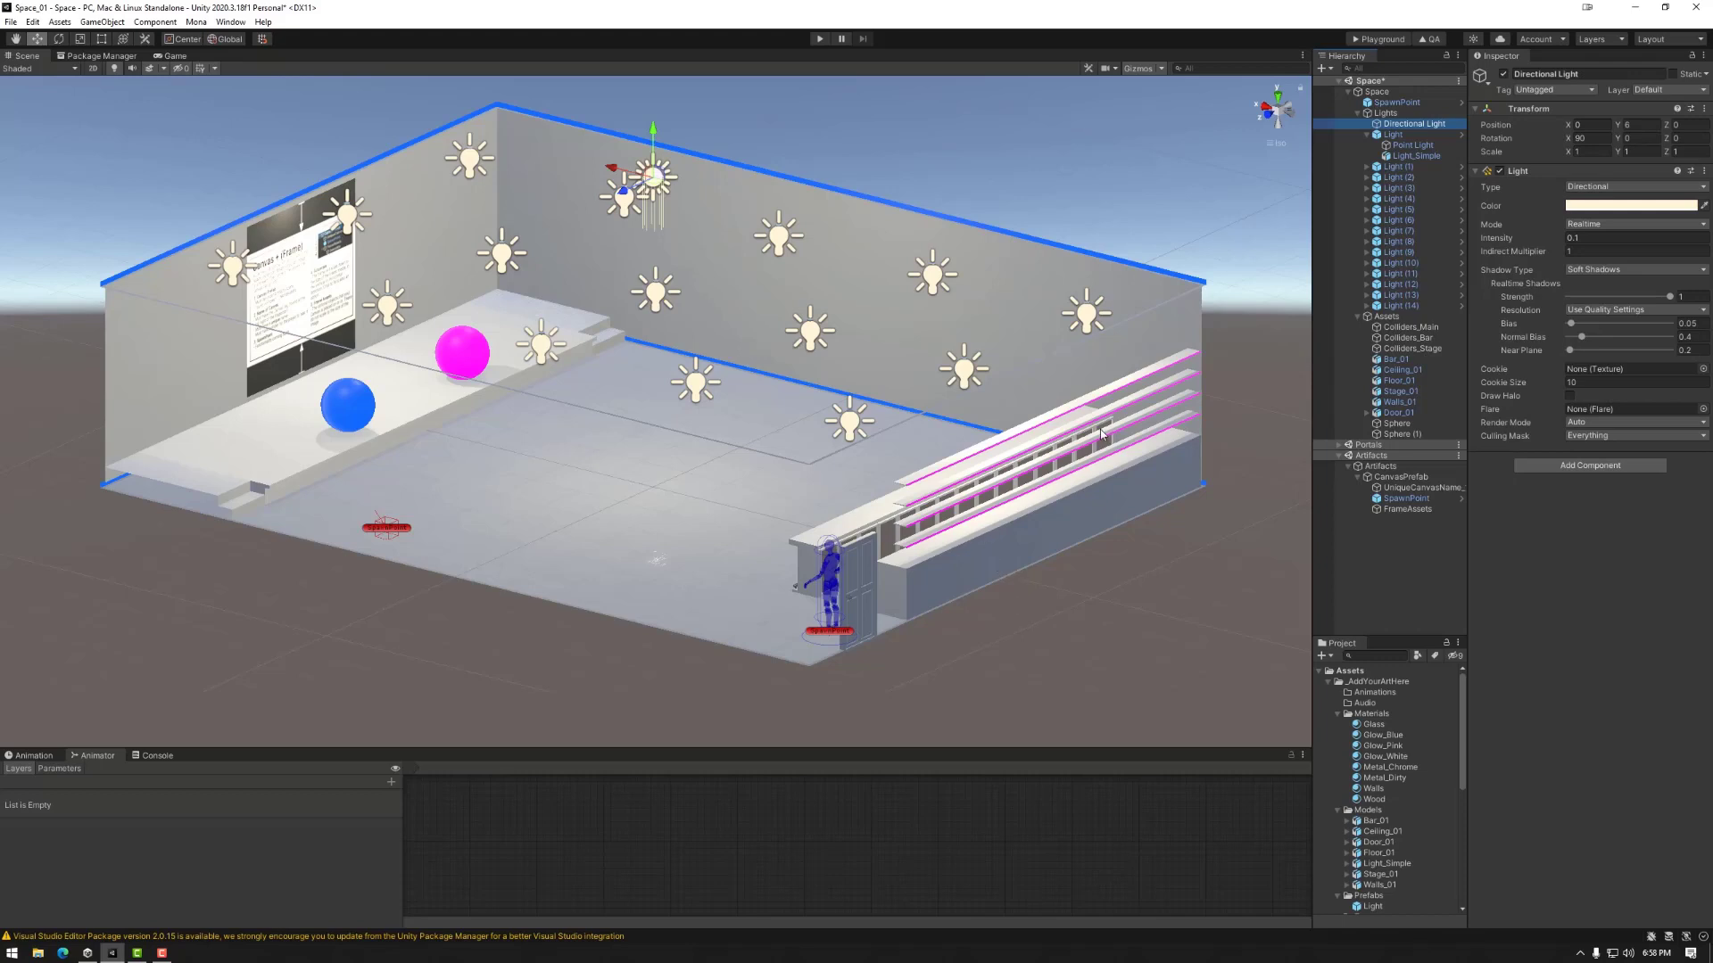
click(1366, 134)
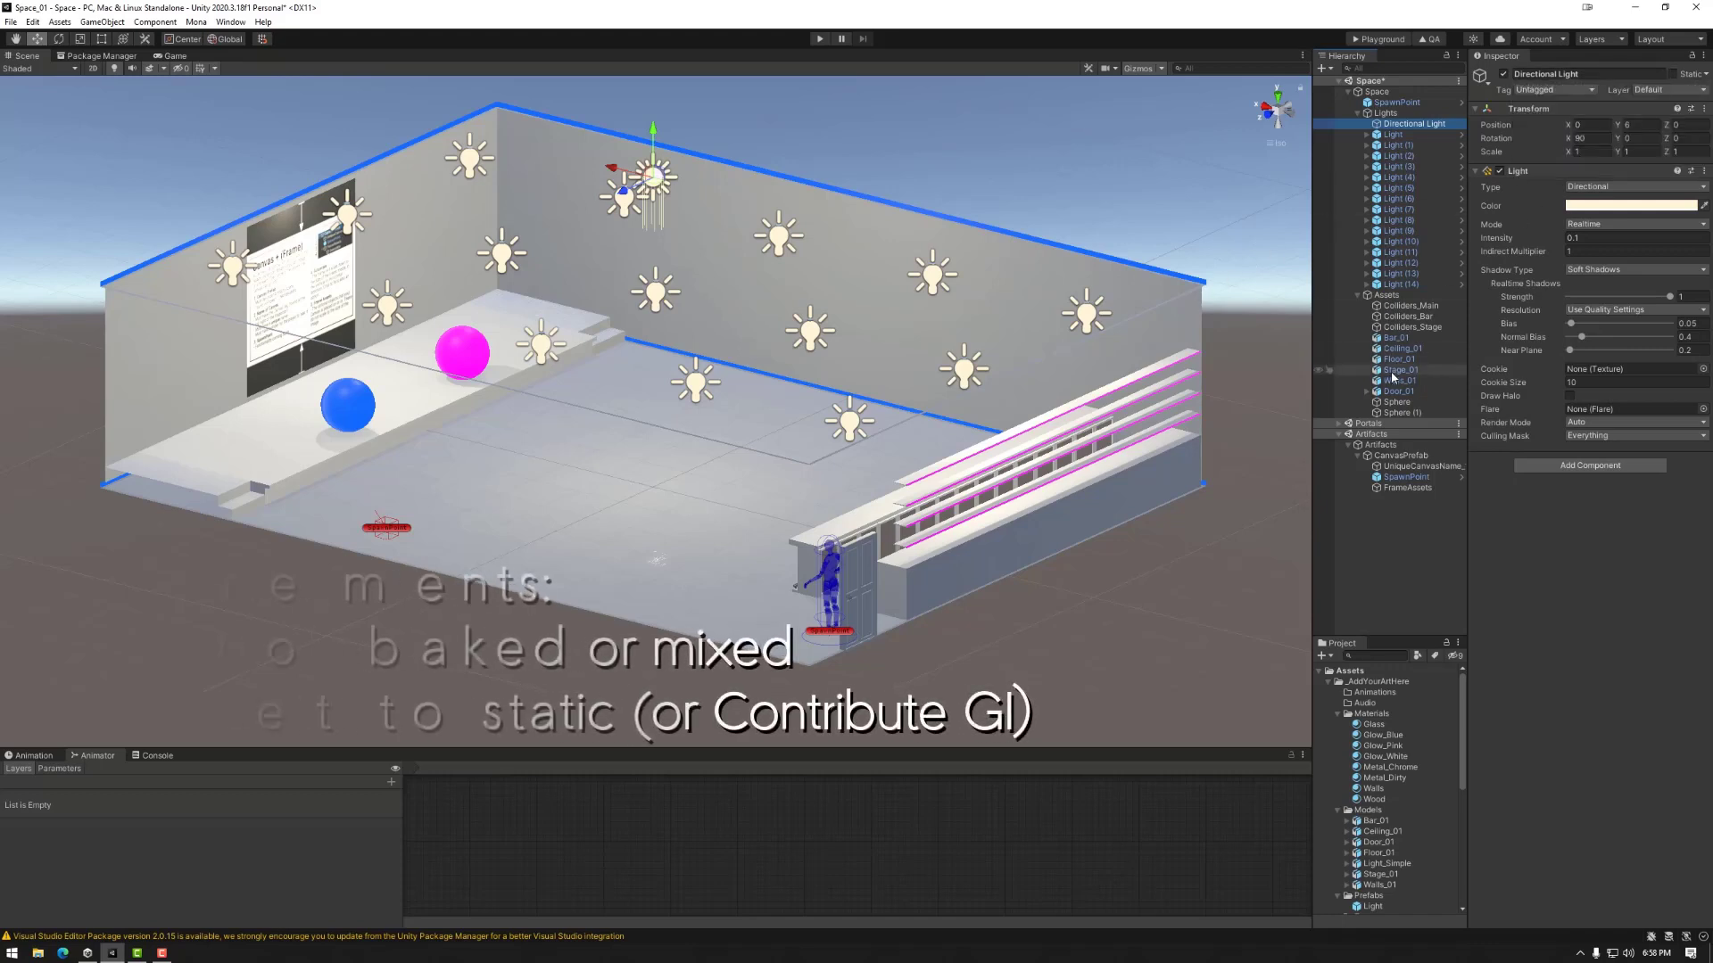
Select Bar_01 through Door_01 plus both spheres and mark them Static, children included.
click(1396, 339)
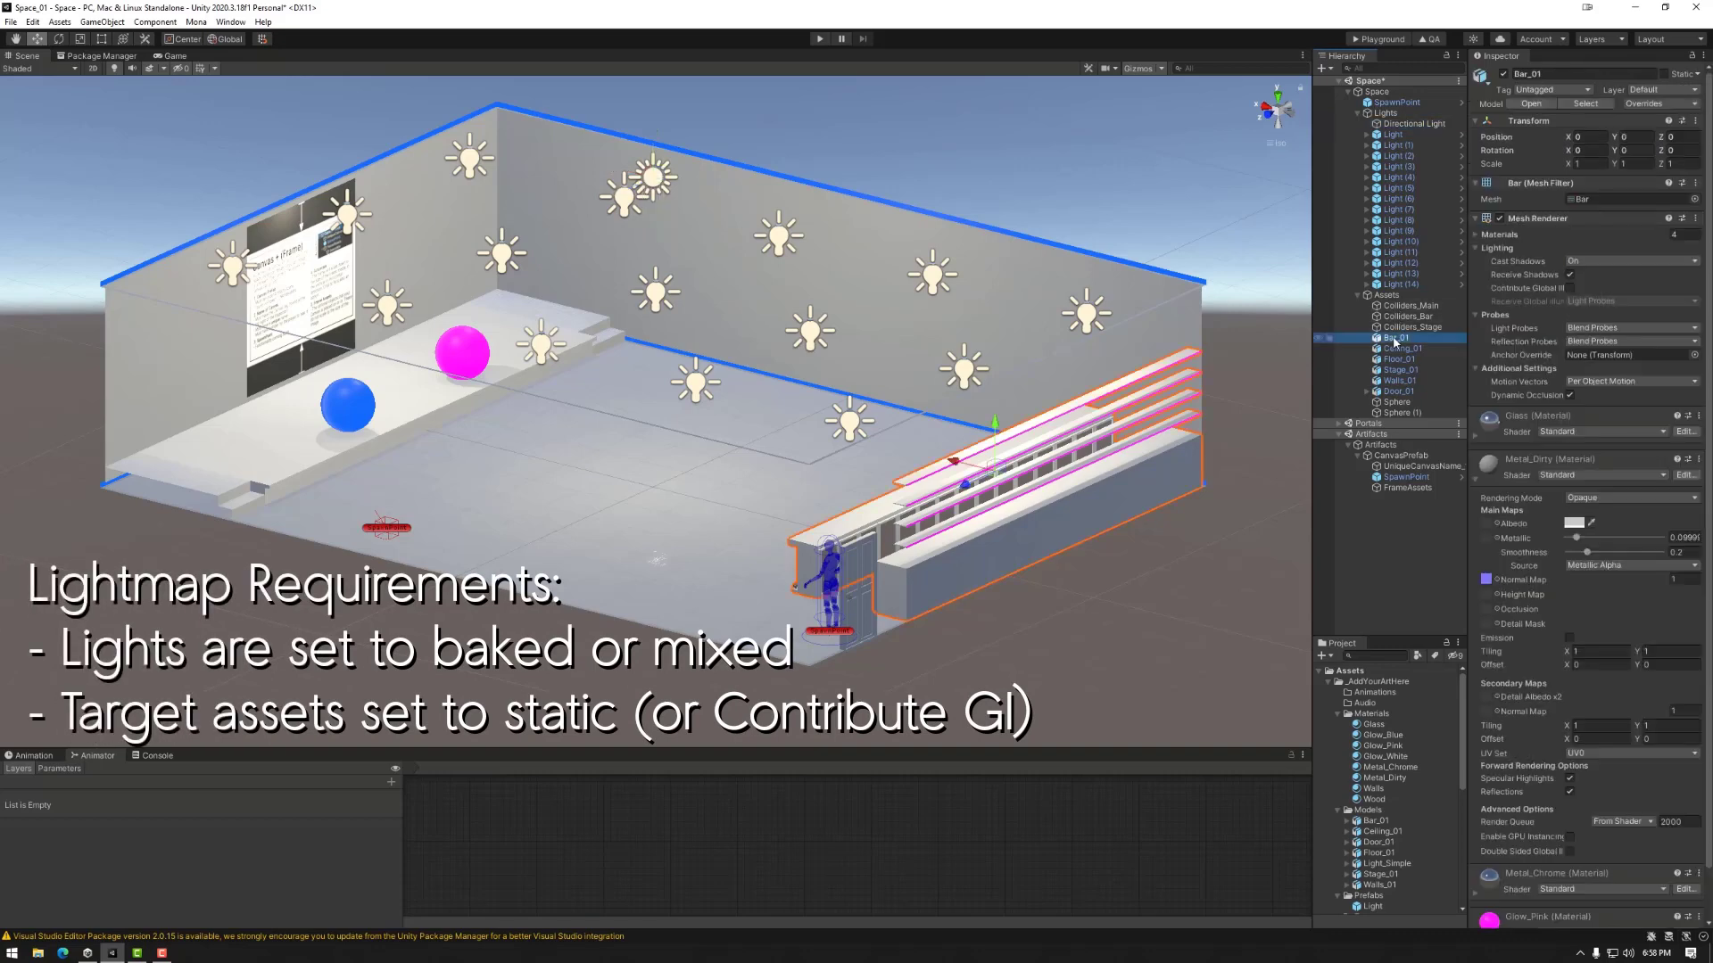
shift+click(1398, 391)
shift+click(1396, 410)
click(1673, 77)
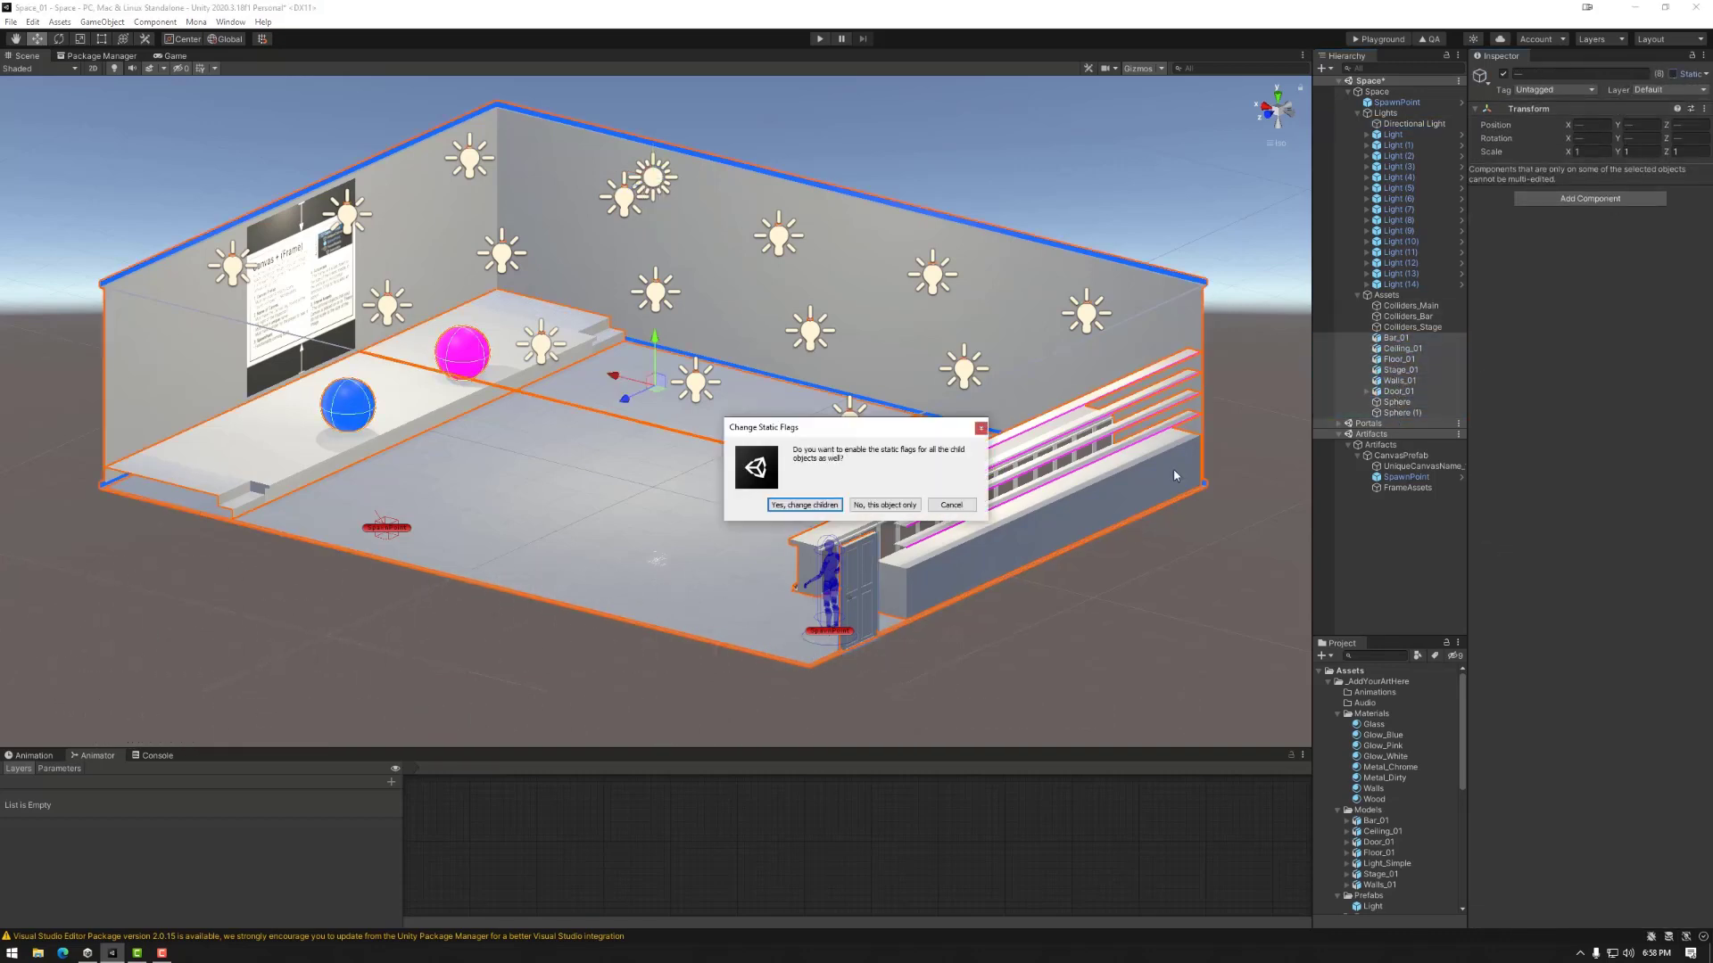
click(807, 508)
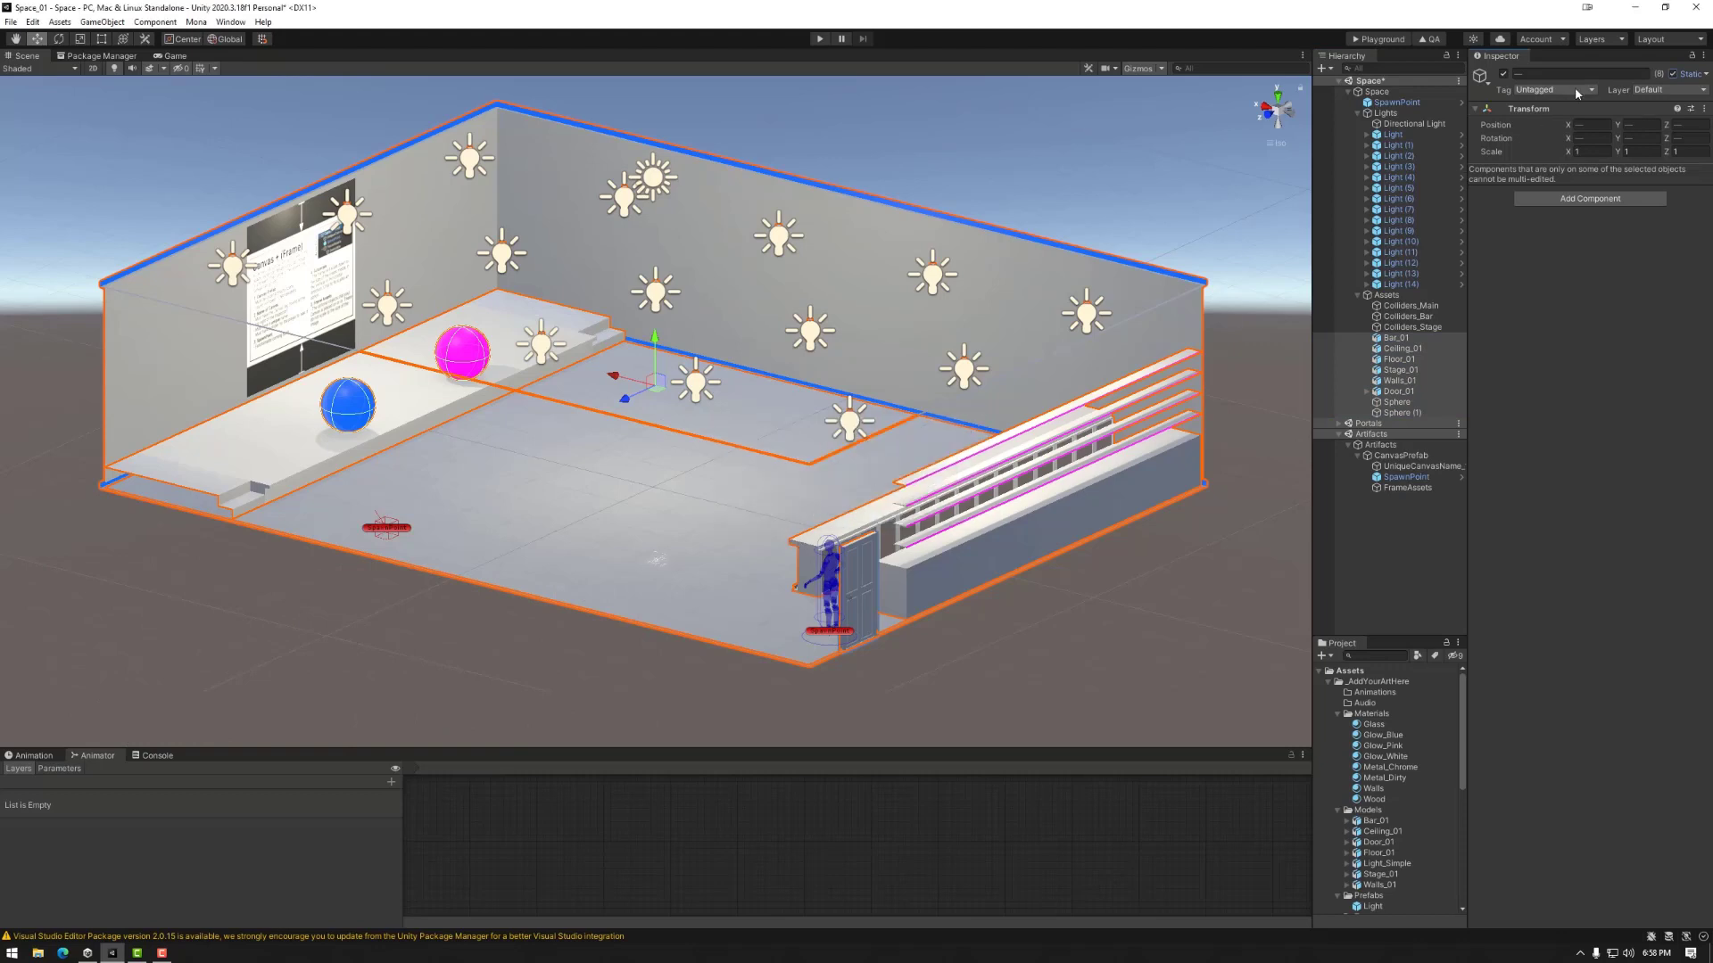
click(1705, 74)
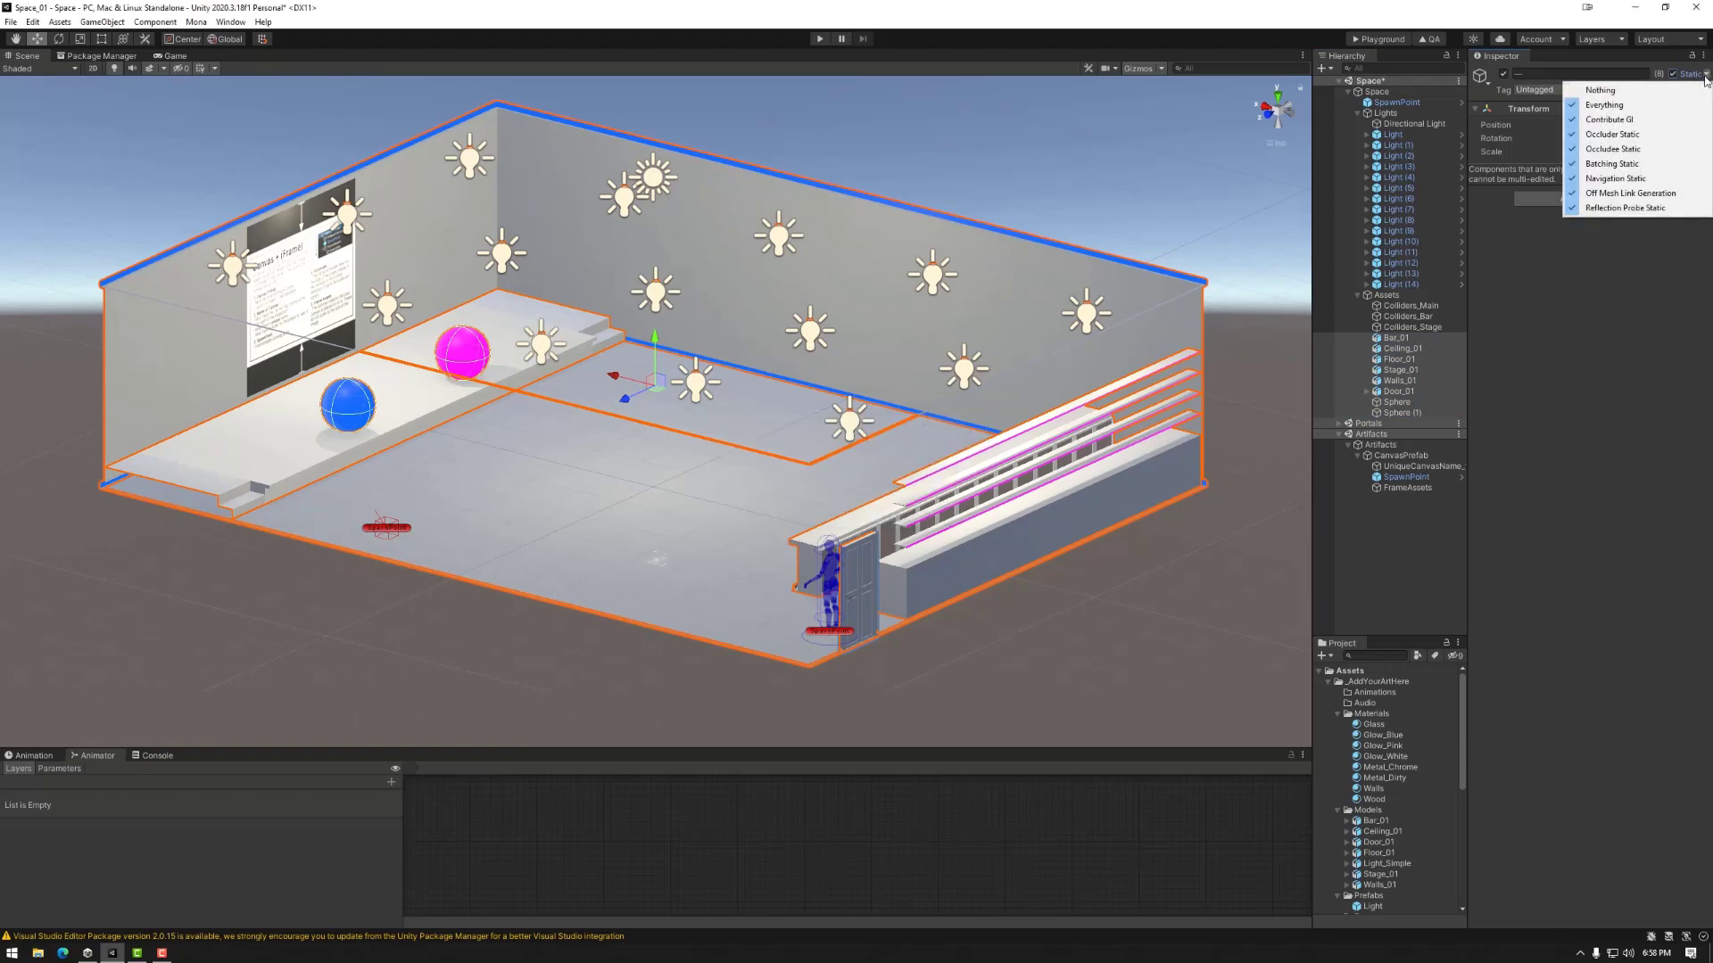
Open the Lighting window from Window > Rendering and dock it beside the Inspector.
click(1629, 209)
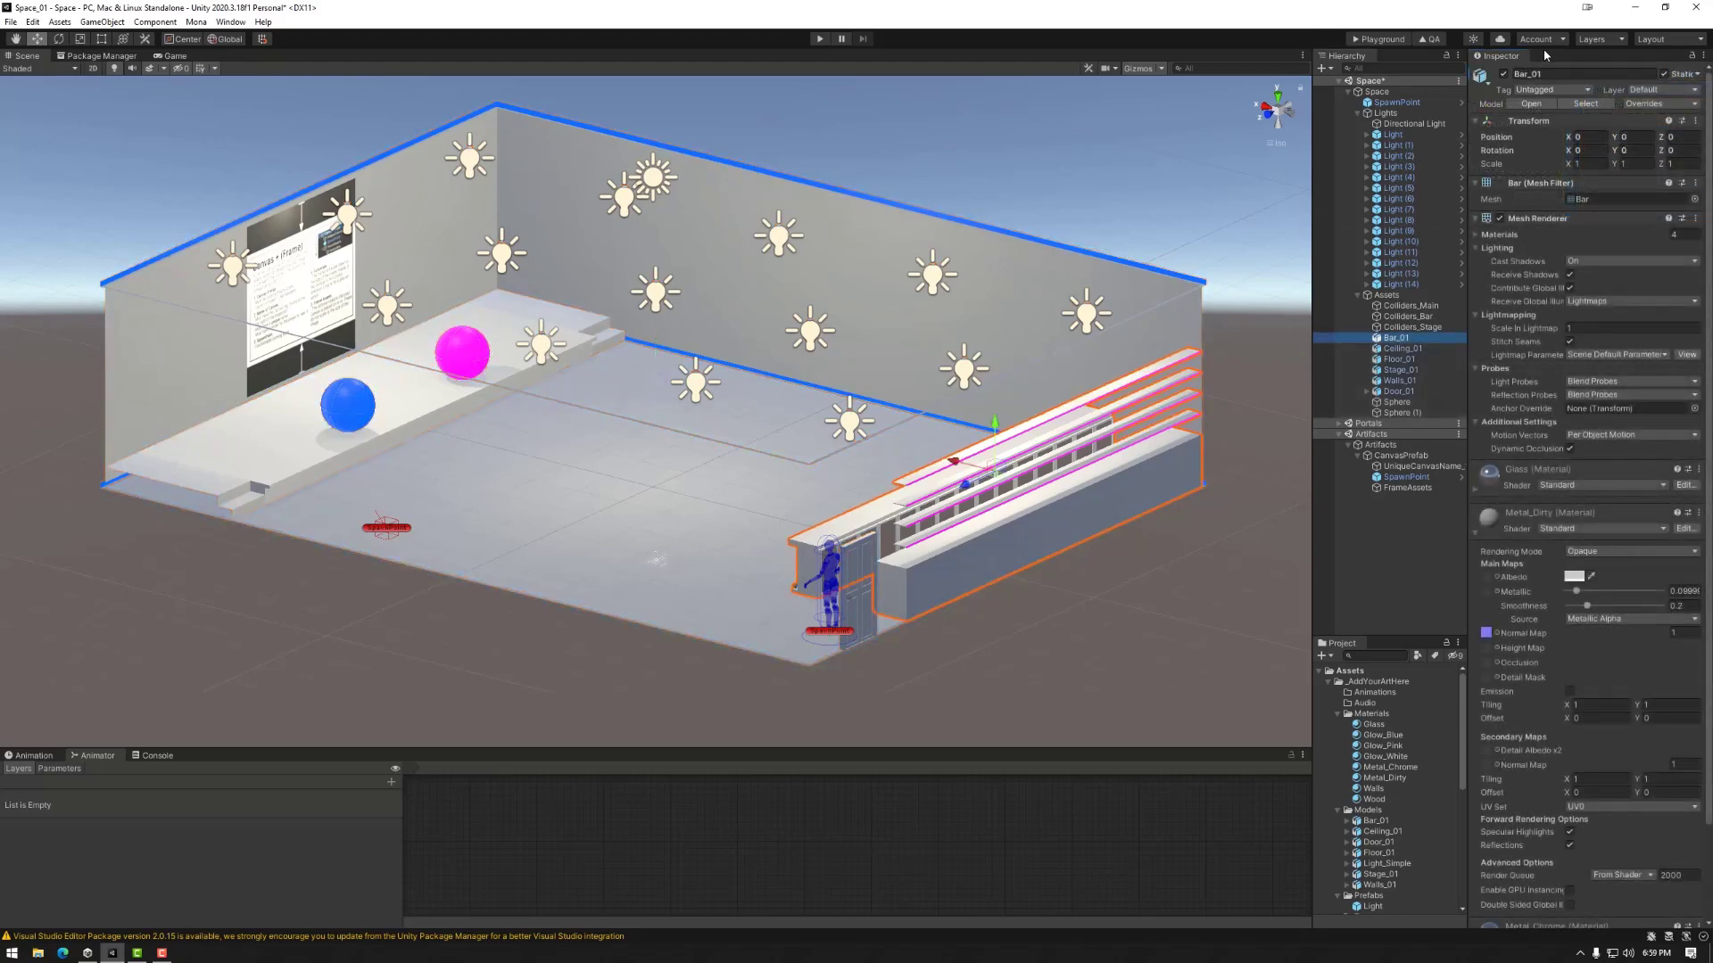
click(809, 330)
click(230, 22)
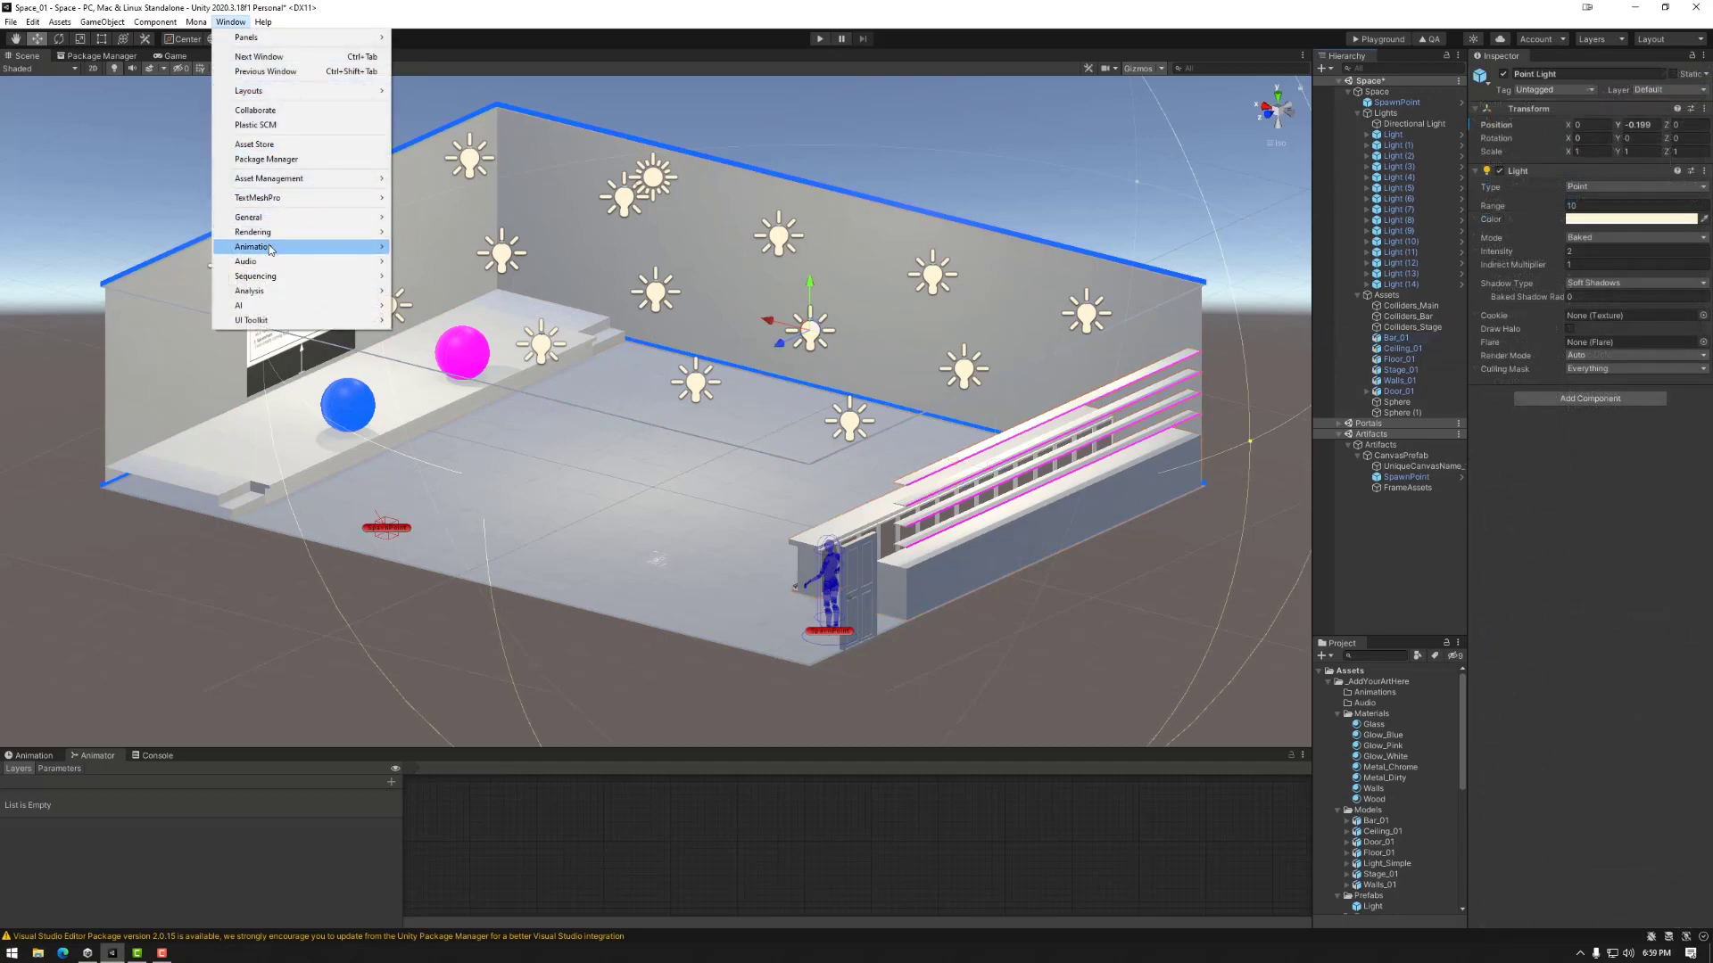
mouse_move(272, 239)
click(425, 232)
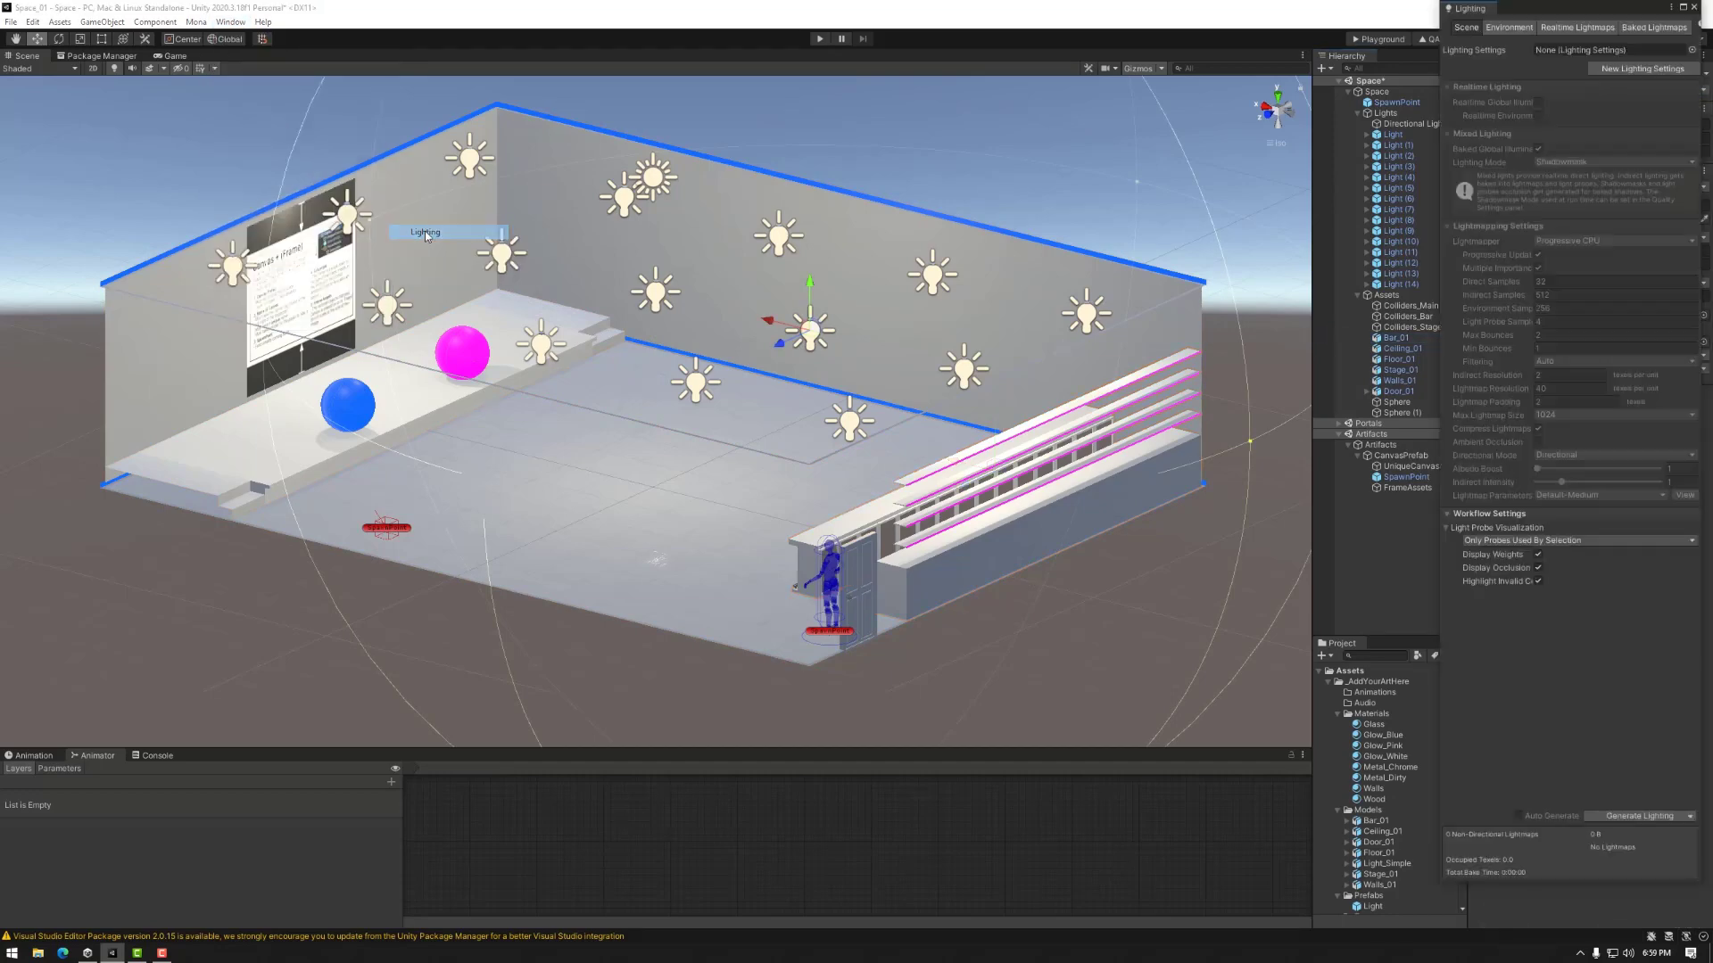
drag(1469, 9, 1532, 69)
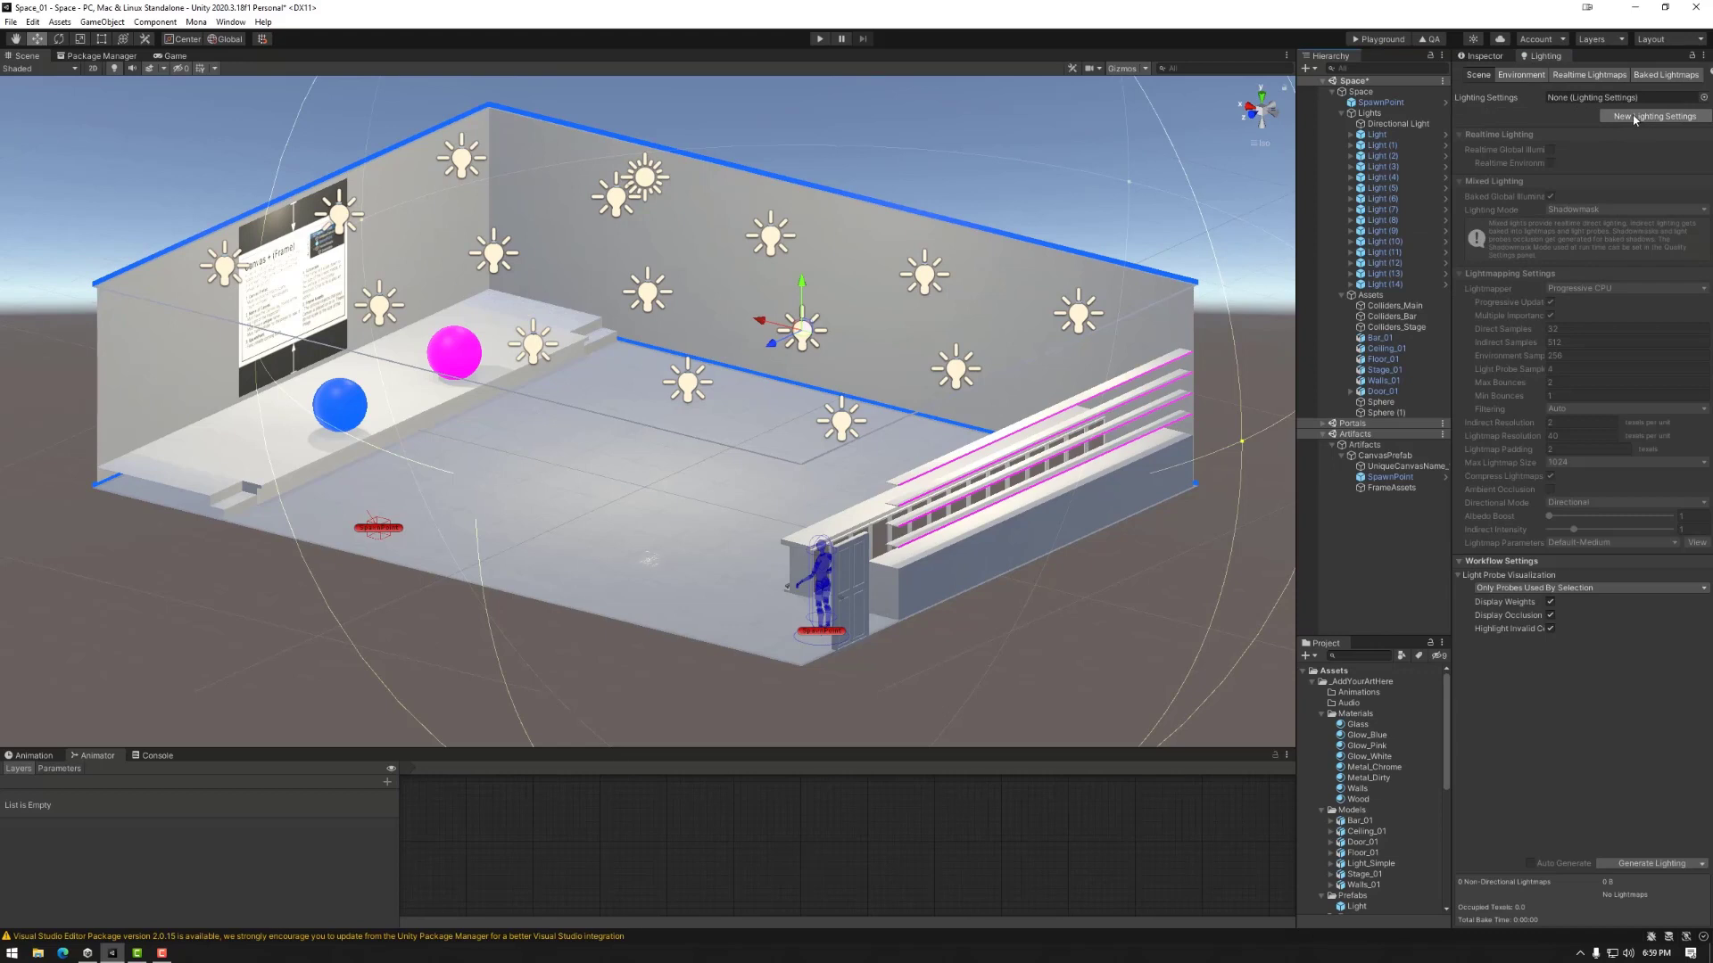
Create a new Lighting Settings asset and begin renaming it in the Project panel.
click(1526, 76)
click(1588, 75)
click(1650, 76)
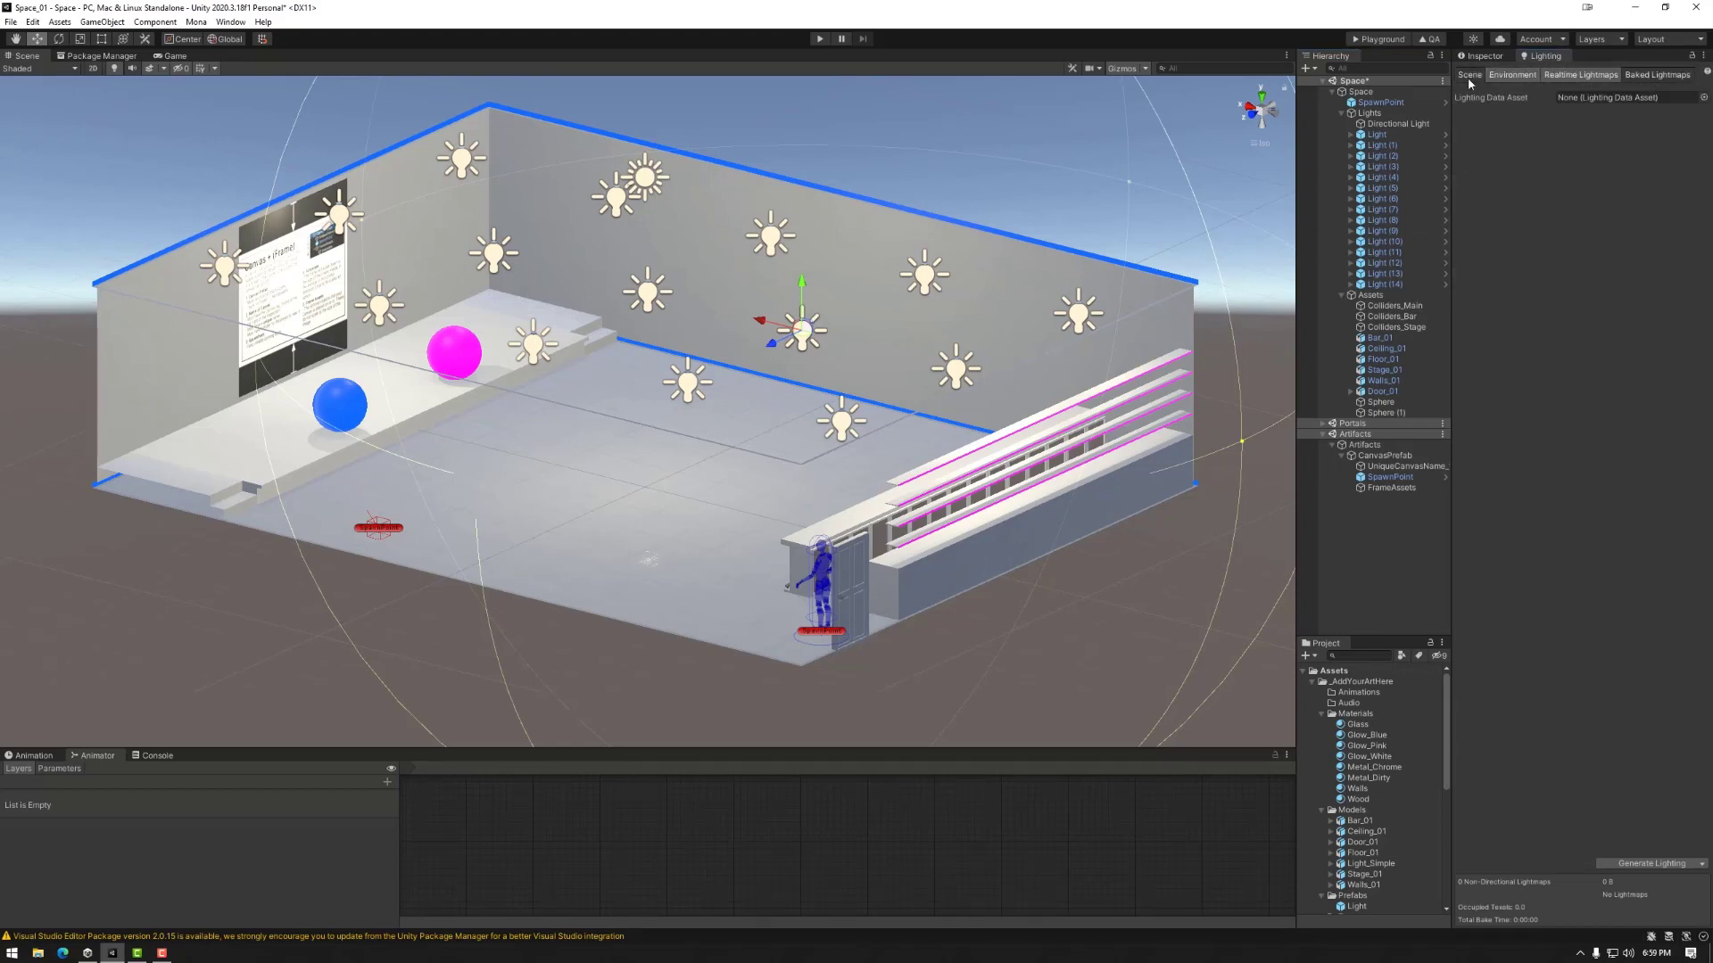
click(1469, 76)
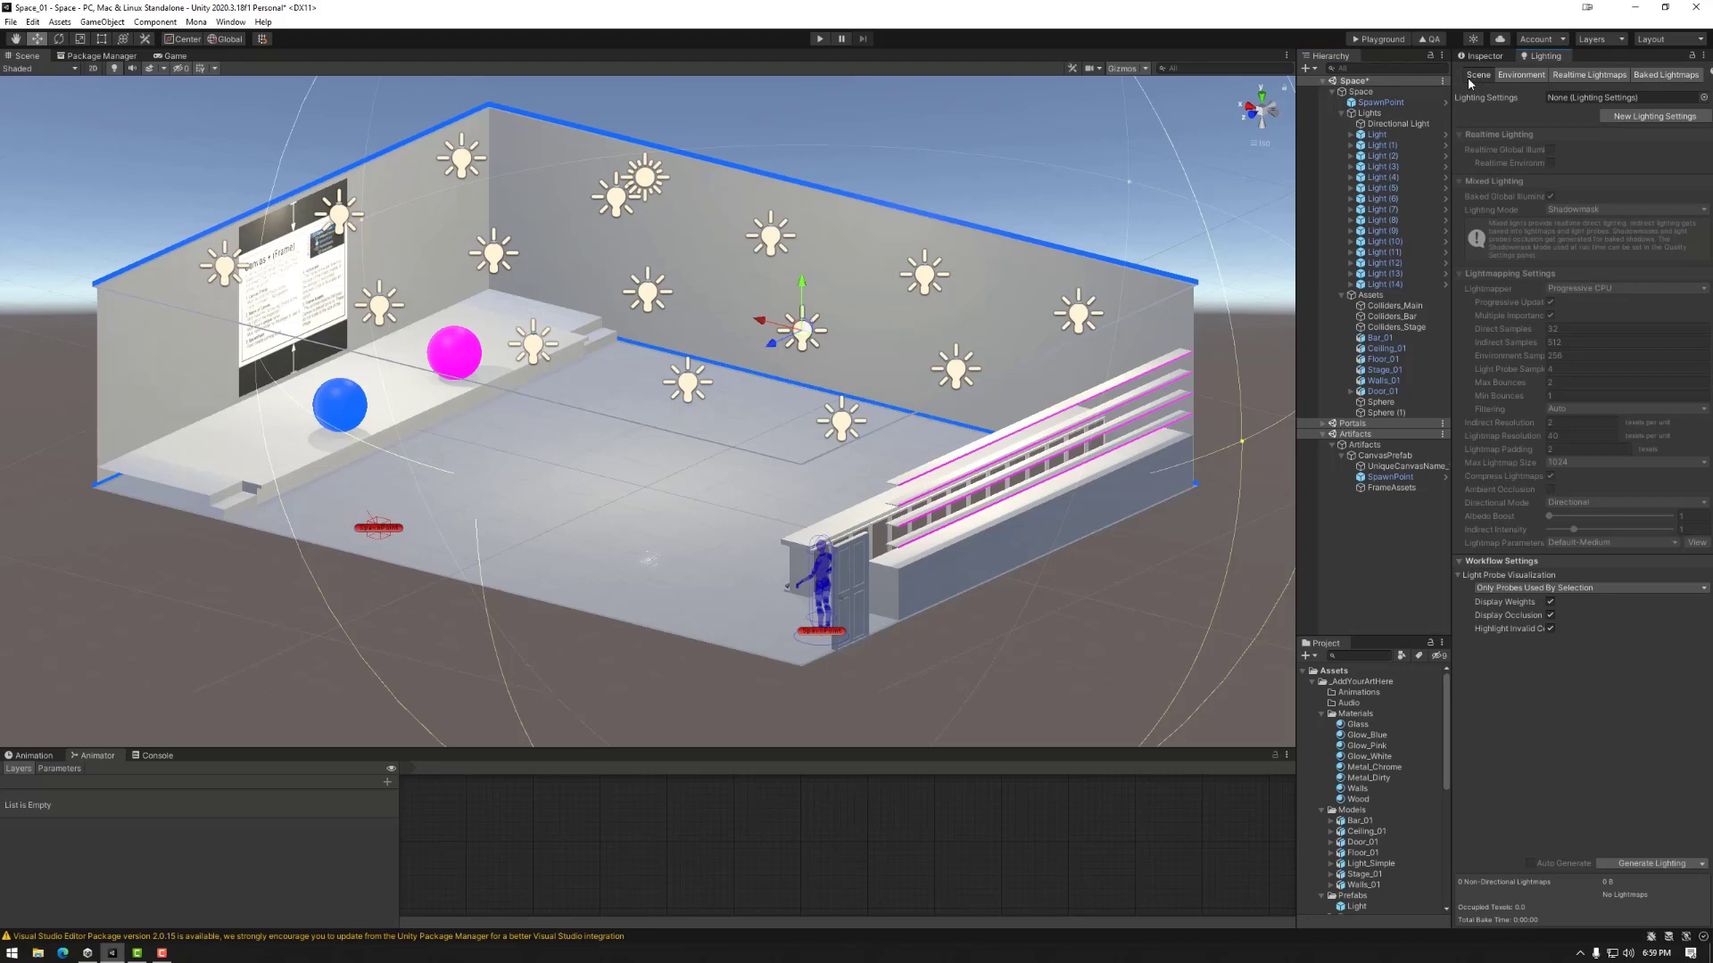
click(1607, 116)
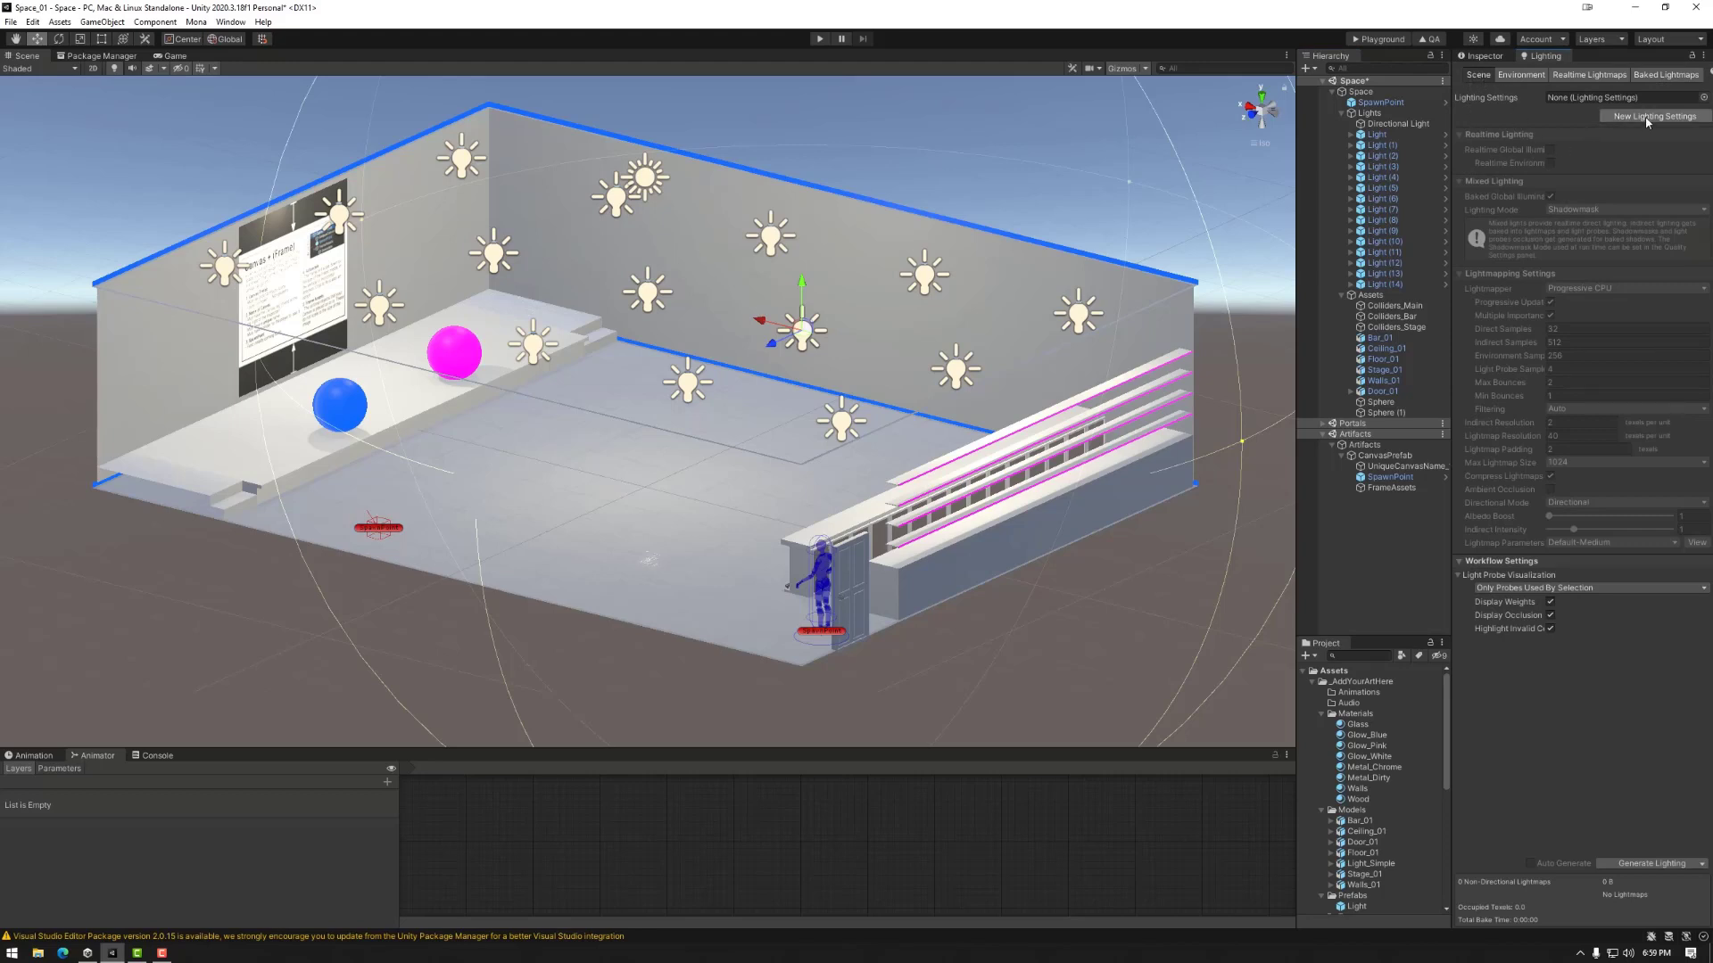
click(1593, 99)
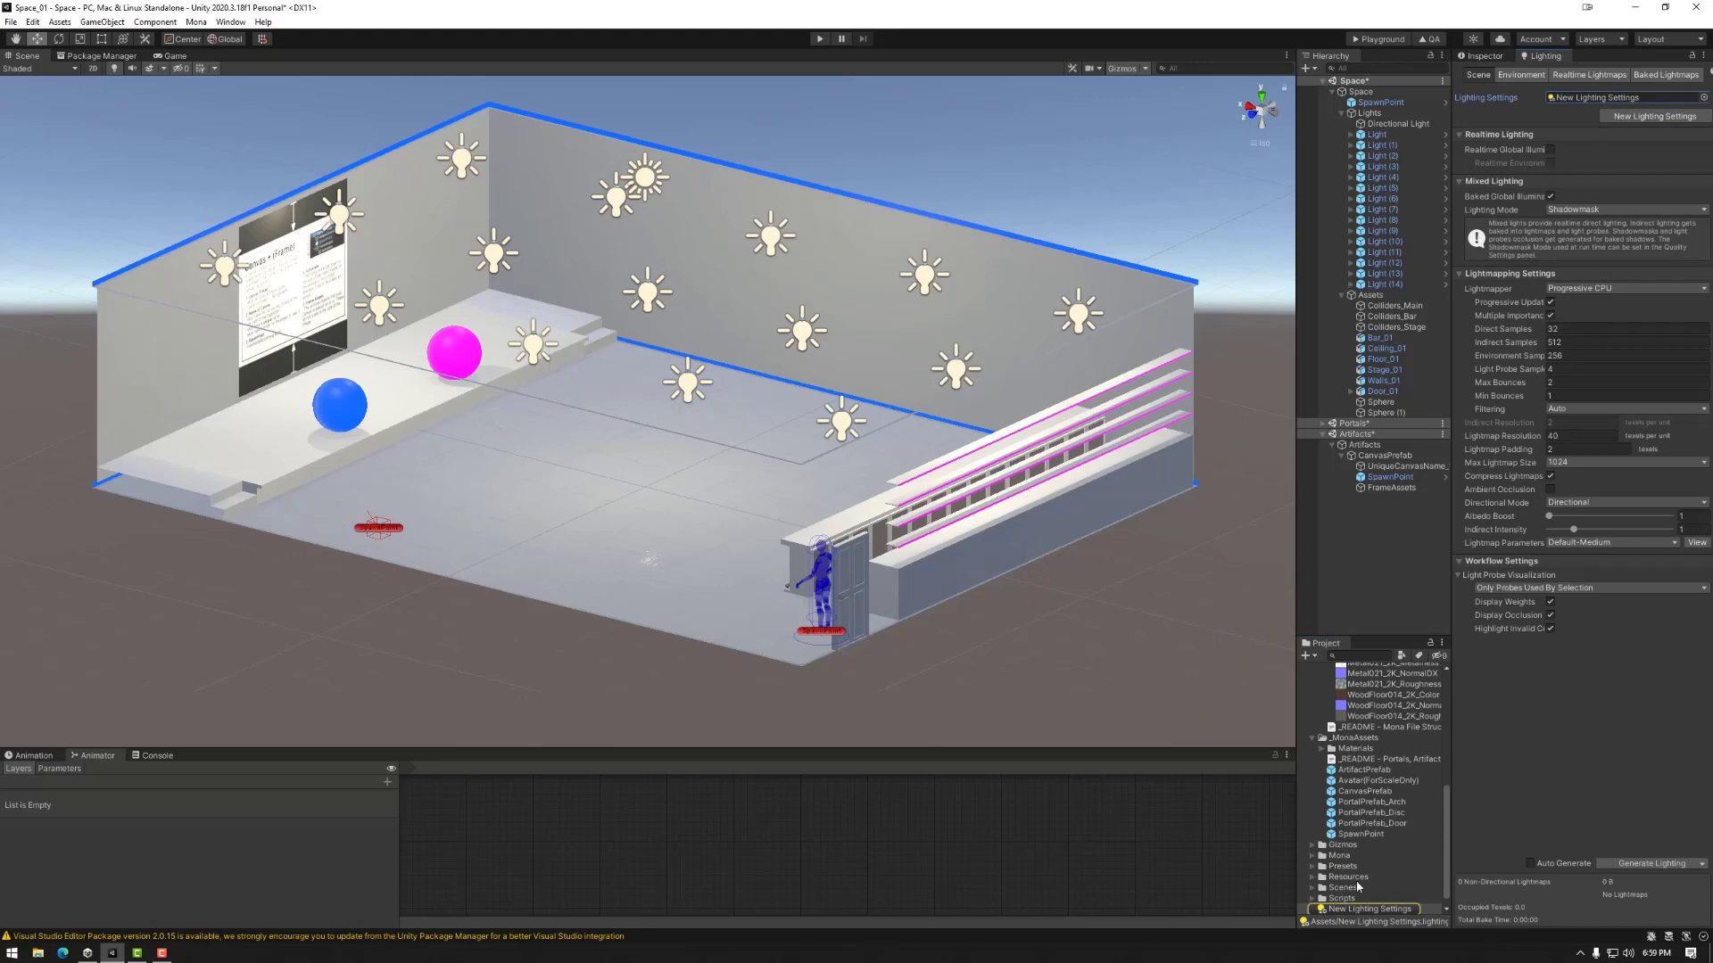
scroll(1358, 888, down, 1)
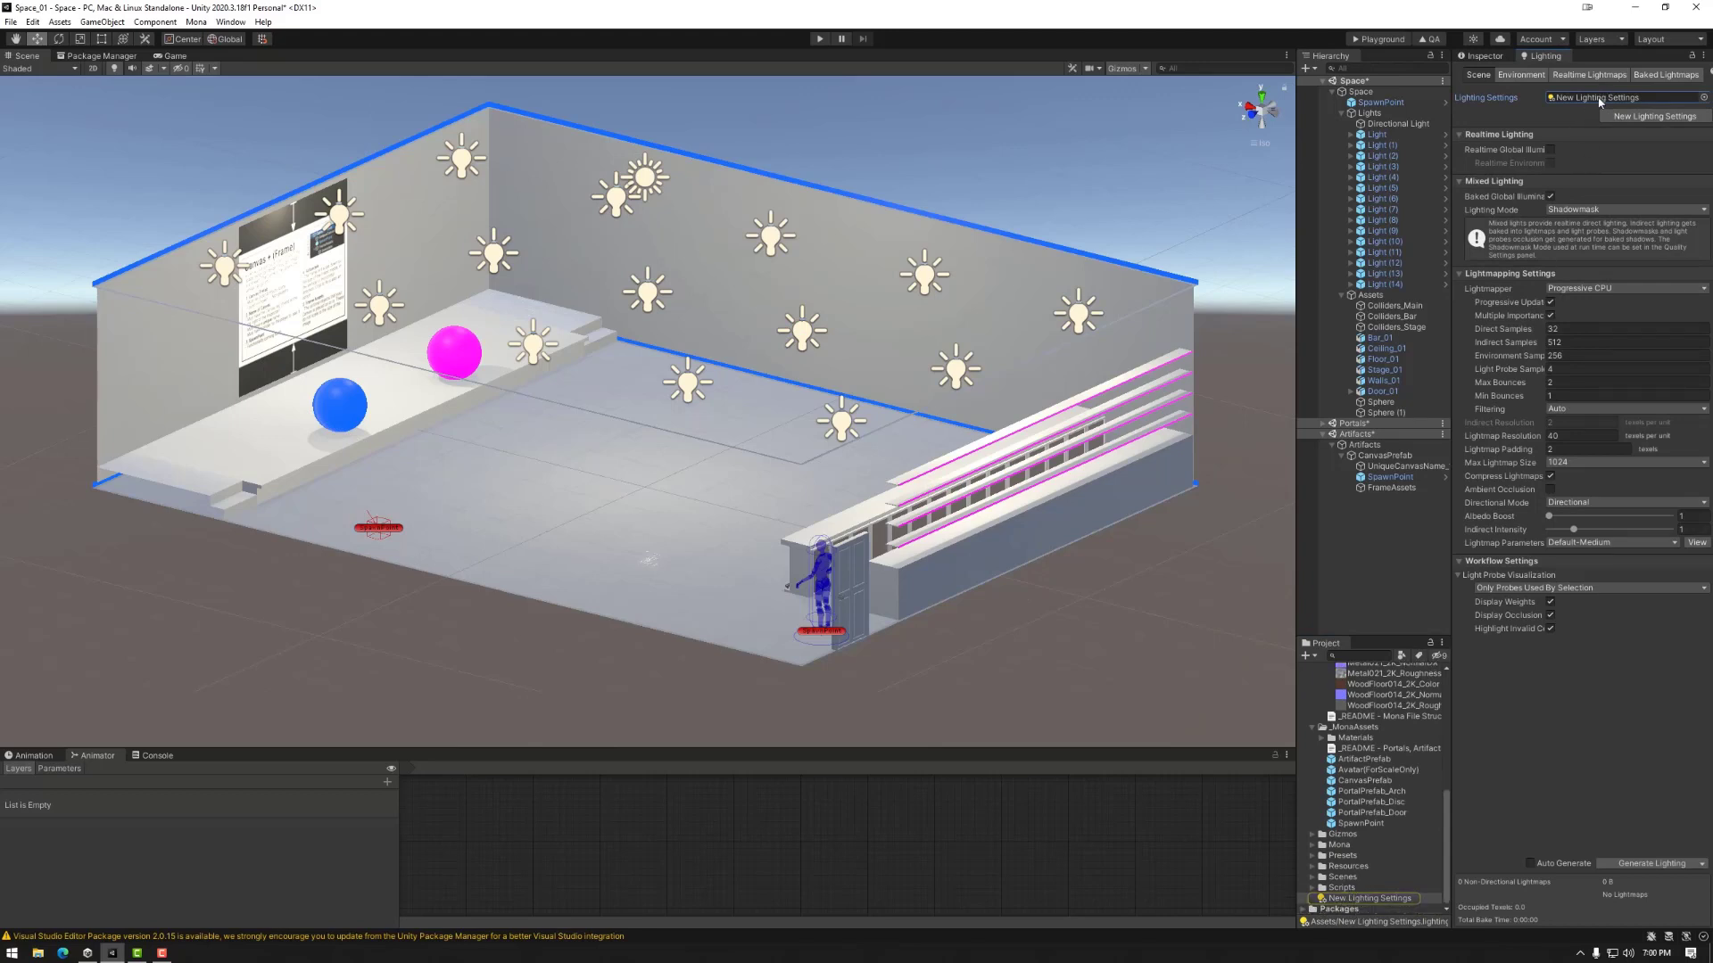
click(1360, 898)
Name the asset StageLighting and use Baked Indirect mode with the Progressive CPU lightmapper.
text(StageLighting)
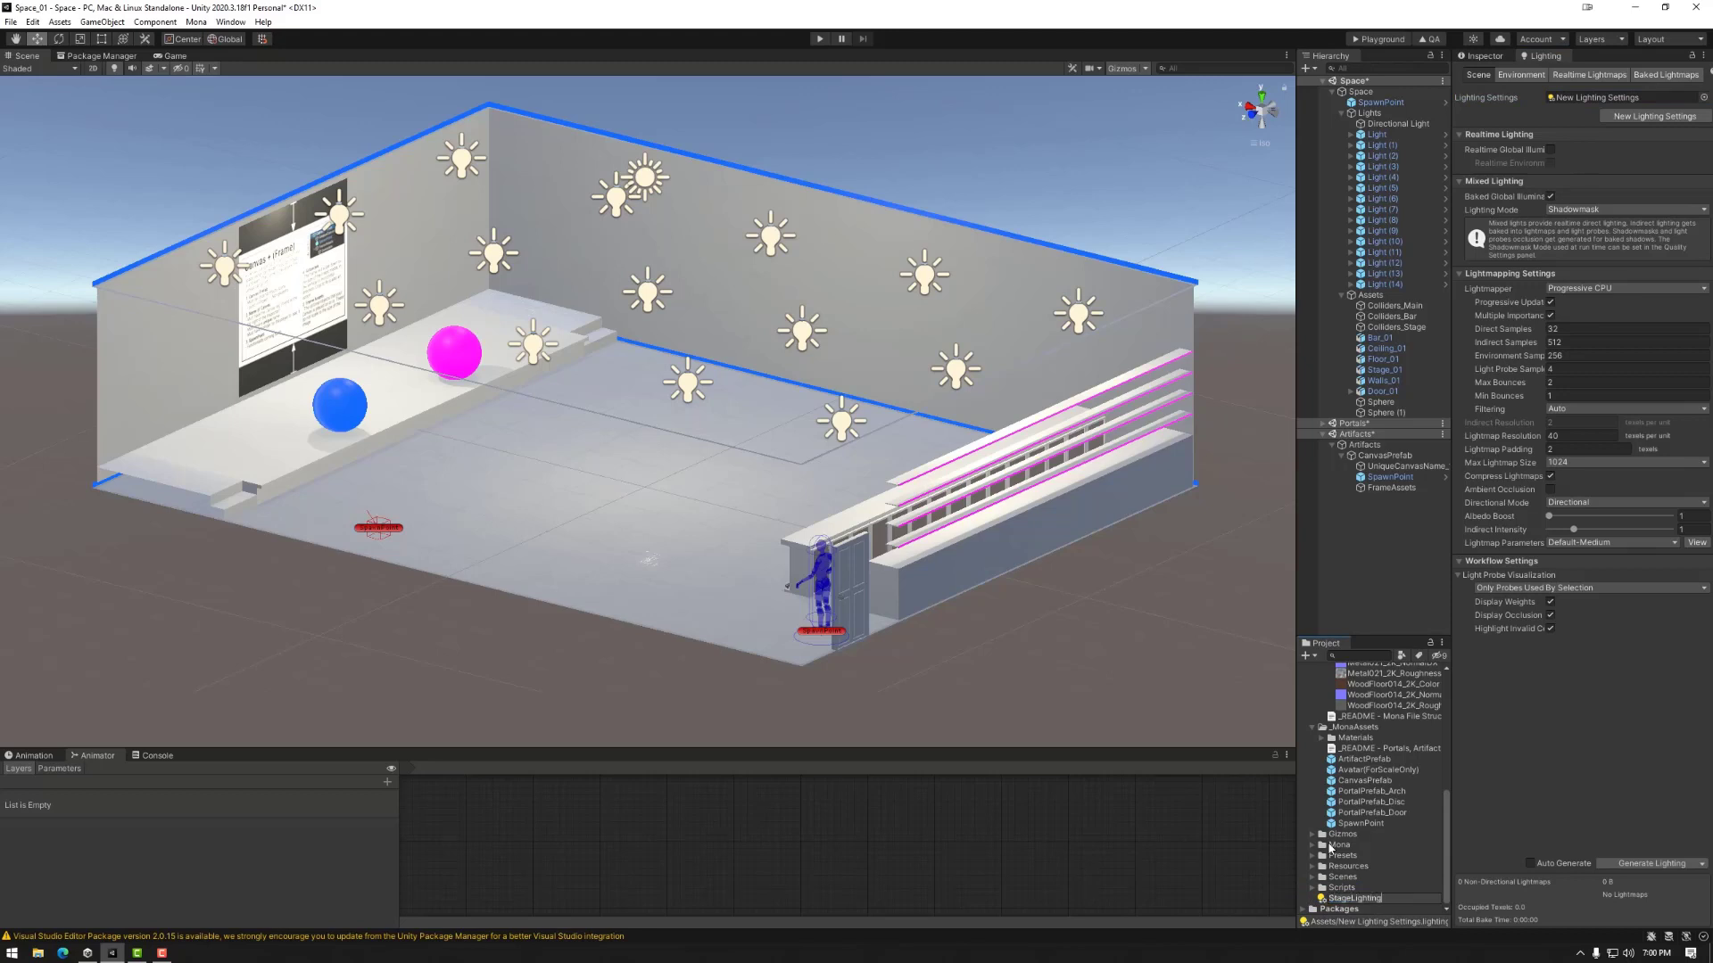
key(Return)
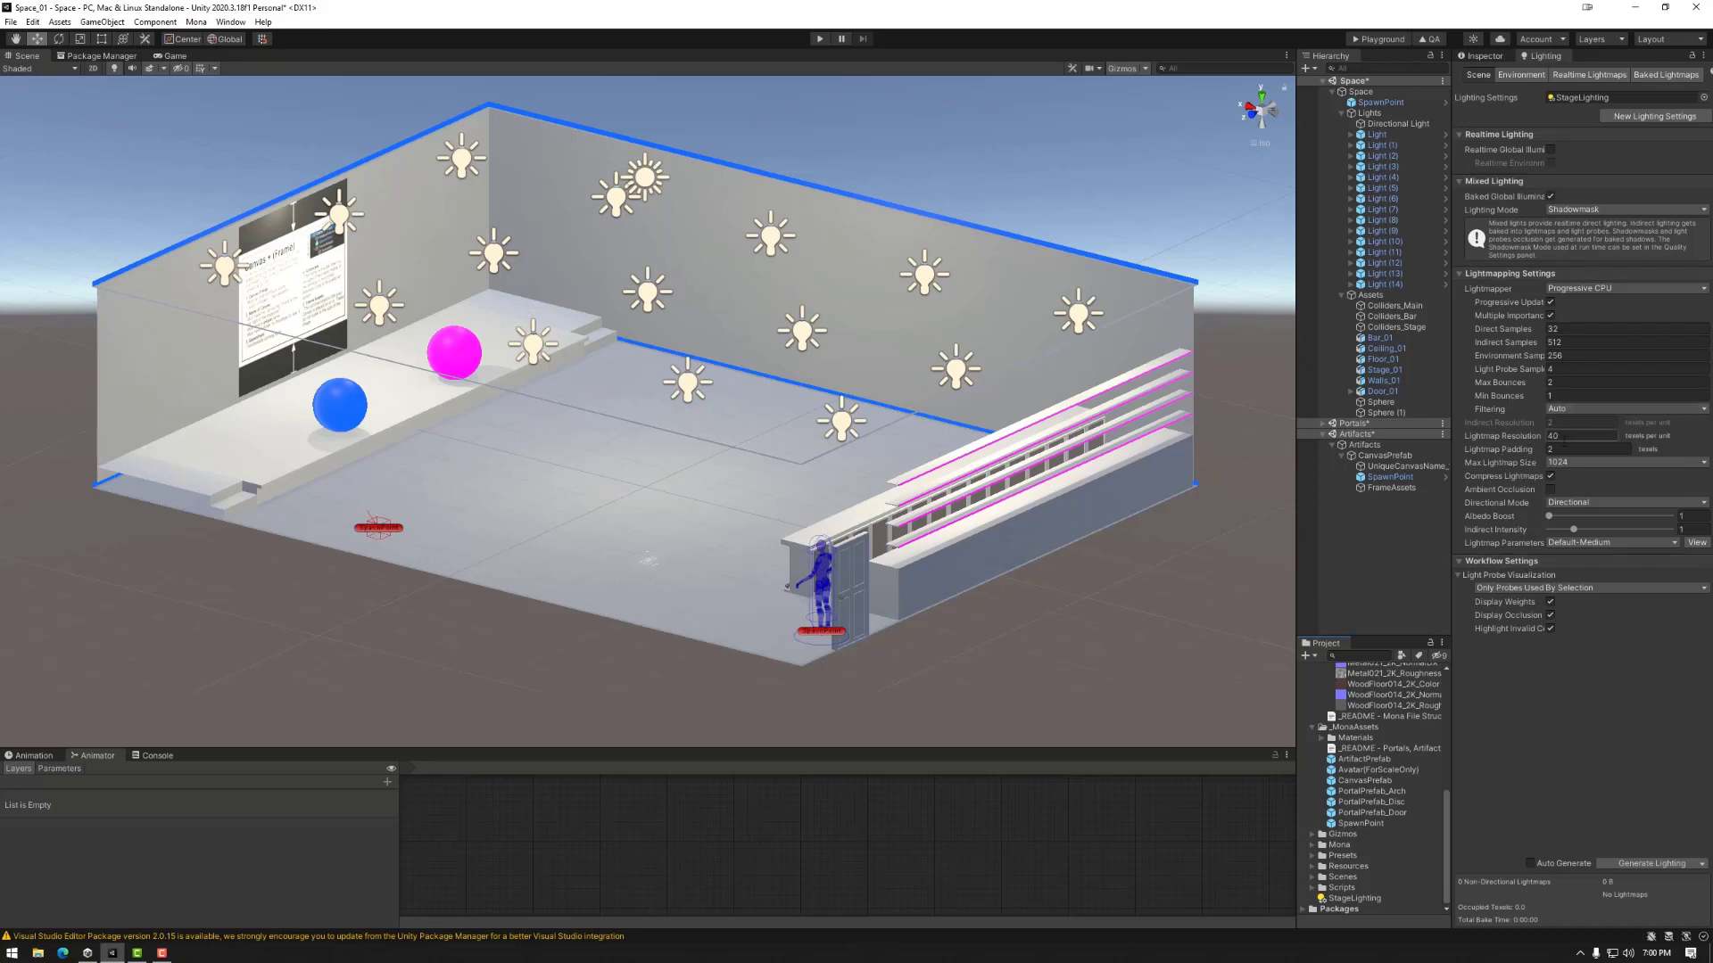
click(1584, 211)
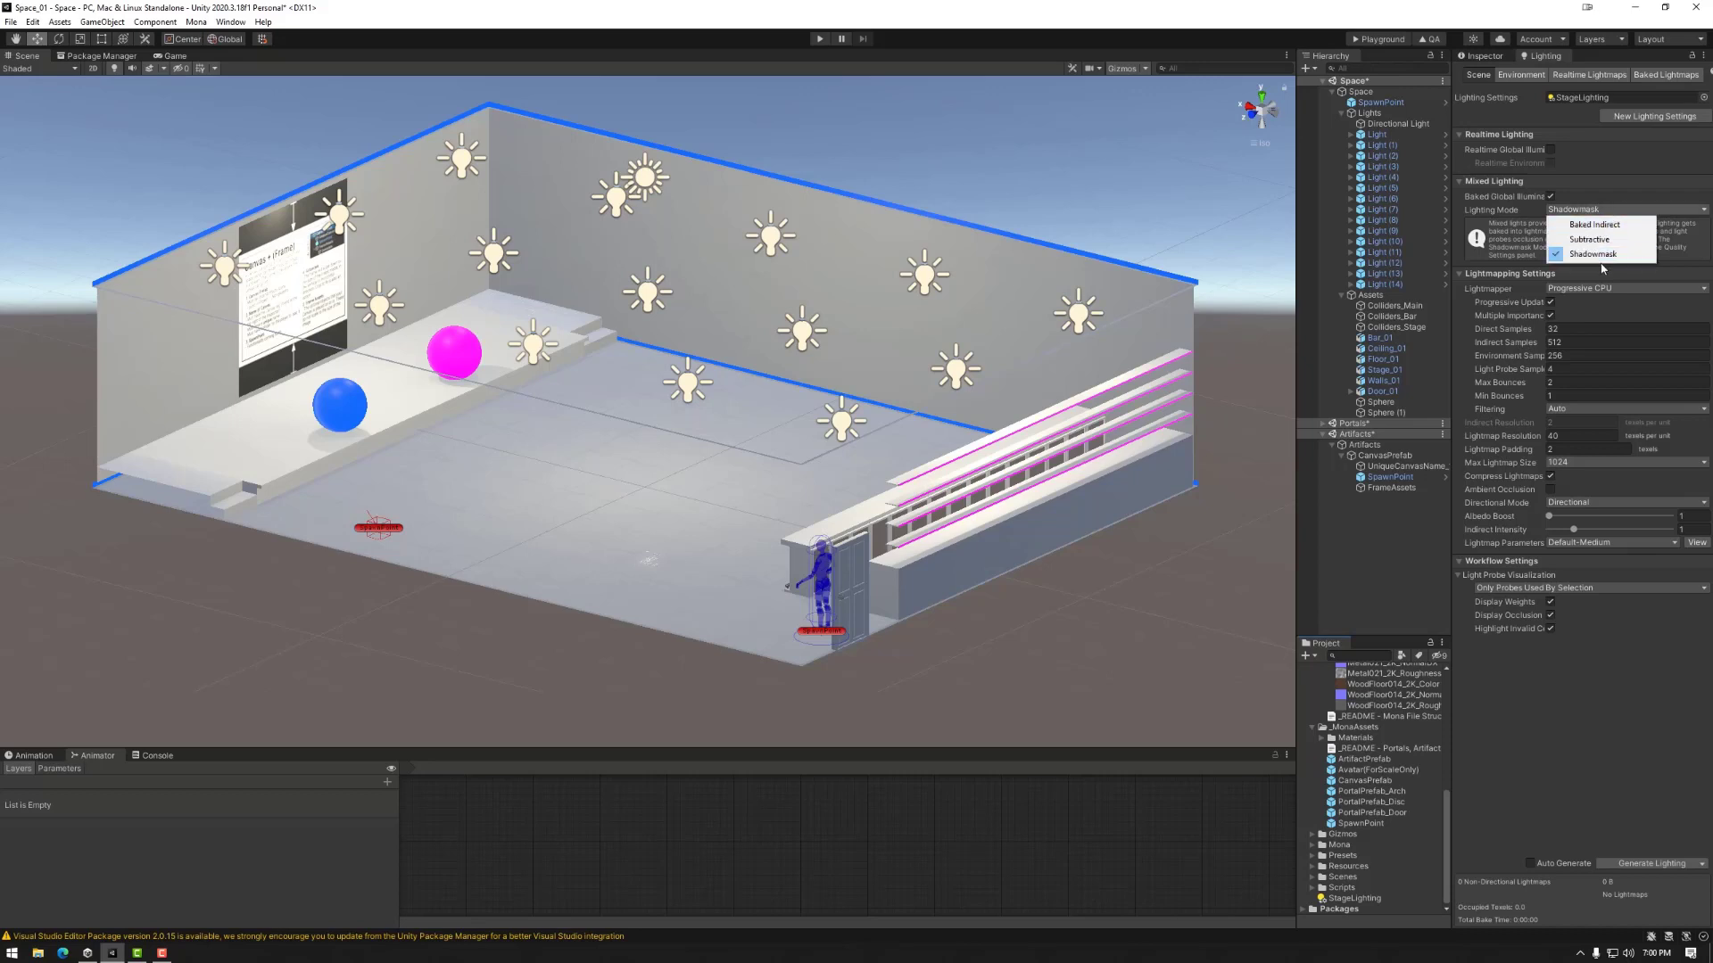
click(1588, 224)
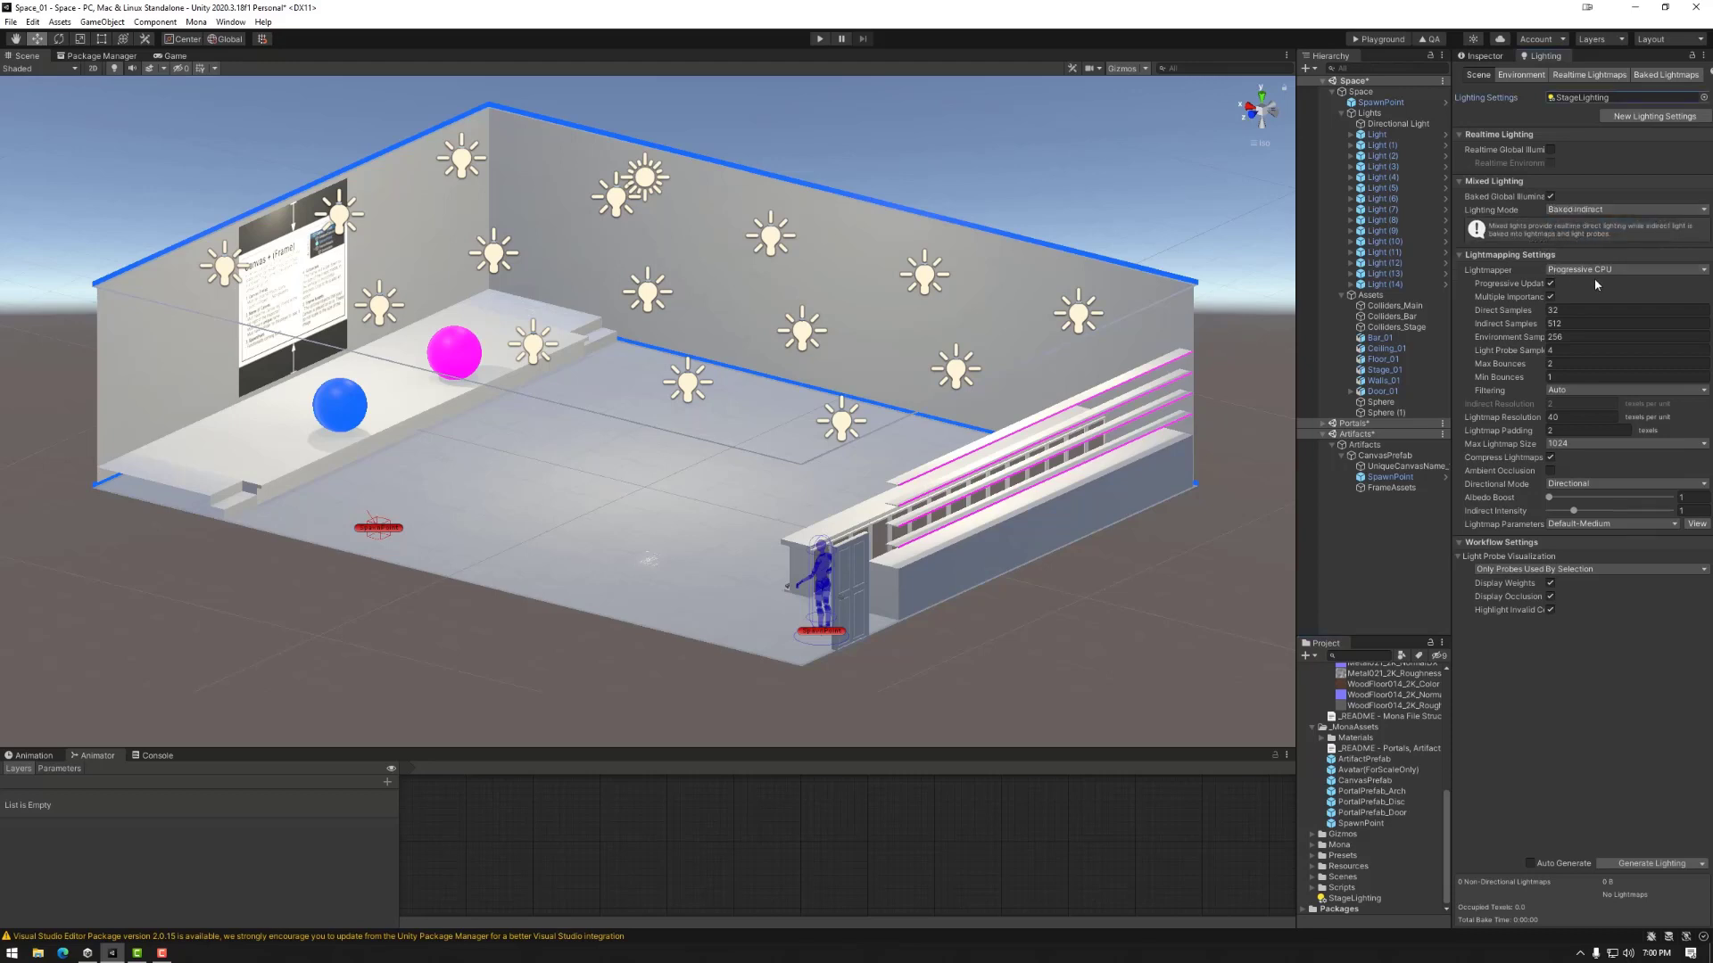
click(1602, 270)
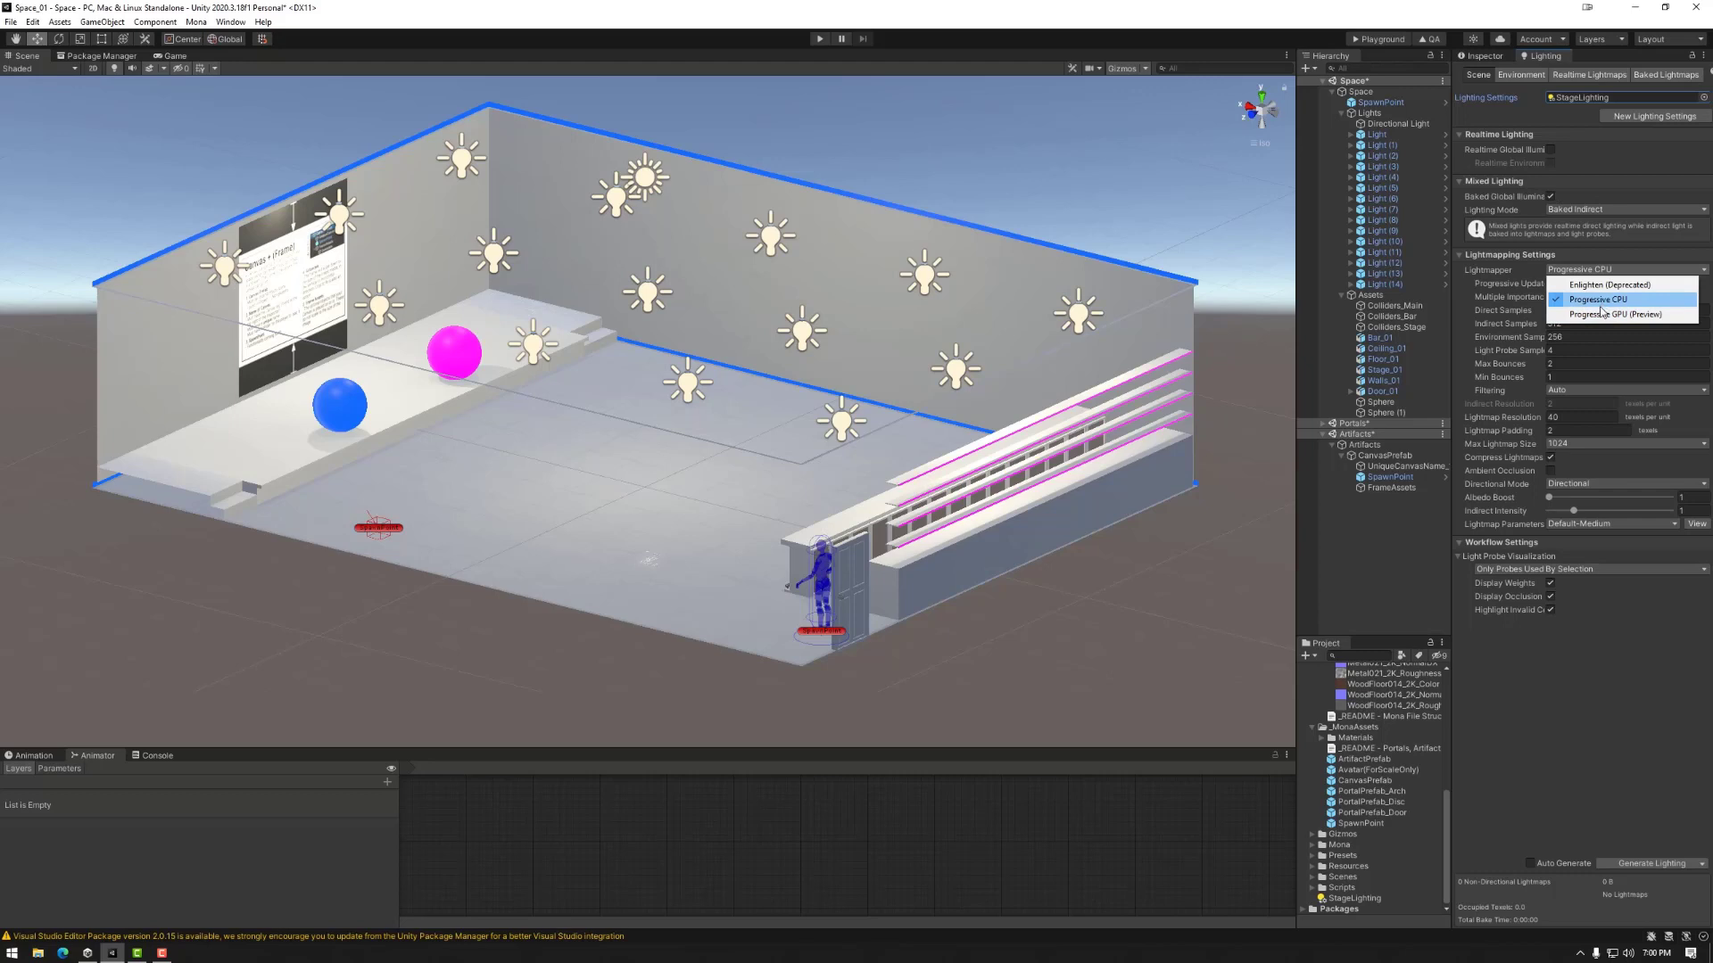
click(1611, 303)
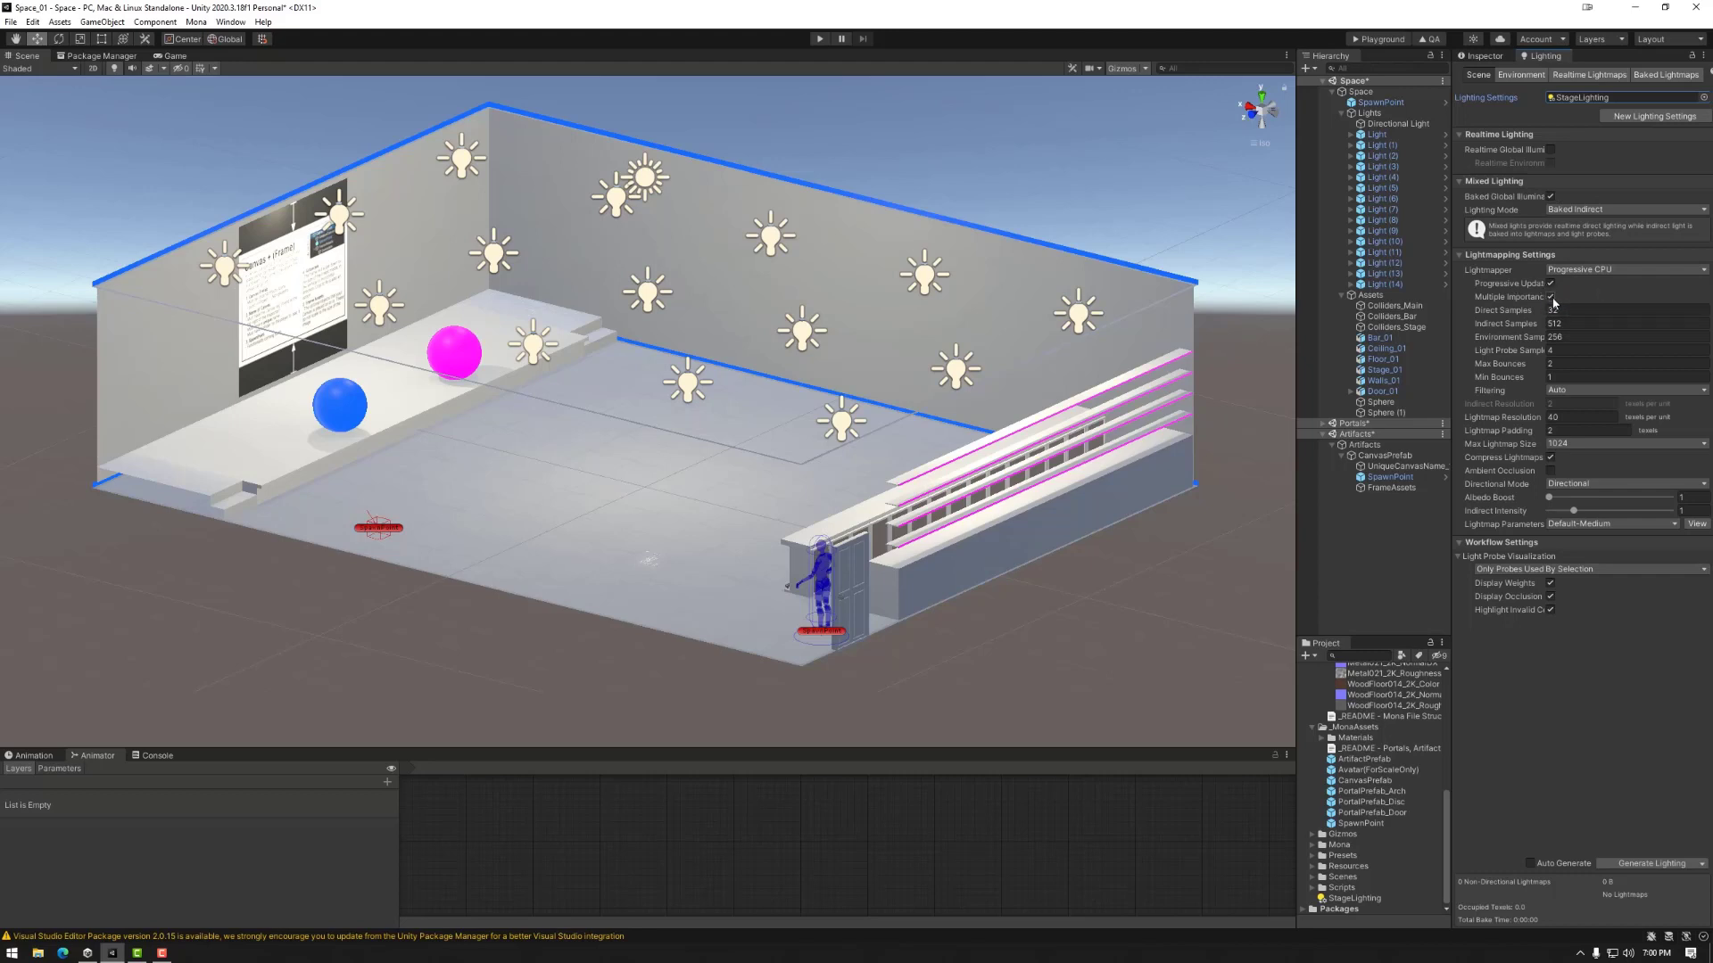
Set 8 direct samples, 128 indirect samples and 64 environment samples.
click(1568, 309)
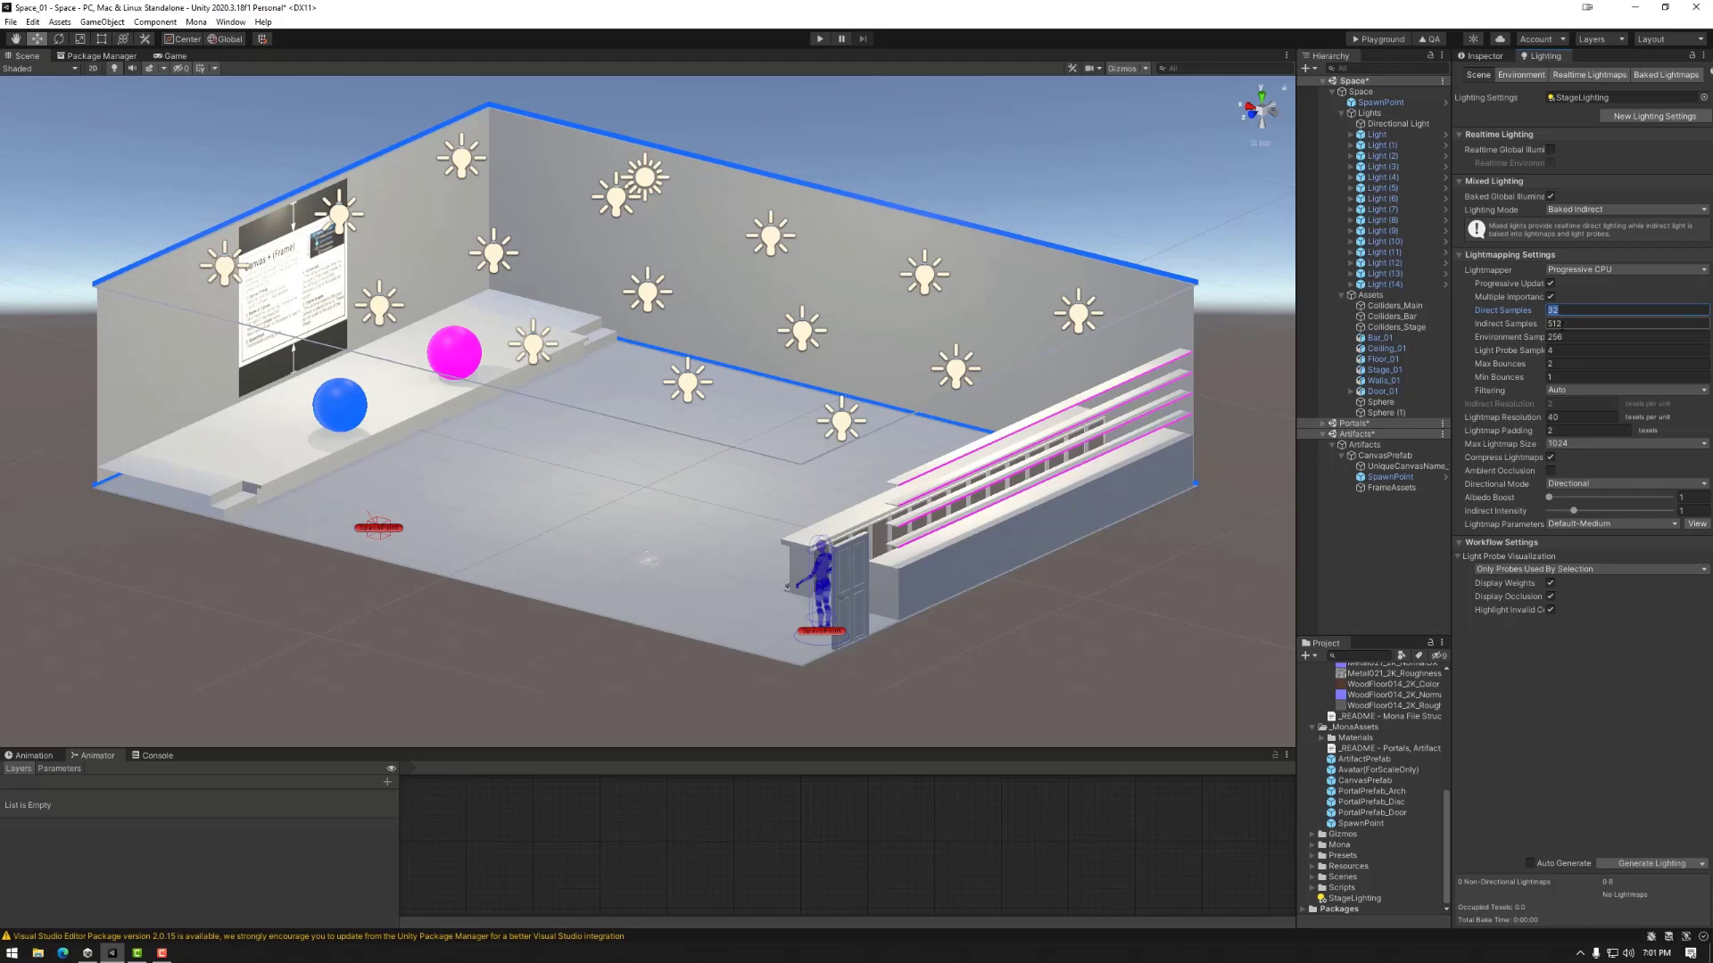
text(8)
key(Tab)
text(128)
key(Tab)
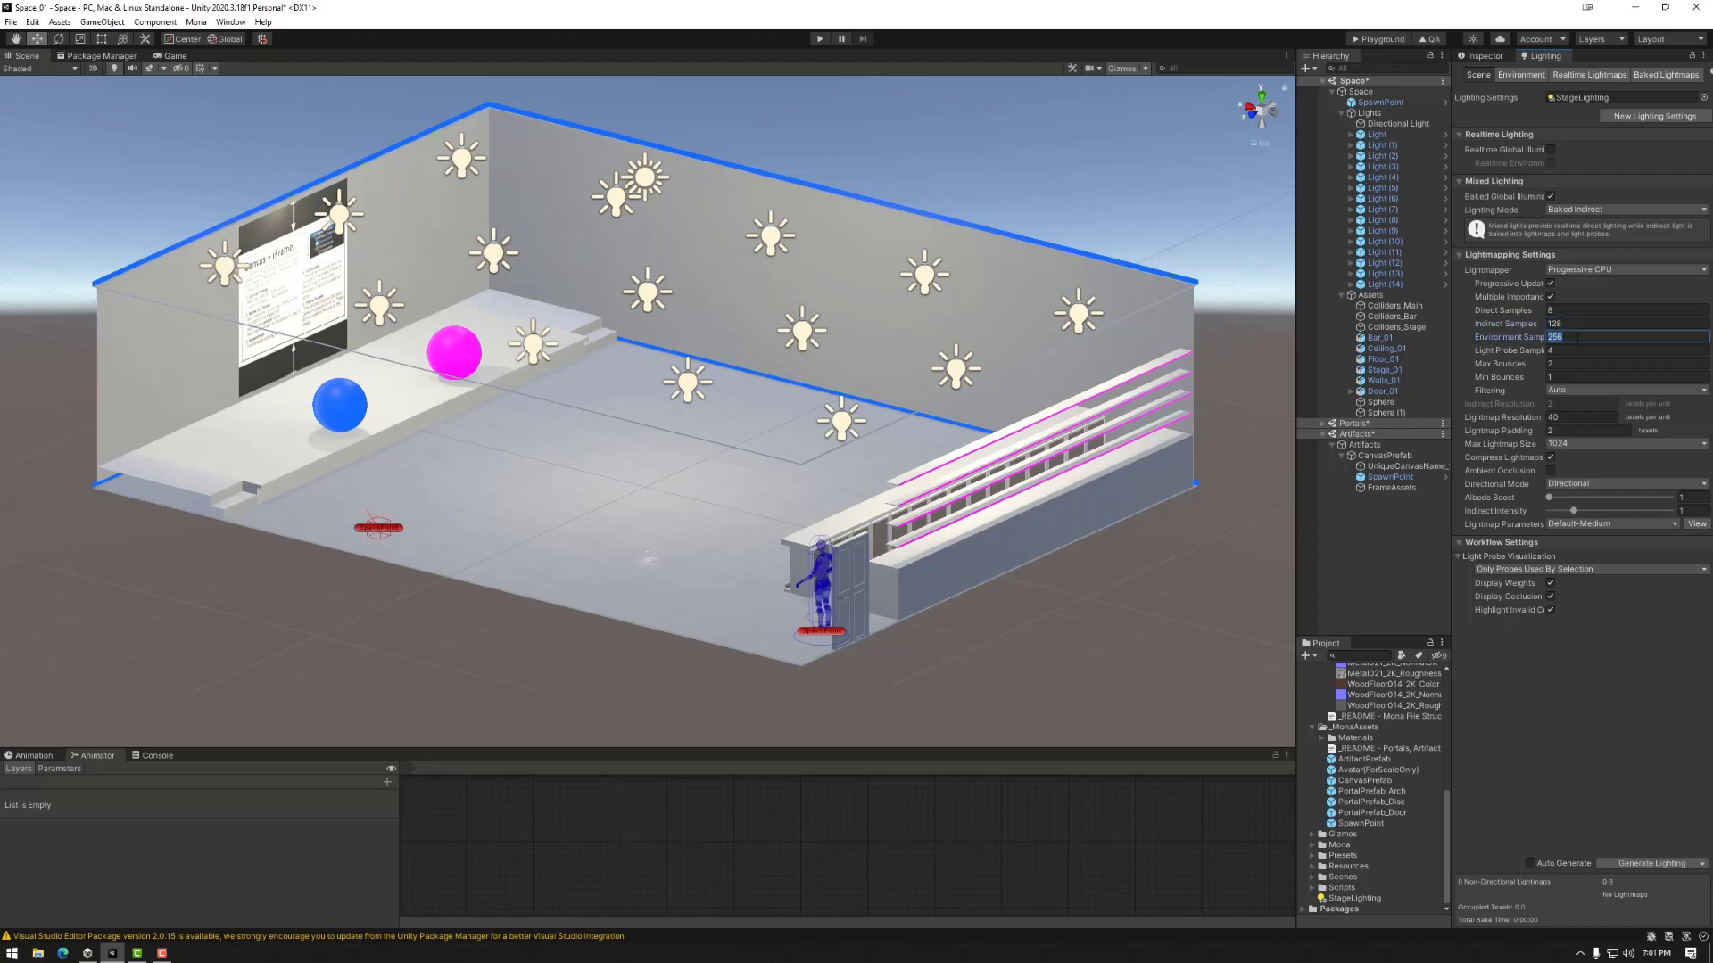
text(8)
Set lightmap resolution 20, max lightmap size 2048, enable ambient occlusion, keep Directional mode.
click(1561, 416)
text(2)
click(1567, 444)
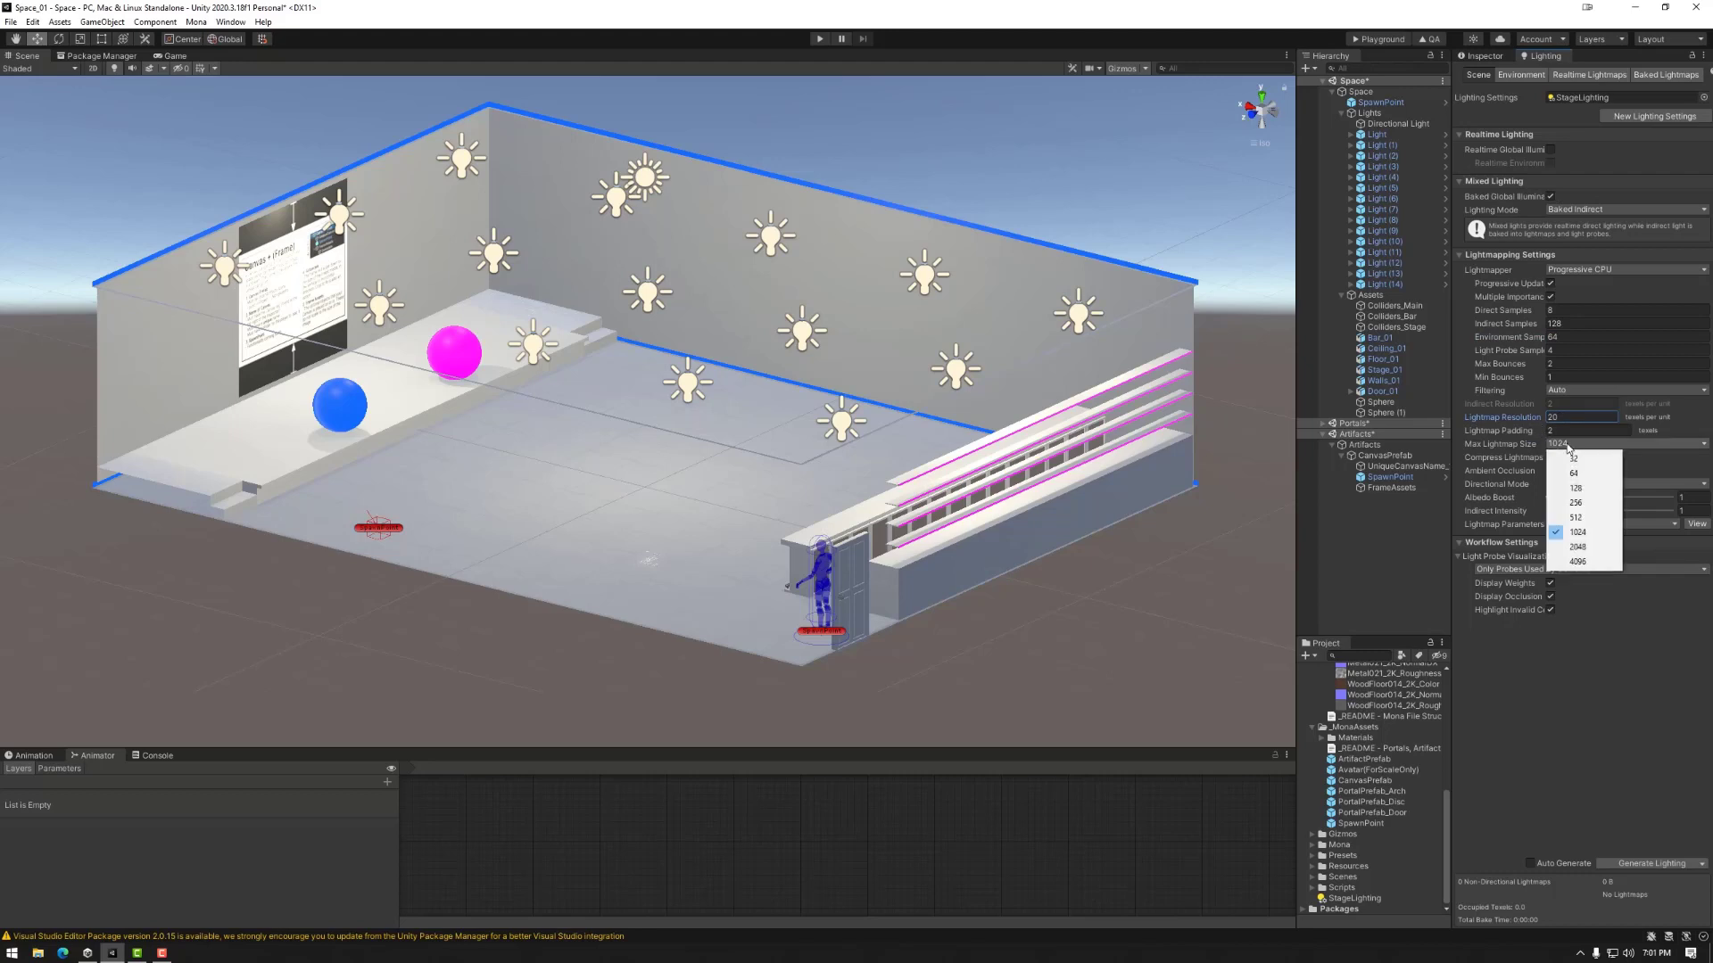
click(1577, 548)
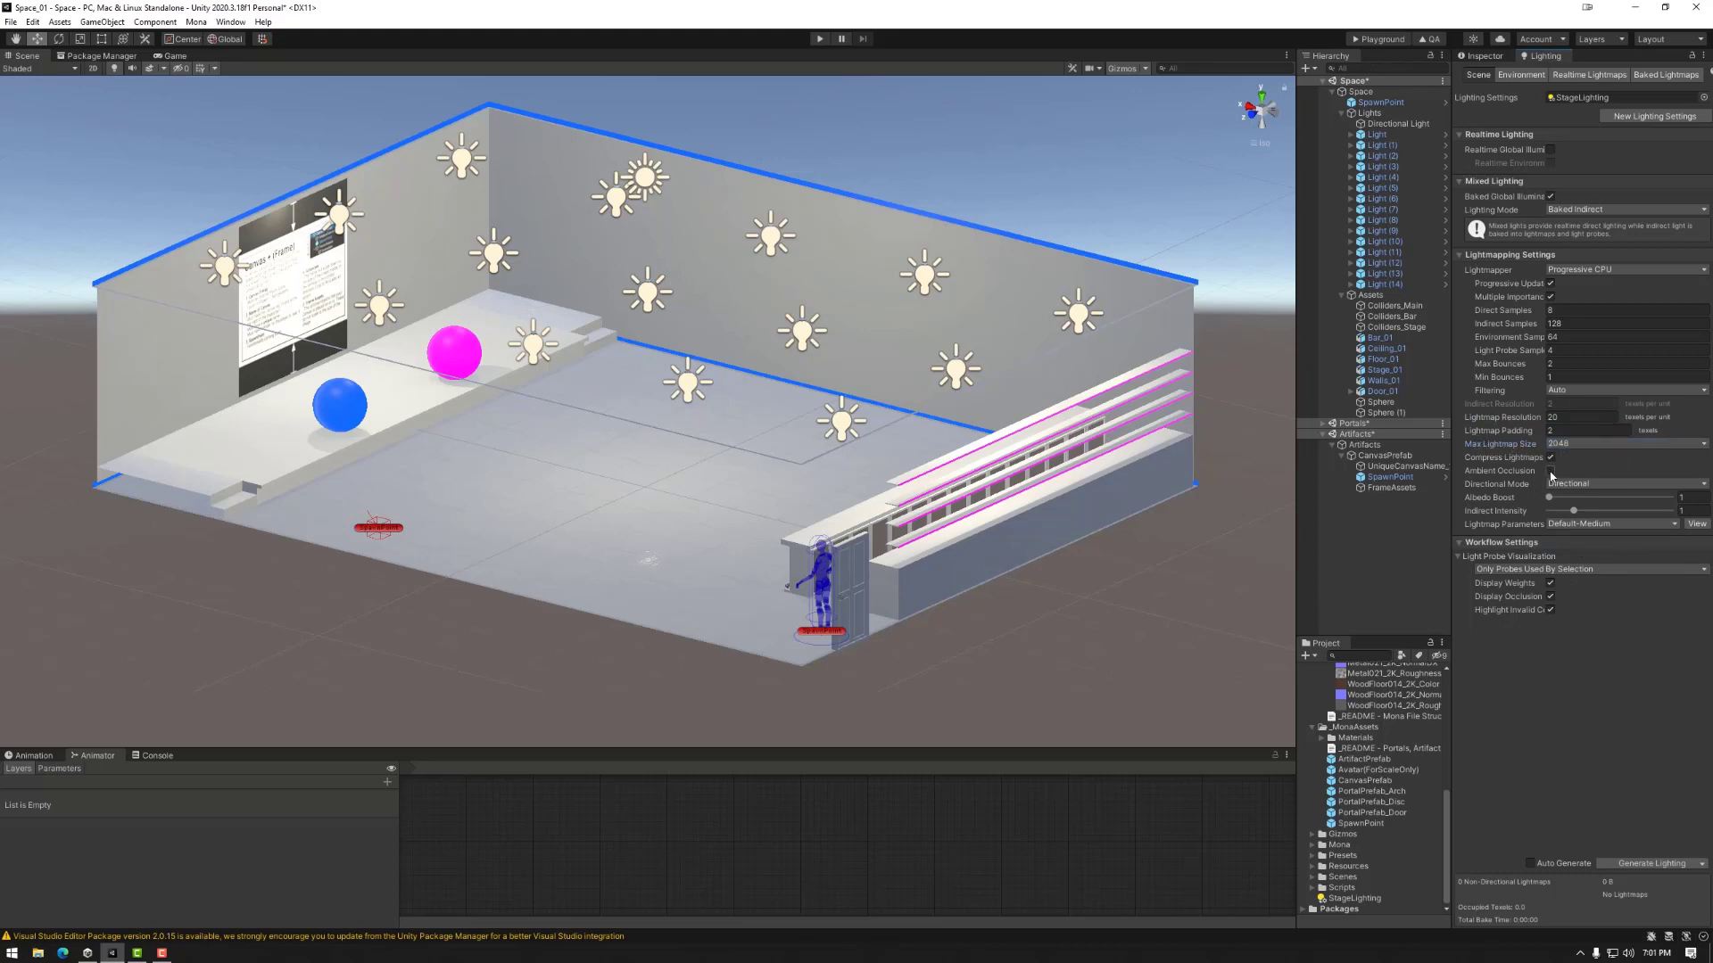
click(1551, 472)
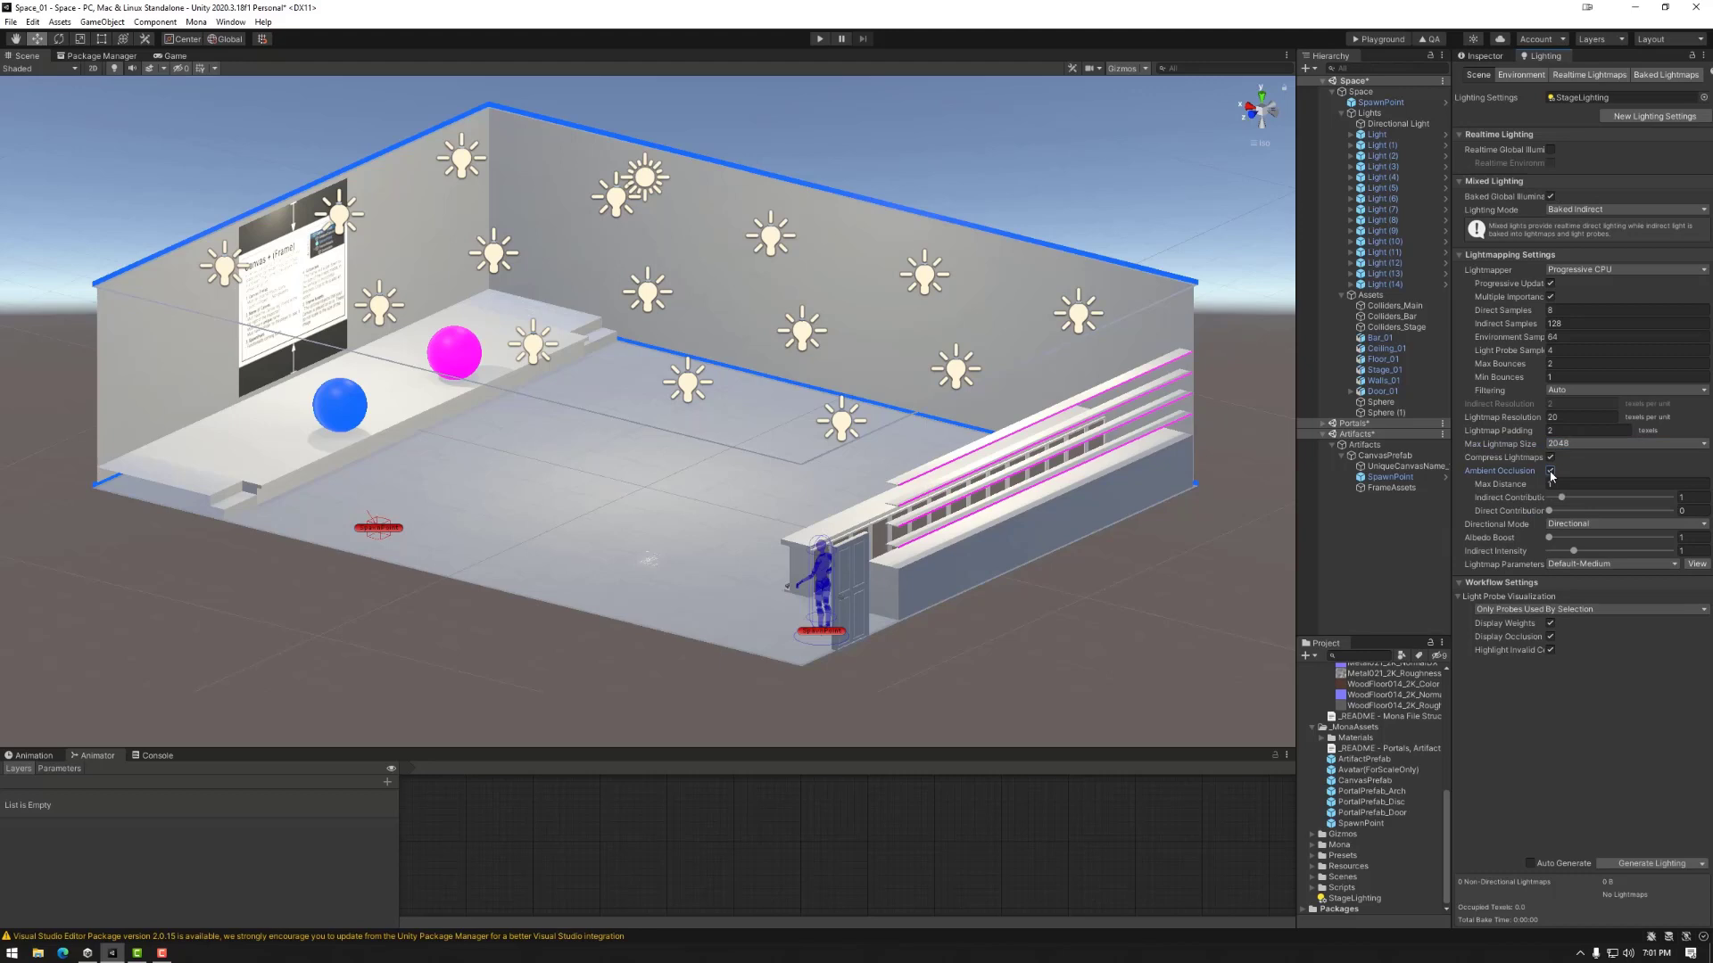
click(1575, 528)
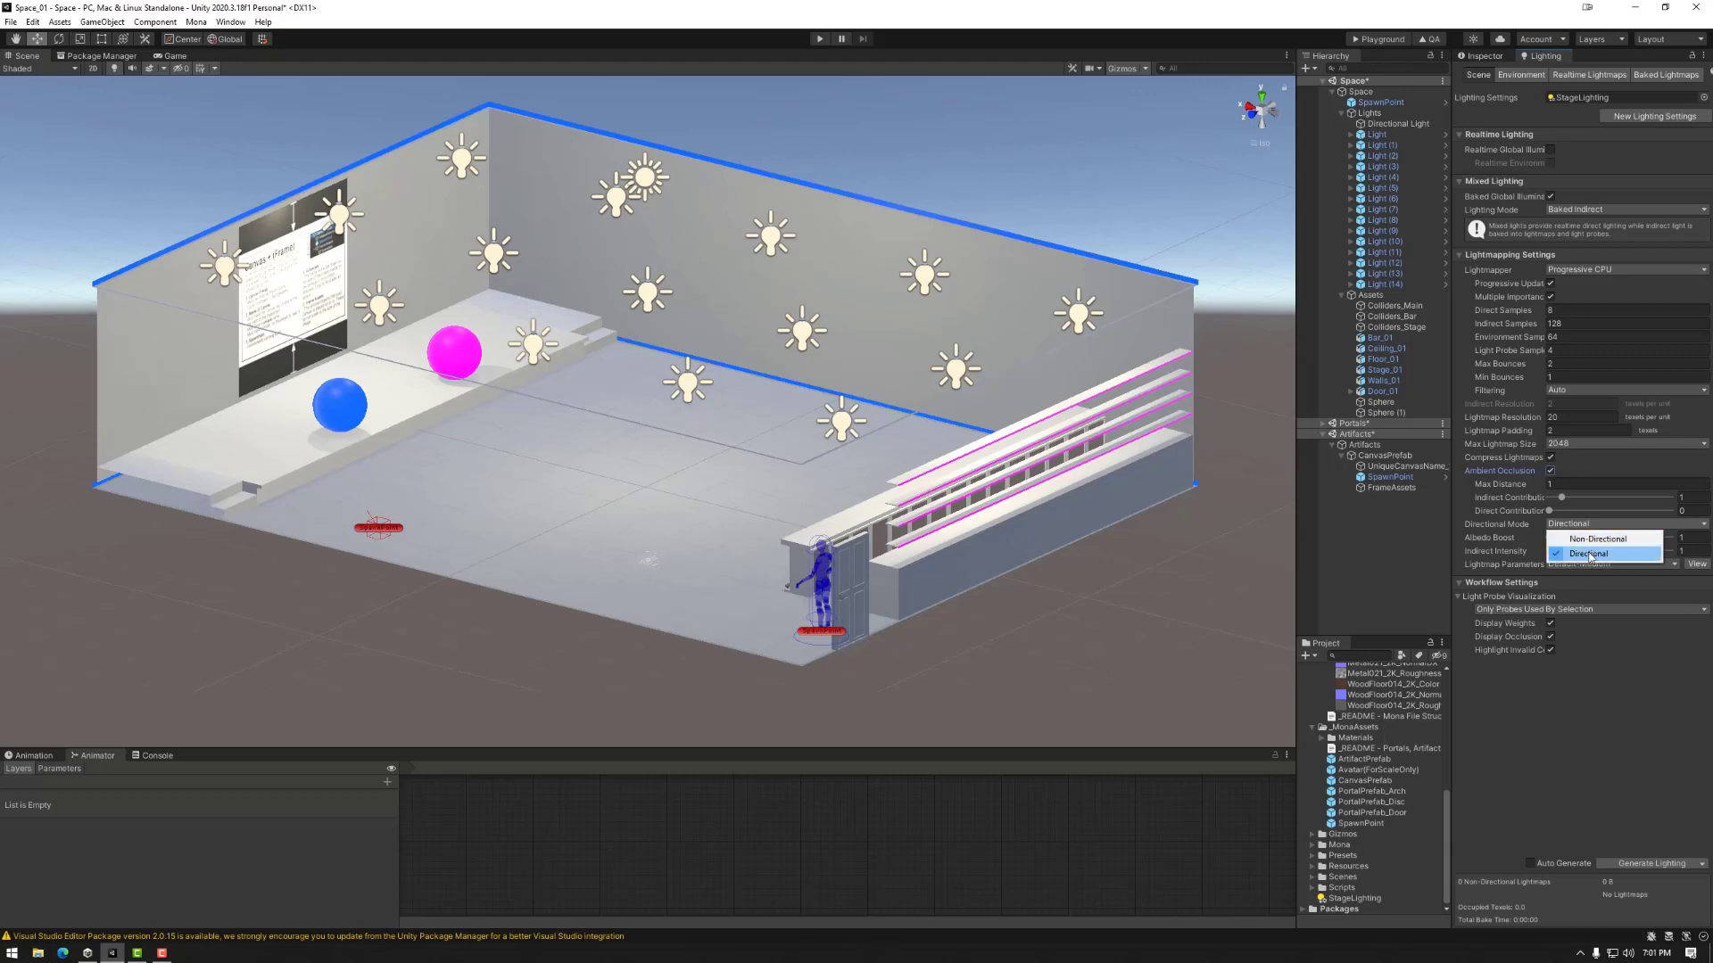
click(1589, 554)
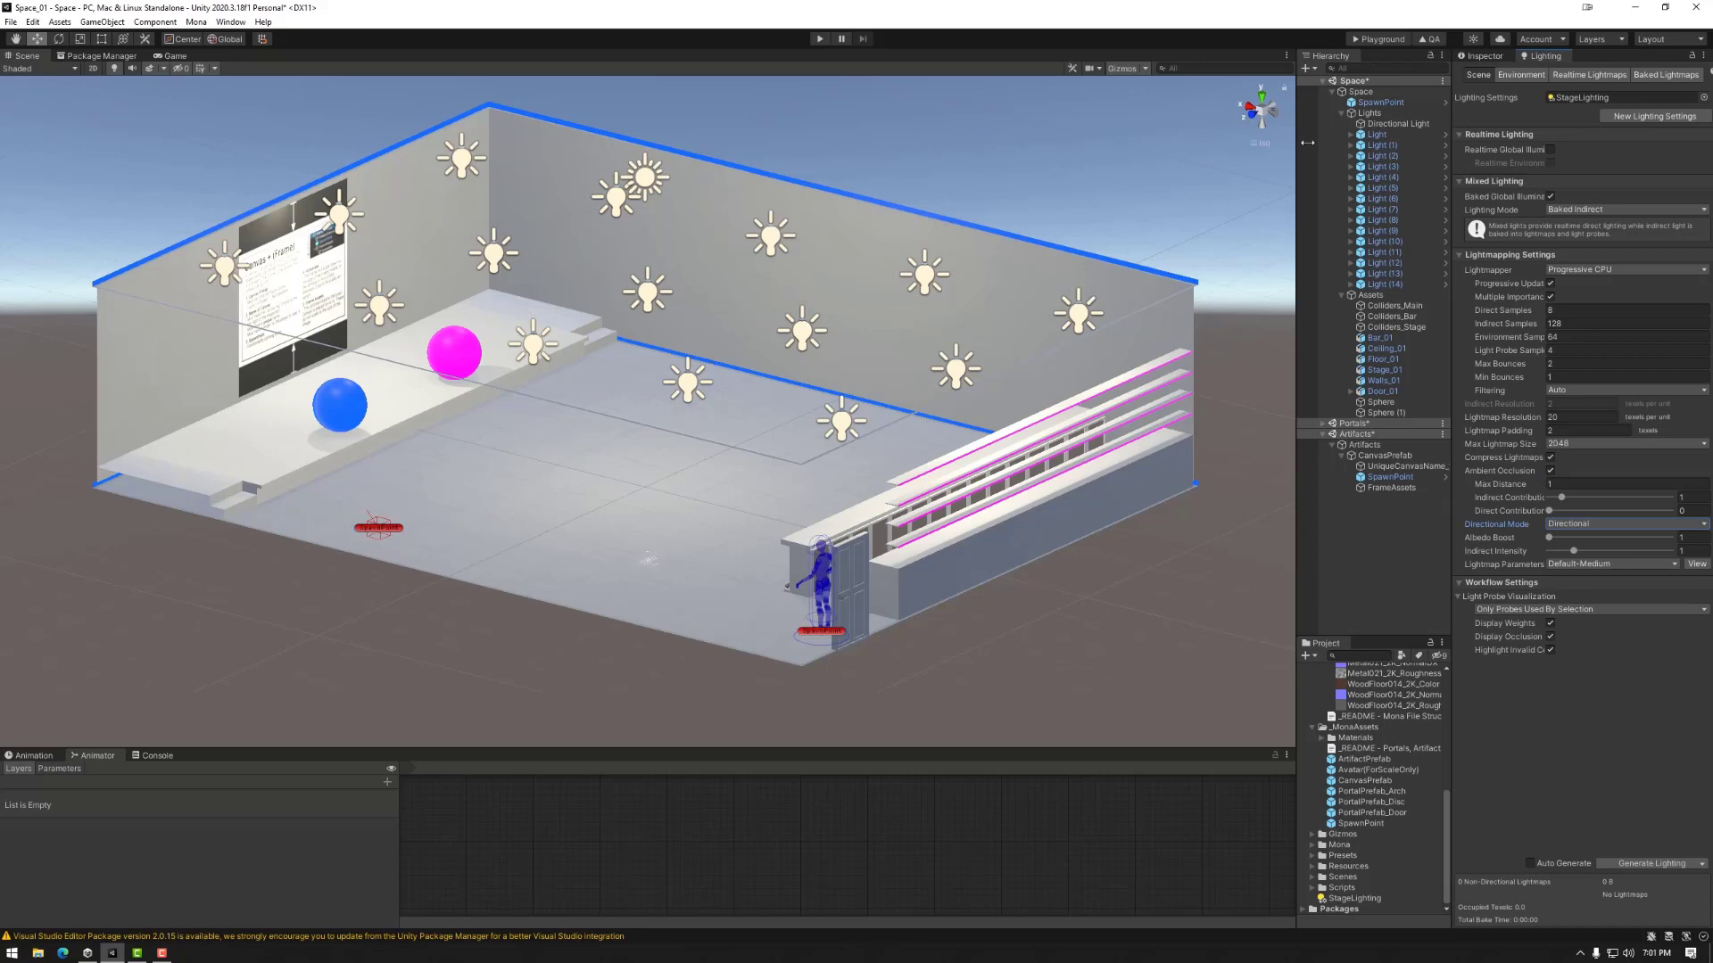
Expand Portals and check the SpawnPoint and Portals transforms in the Inspector.
click(1332, 92)
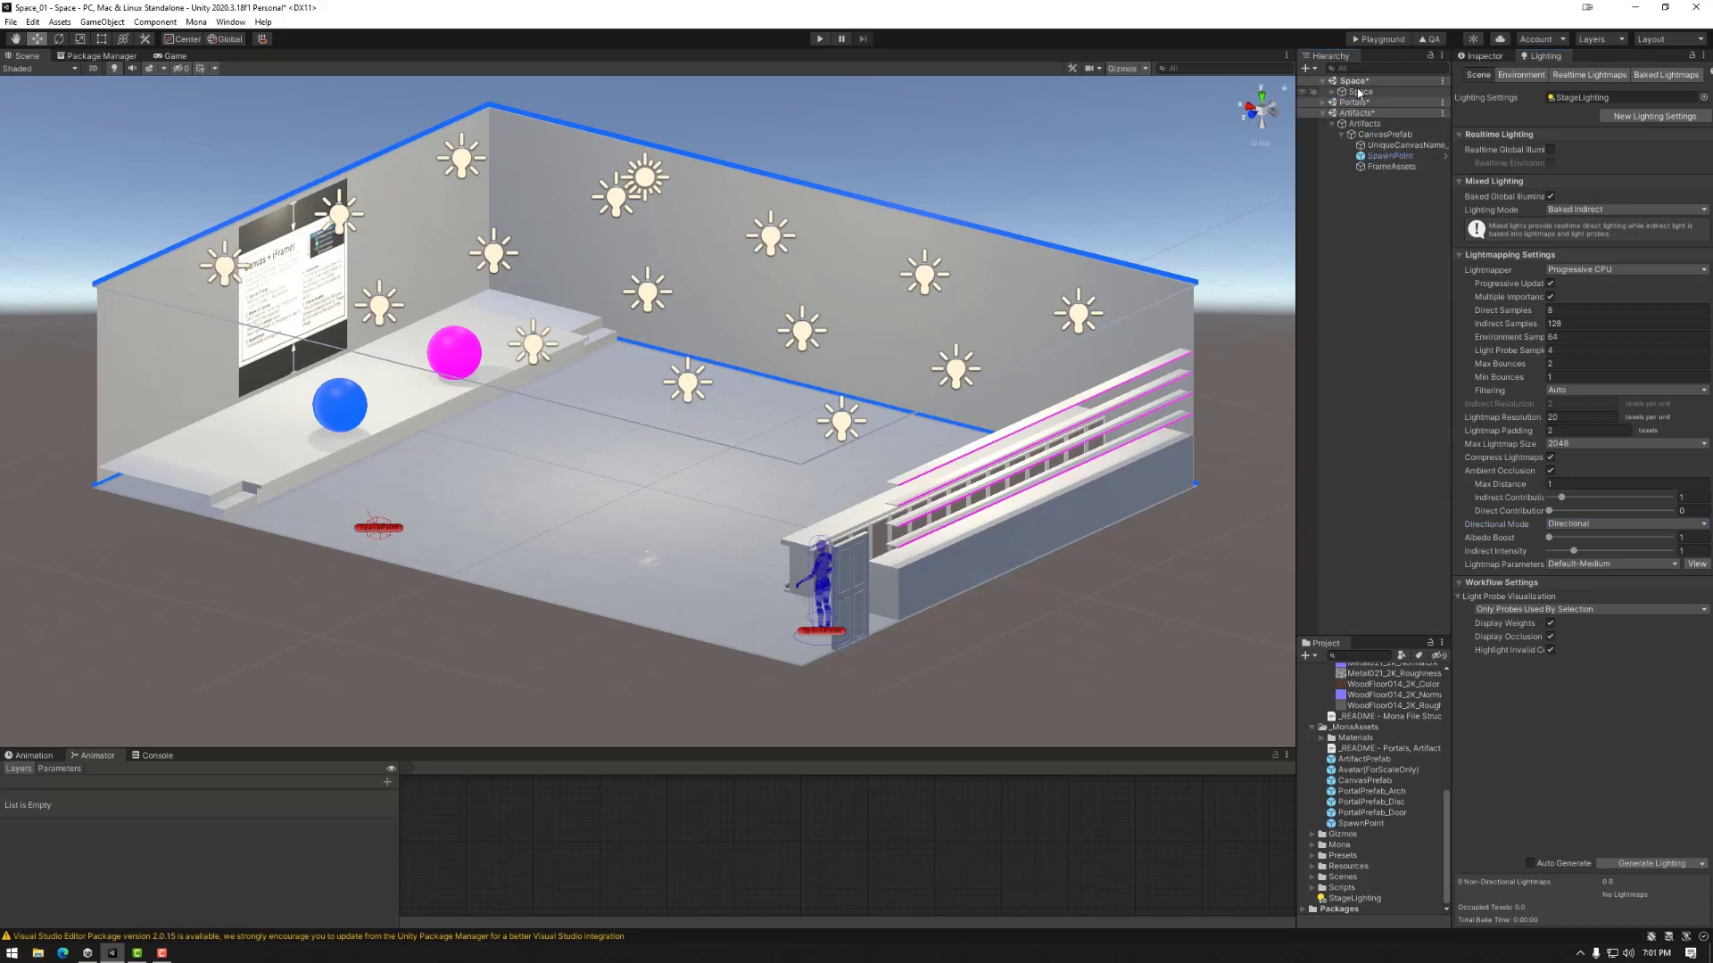
click(1323, 103)
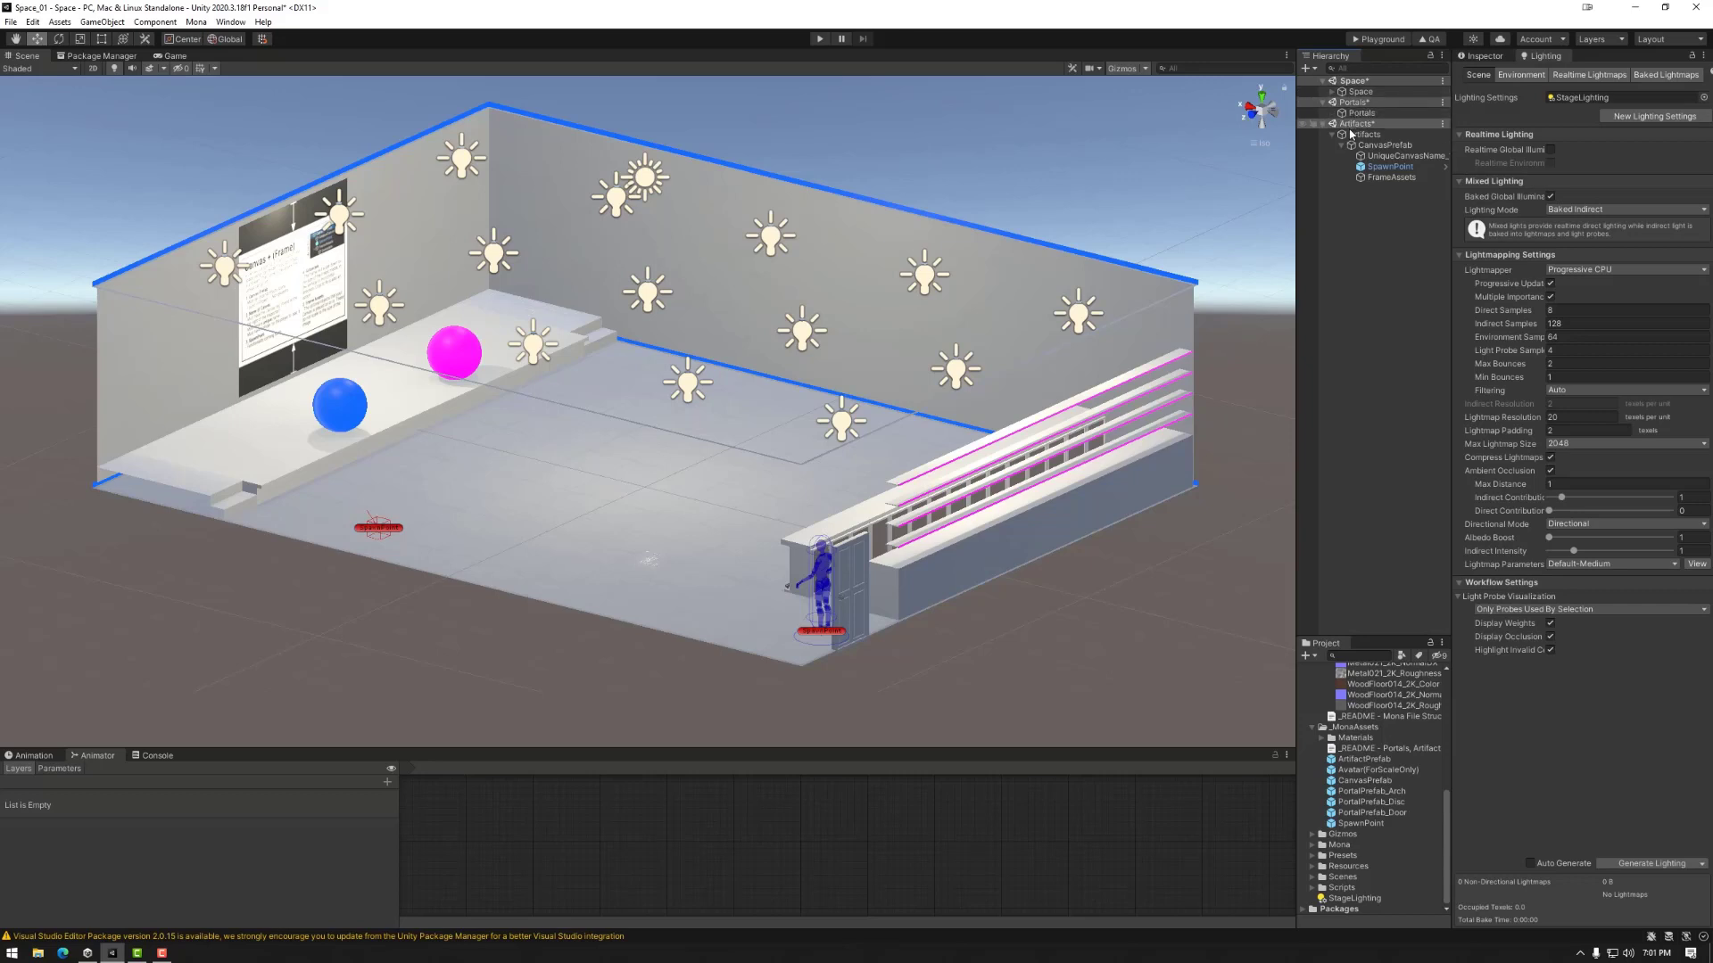
click(1379, 169)
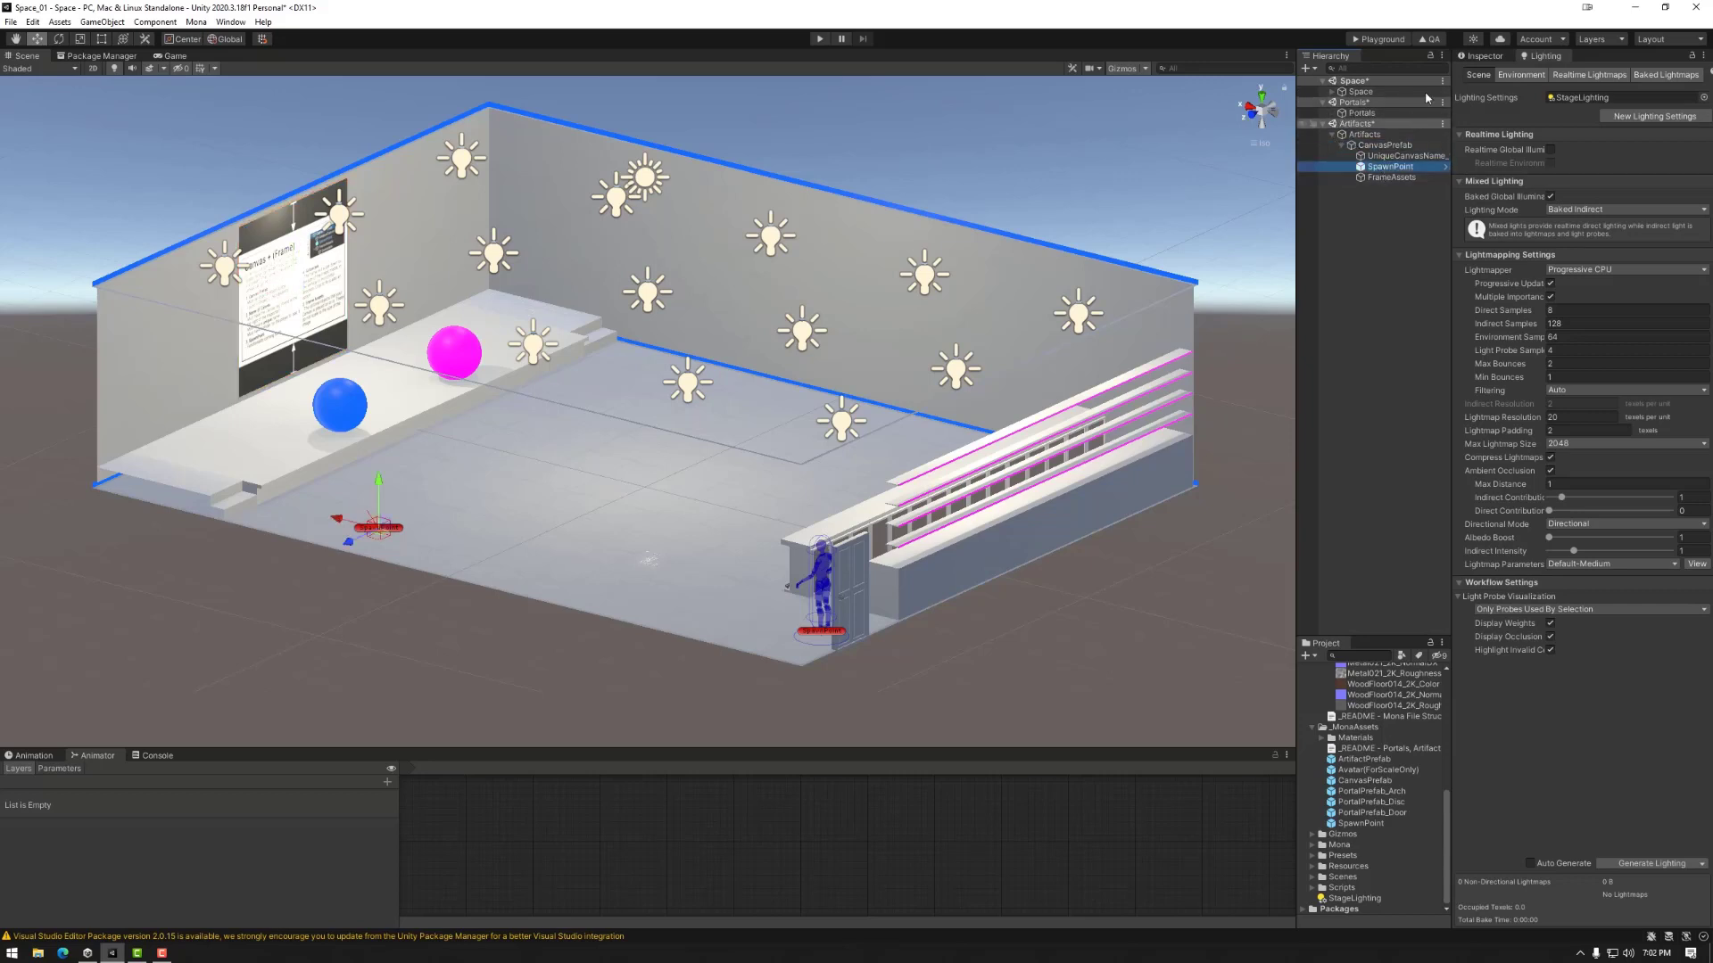
click(1481, 55)
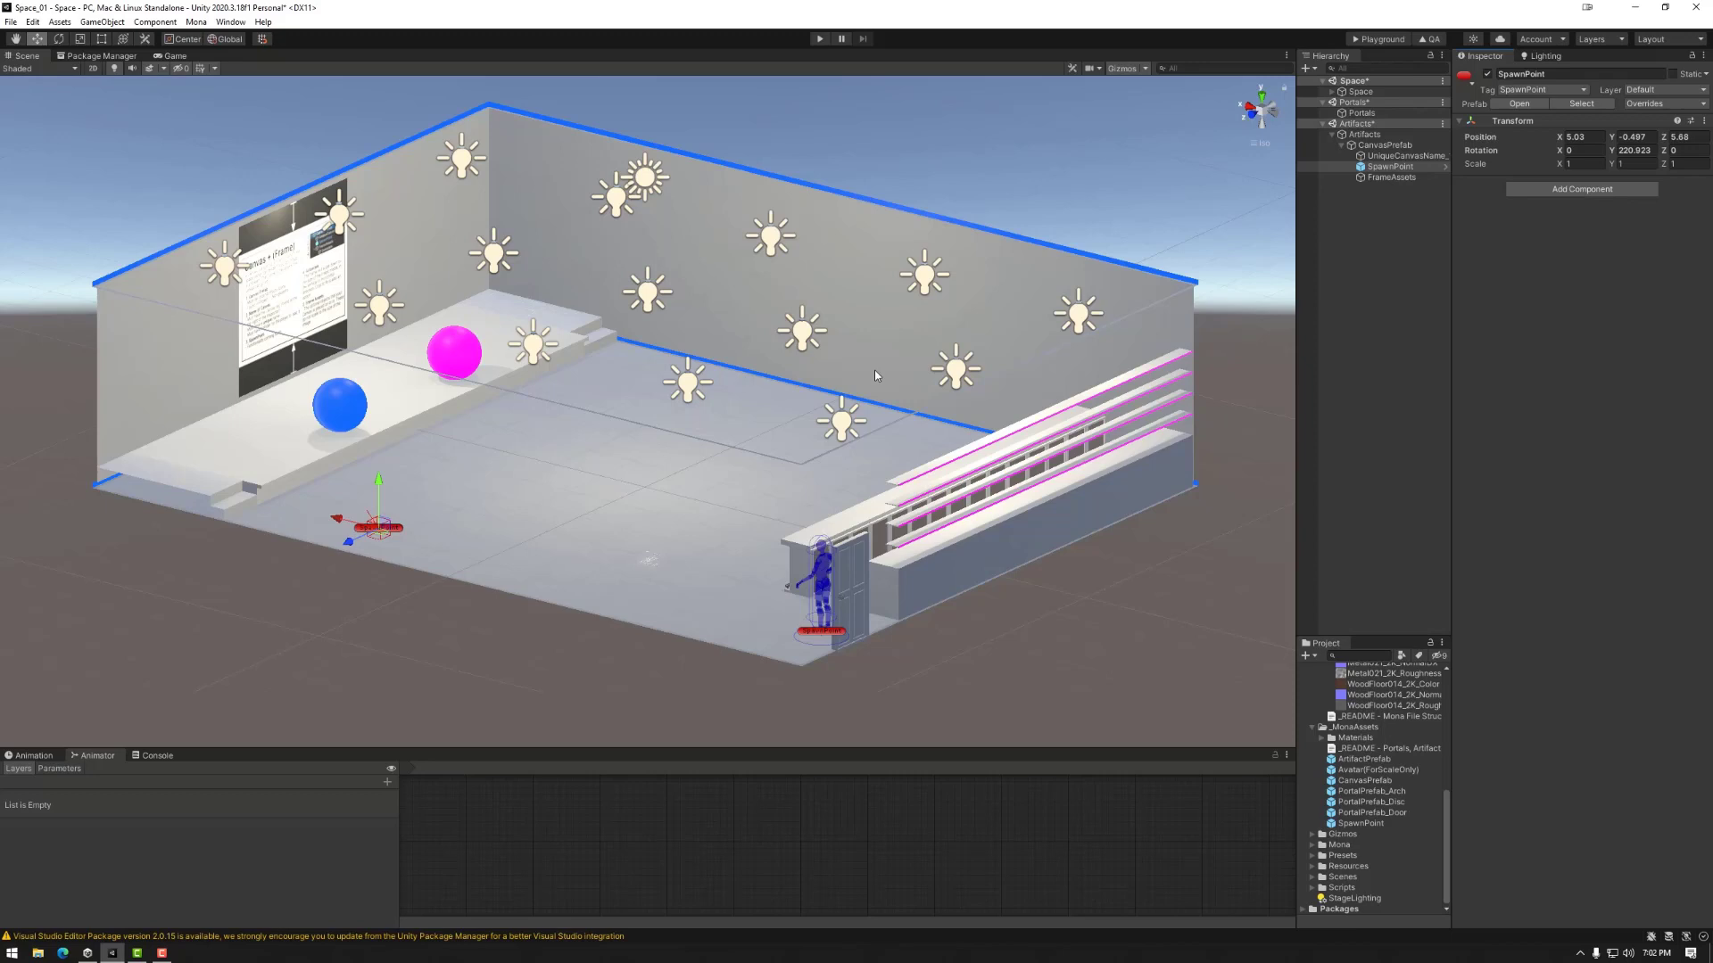
click(1361, 112)
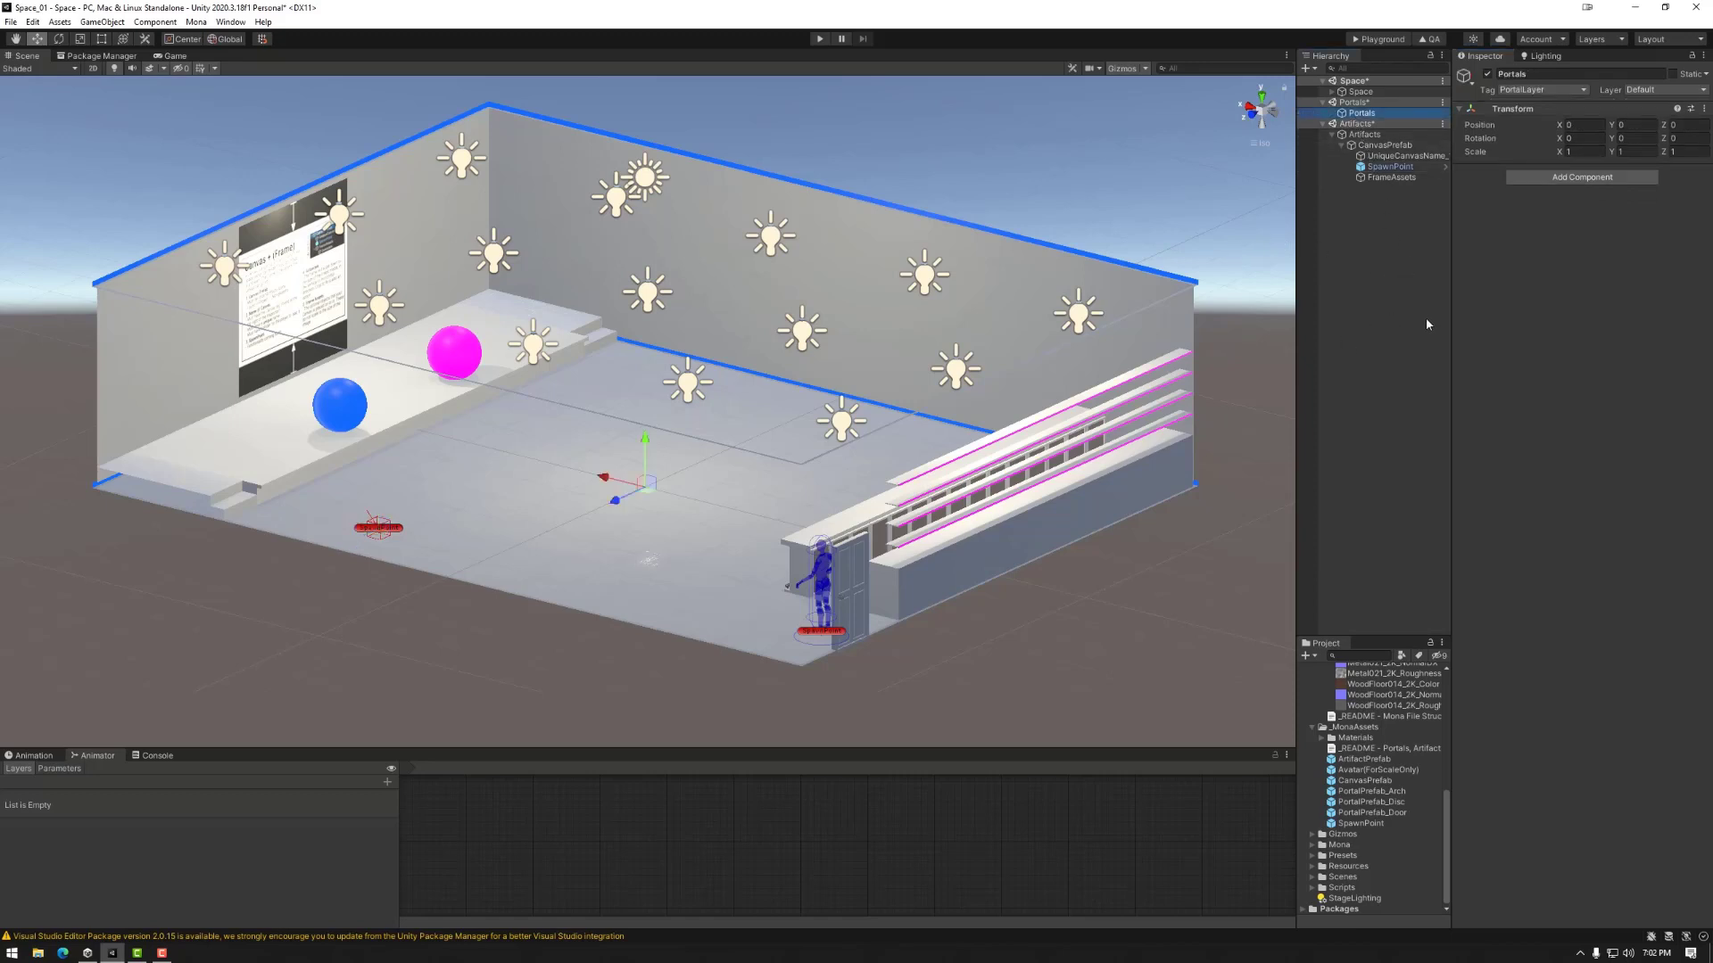
click(1332, 92)
Collapse the Lights and Assets groups and run Generate Lighting to bake the lightmaps.
click(1340, 114)
click(1341, 124)
click(1542, 55)
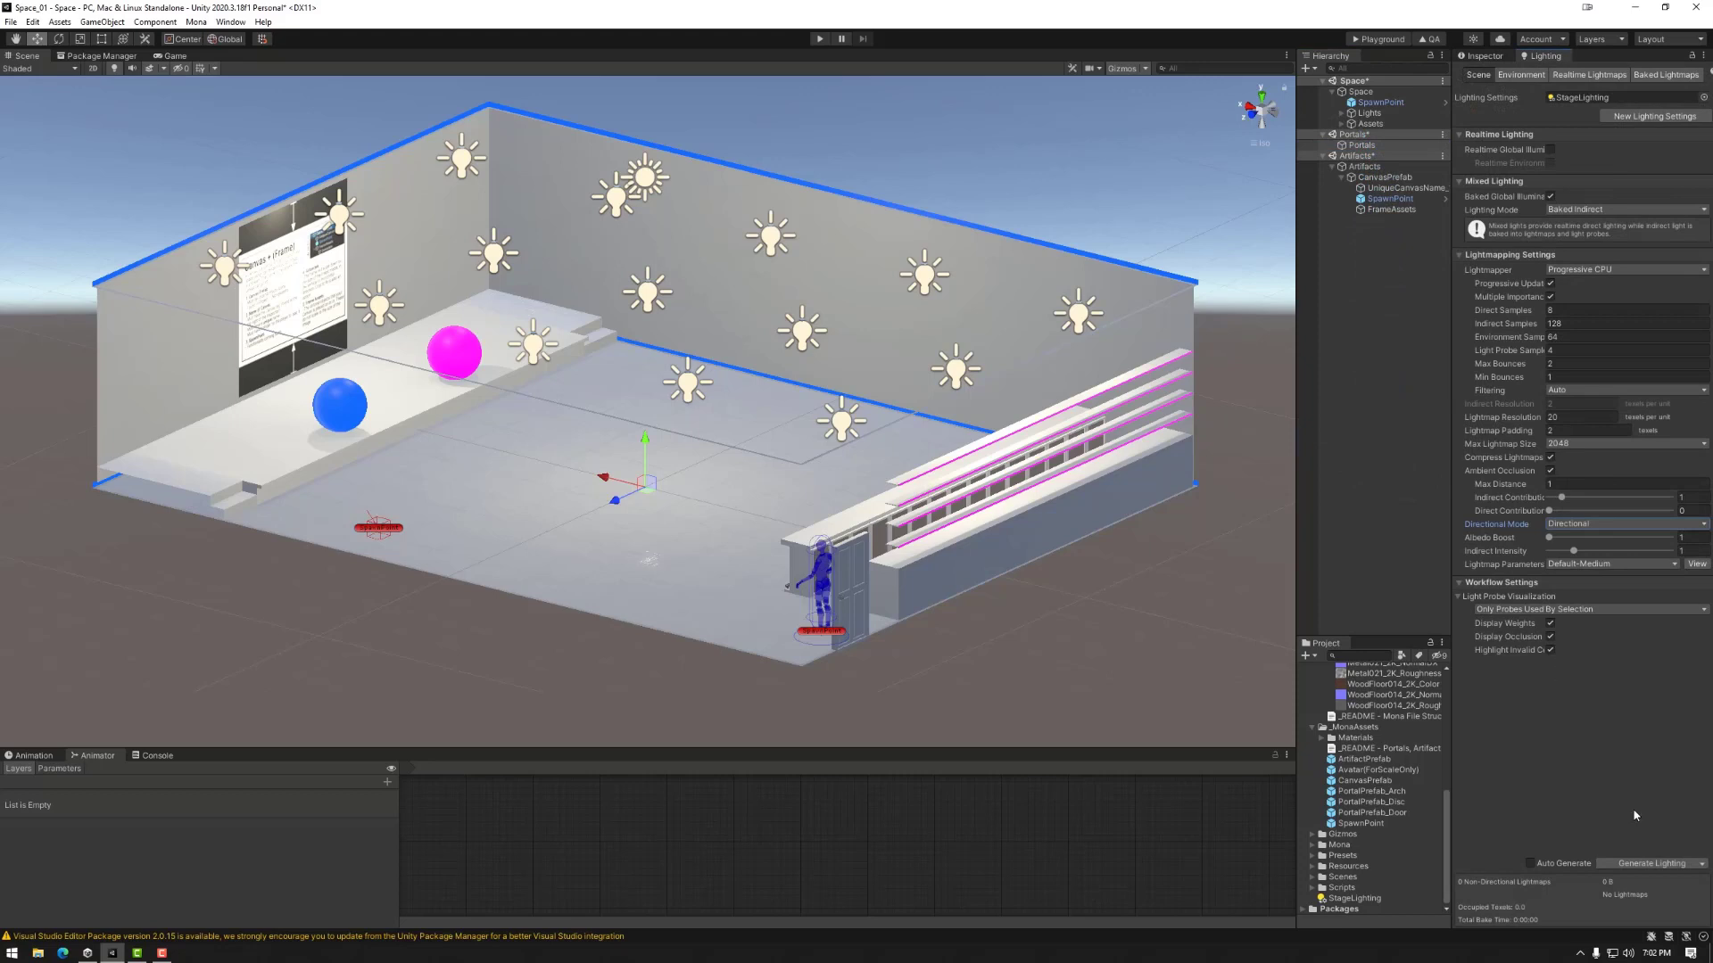
click(1651, 863)
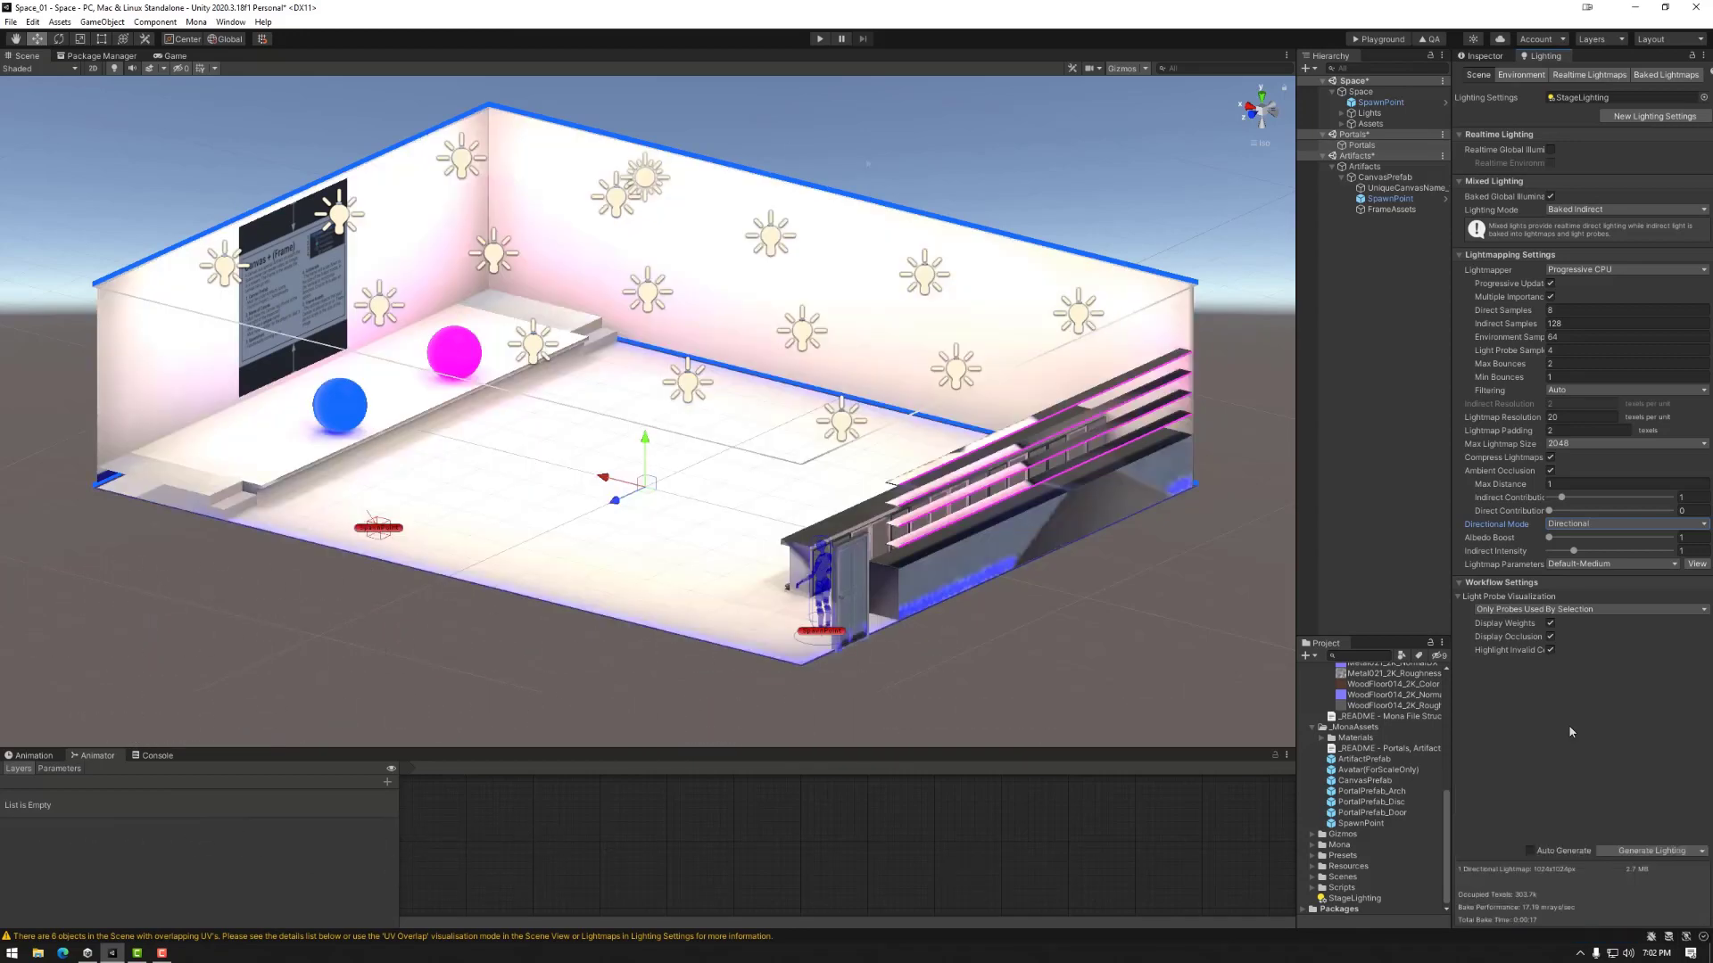
Orbit the Scene view and select Bar_01 and Walls_01 to check their baked lighting.
alt+drag(625, 535, 1018, 382)
click(1019, 382)
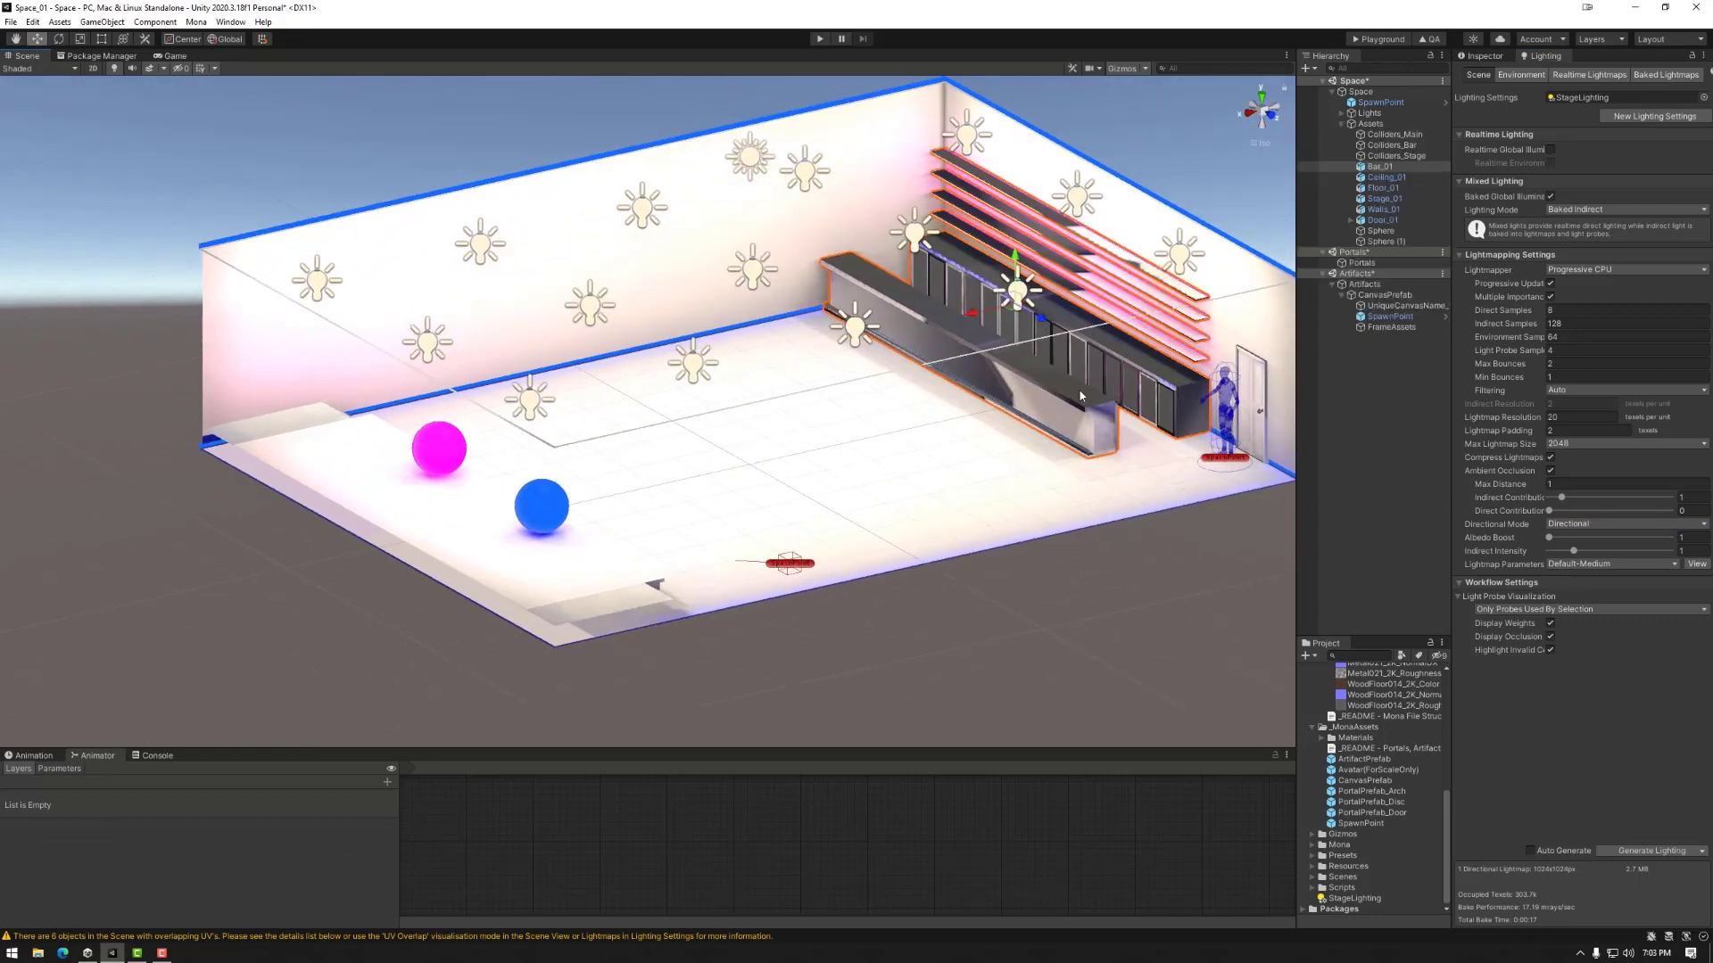
alt+drag(1014, 449, 515, 317)
click(516, 317)
click(817, 426)
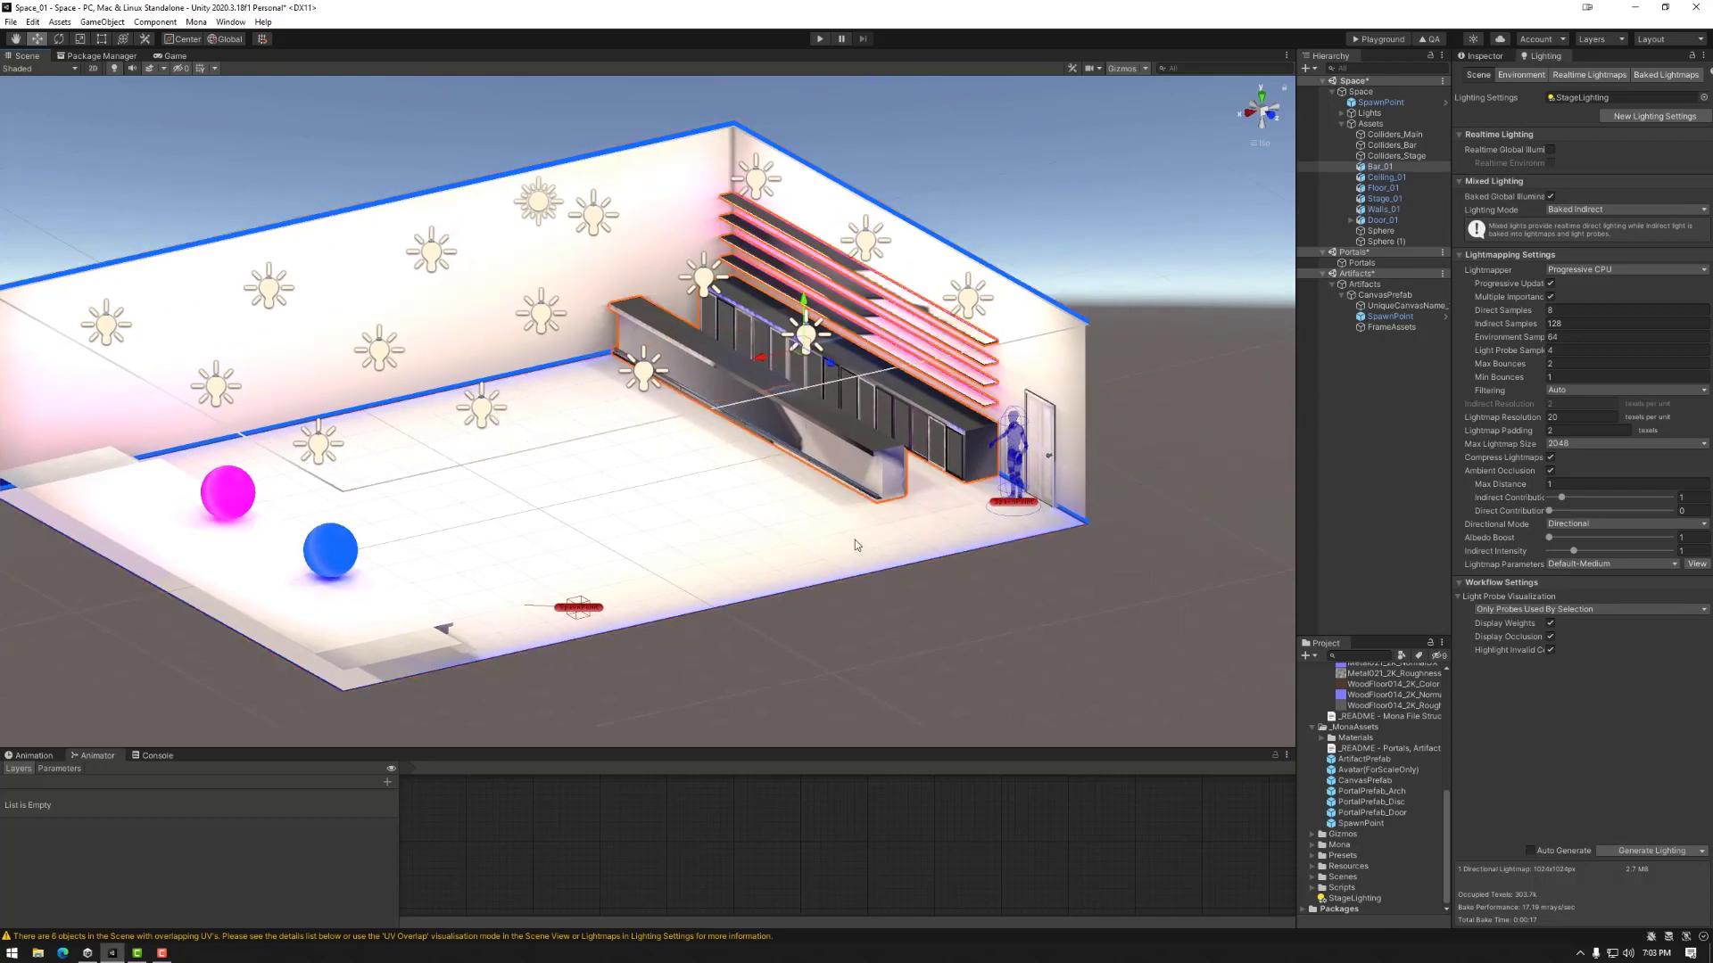
scroll(1373, 802, up, 10)
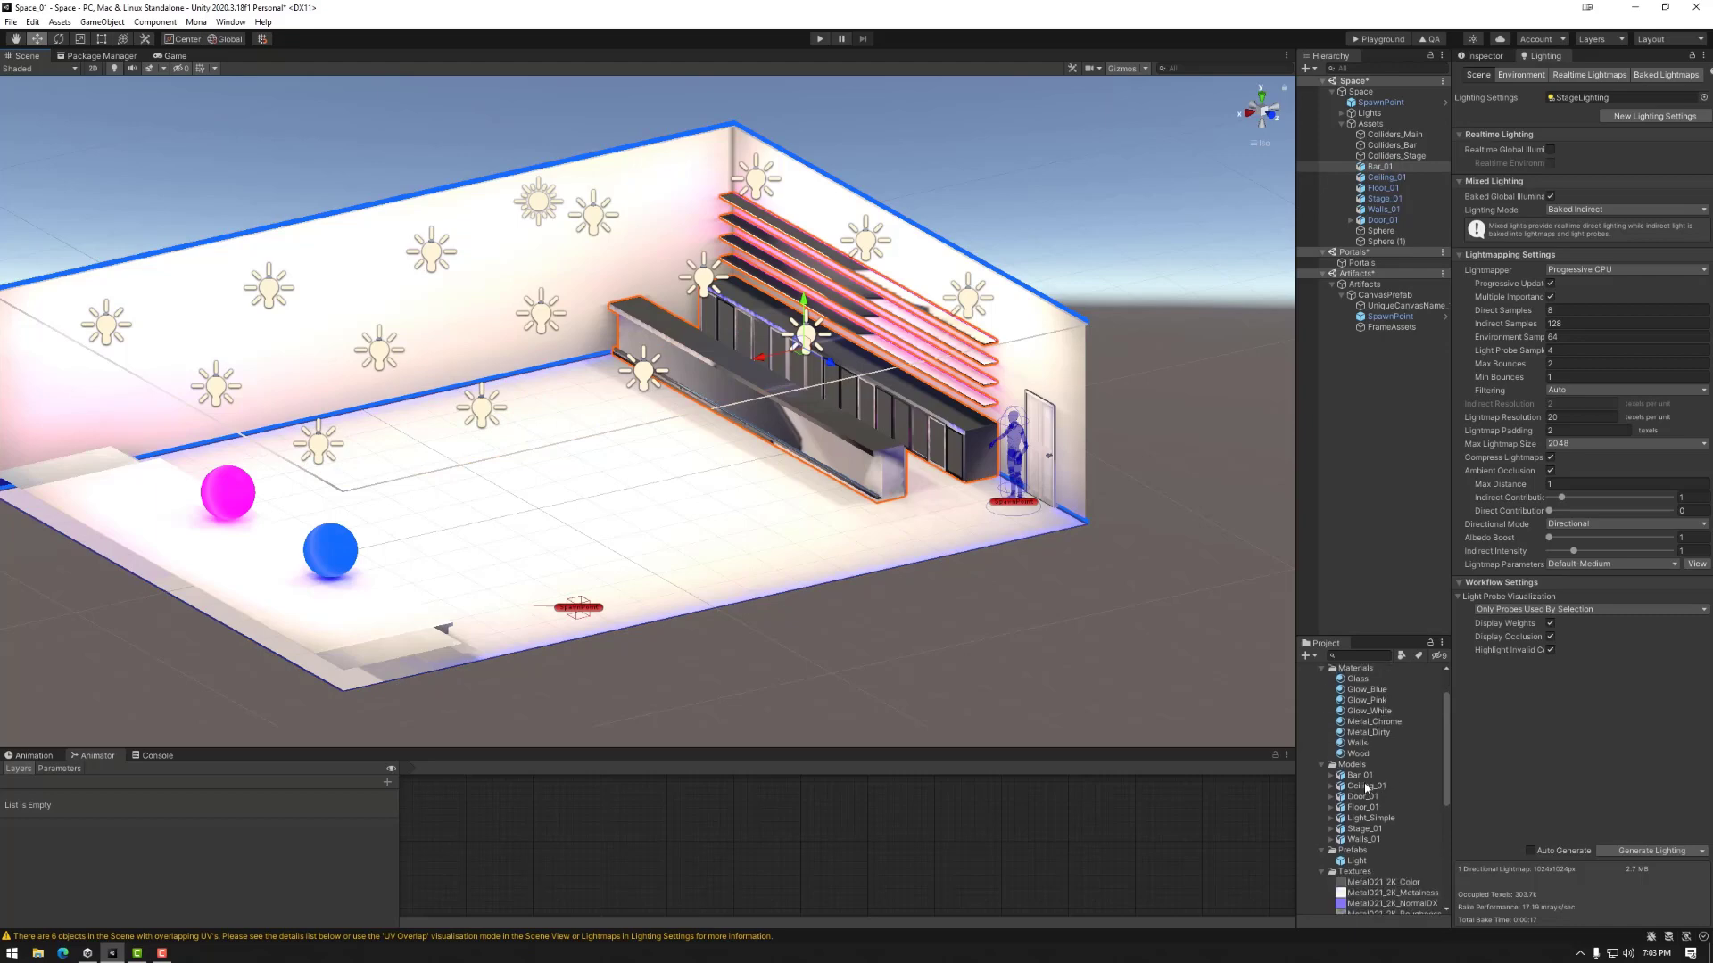
scroll(1374, 745, down, 3)
Enable Generate Lightmap UVs on the Bar_01 model and apply the reimport.
click(1360, 696)
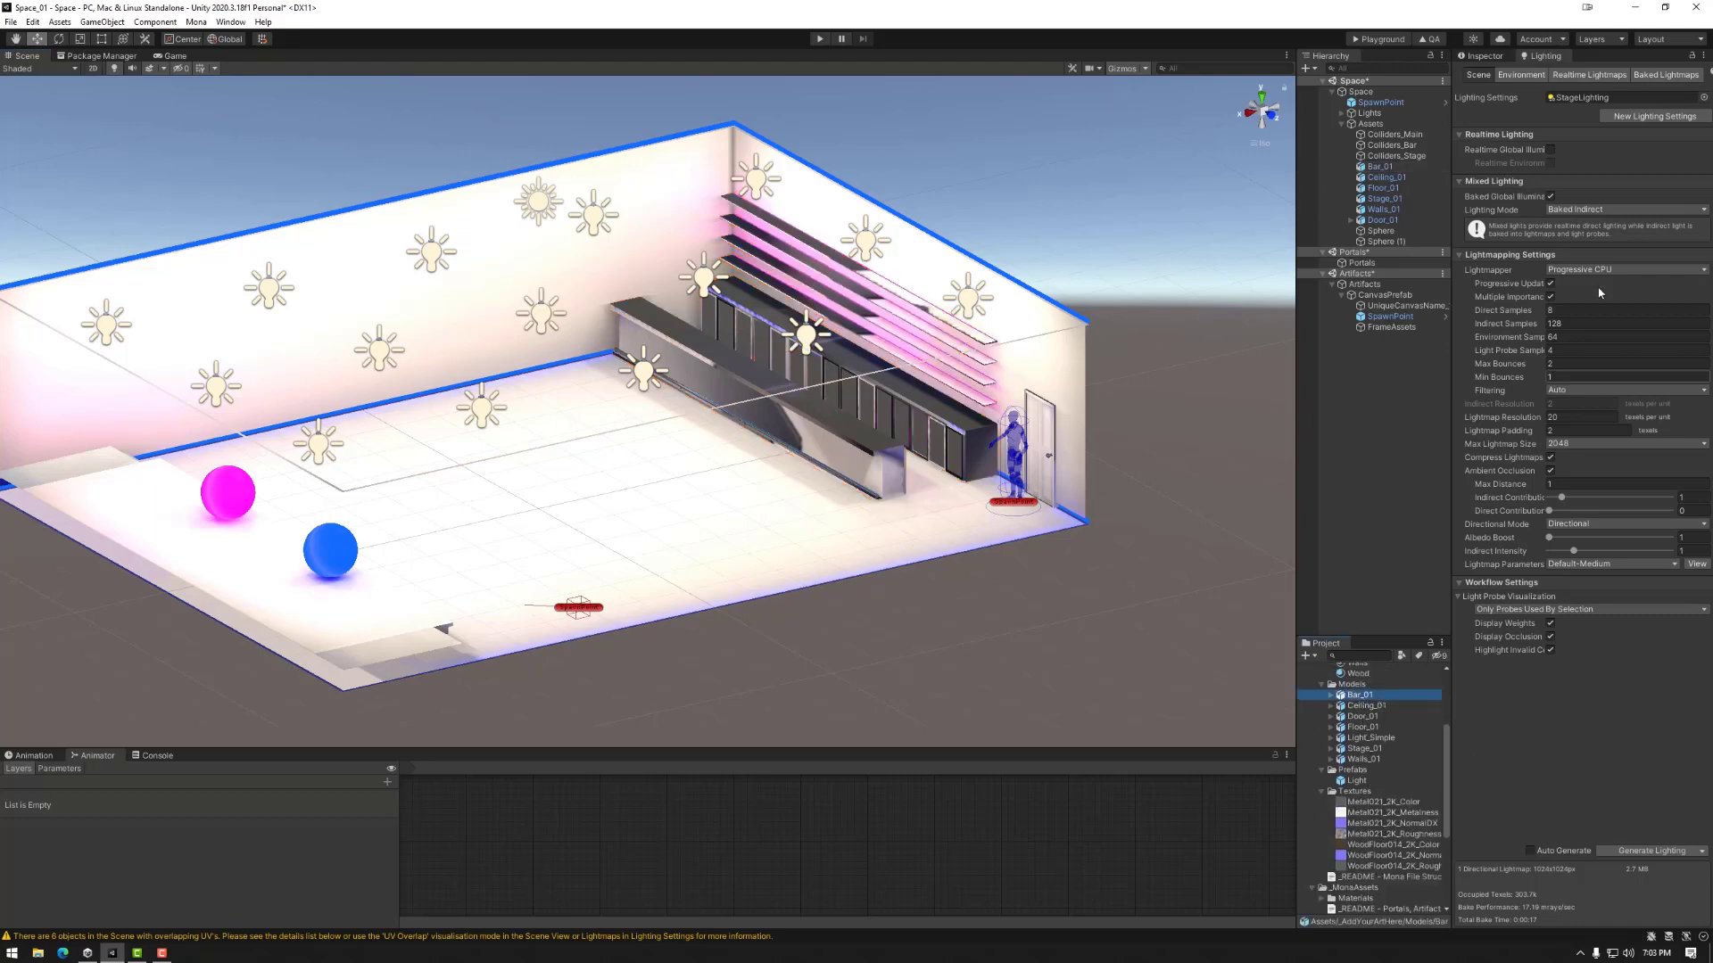
click(1481, 55)
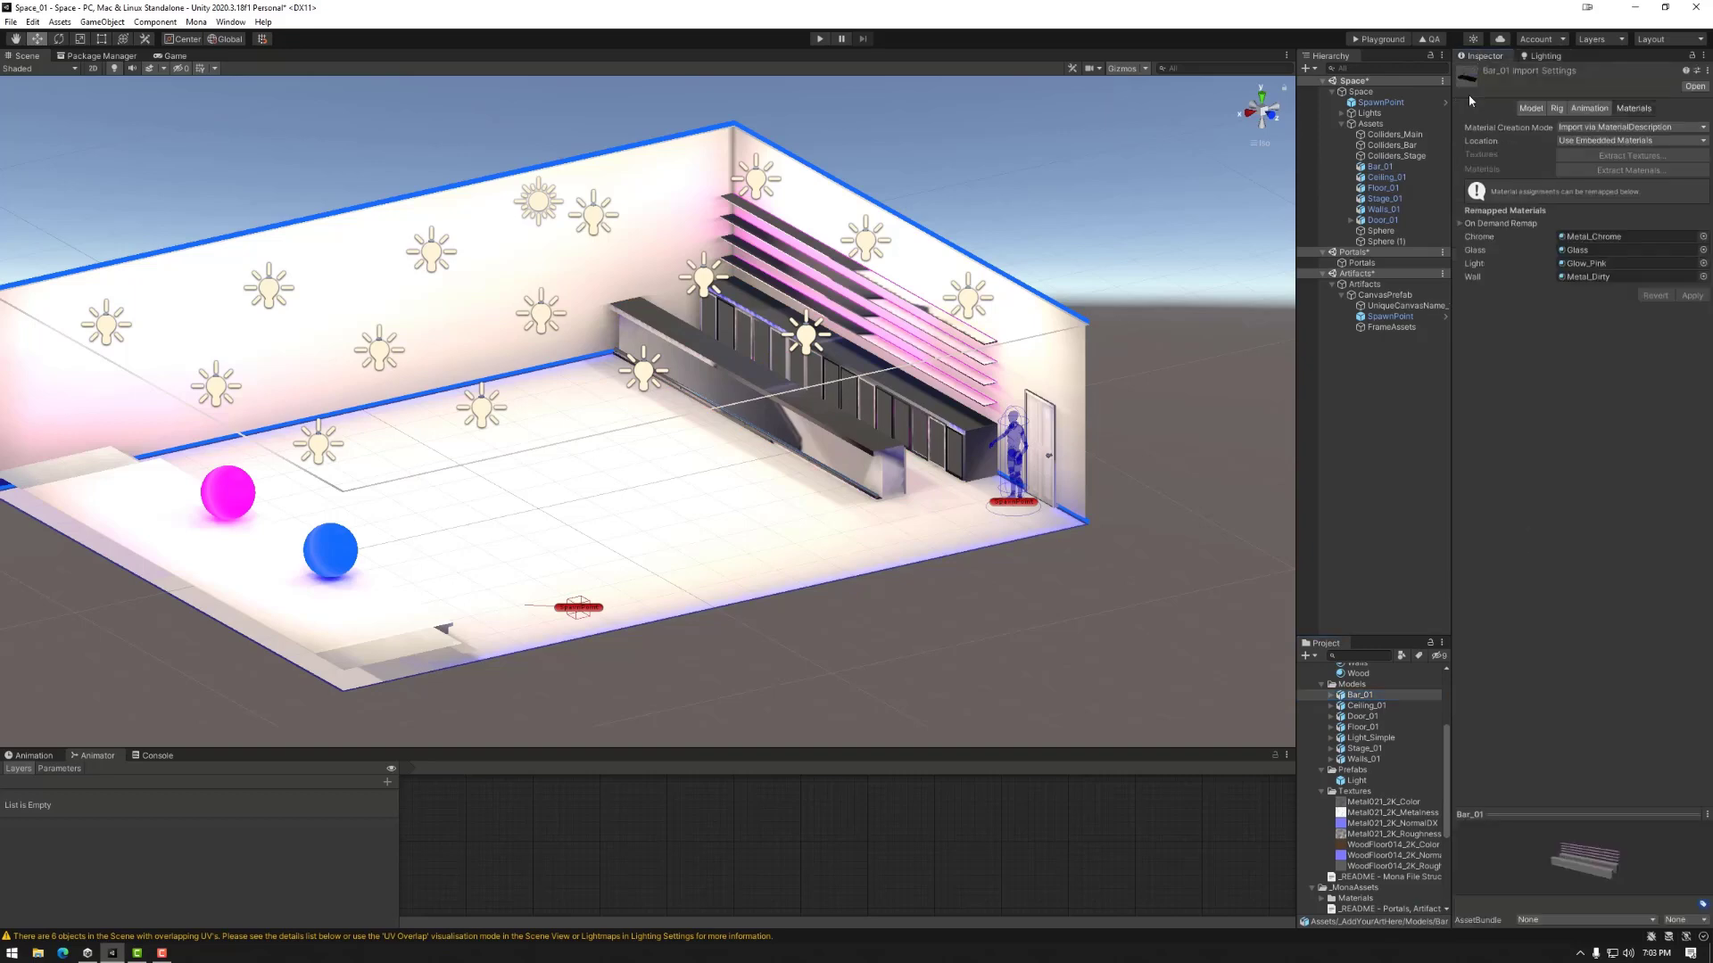
click(1531, 108)
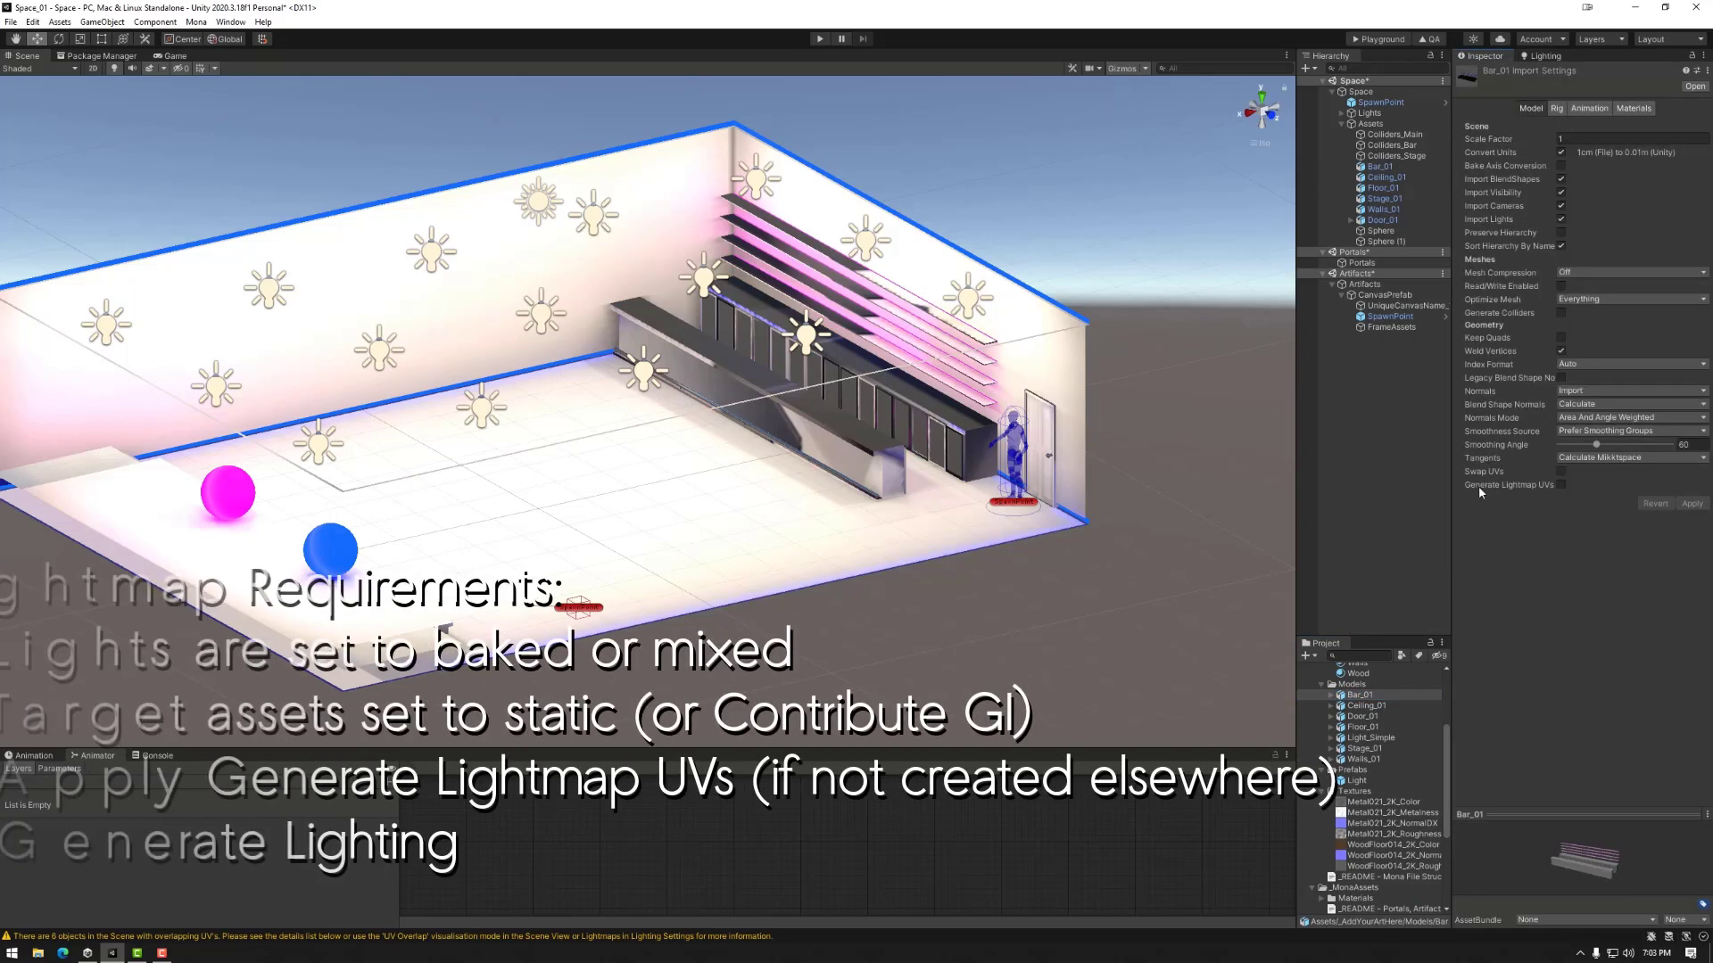
click(1561, 485)
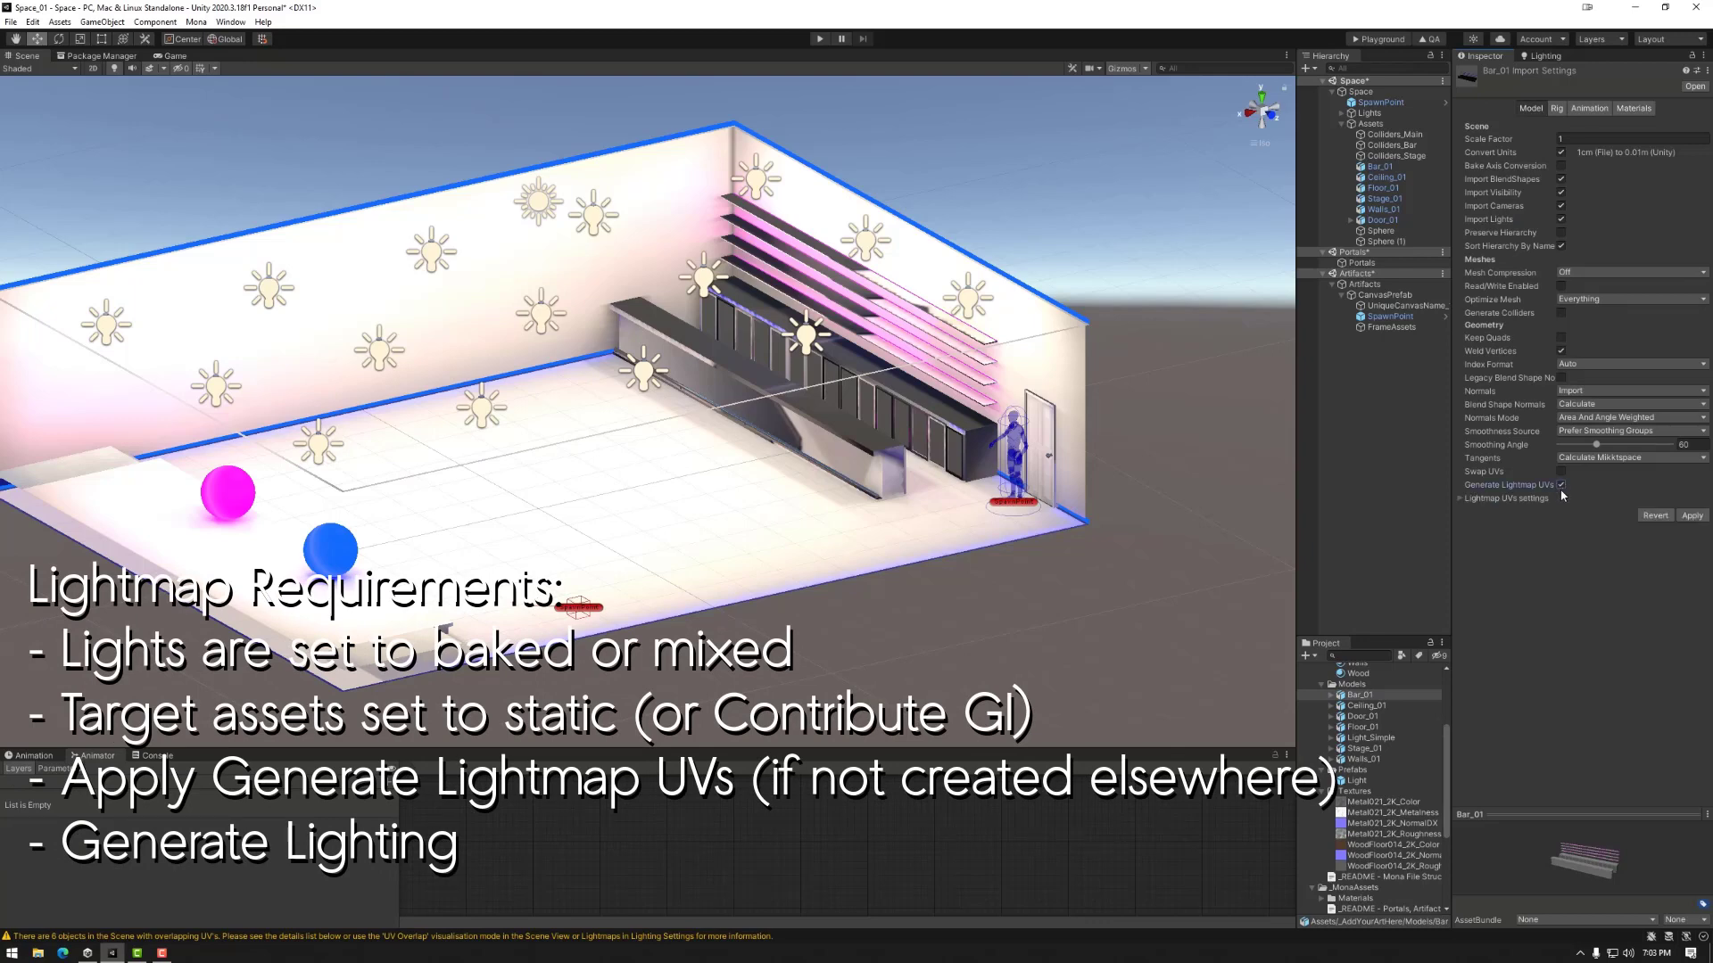
click(1692, 517)
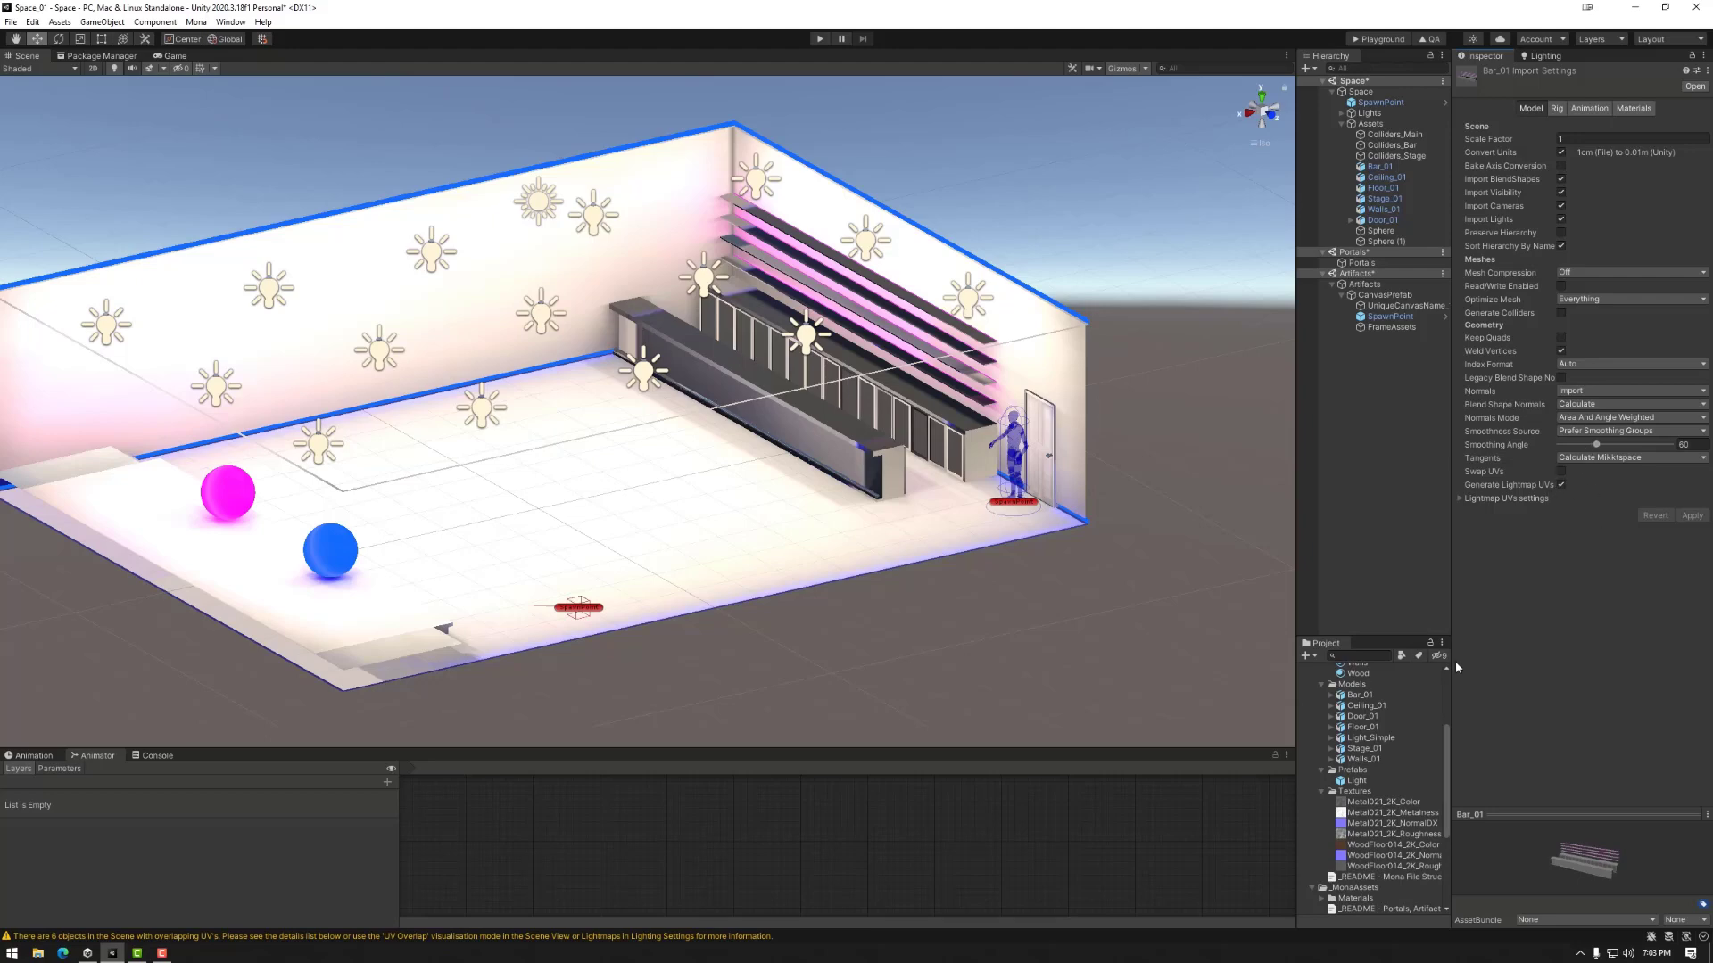
Enable and apply Generate Lightmap UVs on all seven models from Bar_01 to Walls_01.
click(1358, 695)
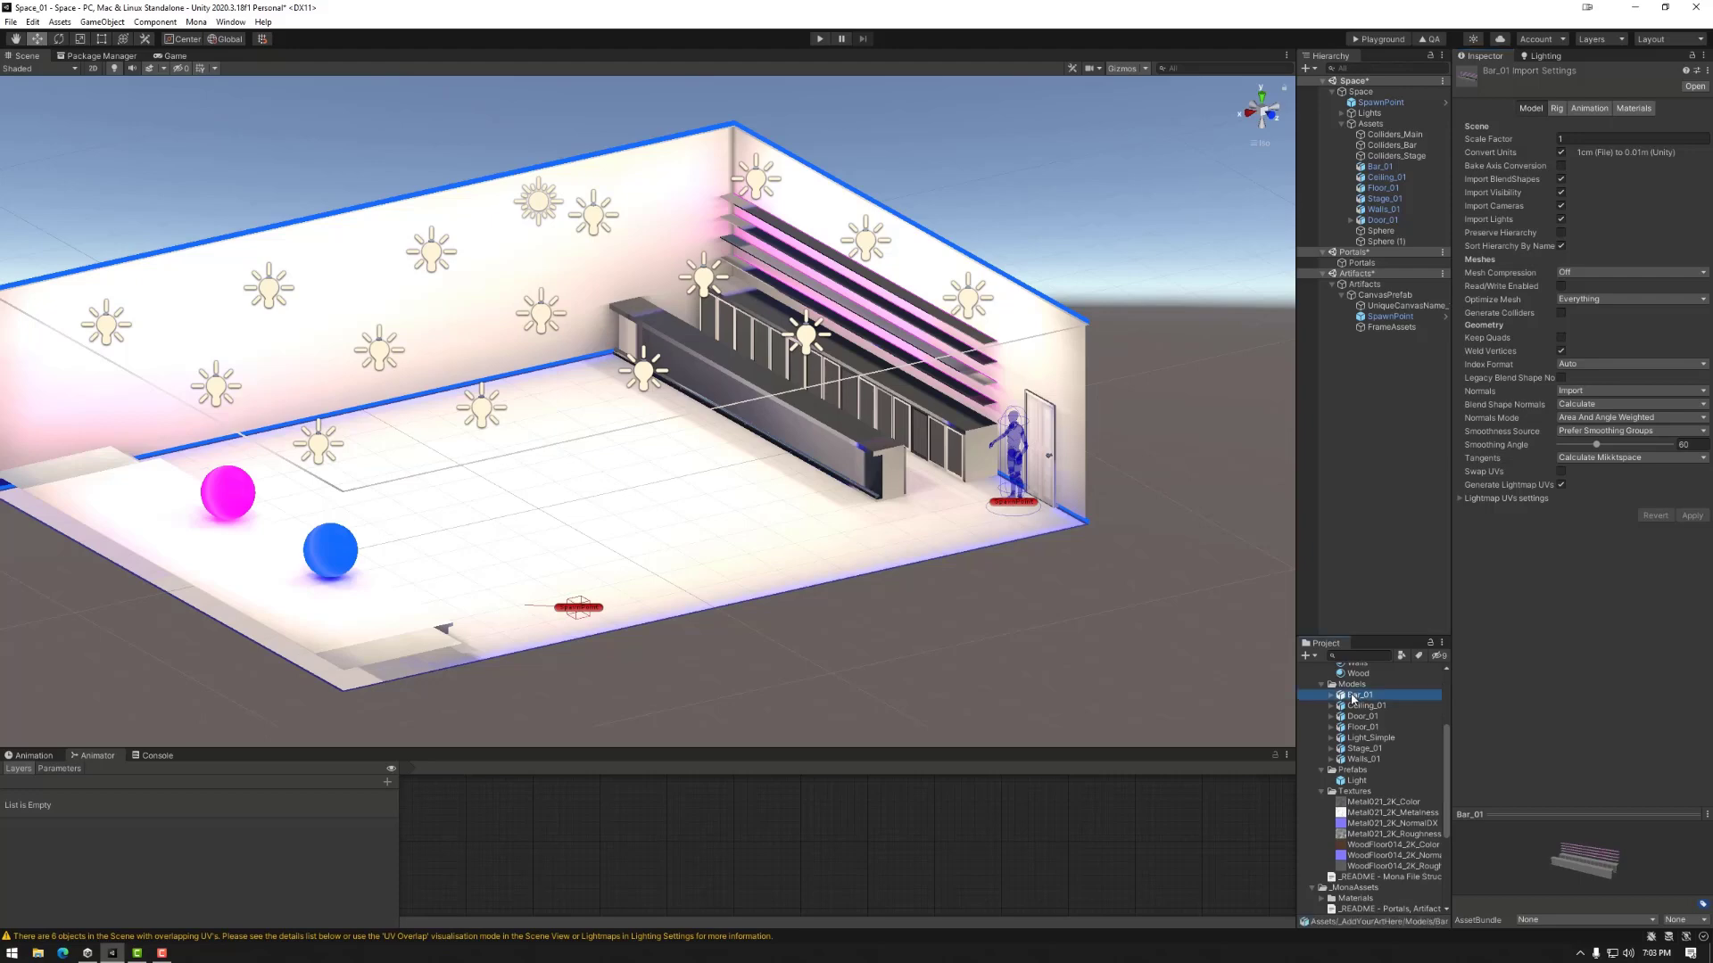
shift+click(1363, 759)
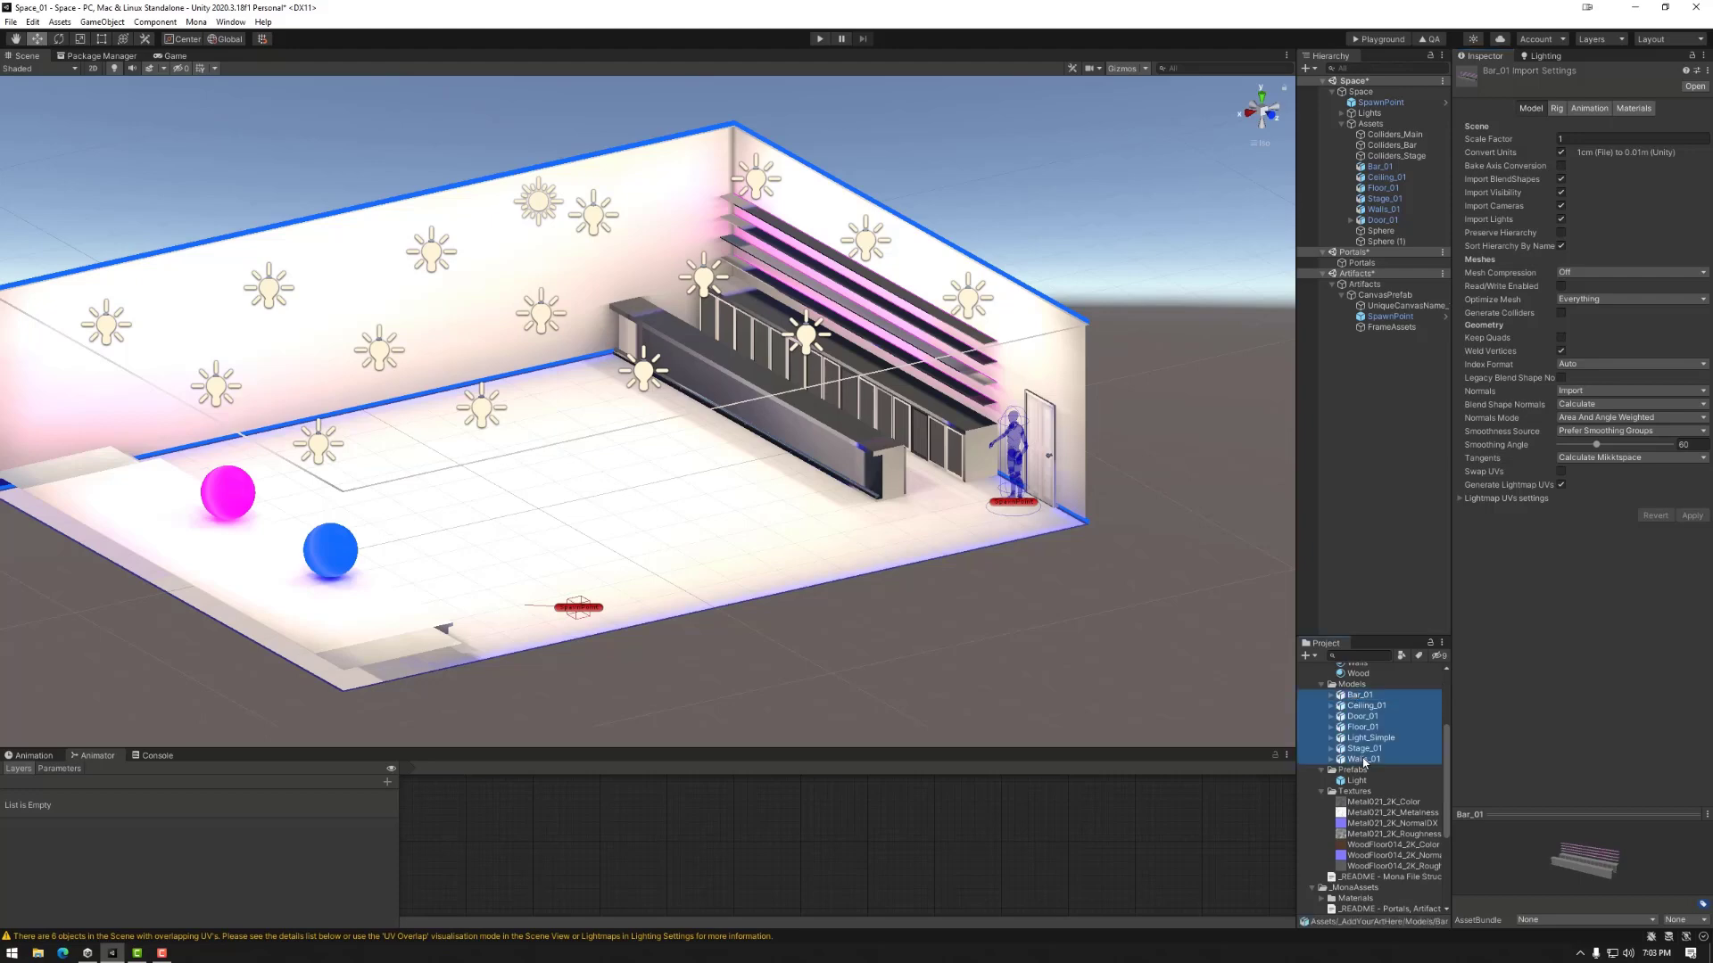
click(1561, 485)
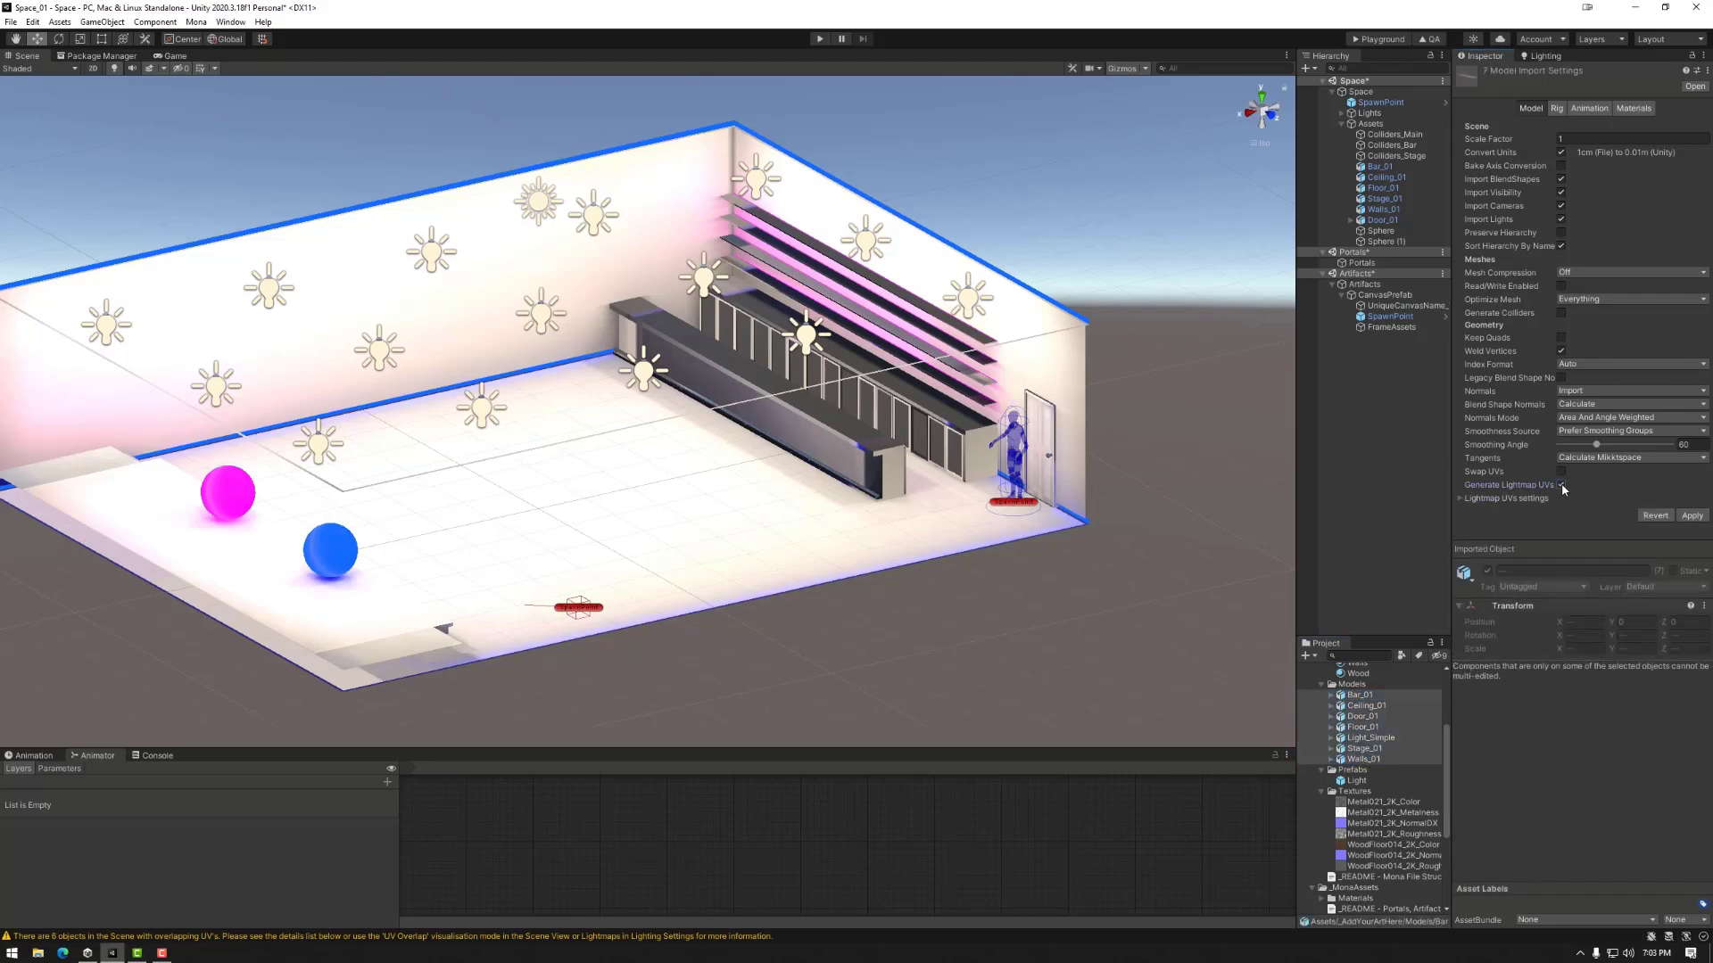
click(1697, 518)
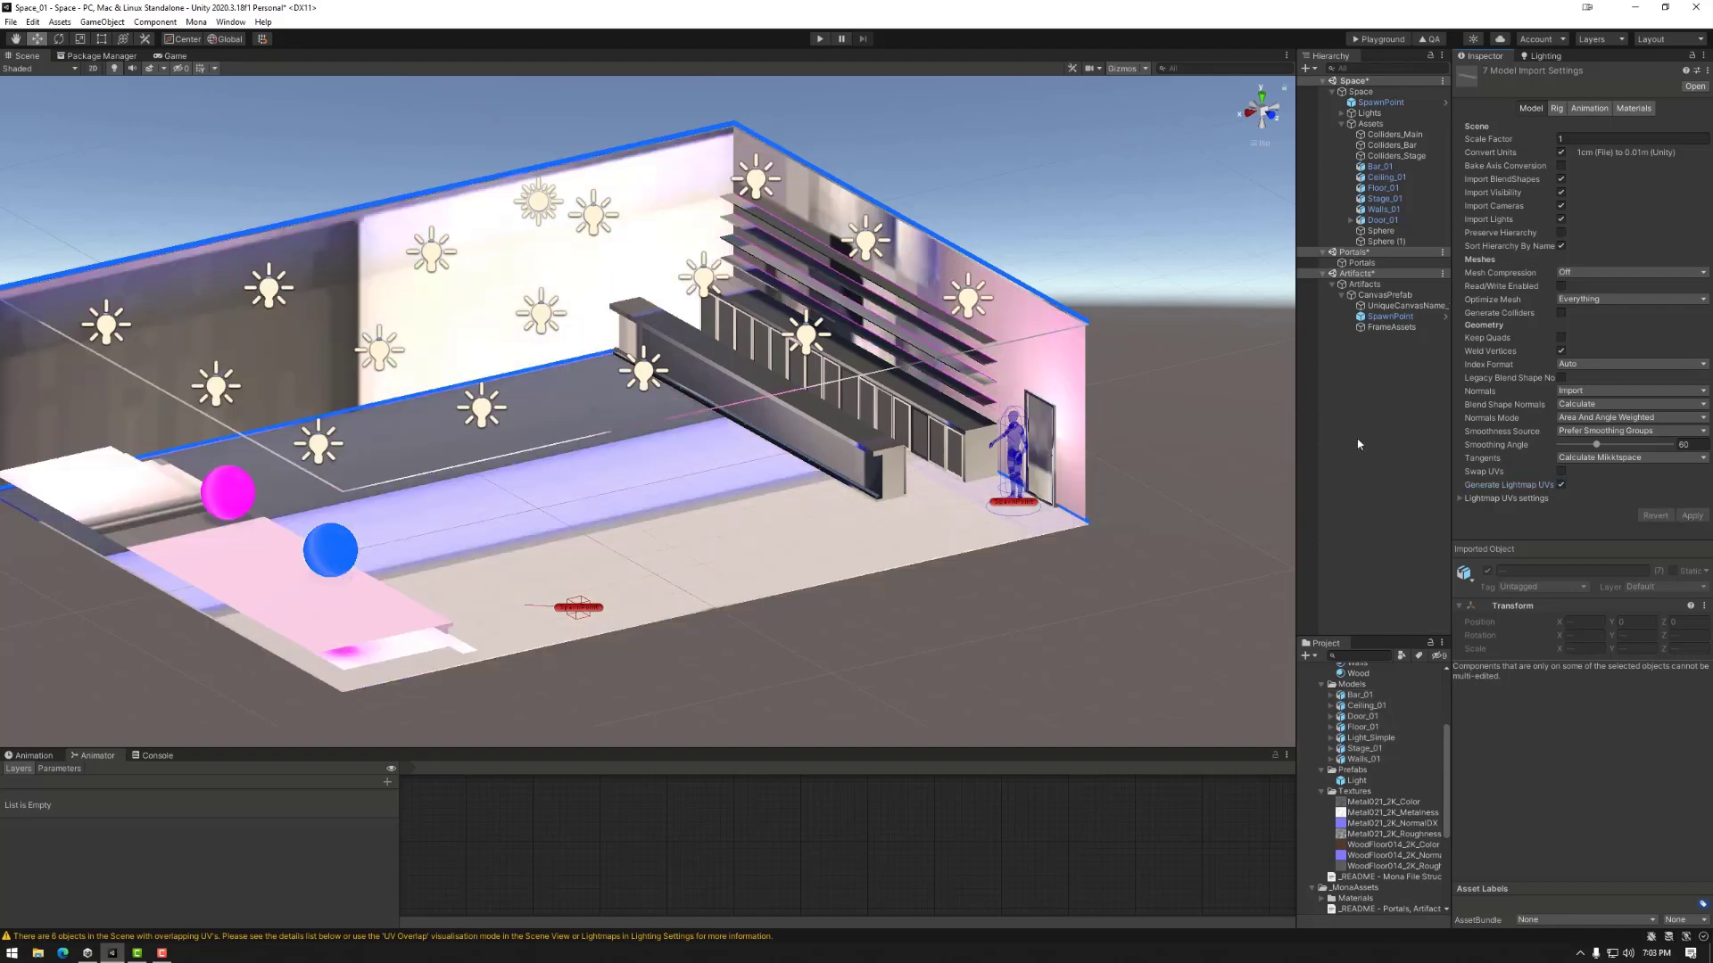
Preview the baked 1024x1024 lightmap, then close it and return to the Scene lightmapping settings.
click(1541, 56)
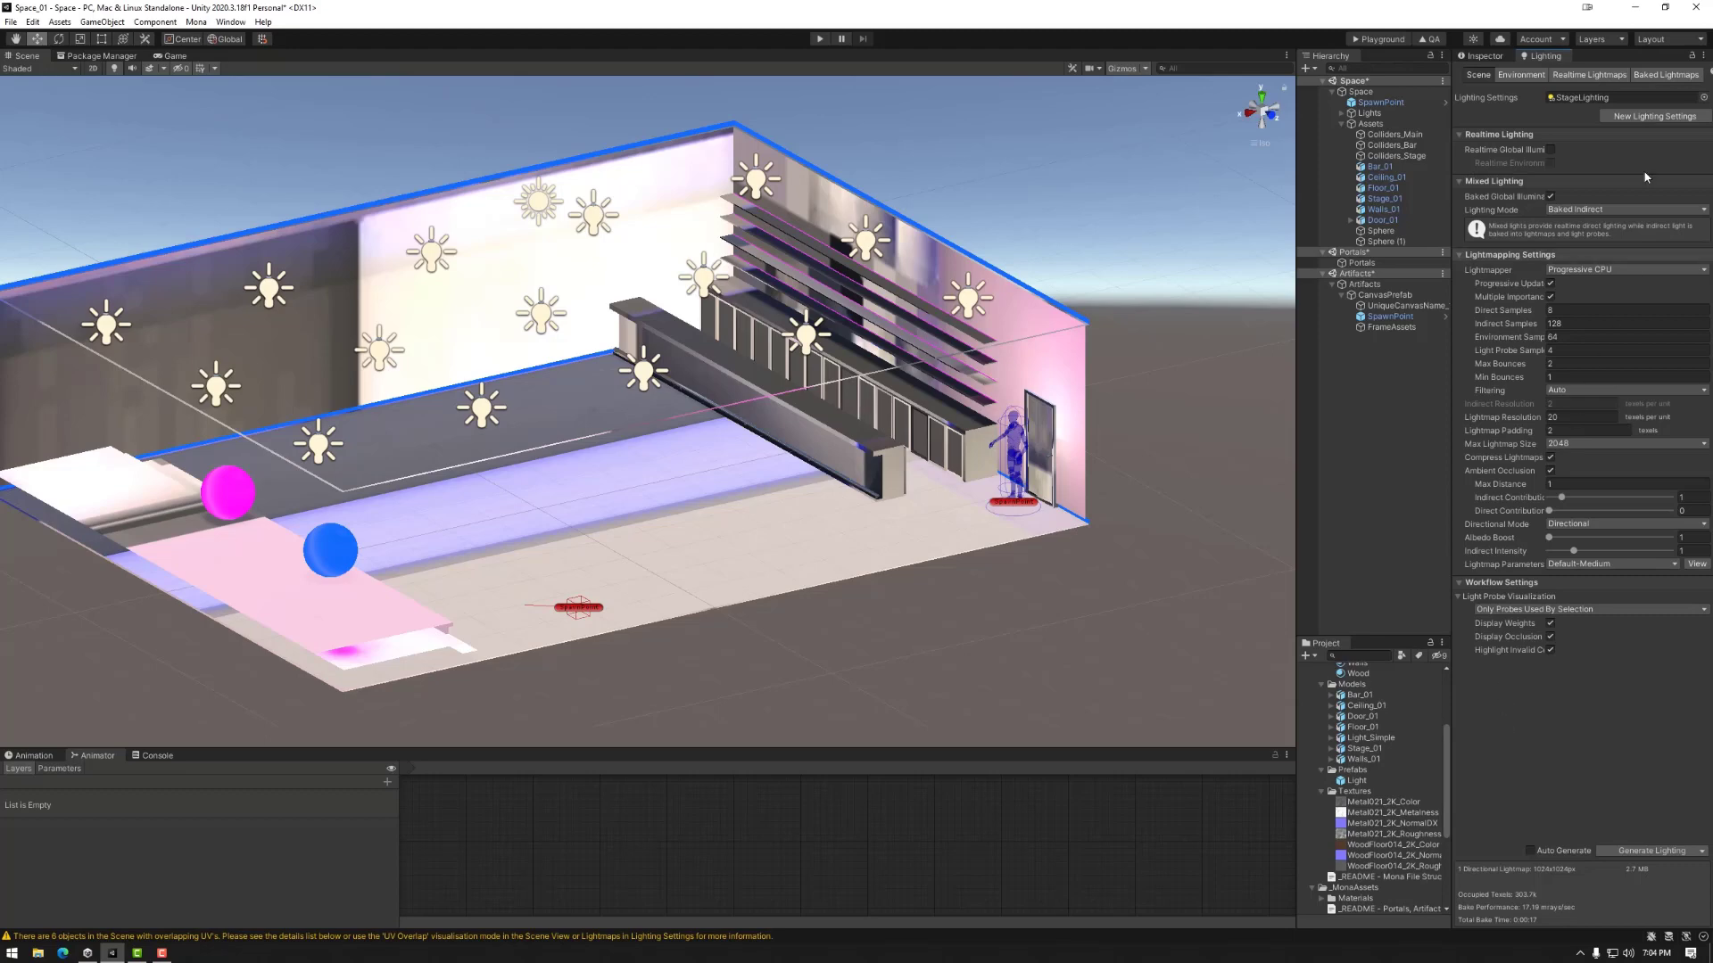
click(1655, 75)
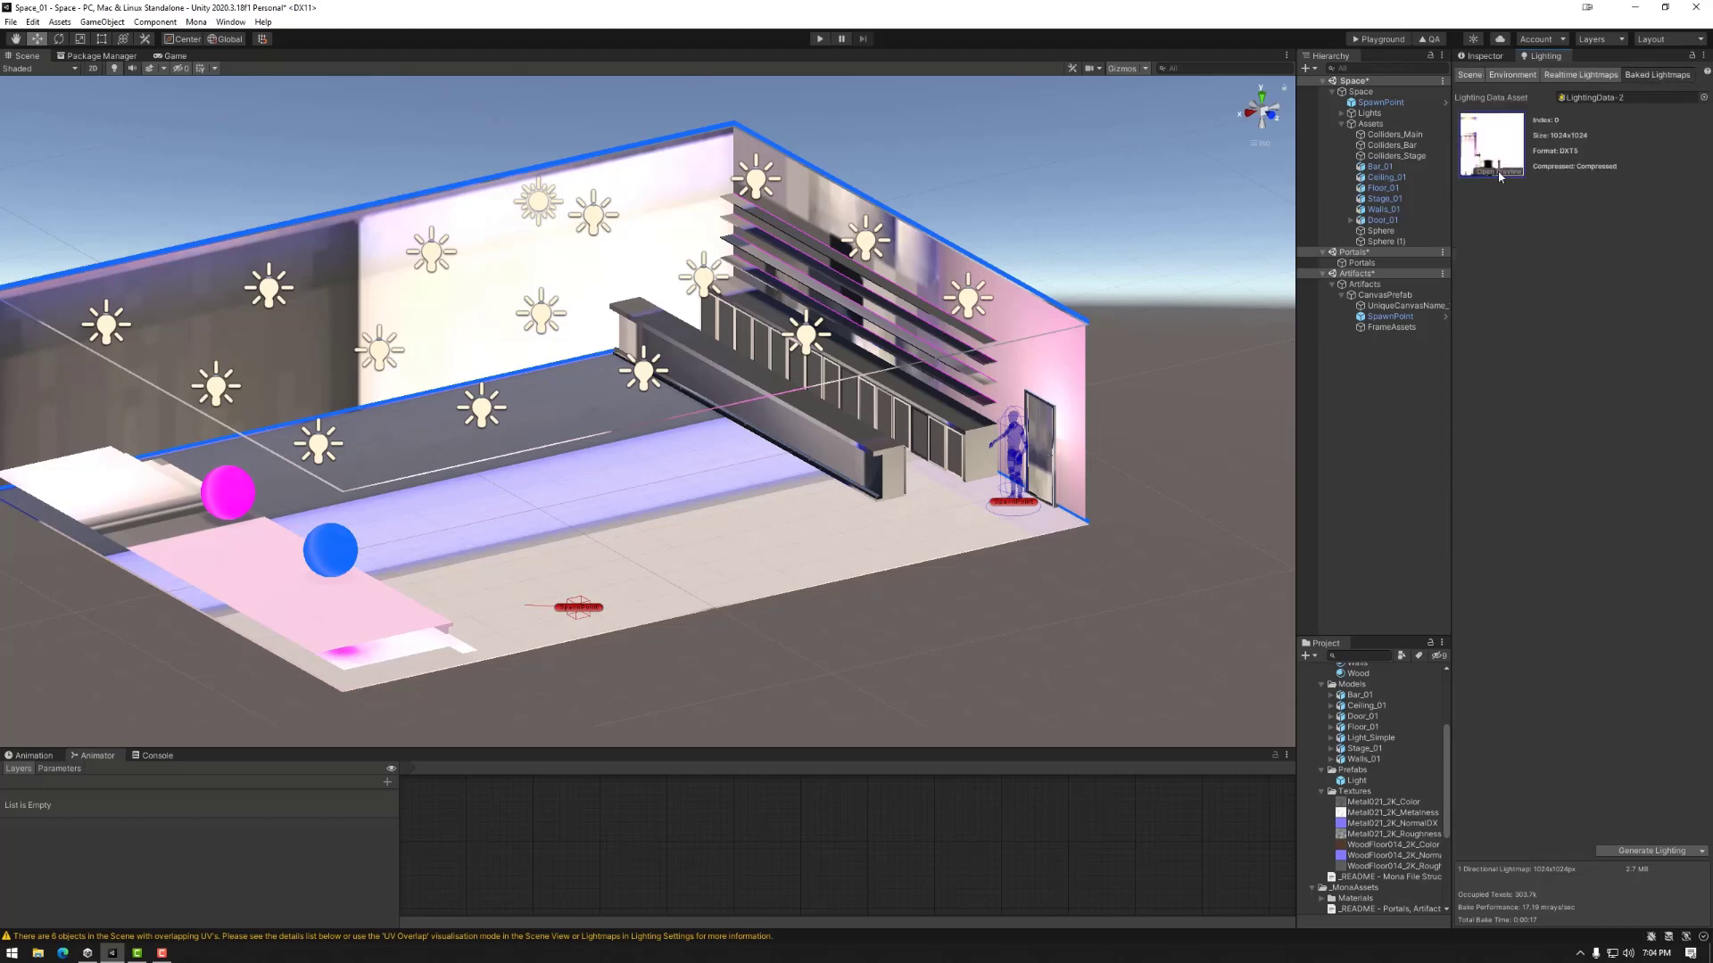
double_click(1506, 165)
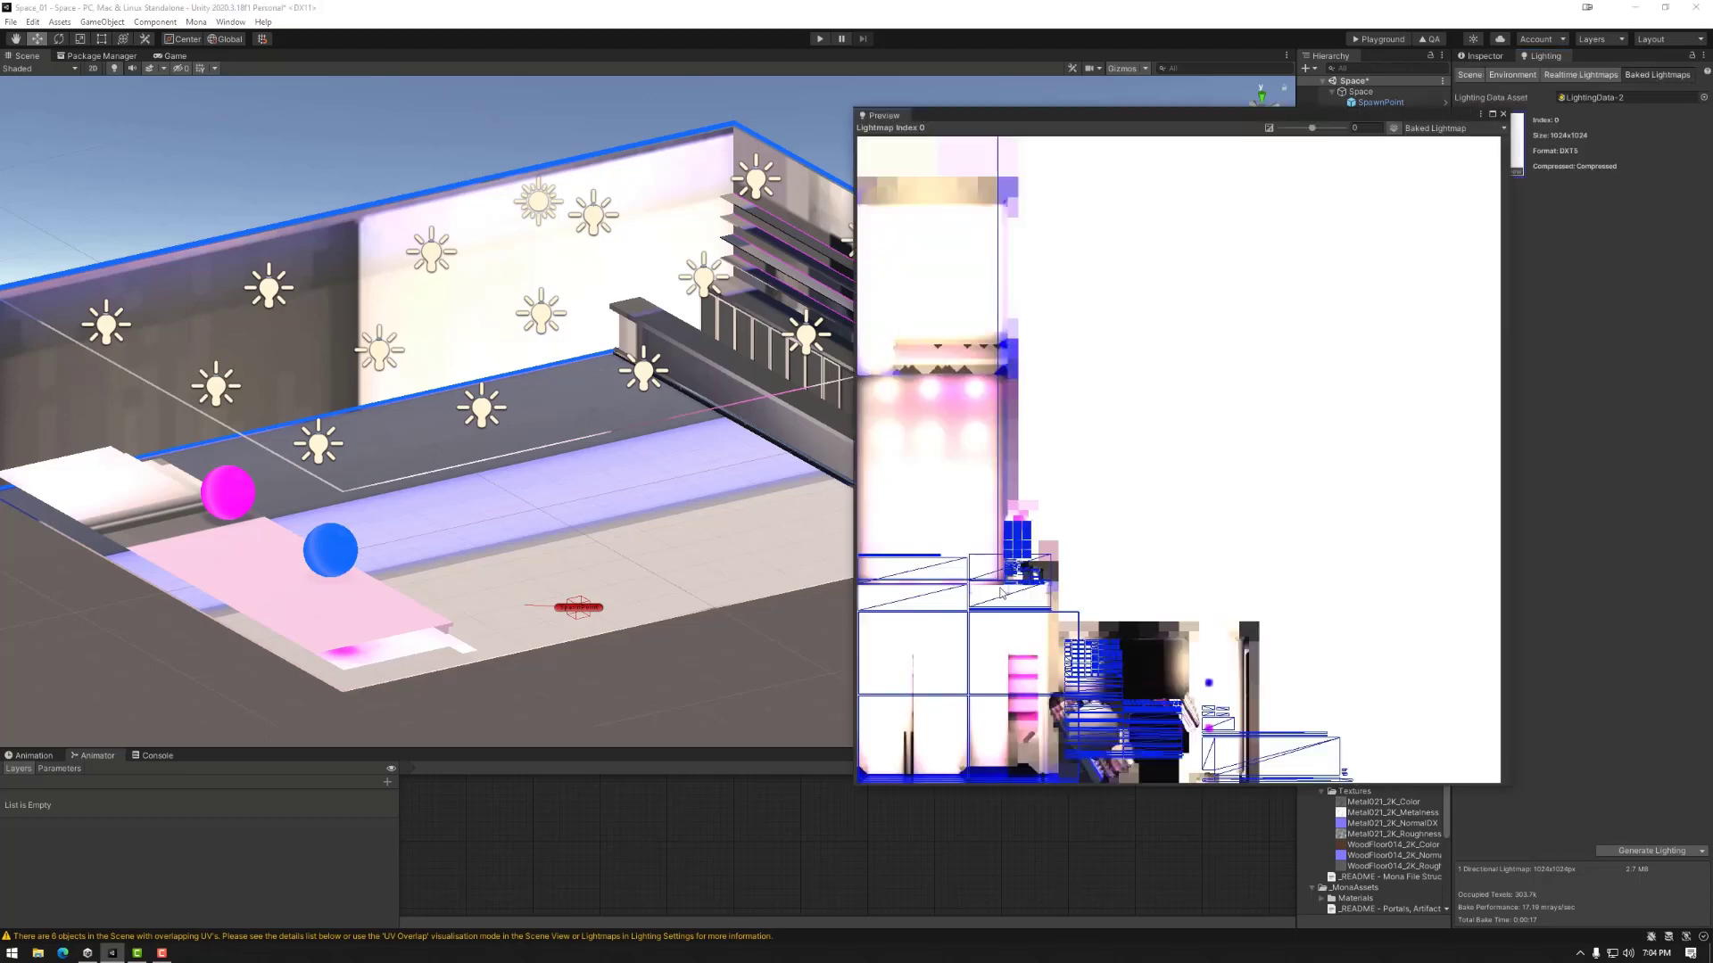
scroll(1017, 584, up, 1)
scroll(993, 576, up, 1)
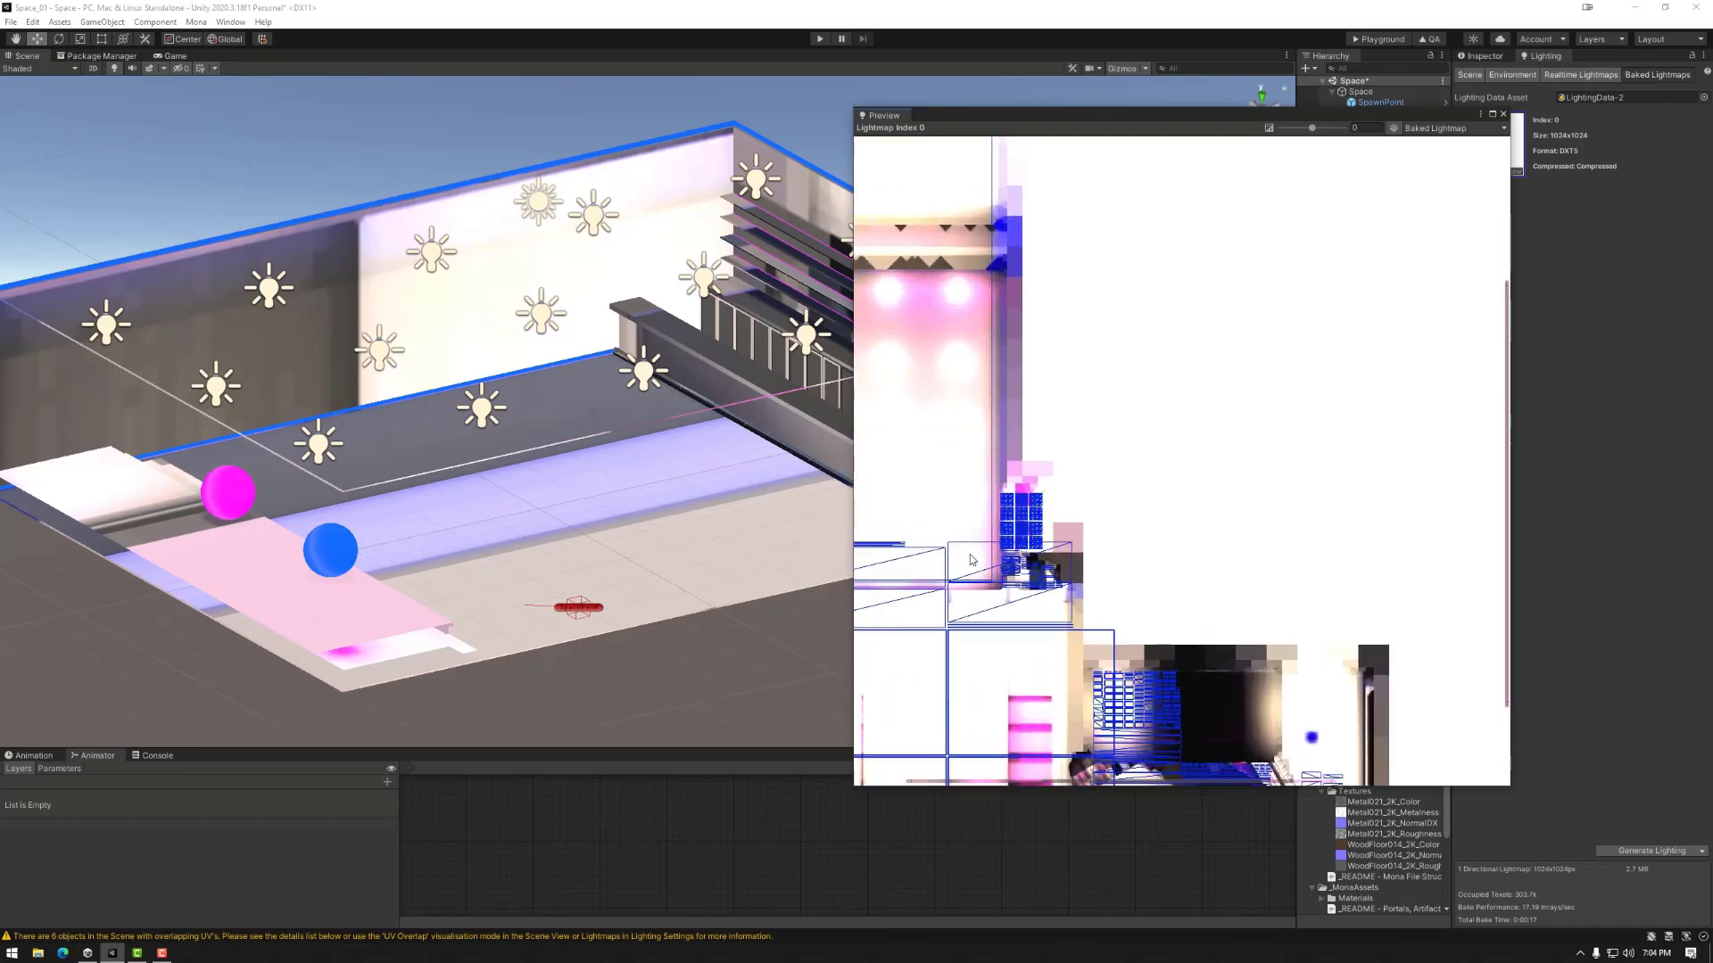
scroll(1013, 586, down, 2)
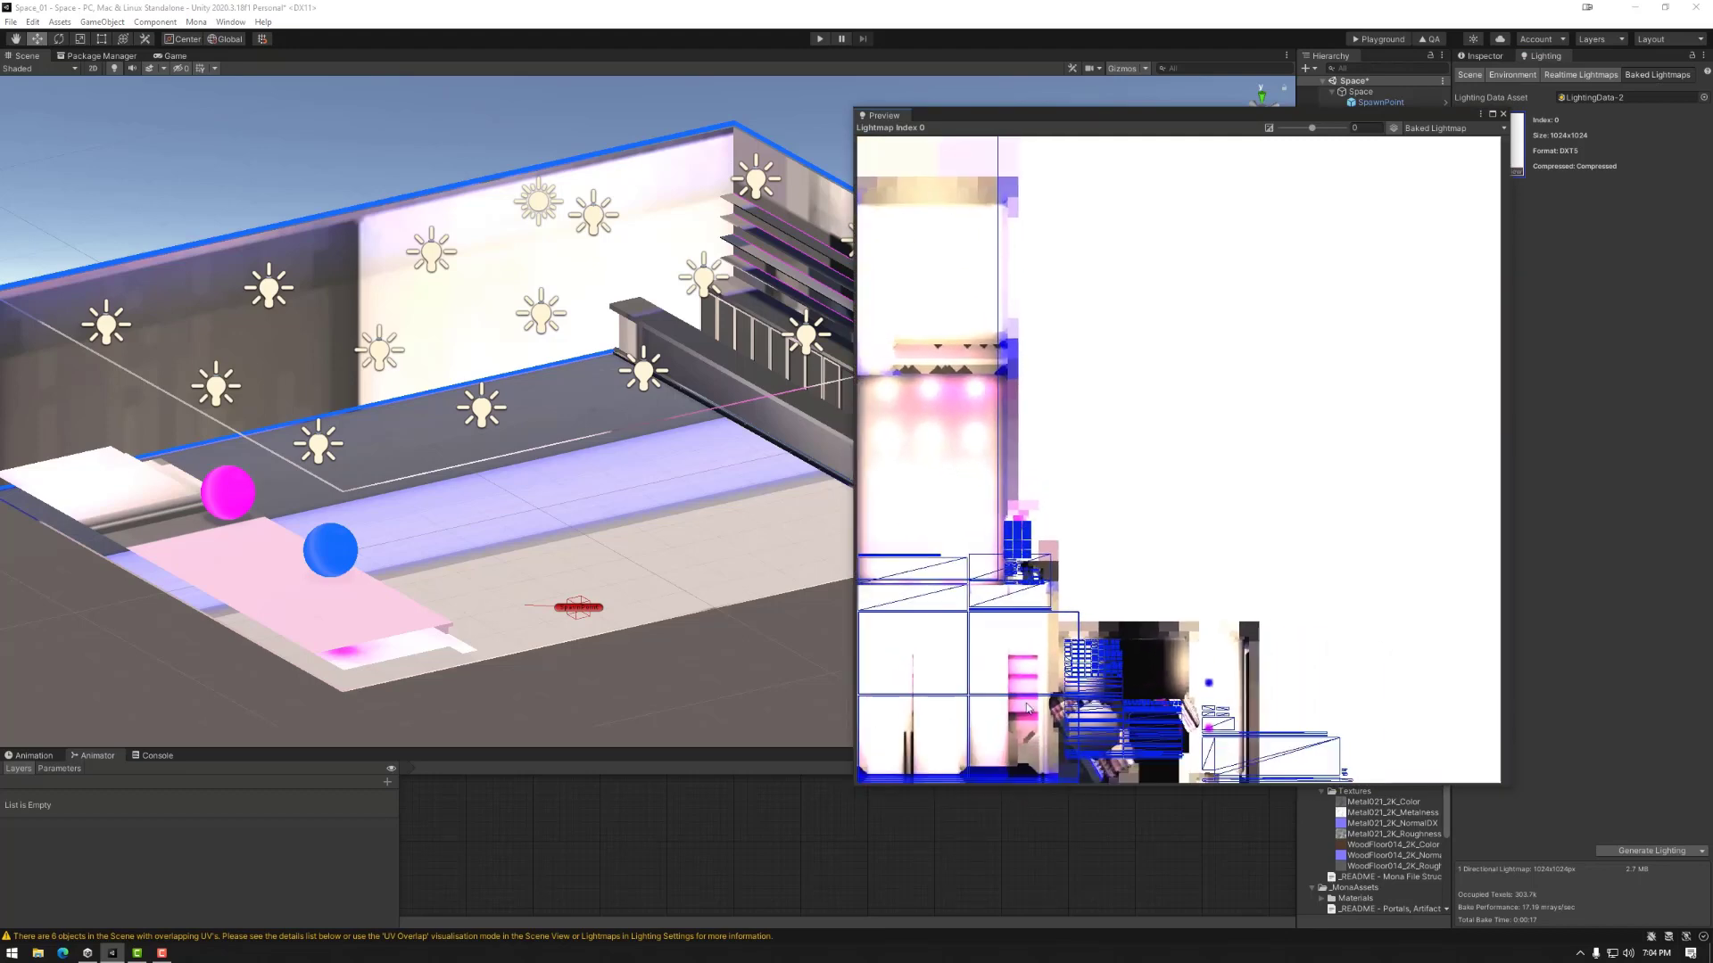
click(1503, 115)
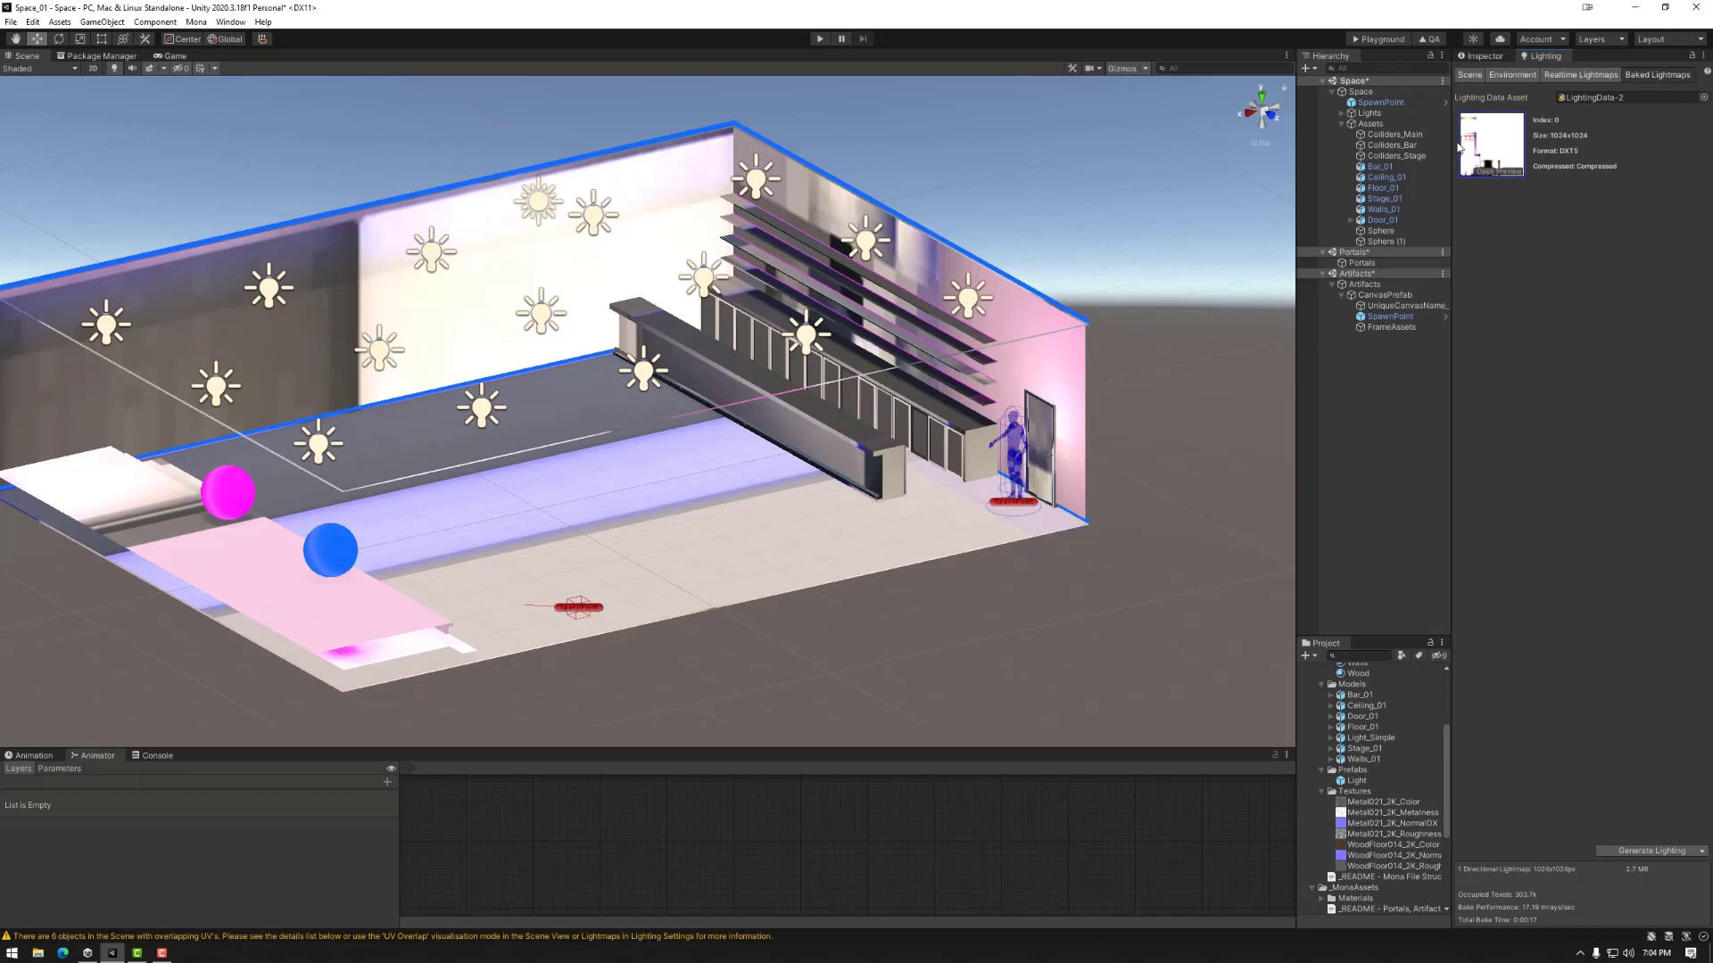
click(1470, 75)
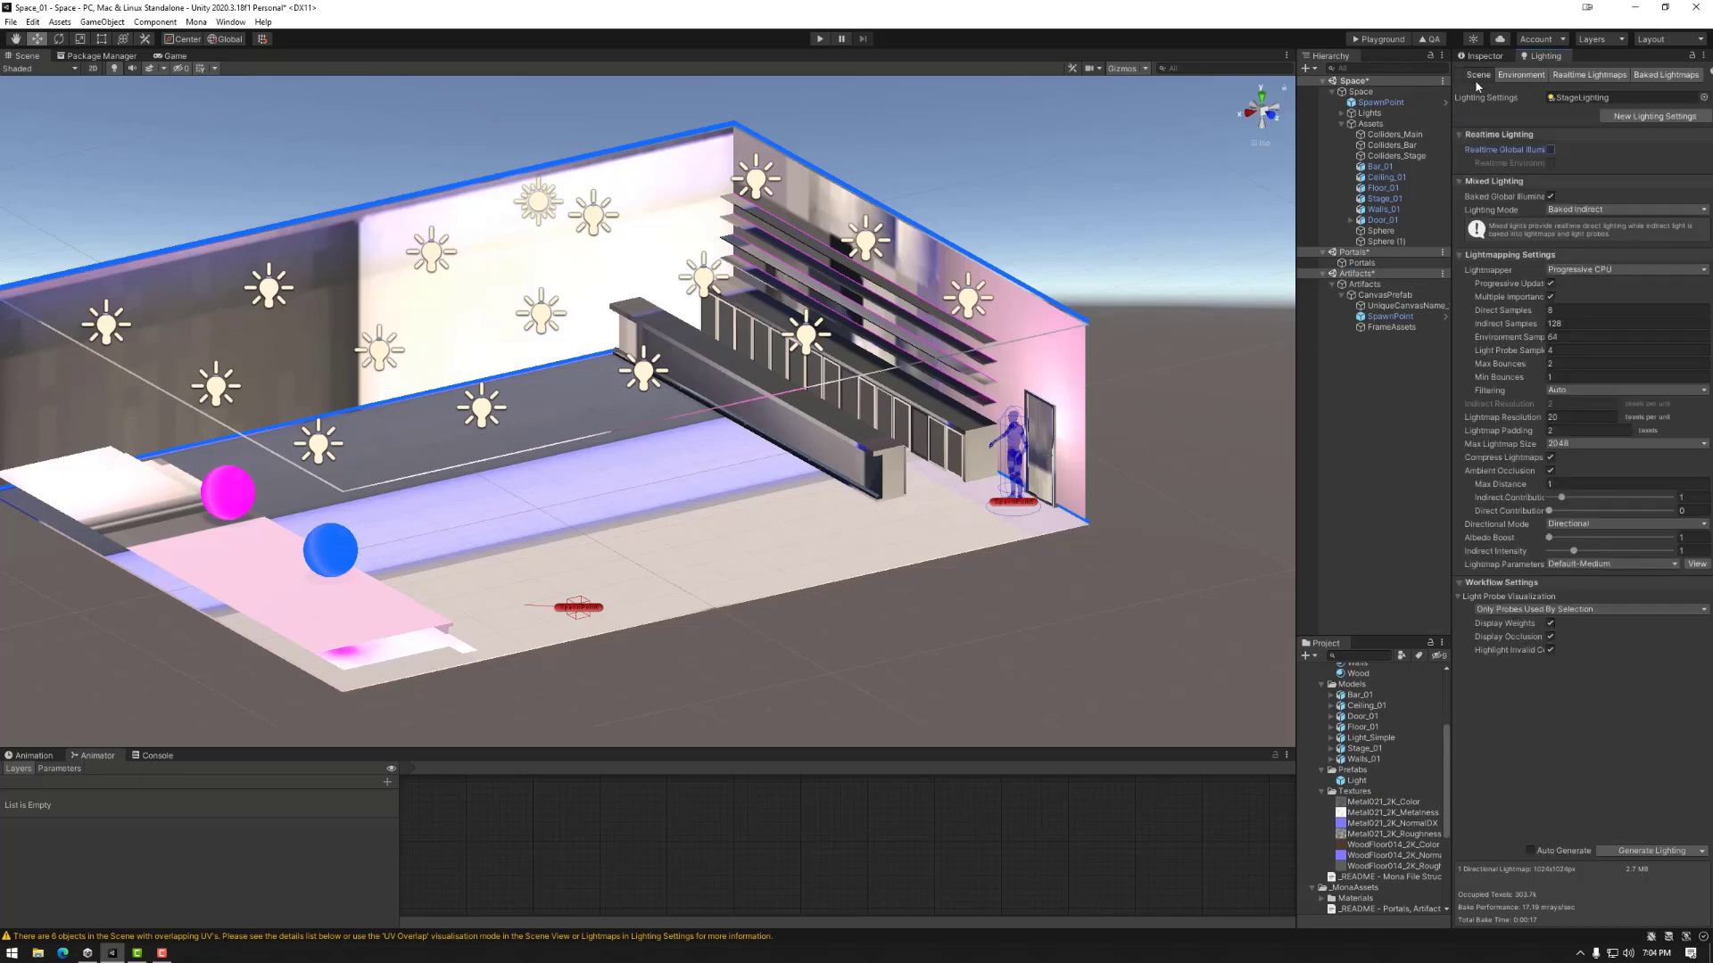
Rebake with Generate Lighting and orbit around the brightly relit room.
click(1655, 851)
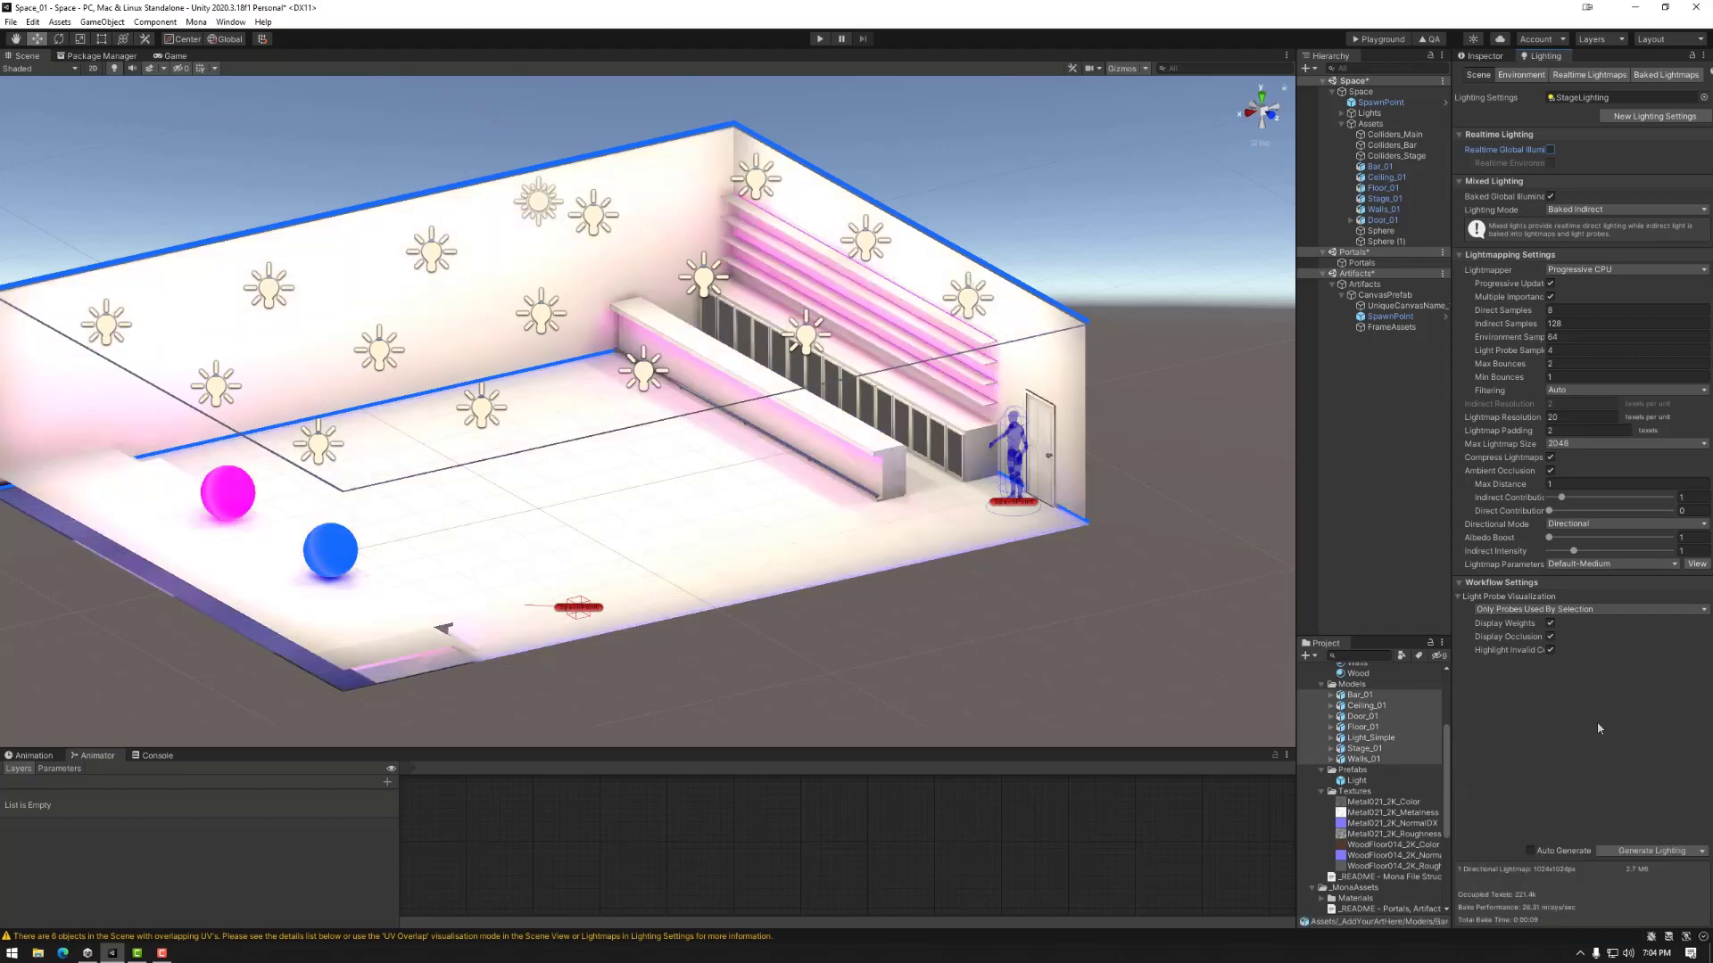
alt+drag(677, 409, 626, 217)
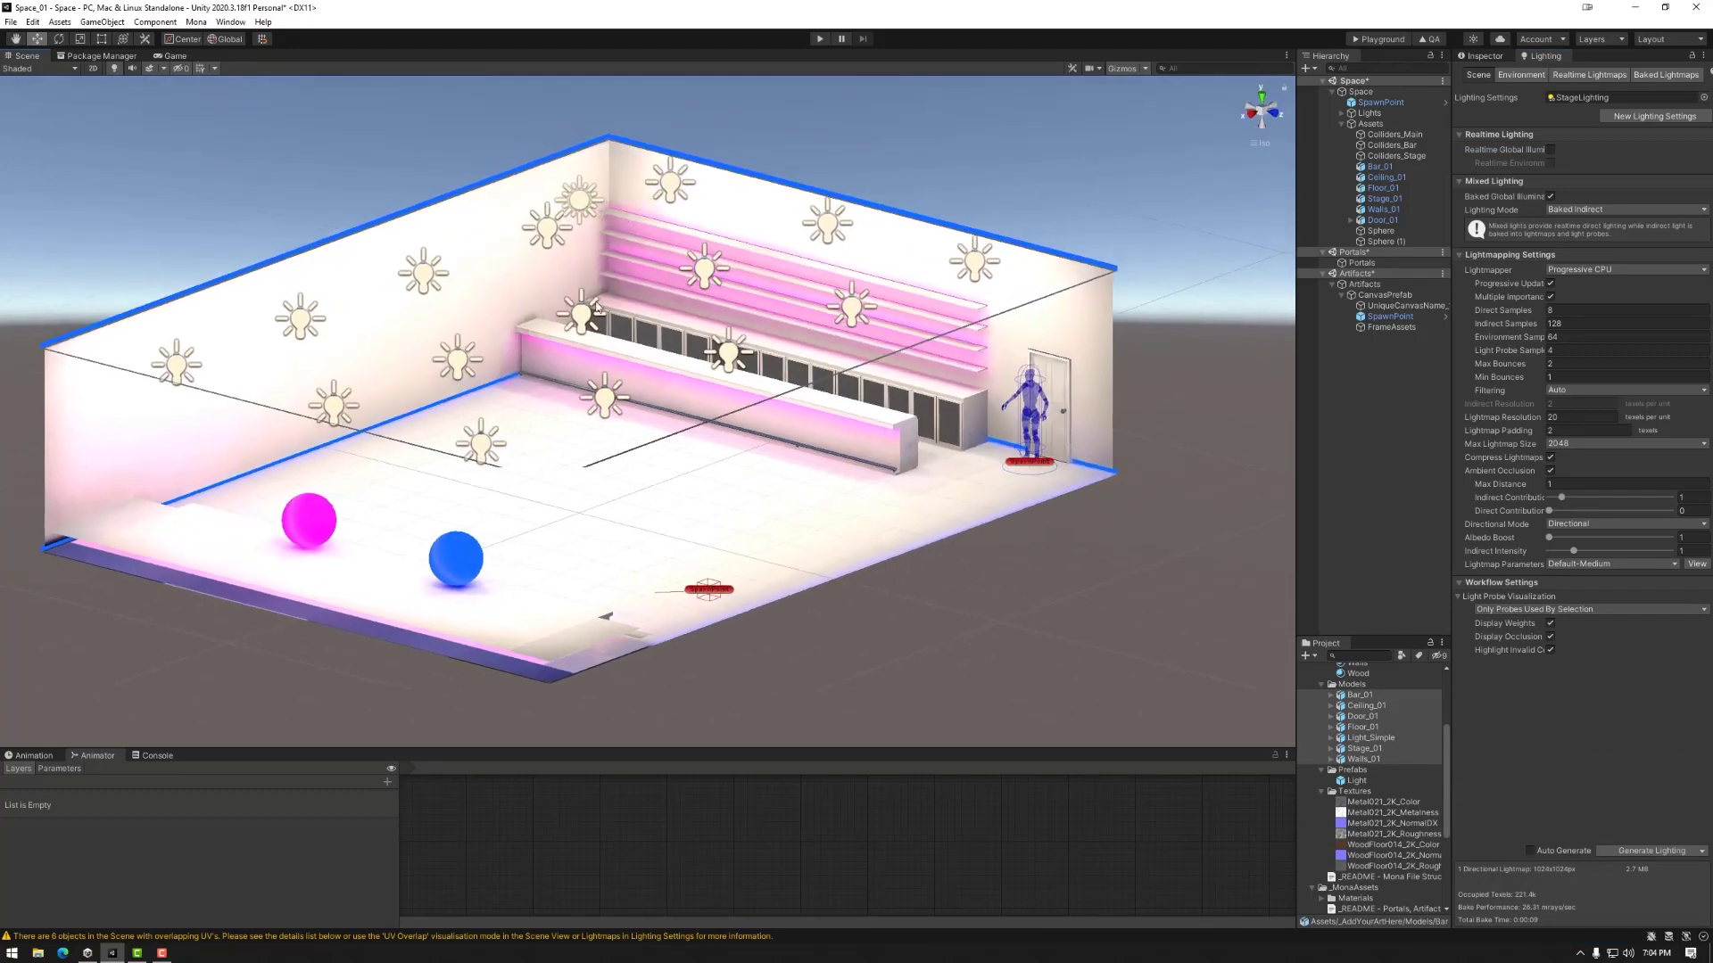
alt+drag(598, 290, 664, 259)
scroll(664, 258, up, 2)
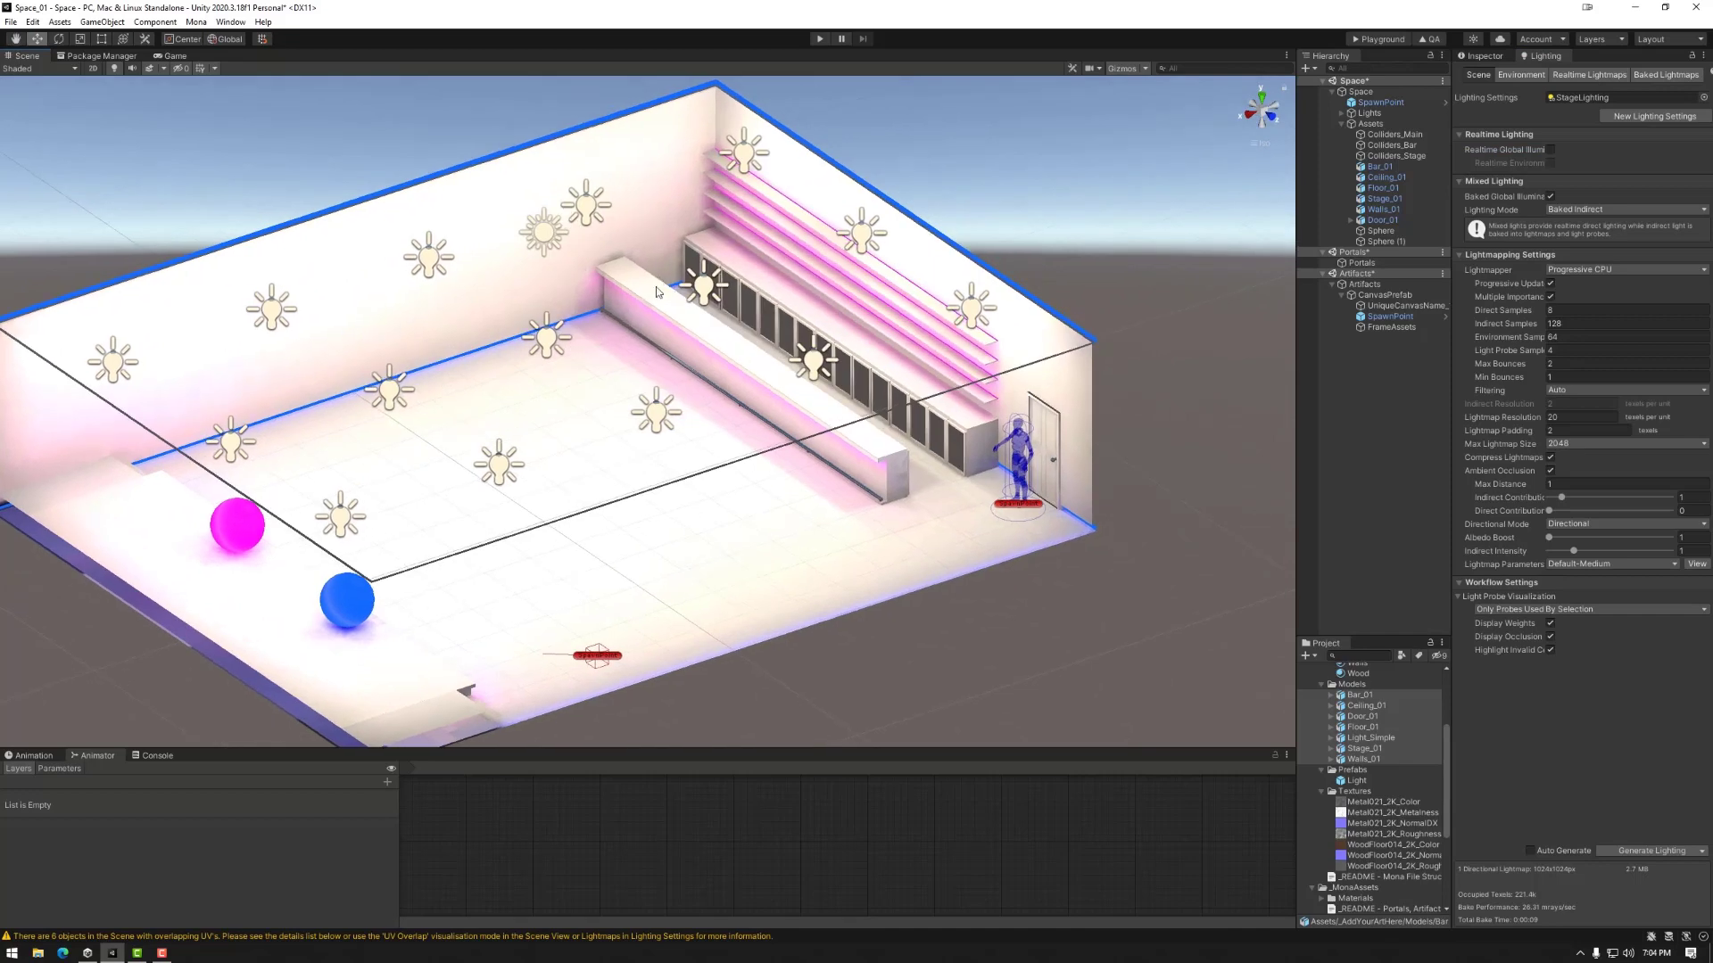
alt+drag(596, 502, 380, 182)
scroll(420, 201, up, 2)
alt+drag(437, 269, 950, 546)
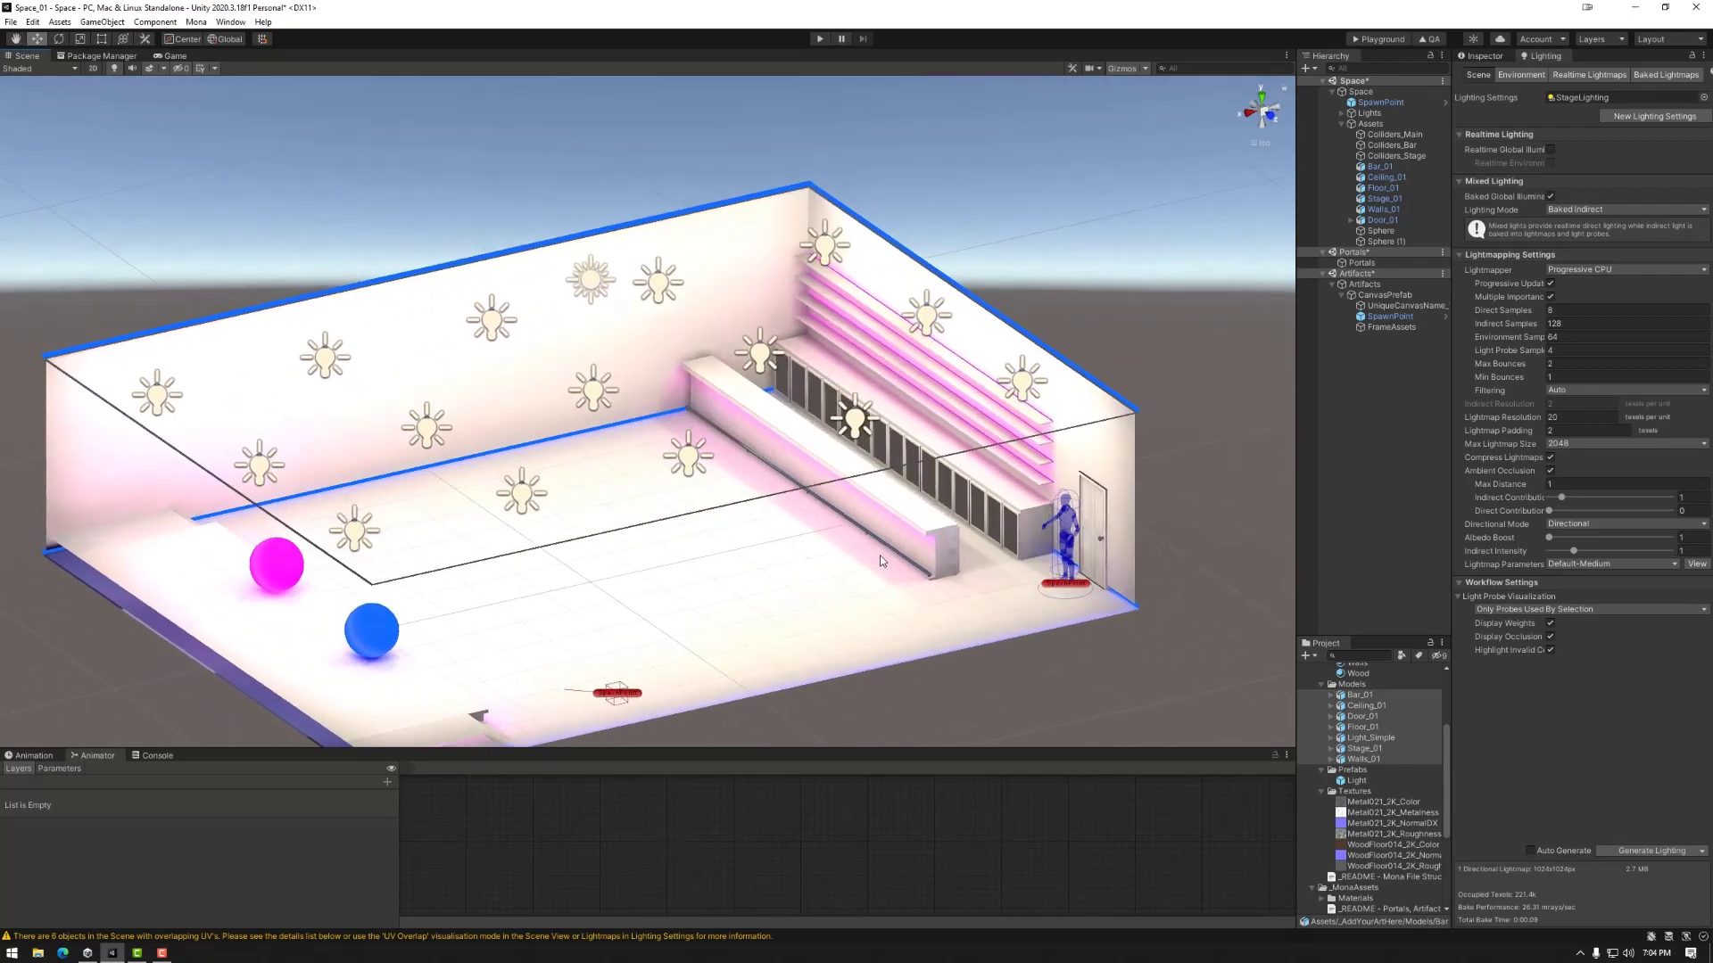
Open the new lightmap atlas in a large preview from Baked Lightmaps, then close it.
click(1665, 75)
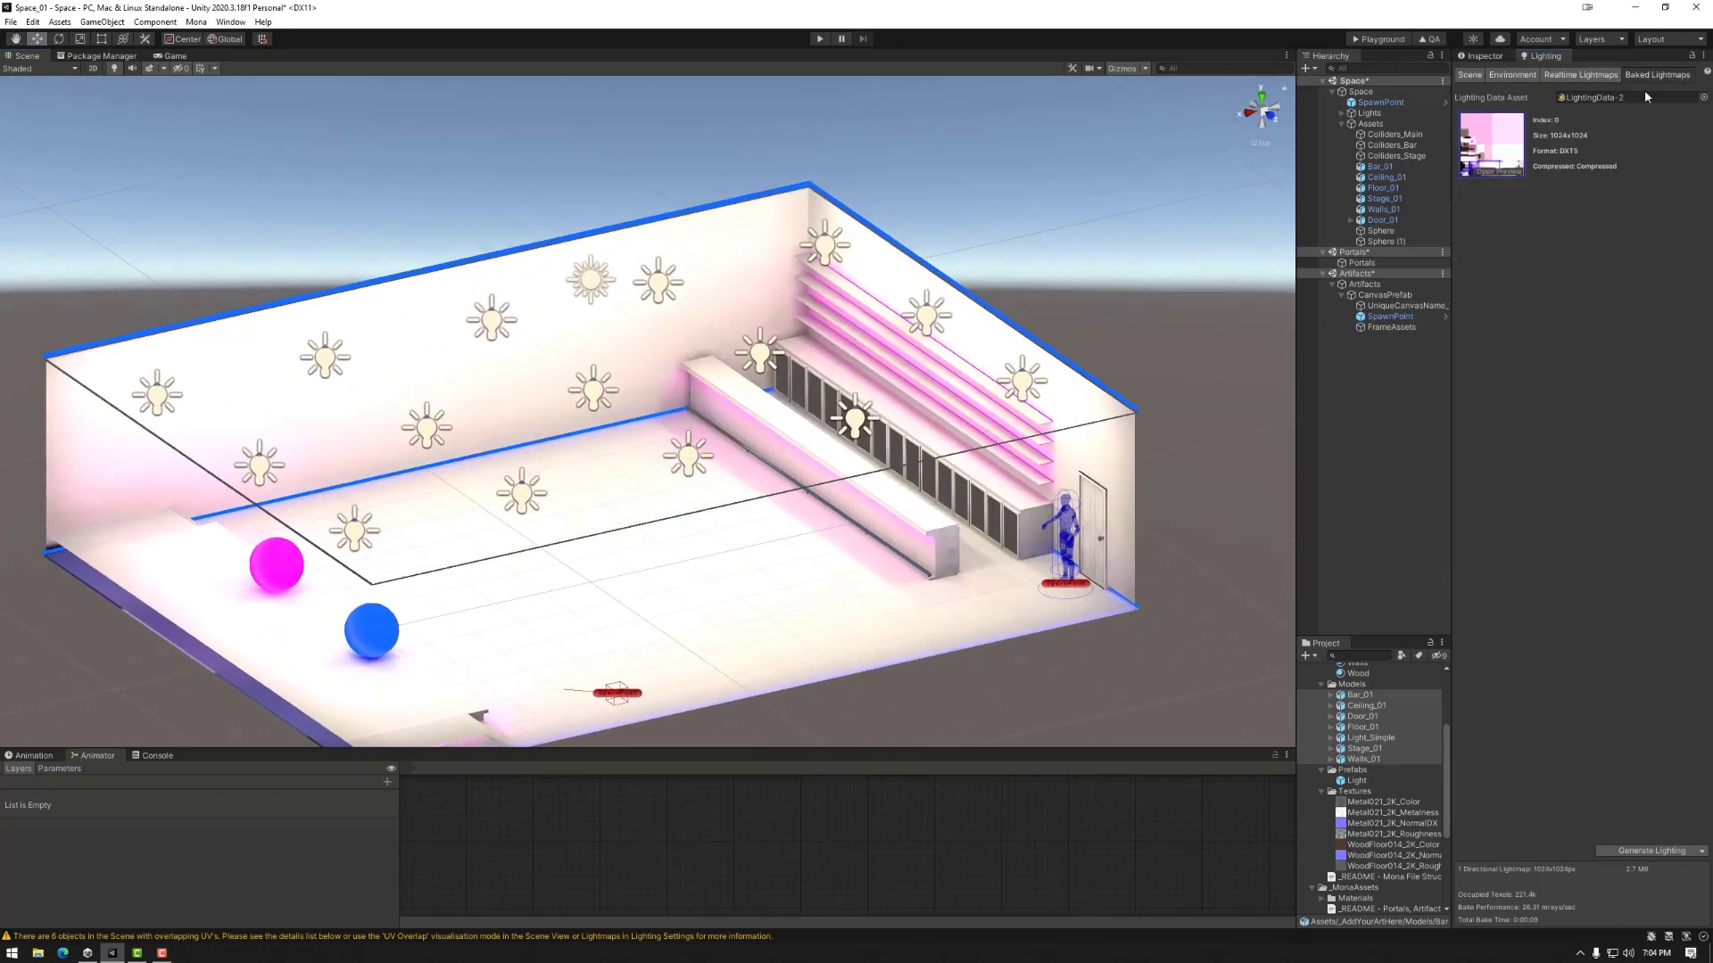
click(1497, 174)
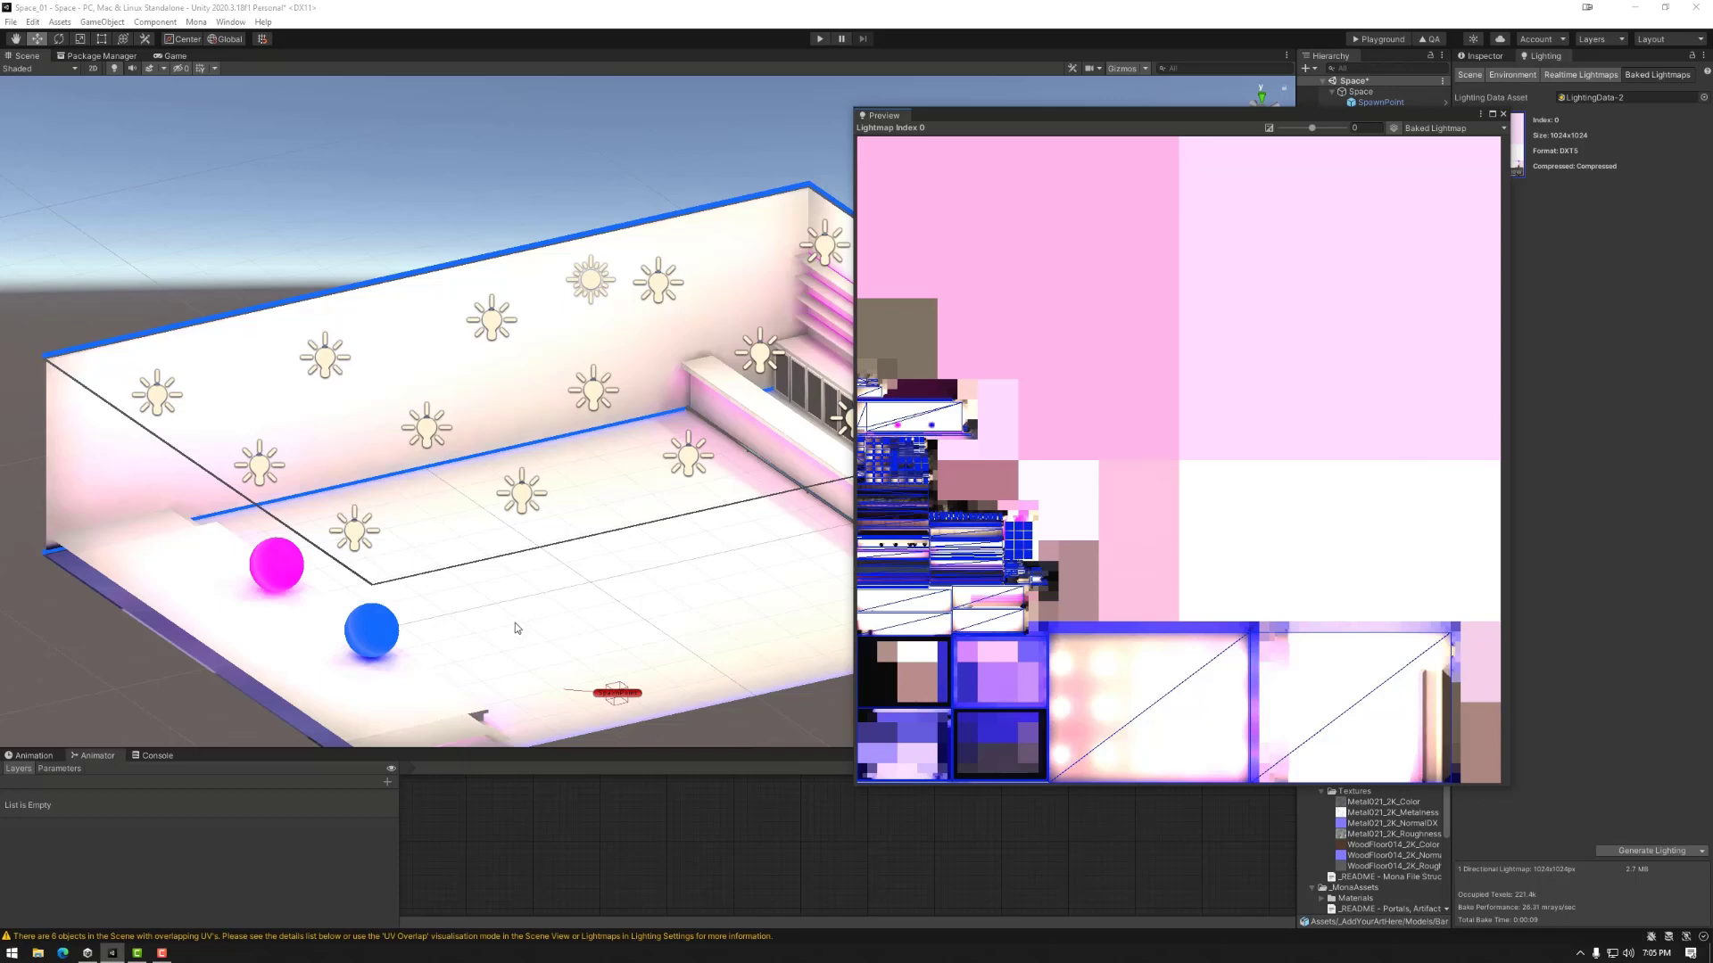
click(1503, 113)
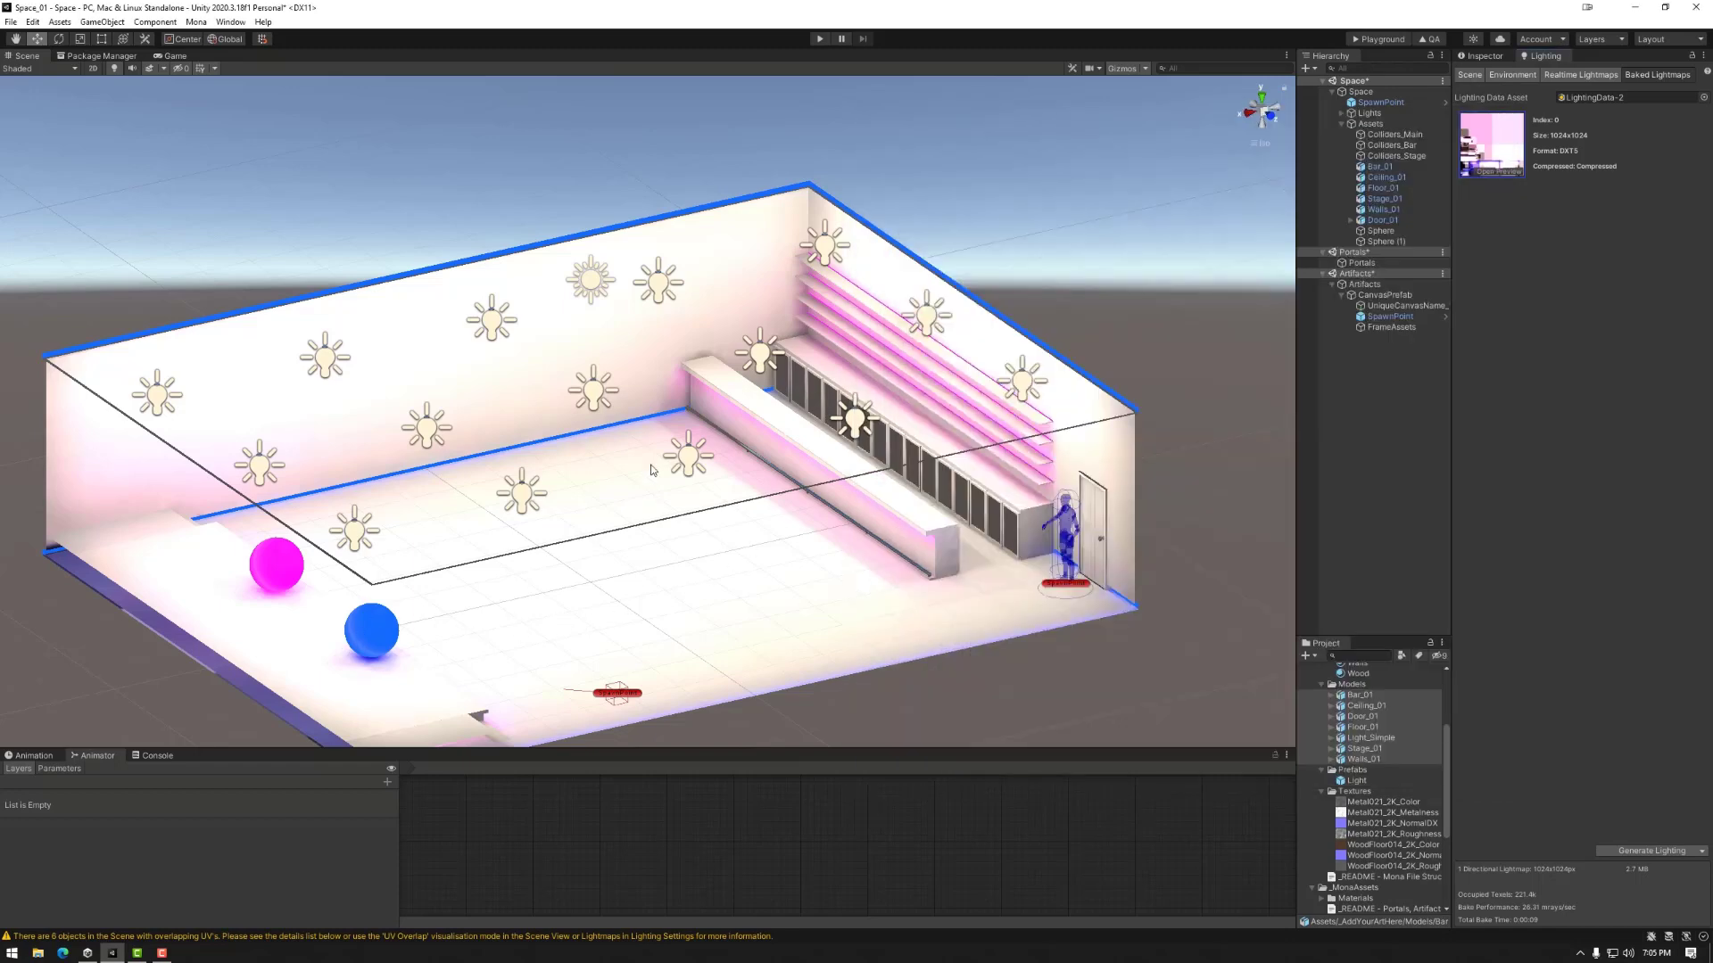
alt+drag(802, 563, 763, 520)
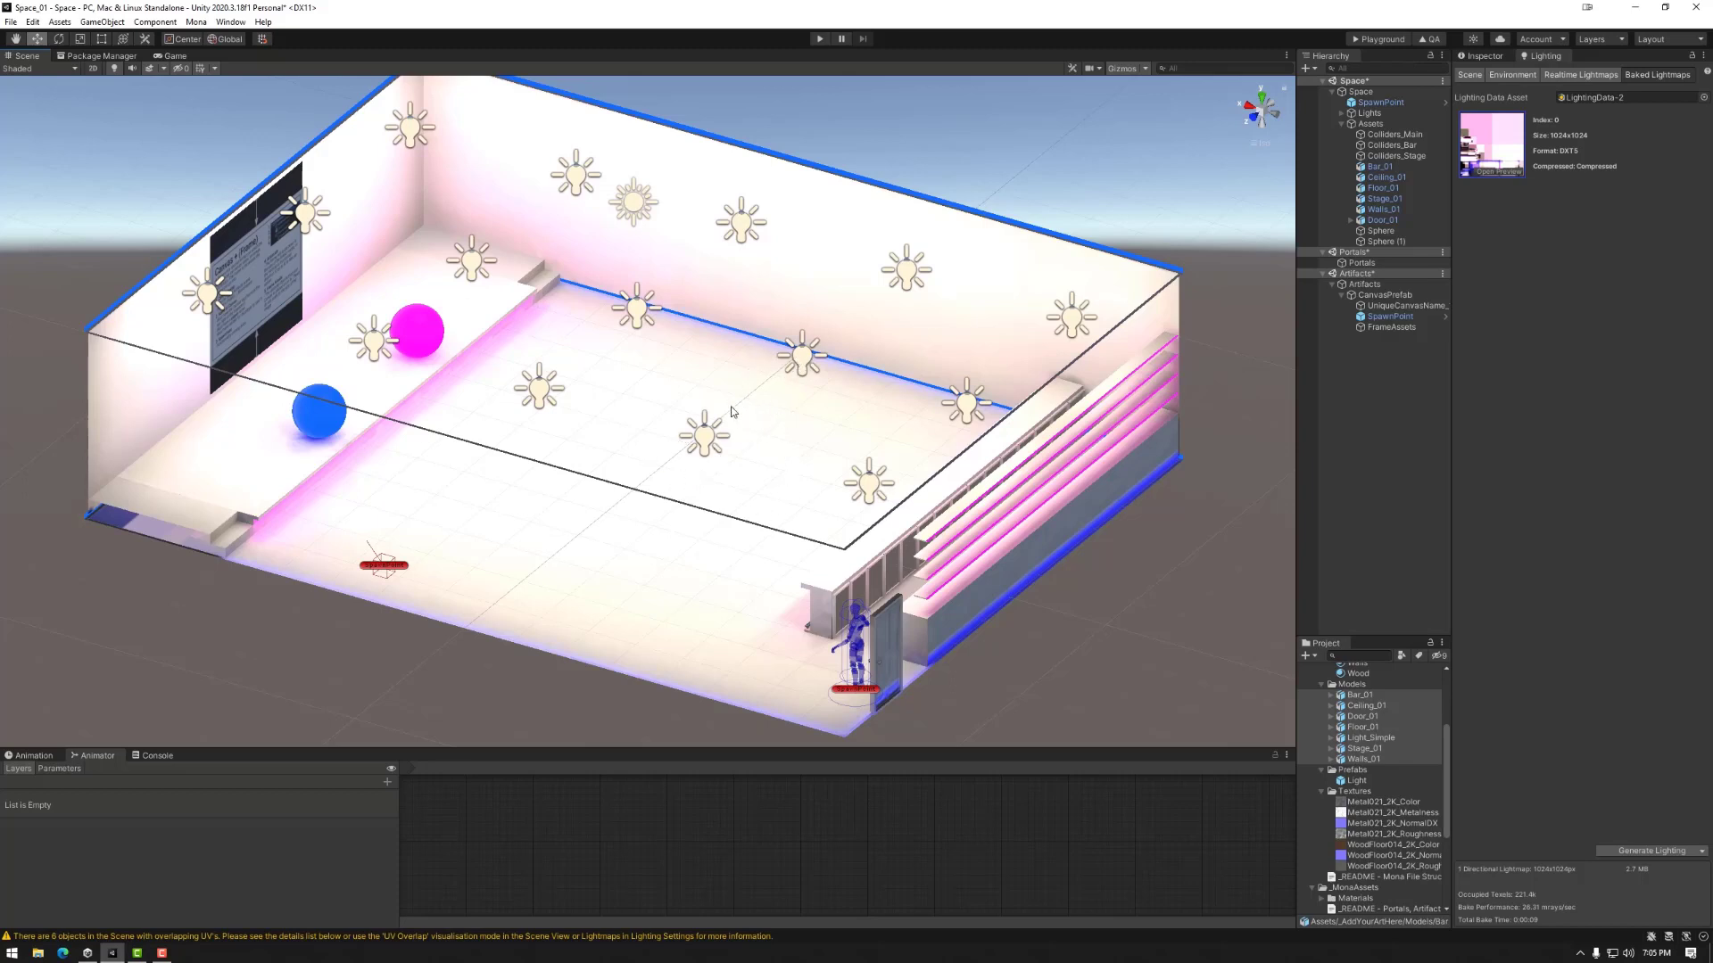
Set the Point Light intensity inside Light (10) to 0.7.
click(805, 360)
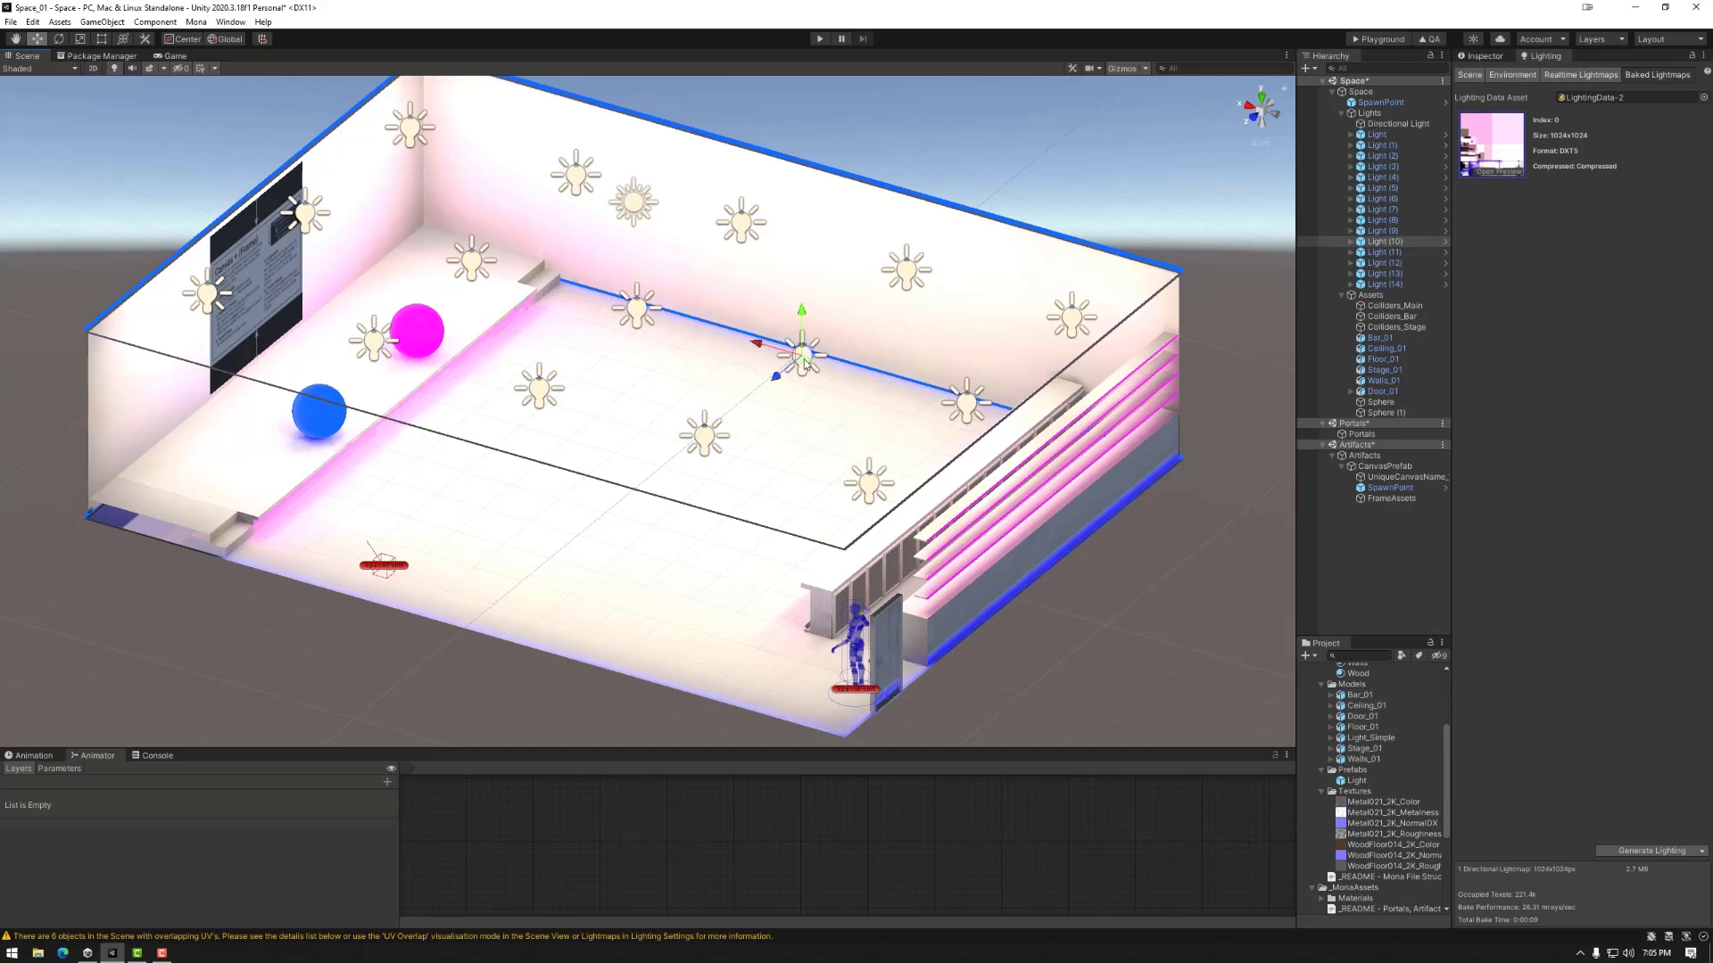
click(1350, 242)
click(1391, 253)
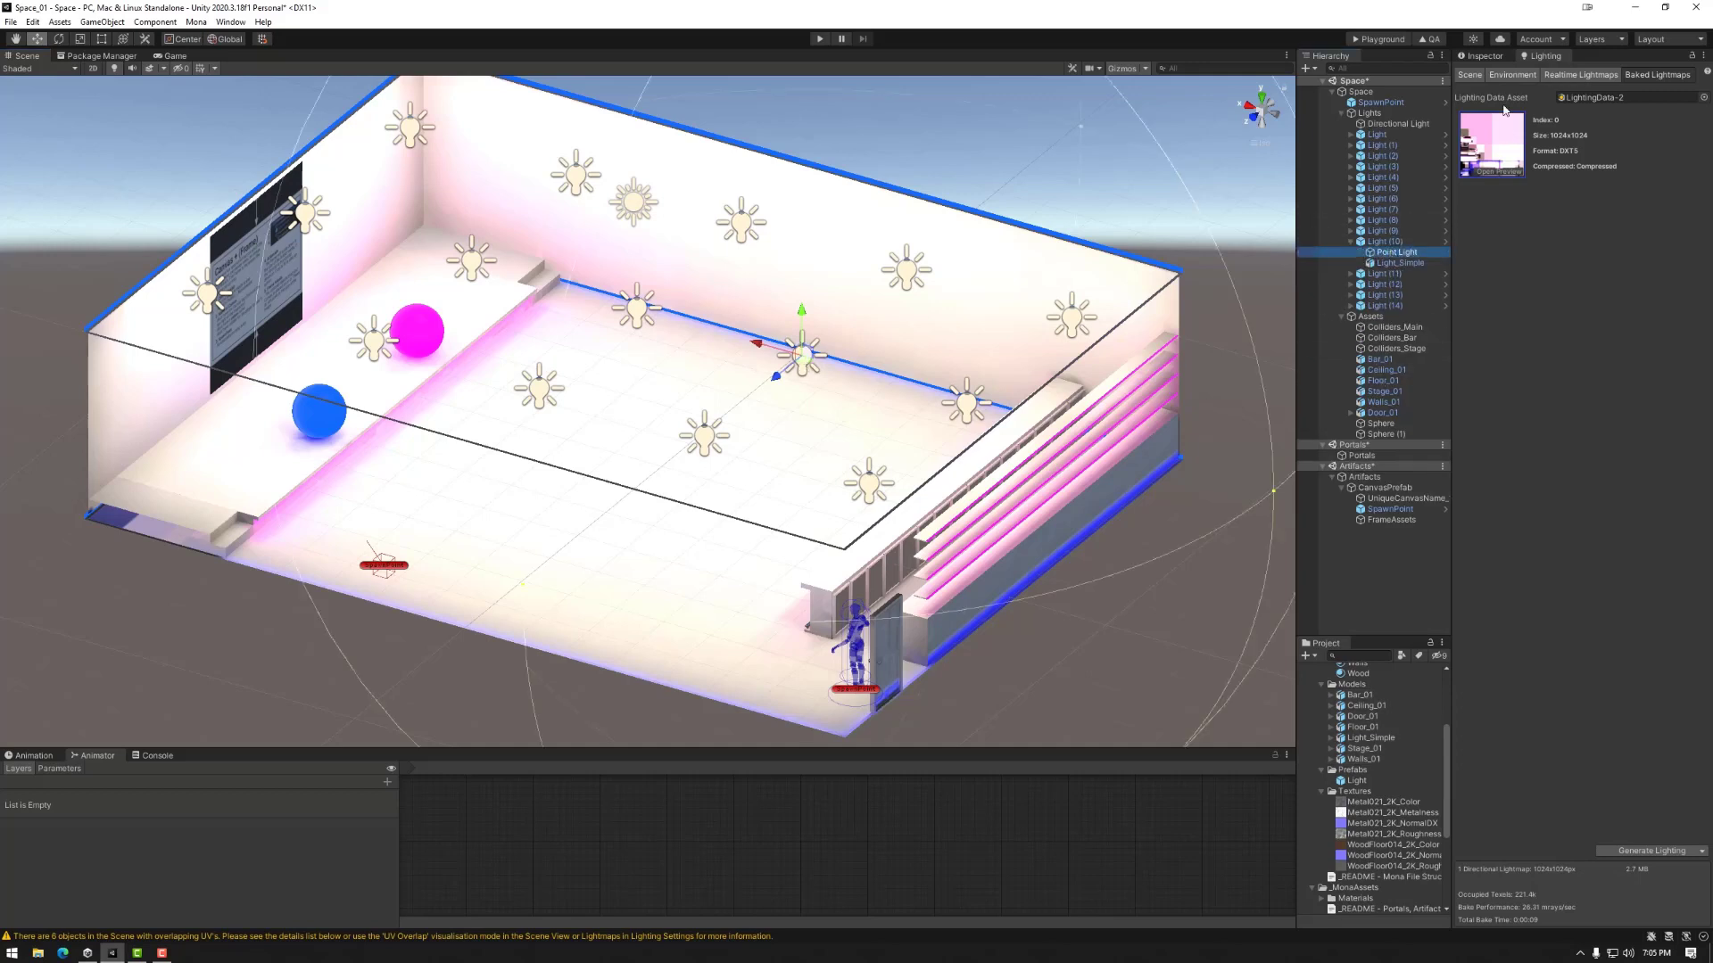
click(1481, 55)
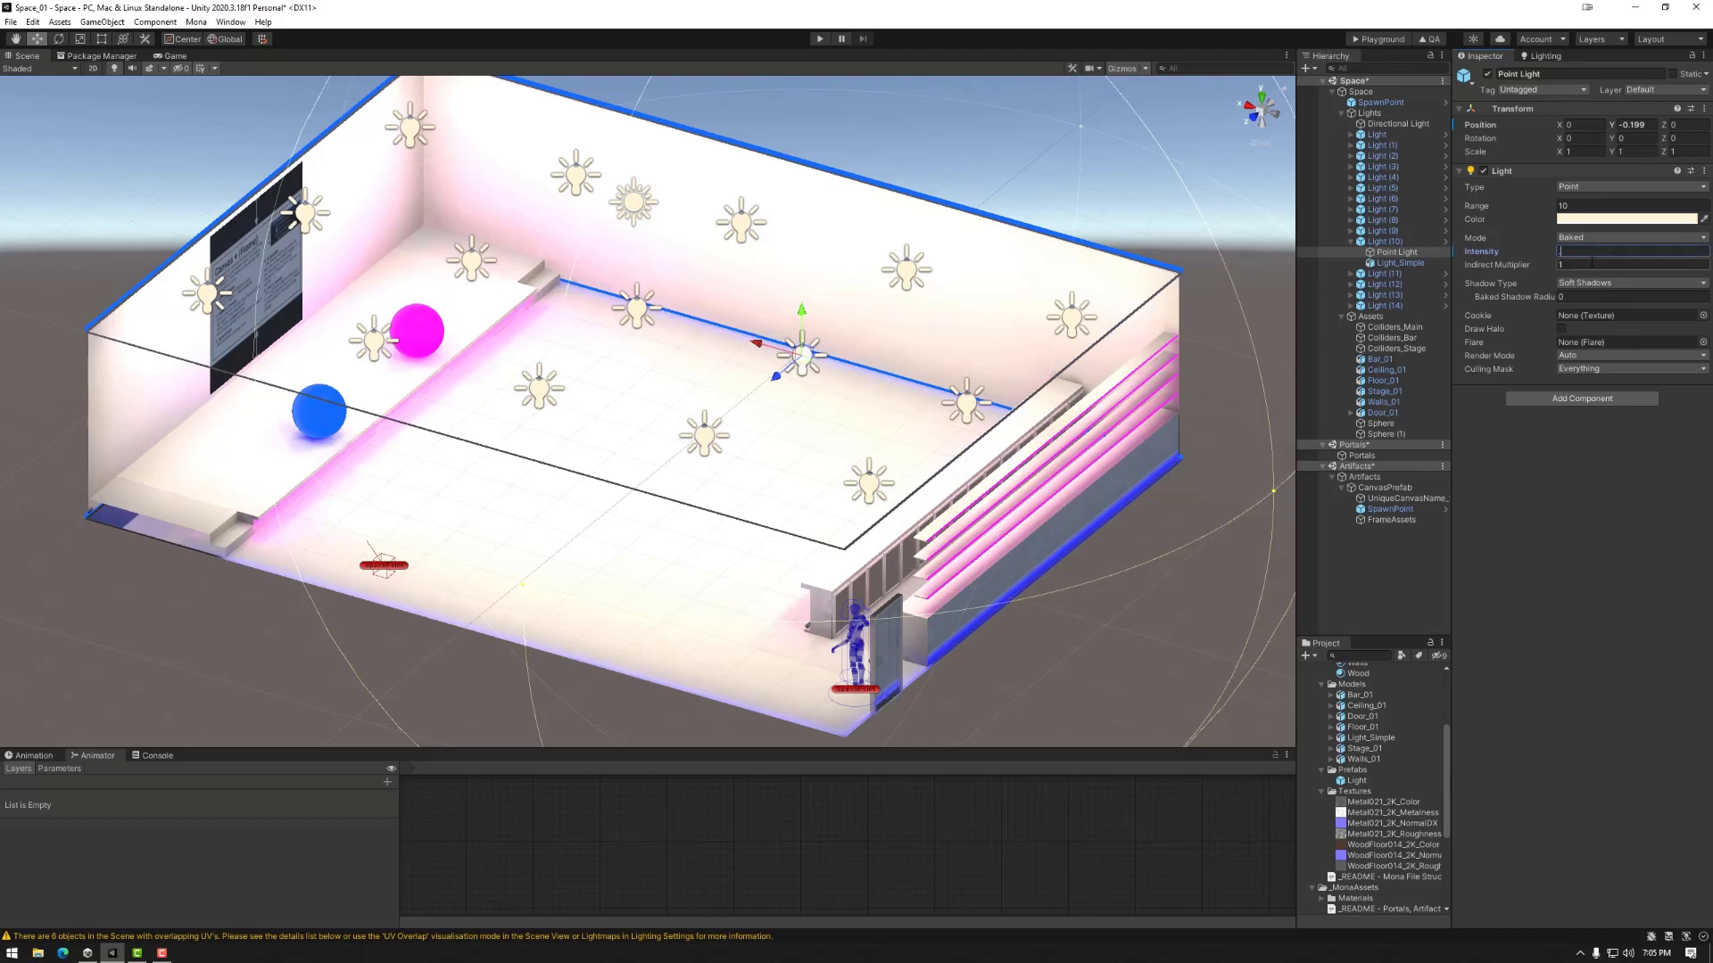
key(Return)
click(1650, 90)
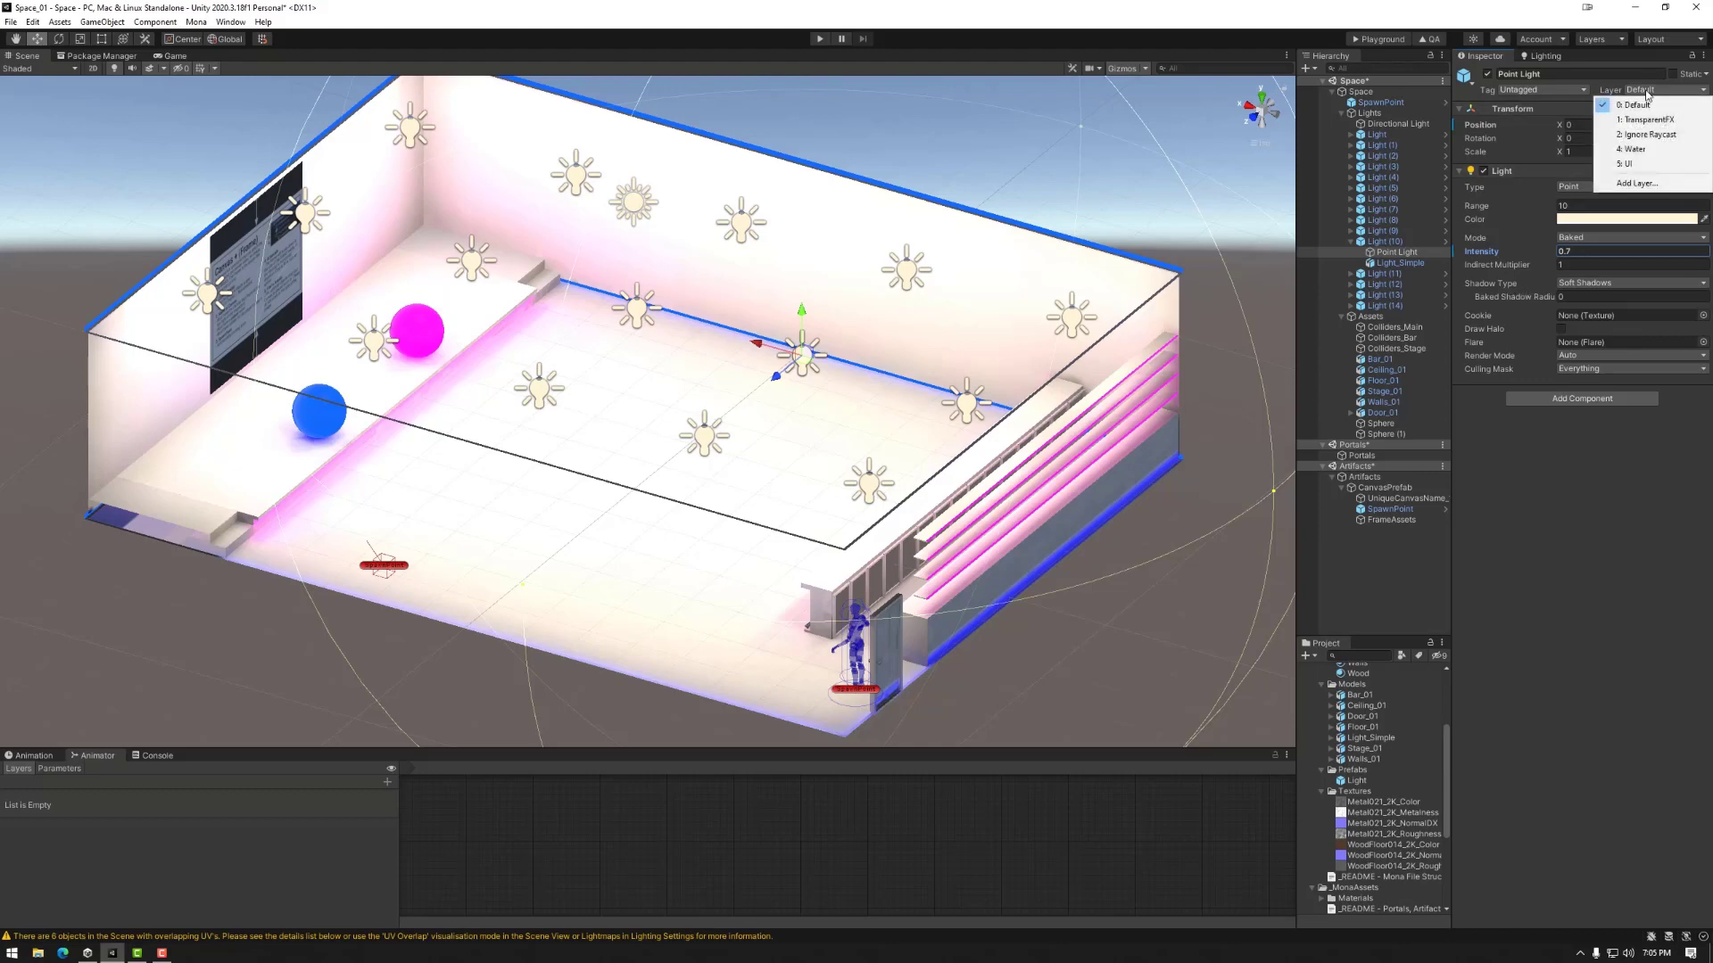
Apply all Light (10) prefab overrides, then check Light (9)'s point light uses 0.7.
click(1384, 242)
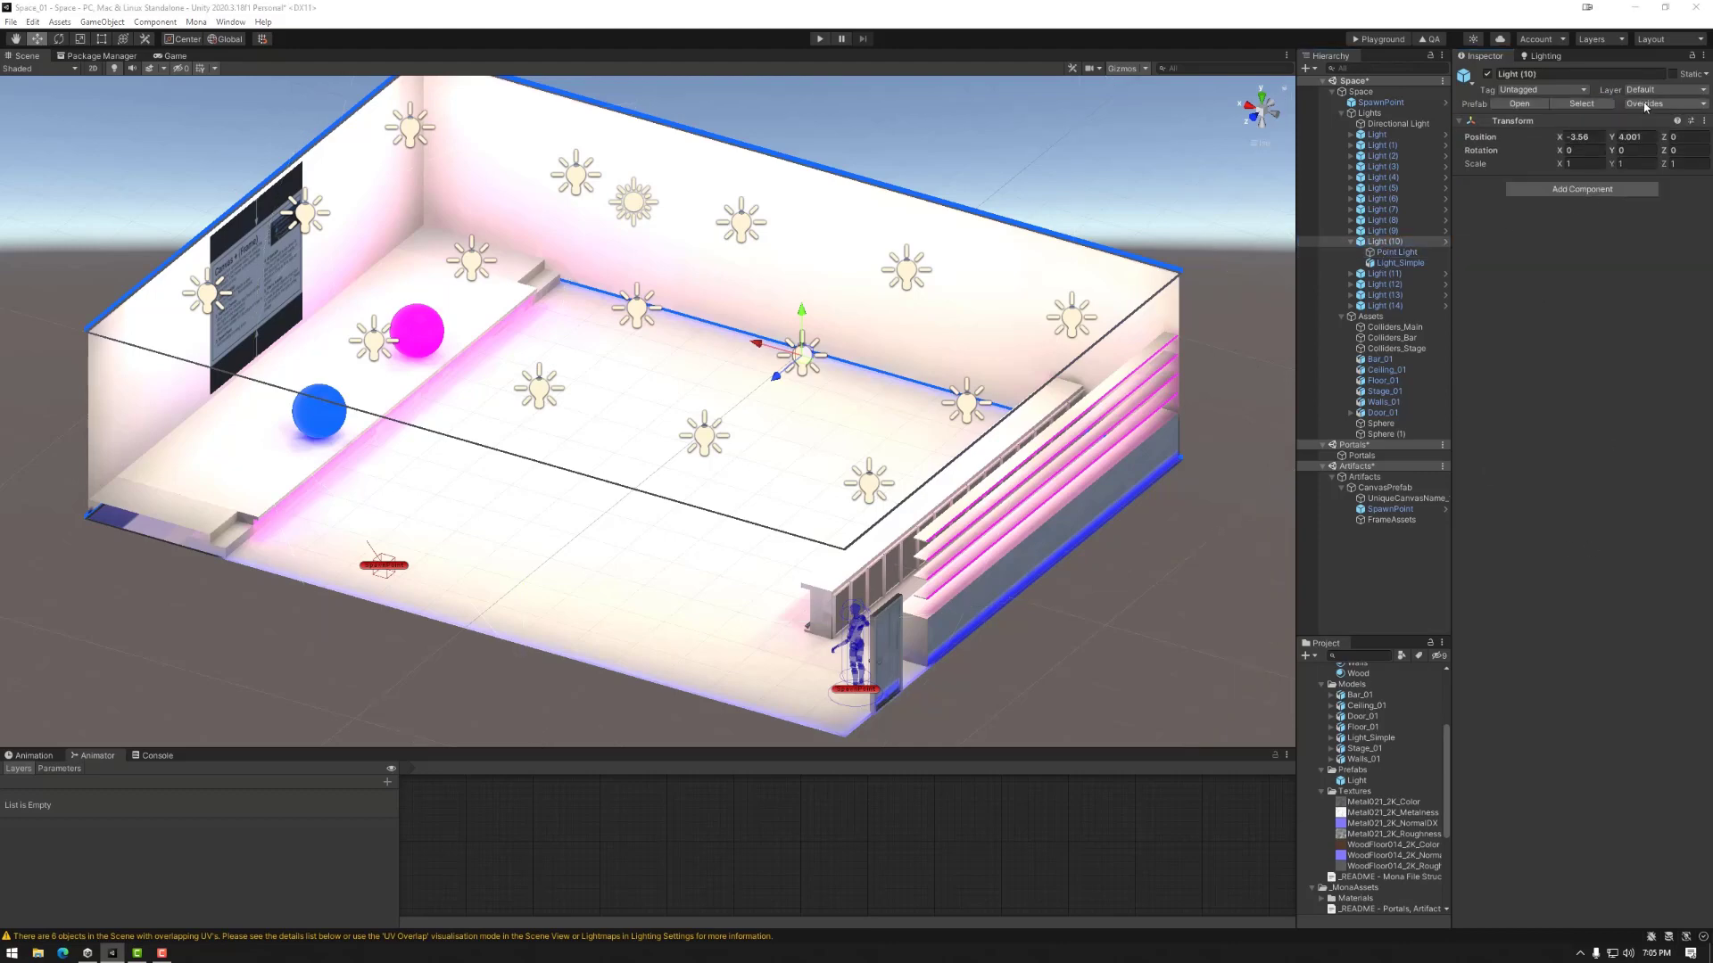
click(1644, 103)
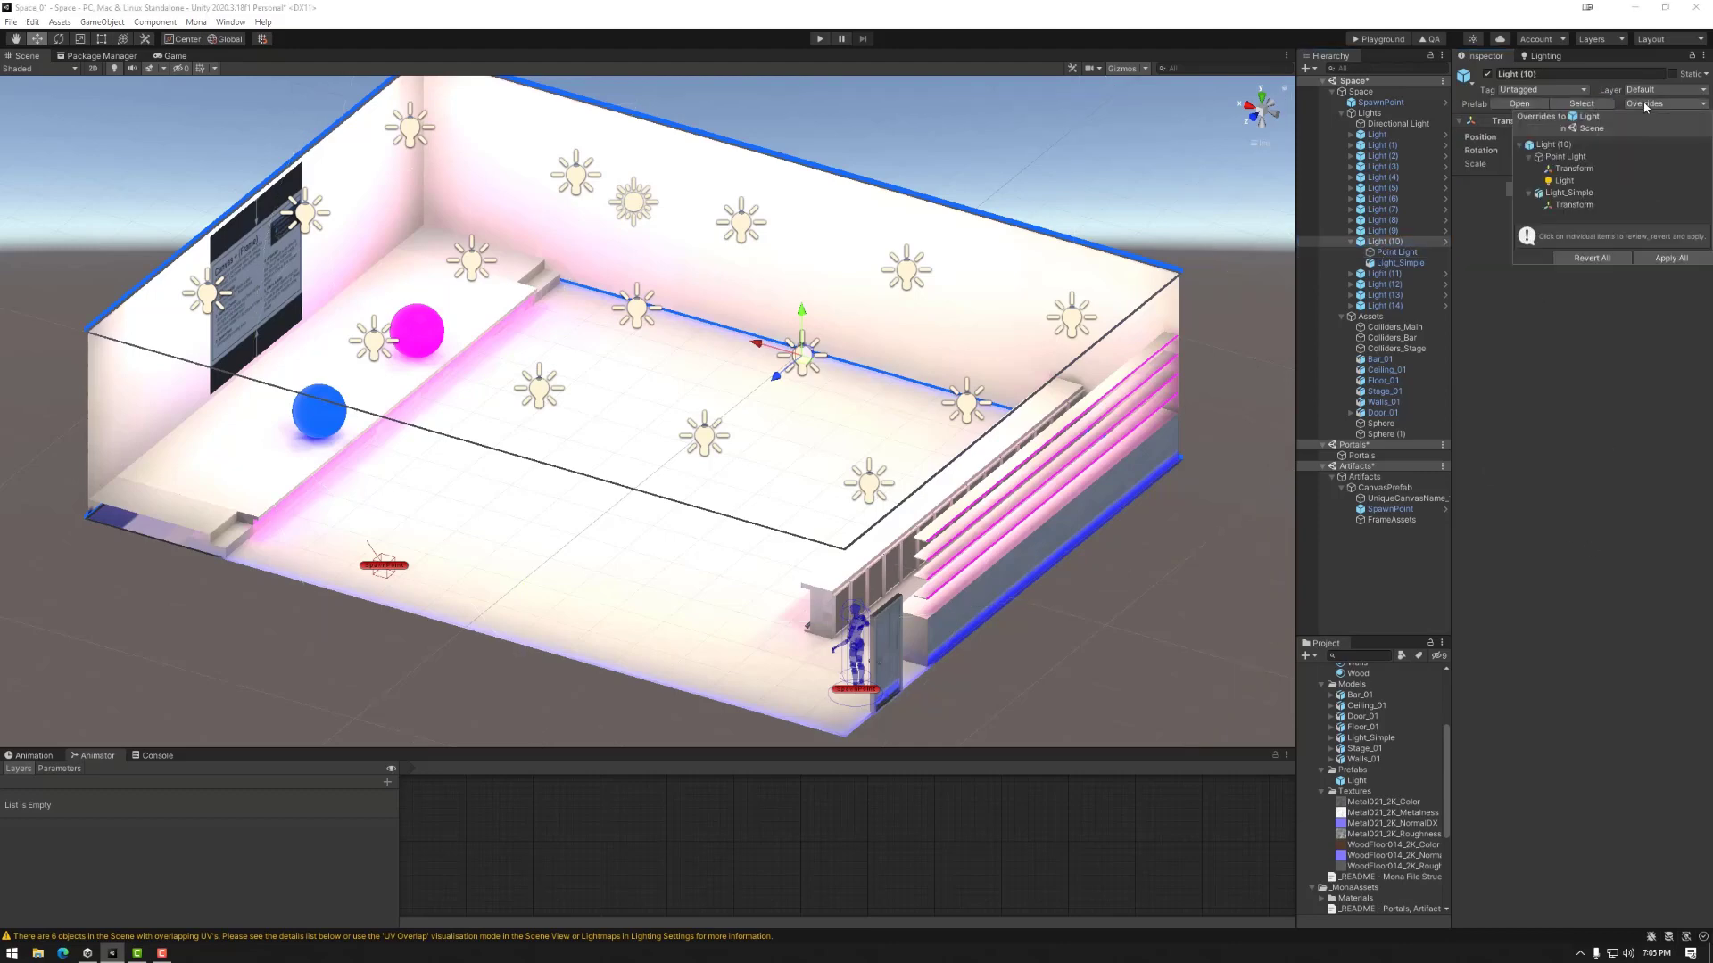
click(1671, 259)
click(1350, 231)
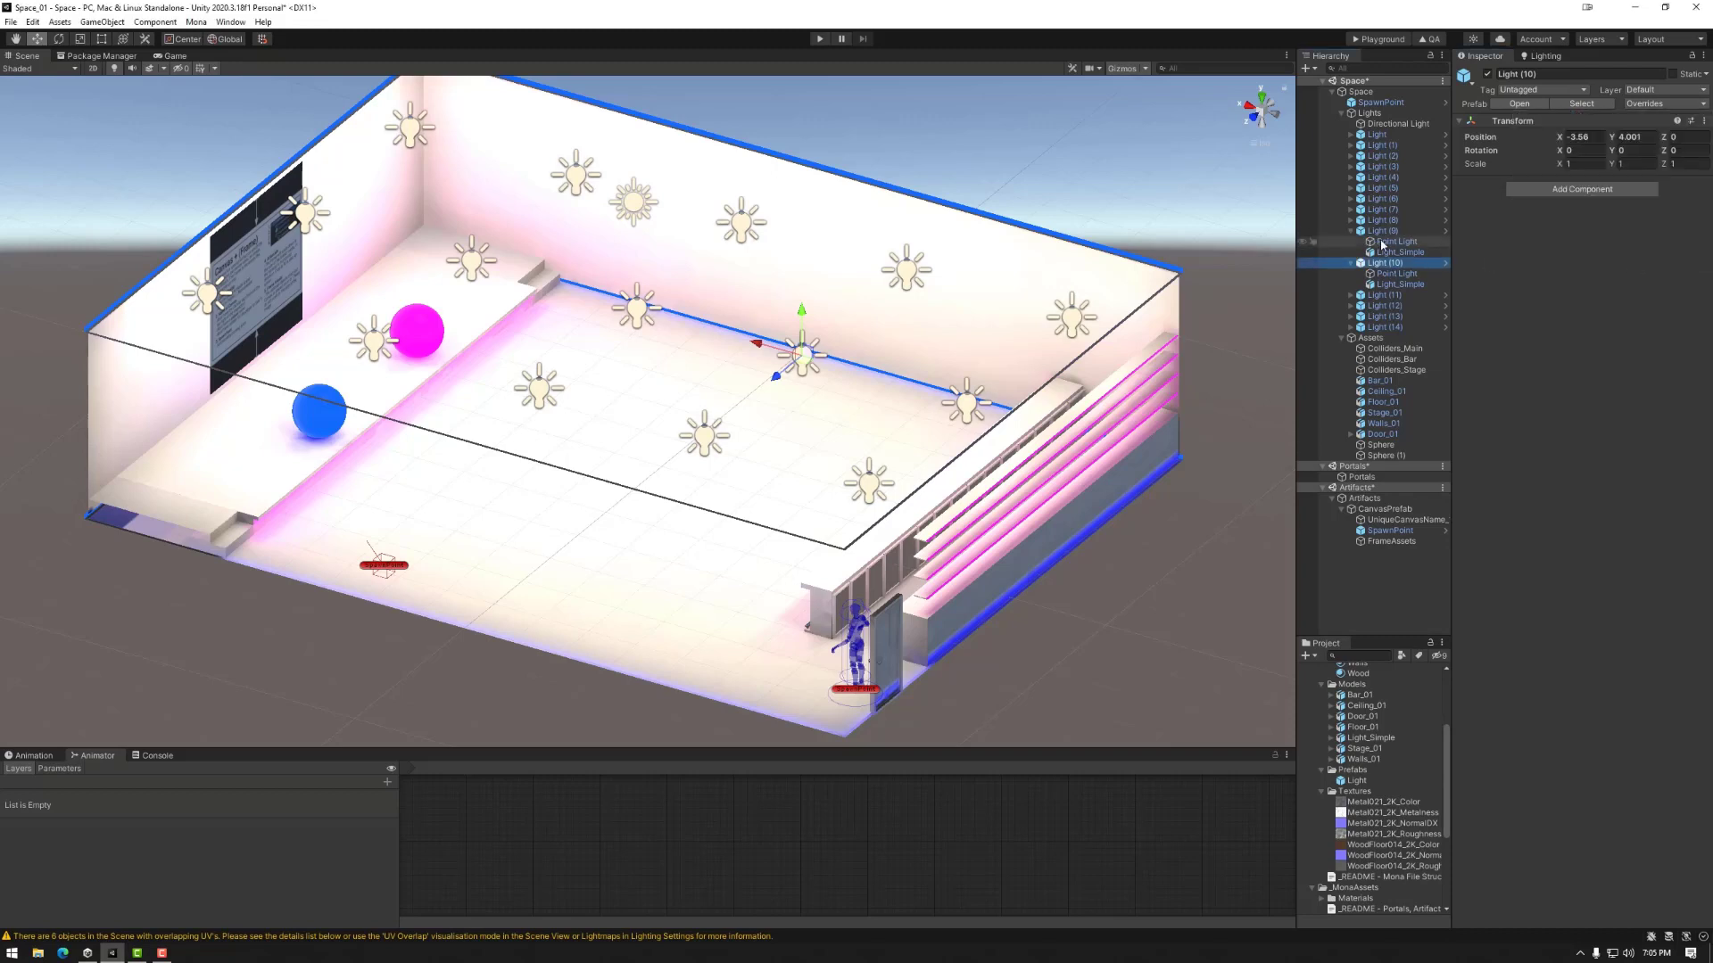
click(1393, 242)
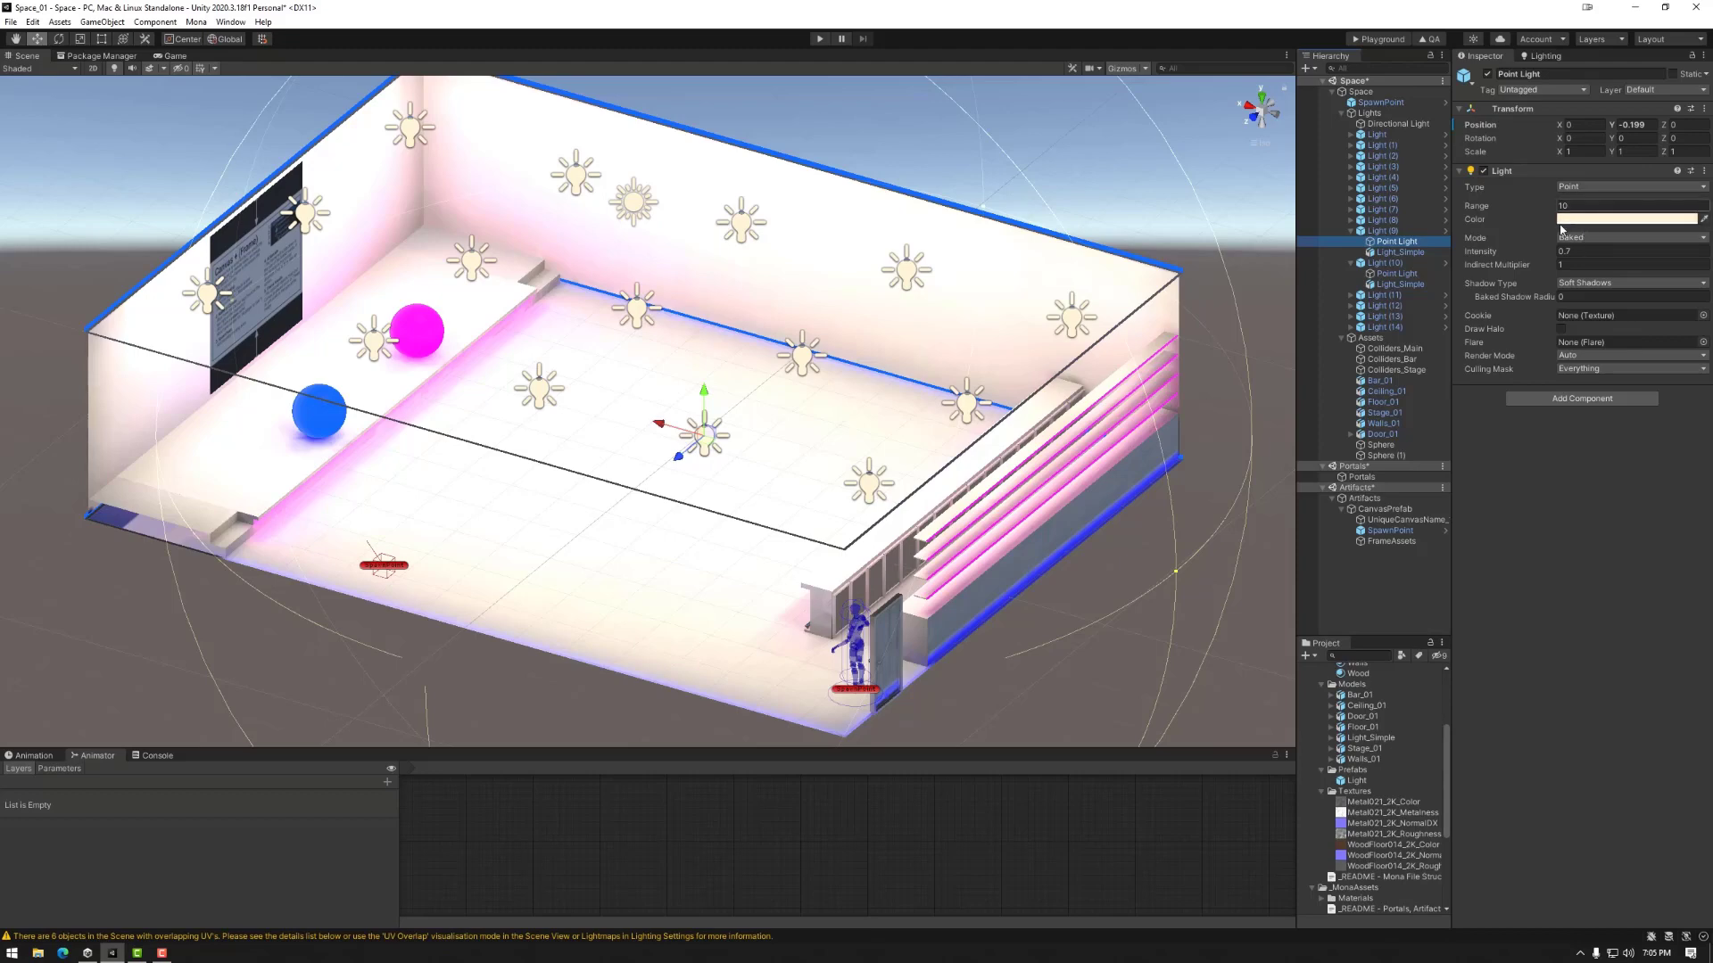
alt+drag(741, 573, 829, 490)
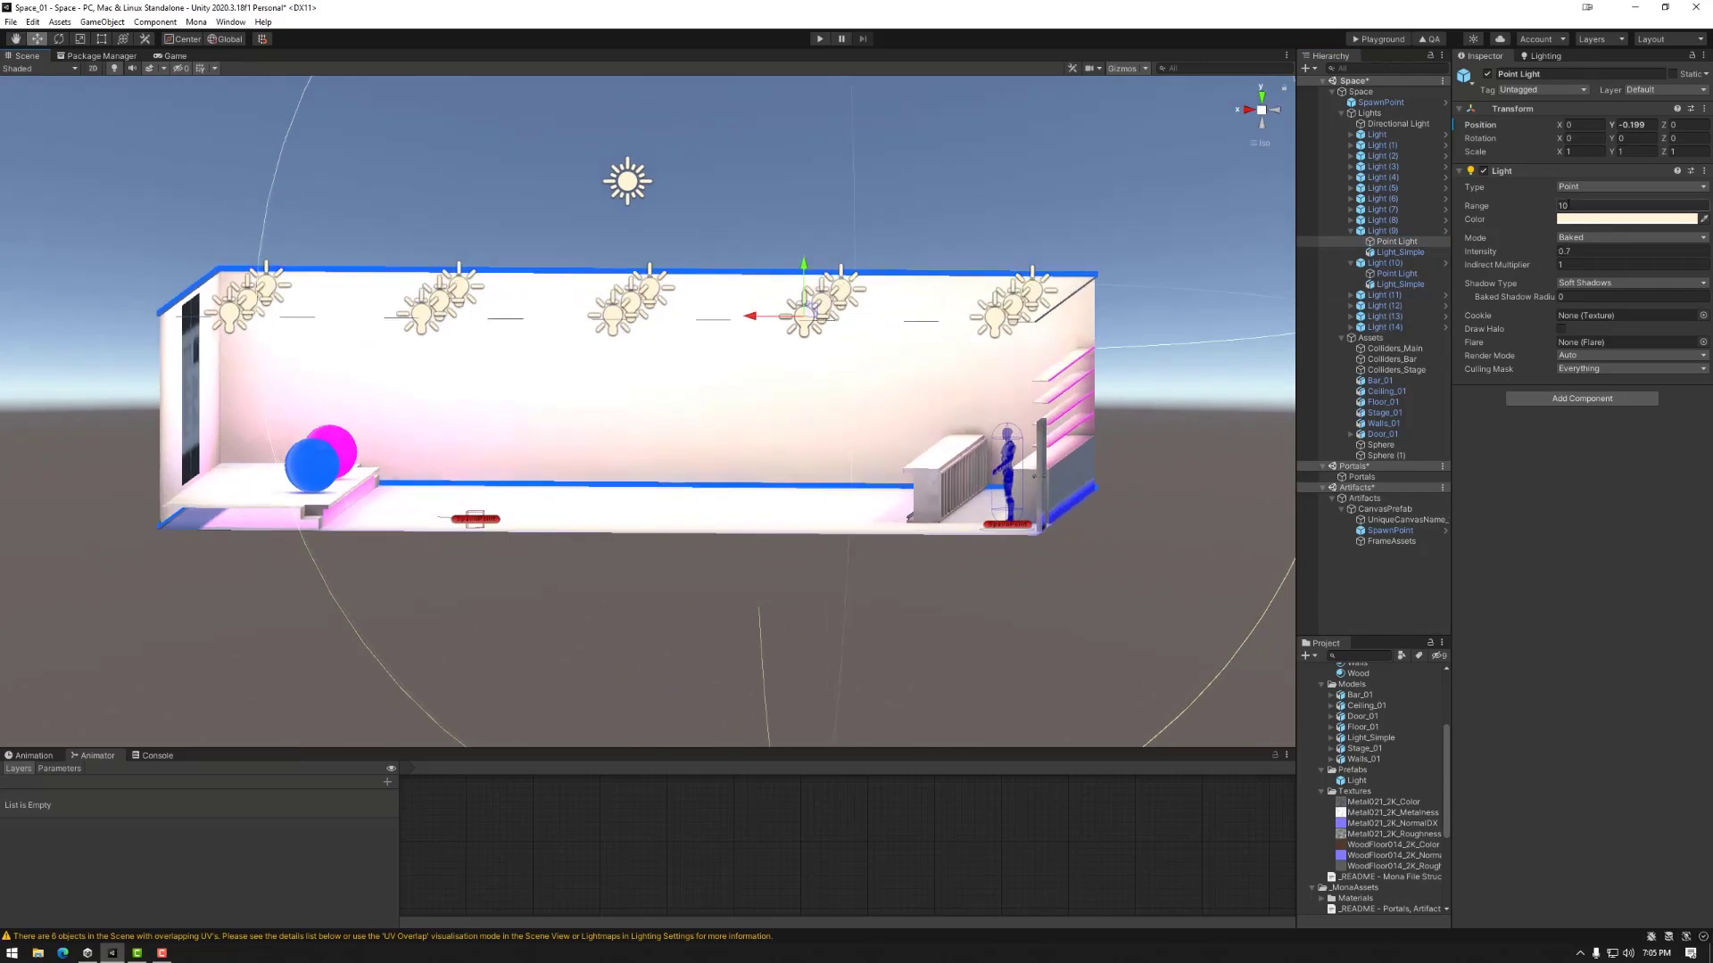
alt+drag(678, 393, 377, 424)
scroll(321, 429, up, 8)
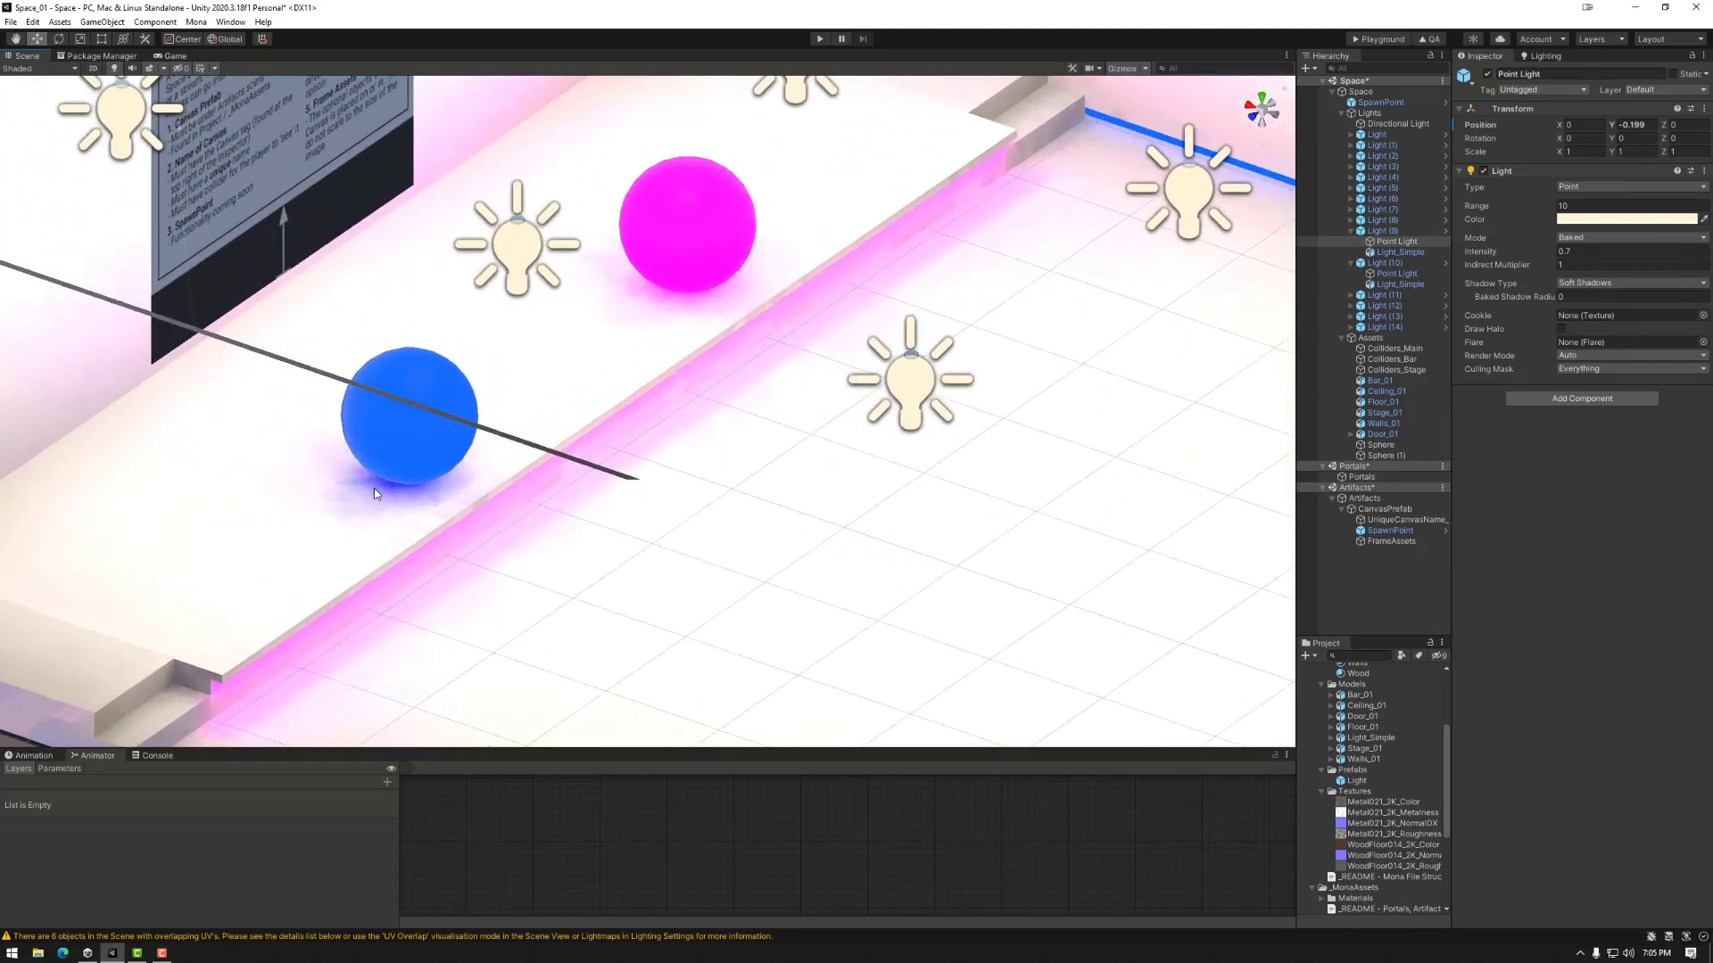
scroll(669, 305, down, 4)
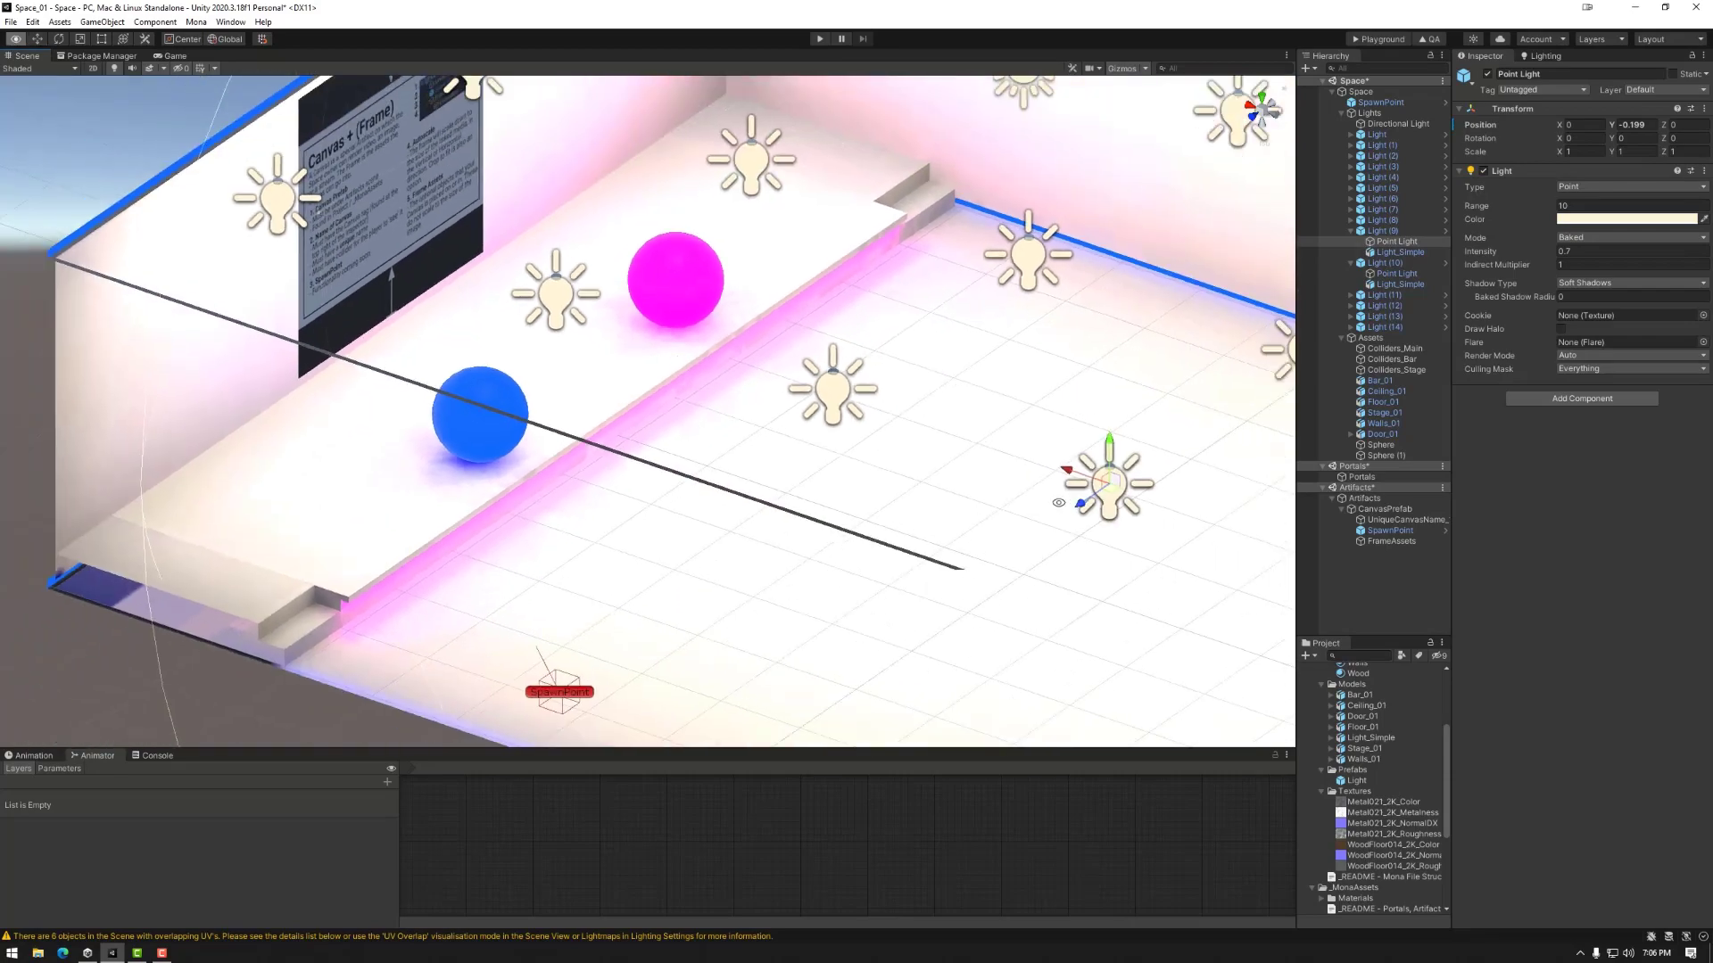
middle_drag(1044, 493, 738, 432)
alt+drag(1050, 411, 1011, 455)
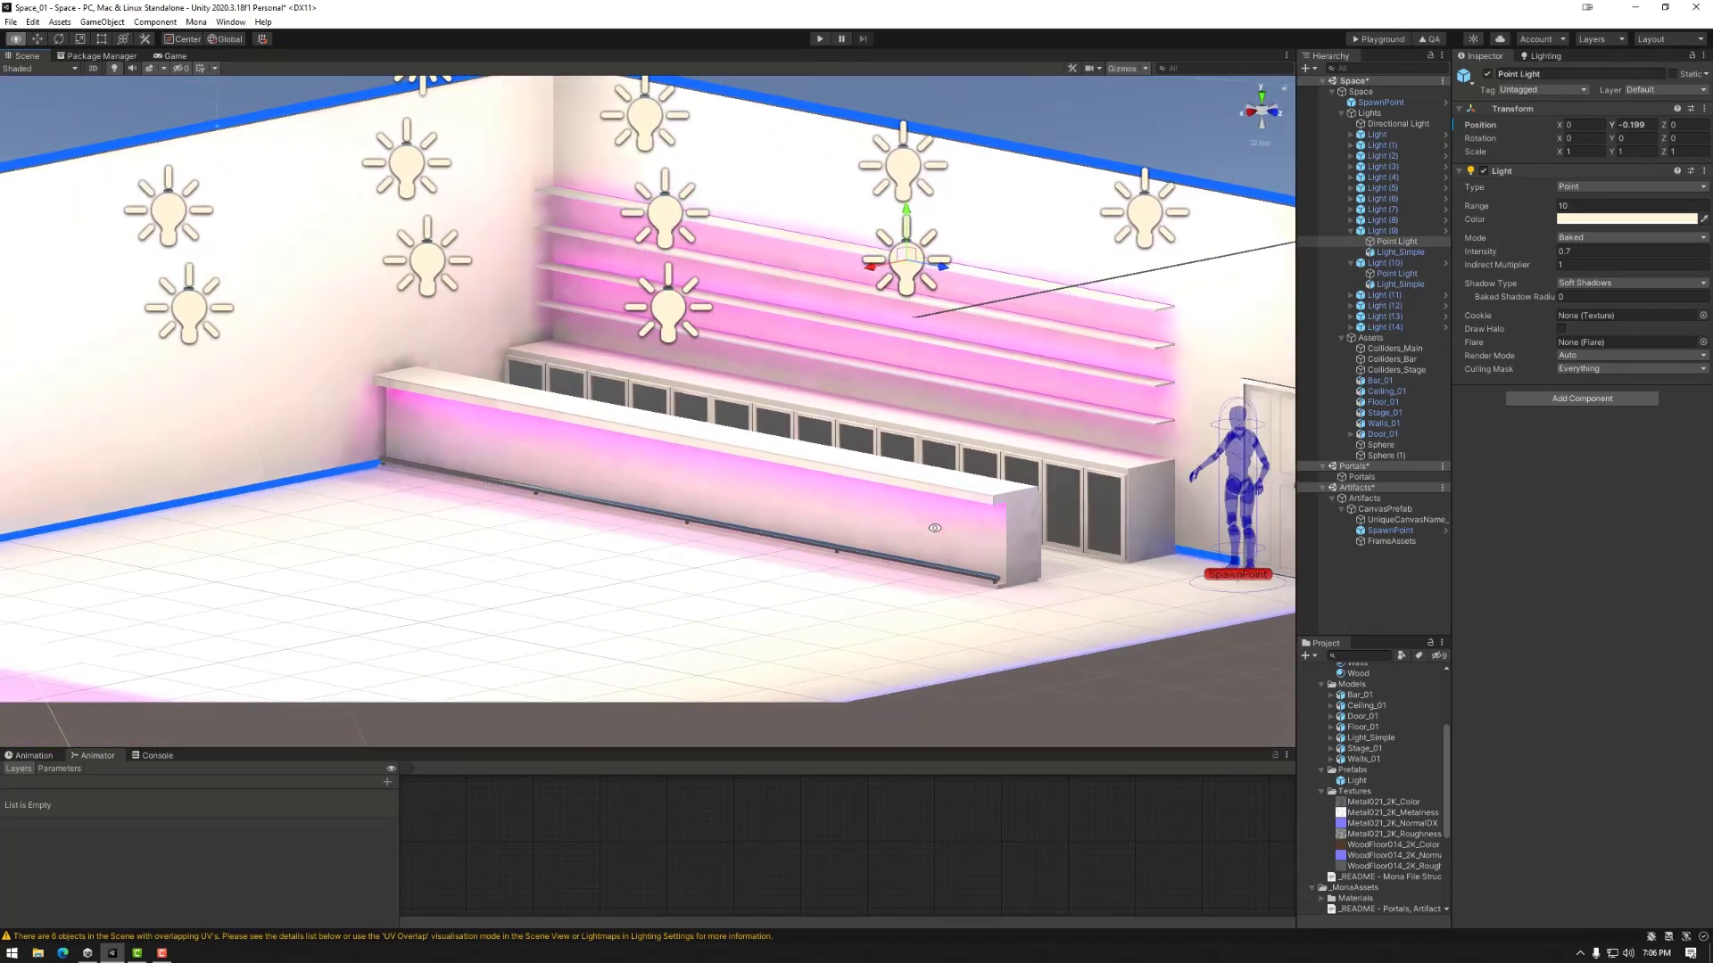
alt+drag(932, 526, 1127, 229)
scroll(619, 490, down, 3)
scroll(798, 466, down, 3)
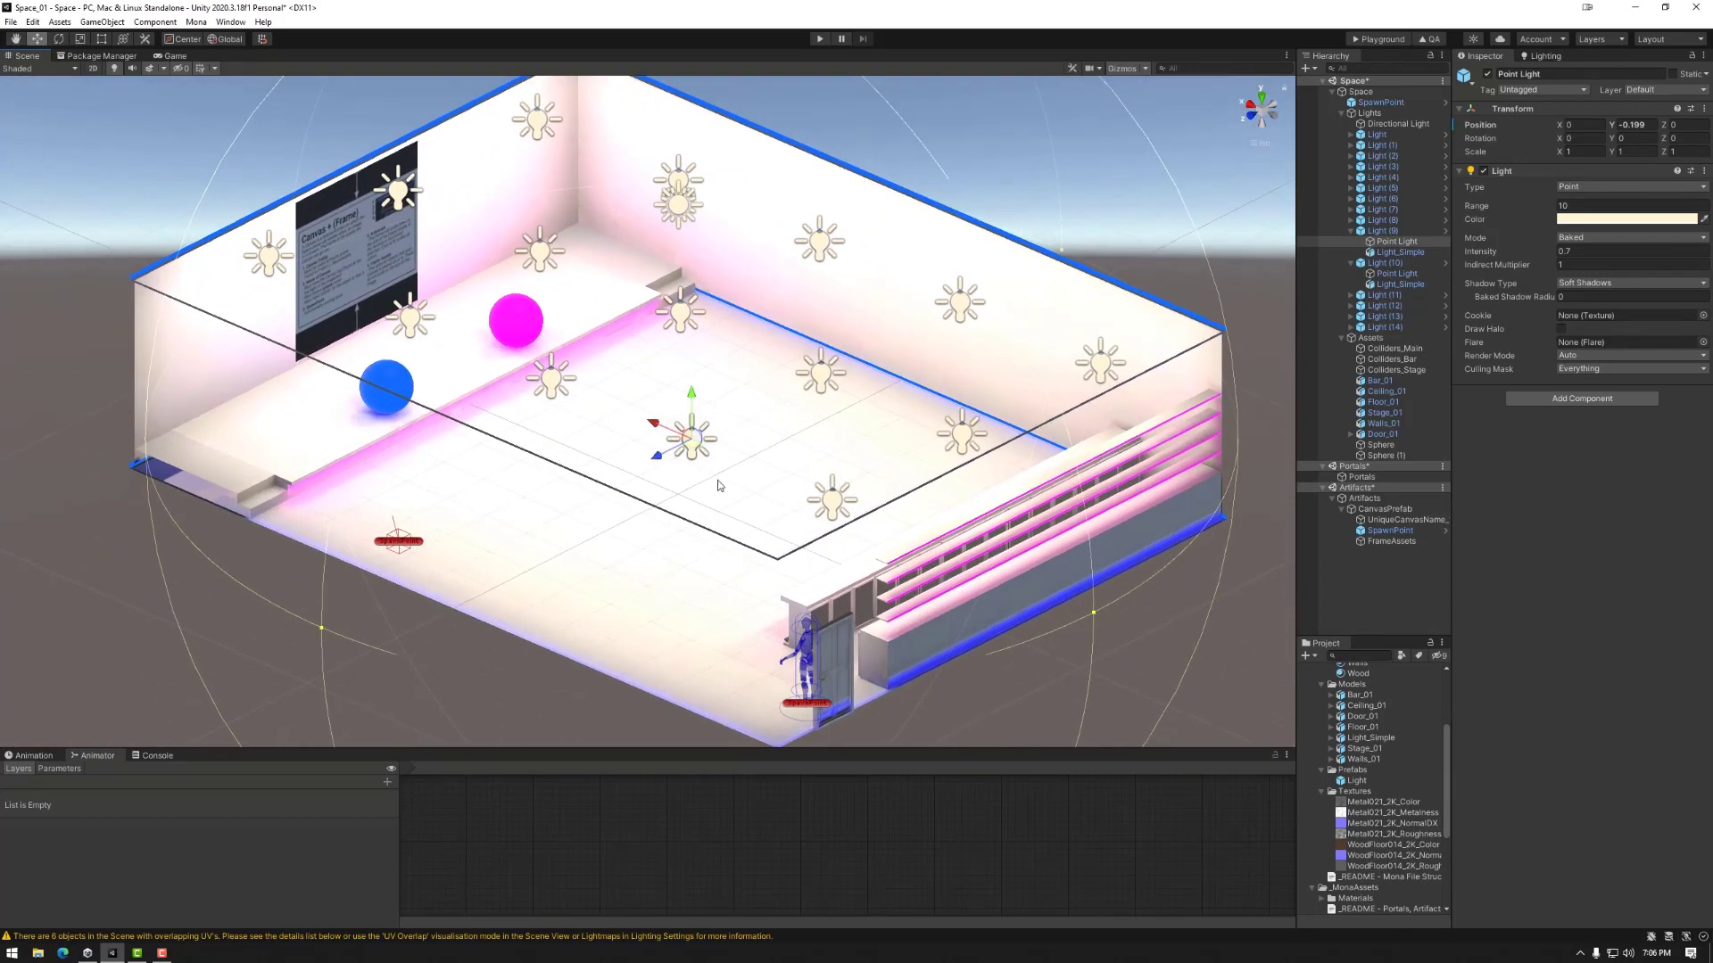
Rebake with the dimmer 0.7 ceiling lights and orbit to view the softer pink glow.
click(1540, 56)
click(1655, 851)
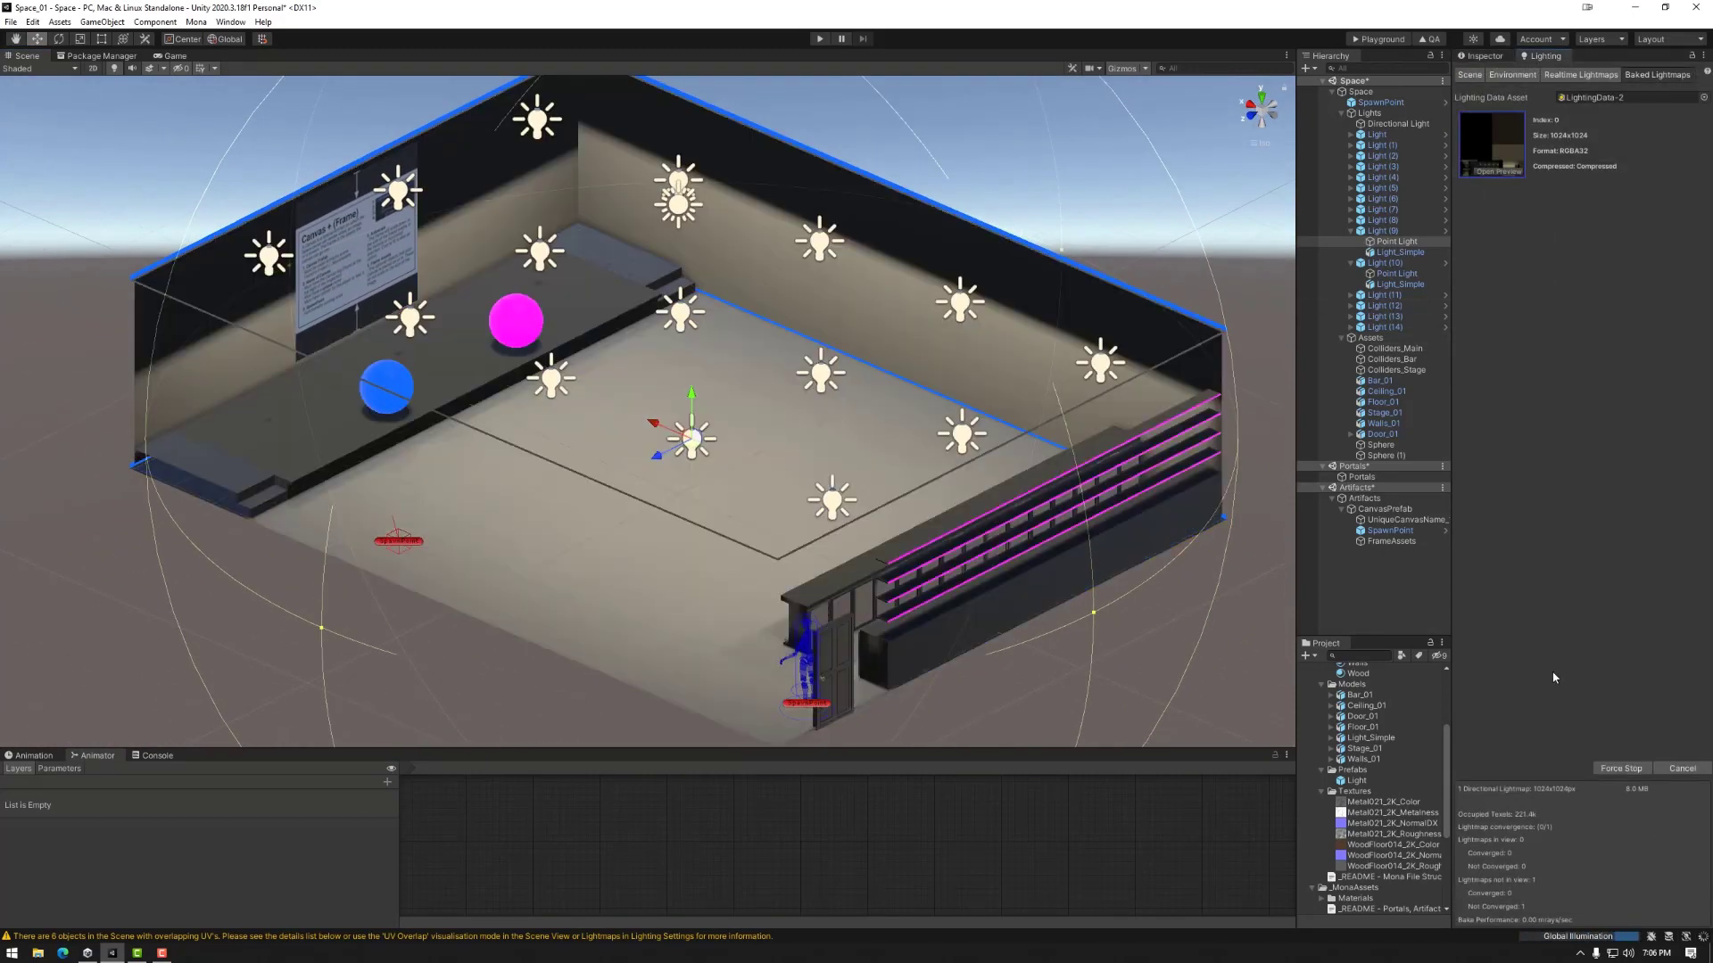
alt+drag(803, 464, 404, 377)
scroll(806, 214, up, 2)
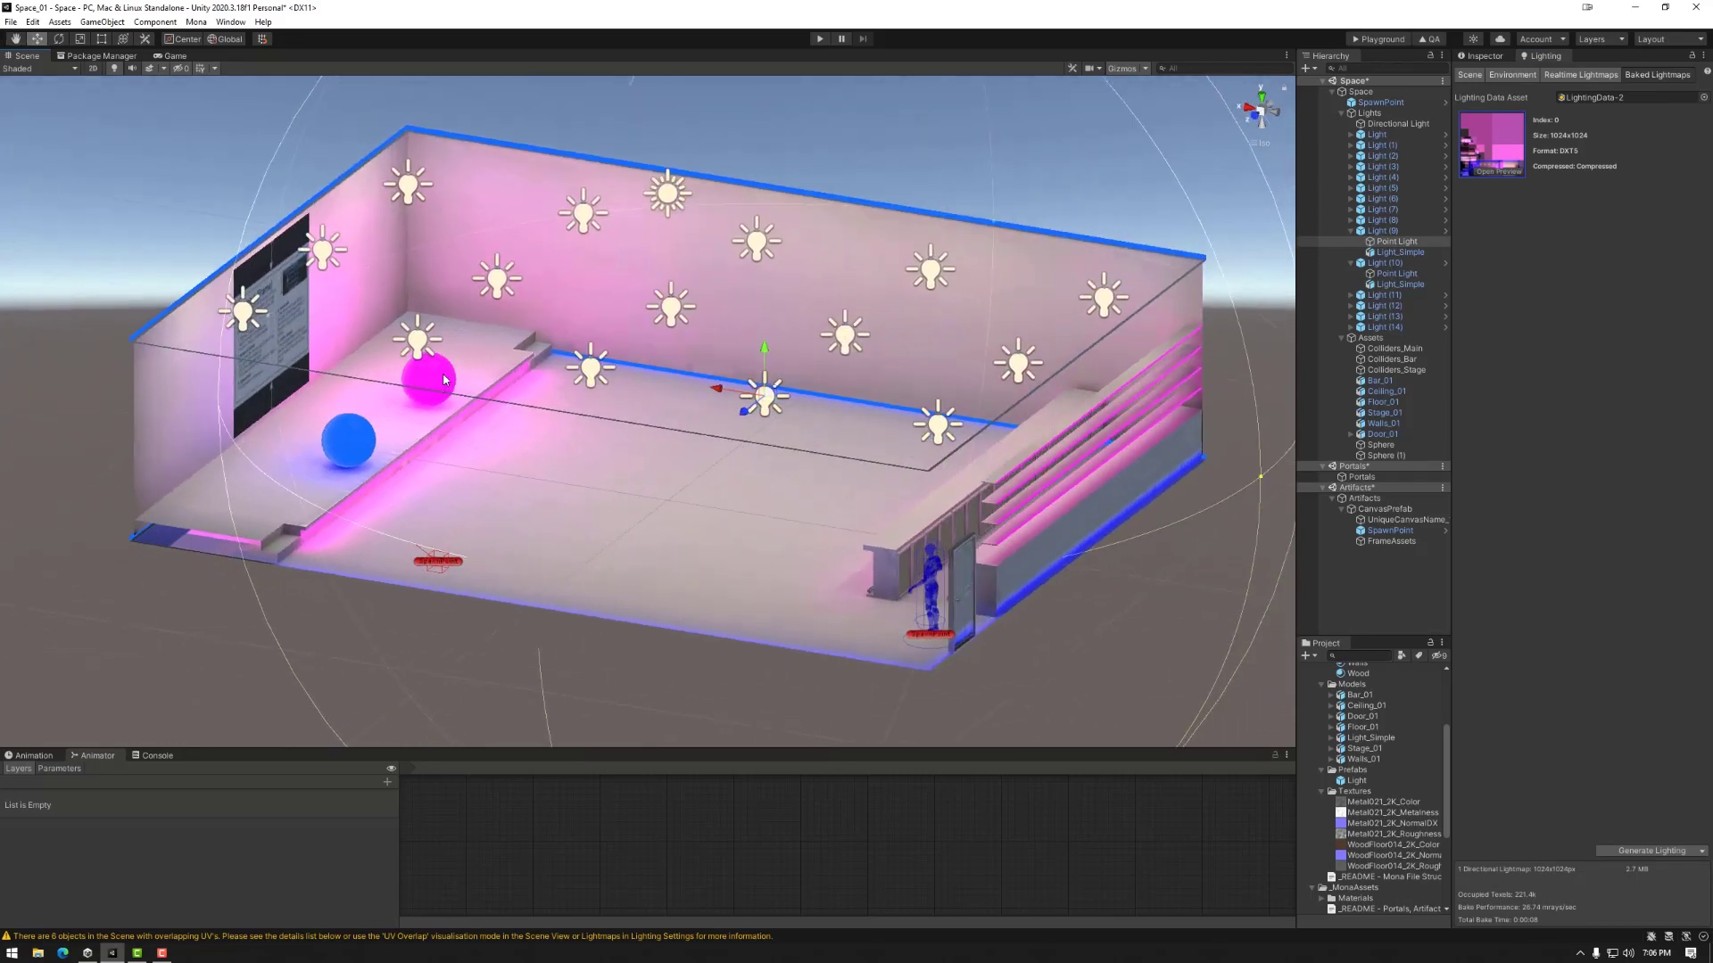
alt+drag(665, 532, 1247, 439)
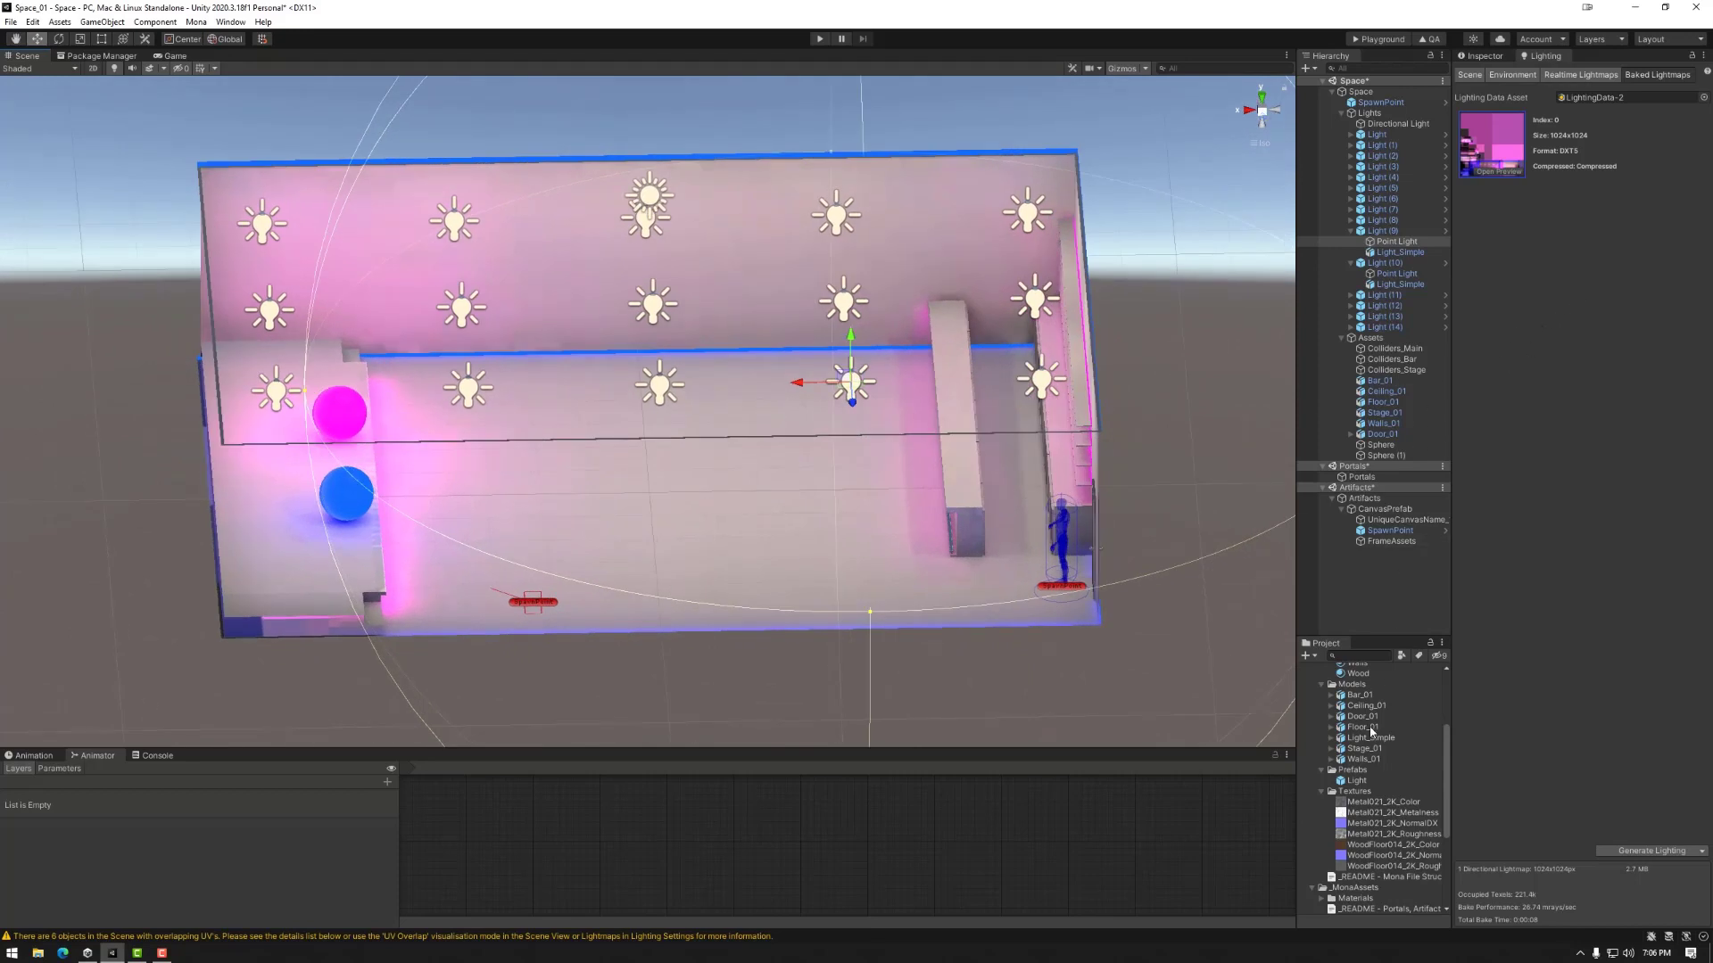
scroll(1365, 705, up, 3)
Inspect the Glow_Blue material's emission colour, entering 1 in the picker.
click(1364, 691)
click(1485, 57)
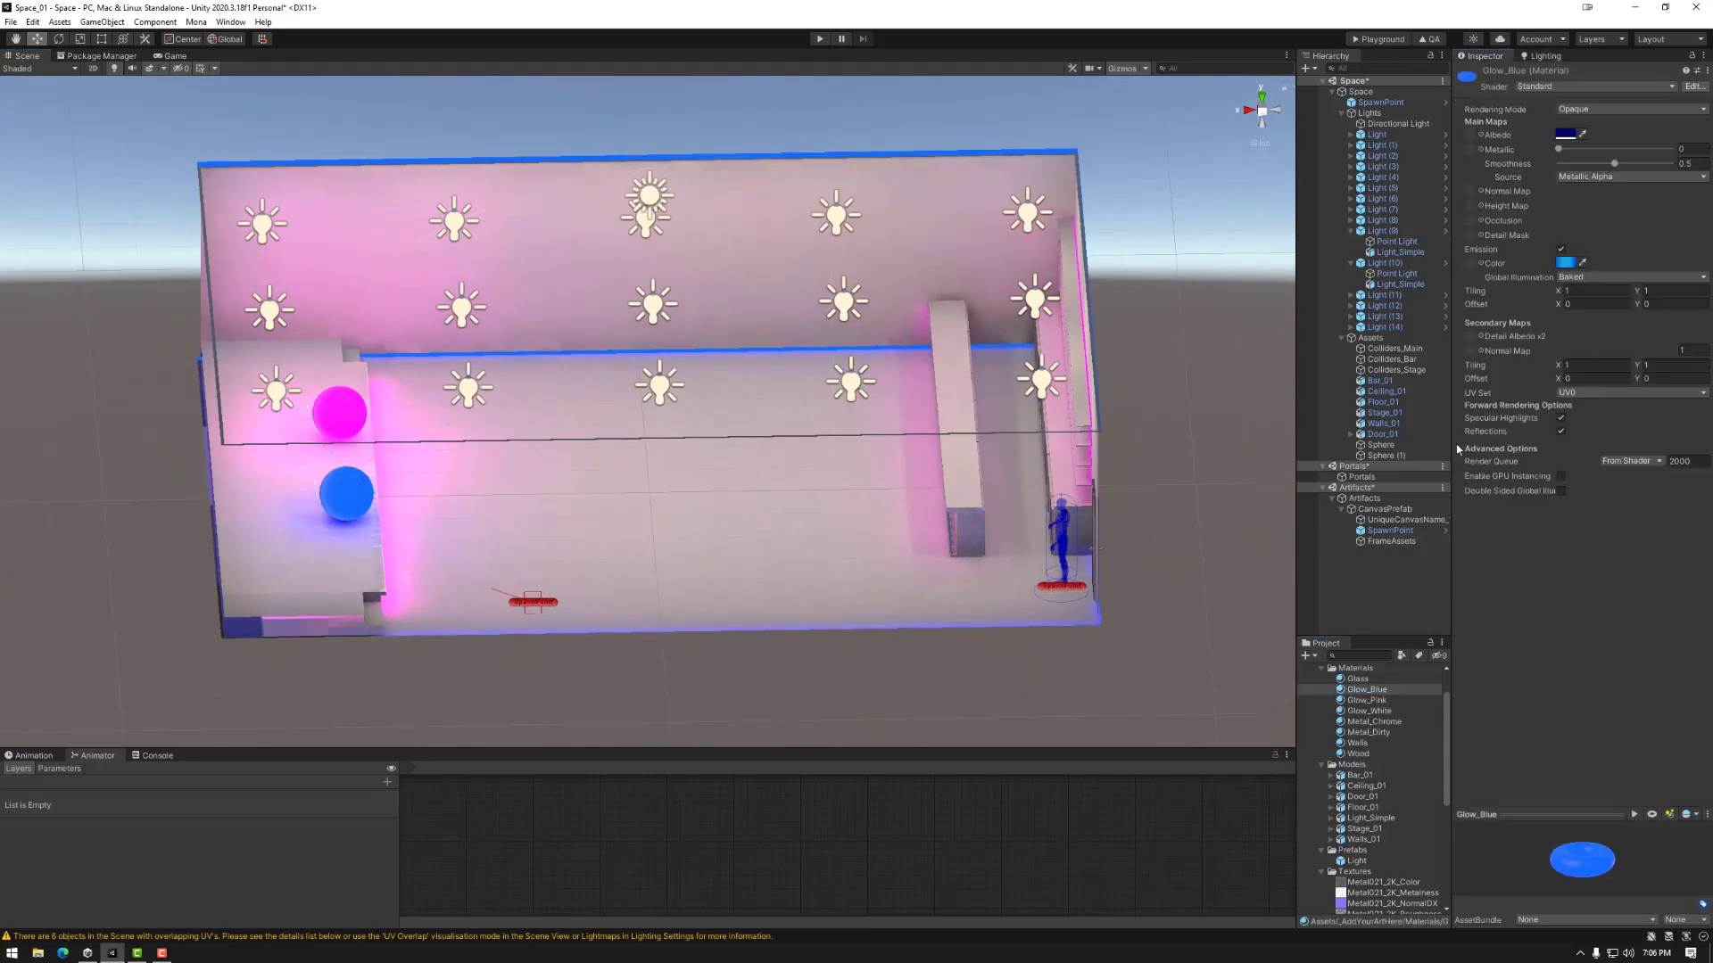
click(1567, 263)
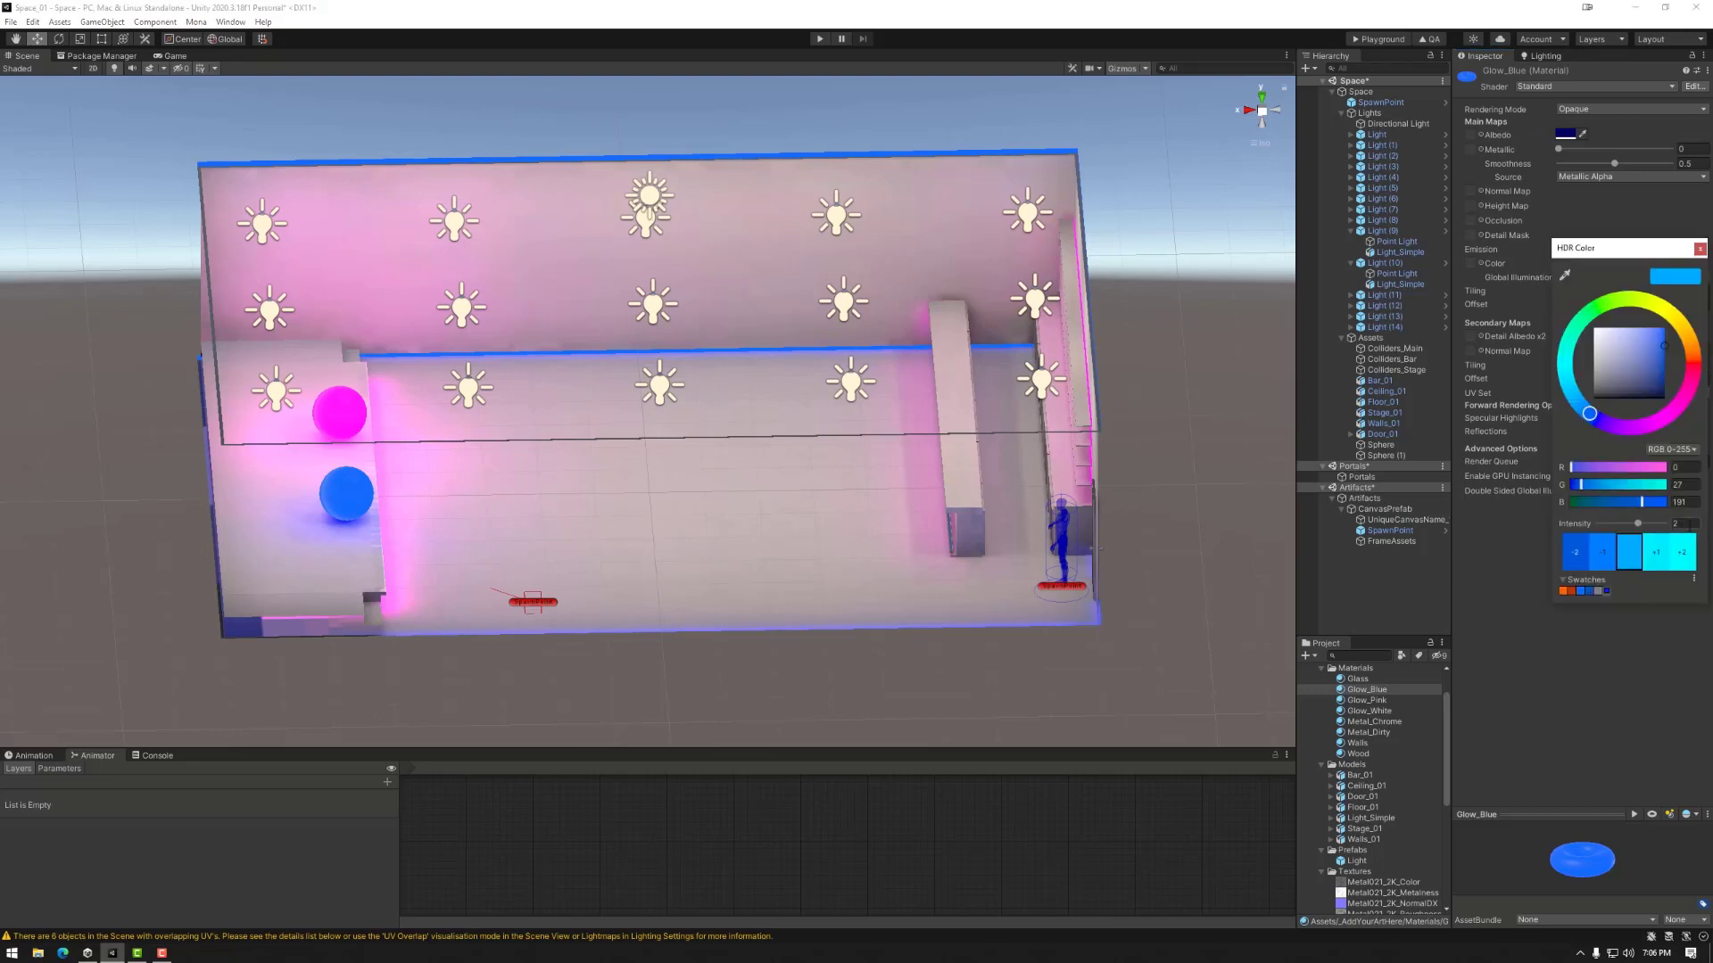
text(1)
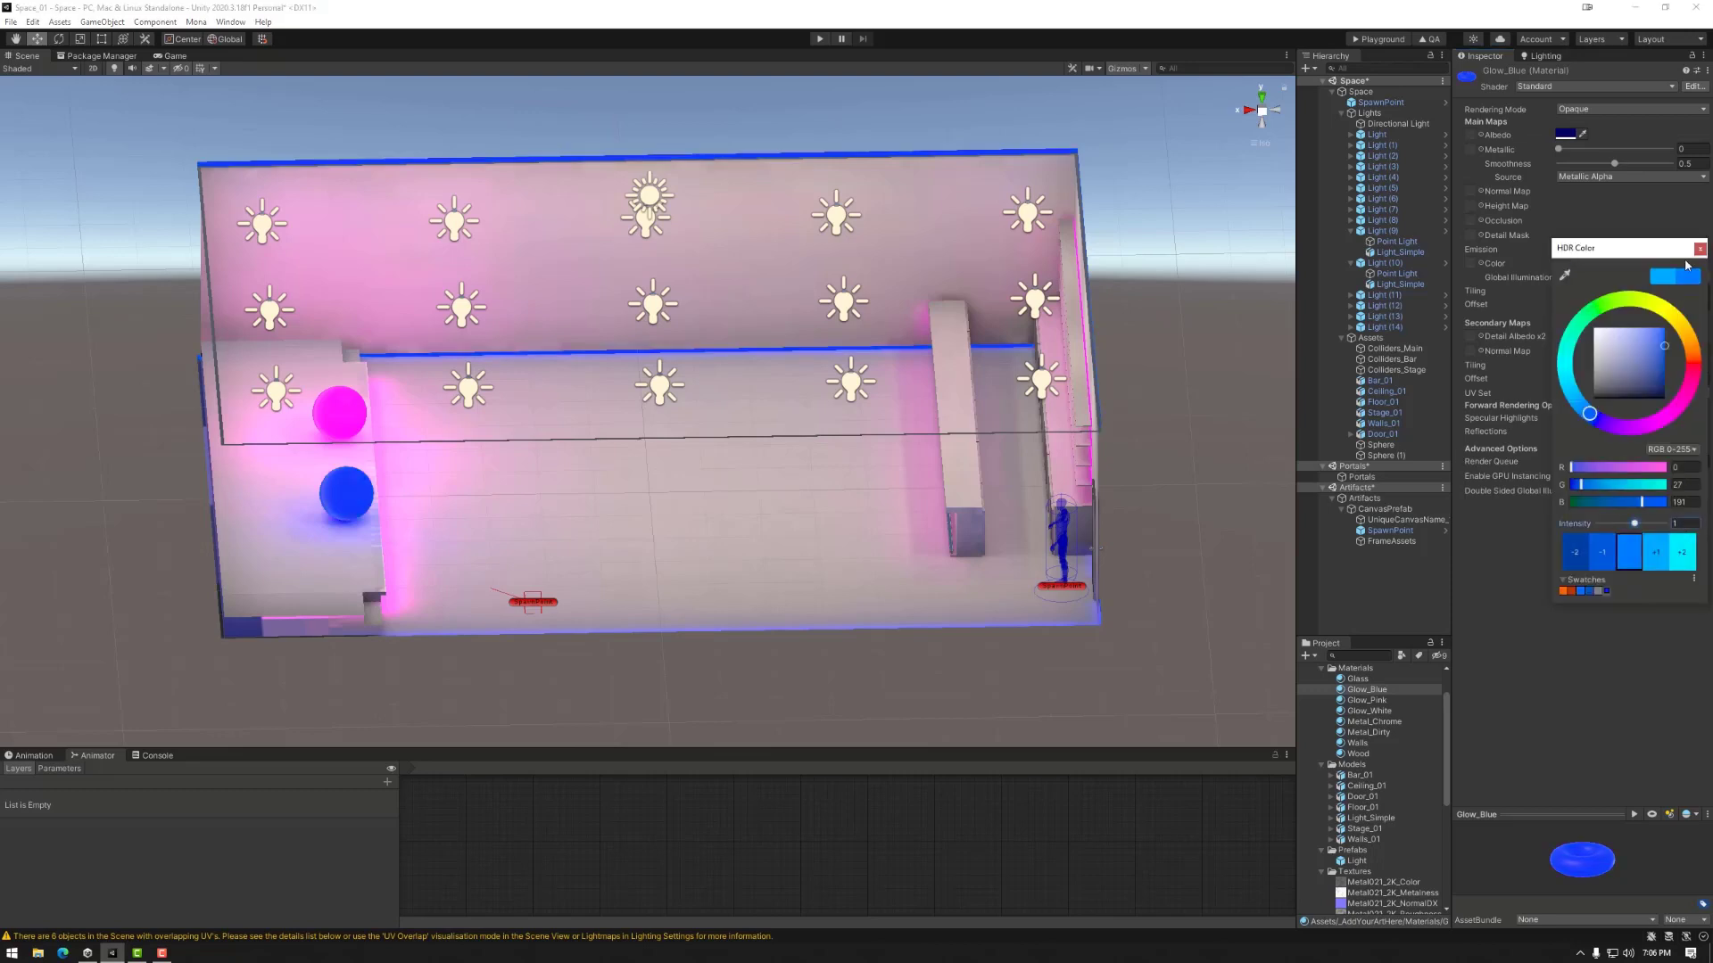
click(1700, 249)
key(Down)
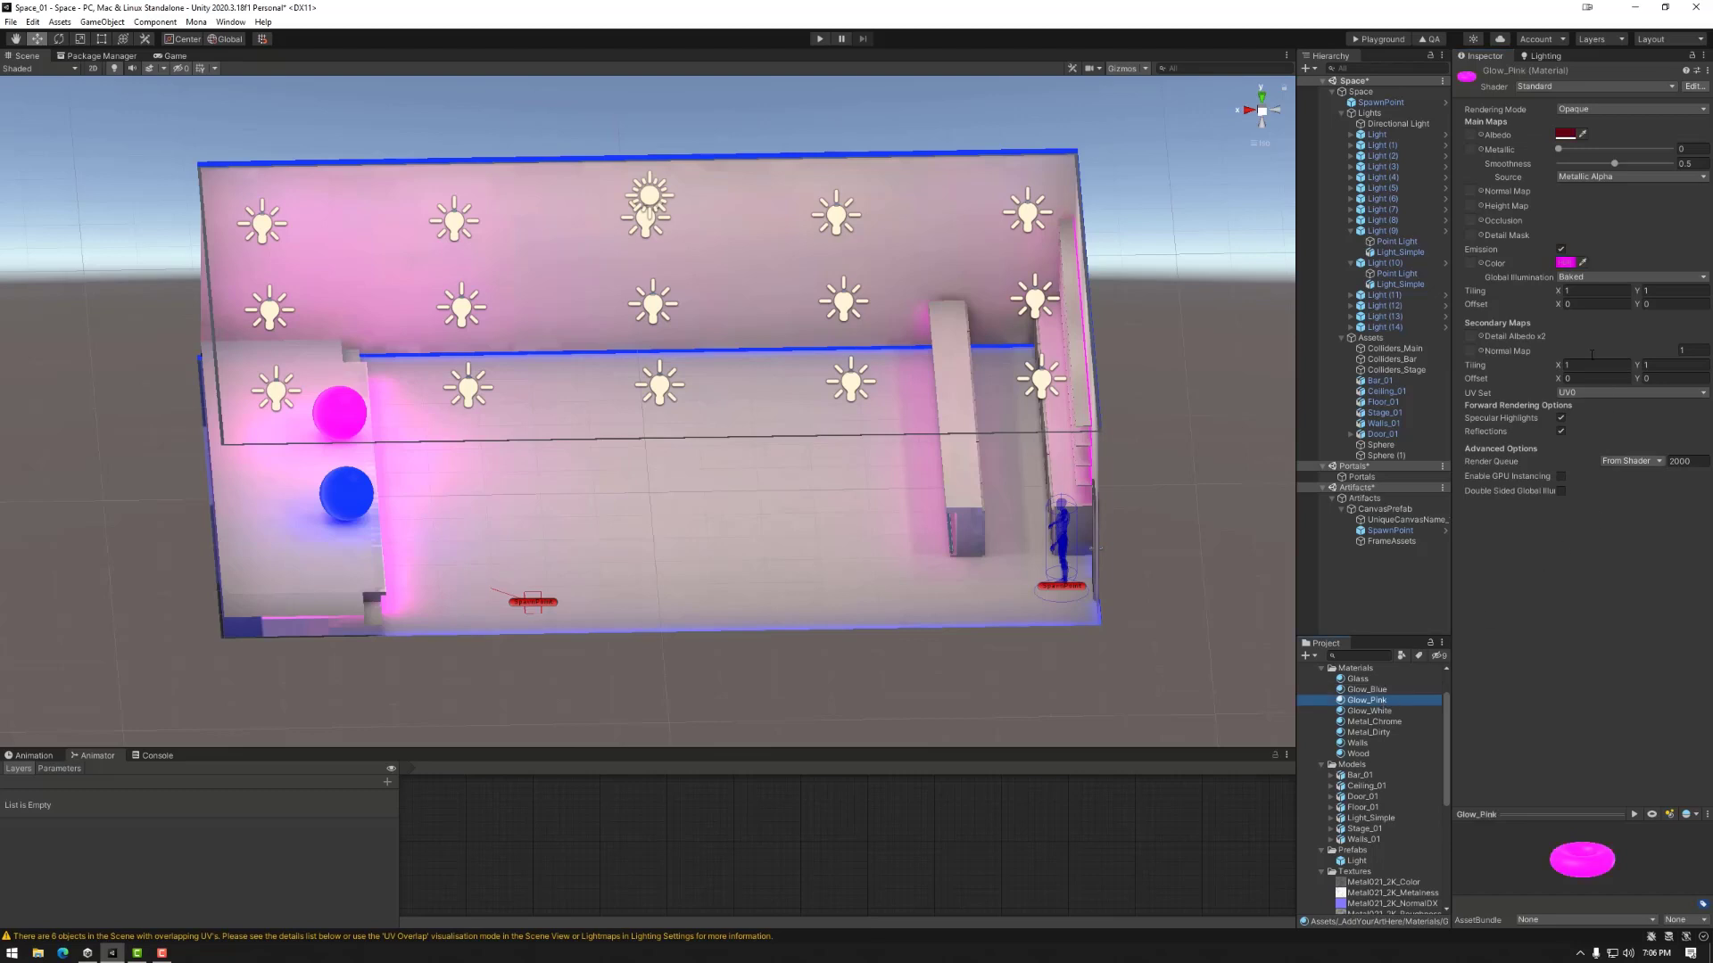
Edit the Glow_Pink material's emission intensity, entering 1.
click(1565, 262)
click(1684, 529)
text(1.2)
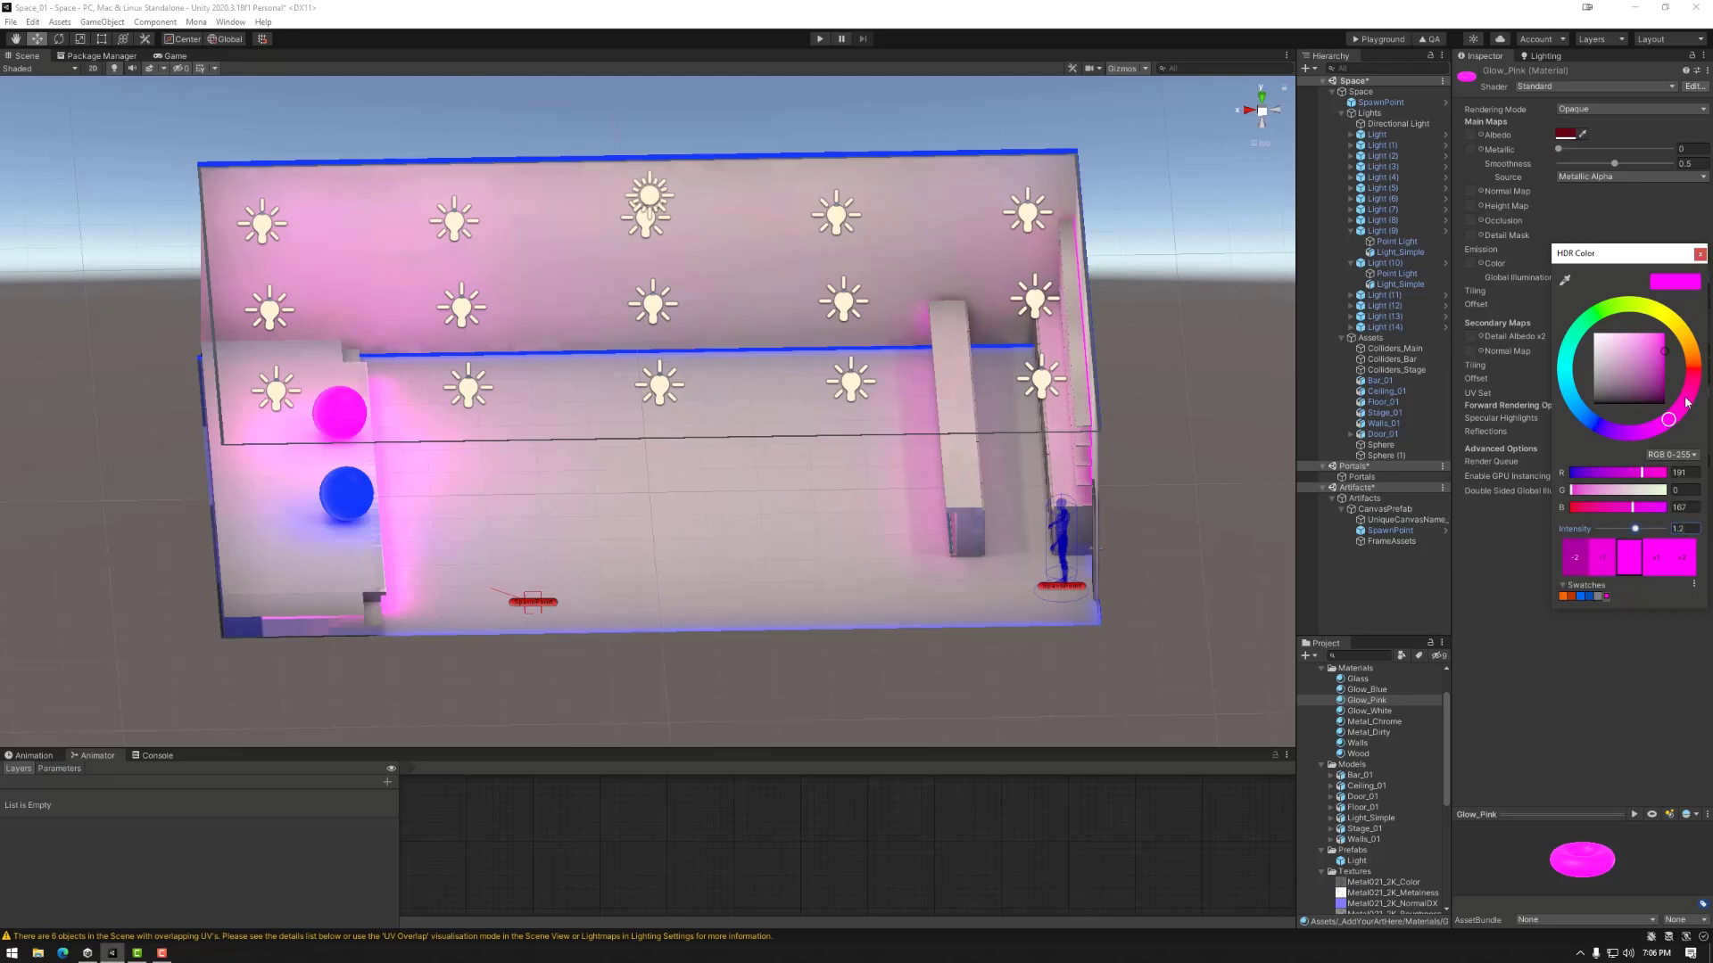
click(1699, 254)
Recheck the Glow_Blue emission colour, then select the Glow_White material.
click(1367, 690)
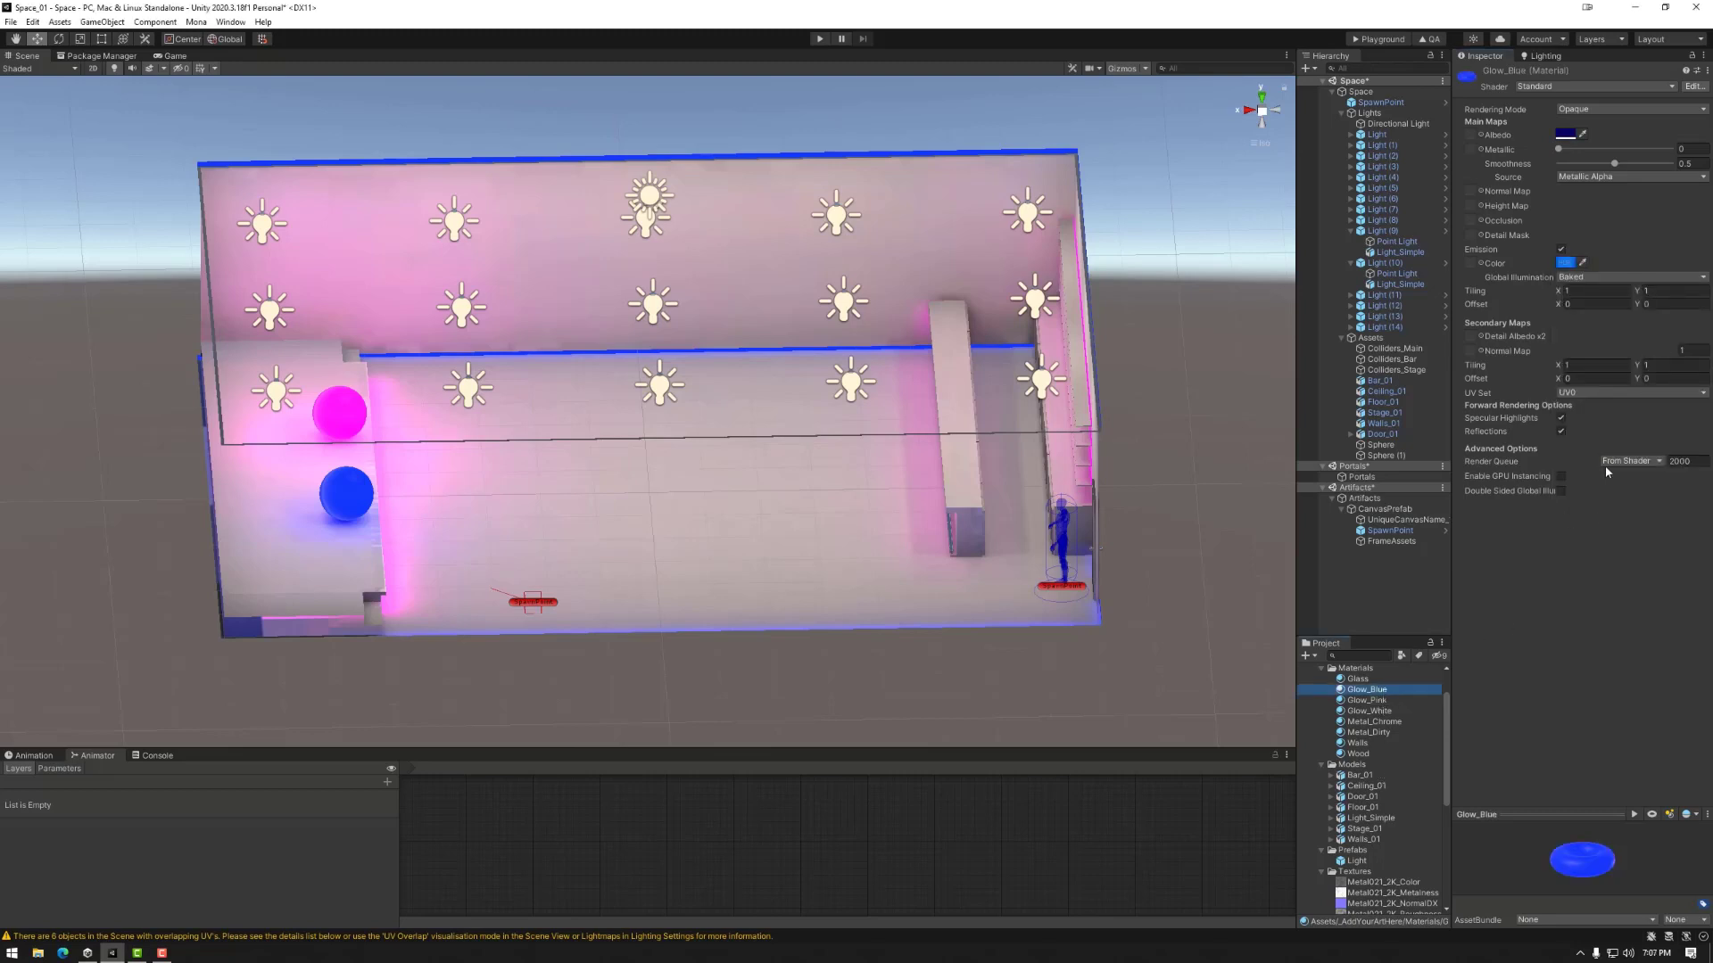
click(1566, 263)
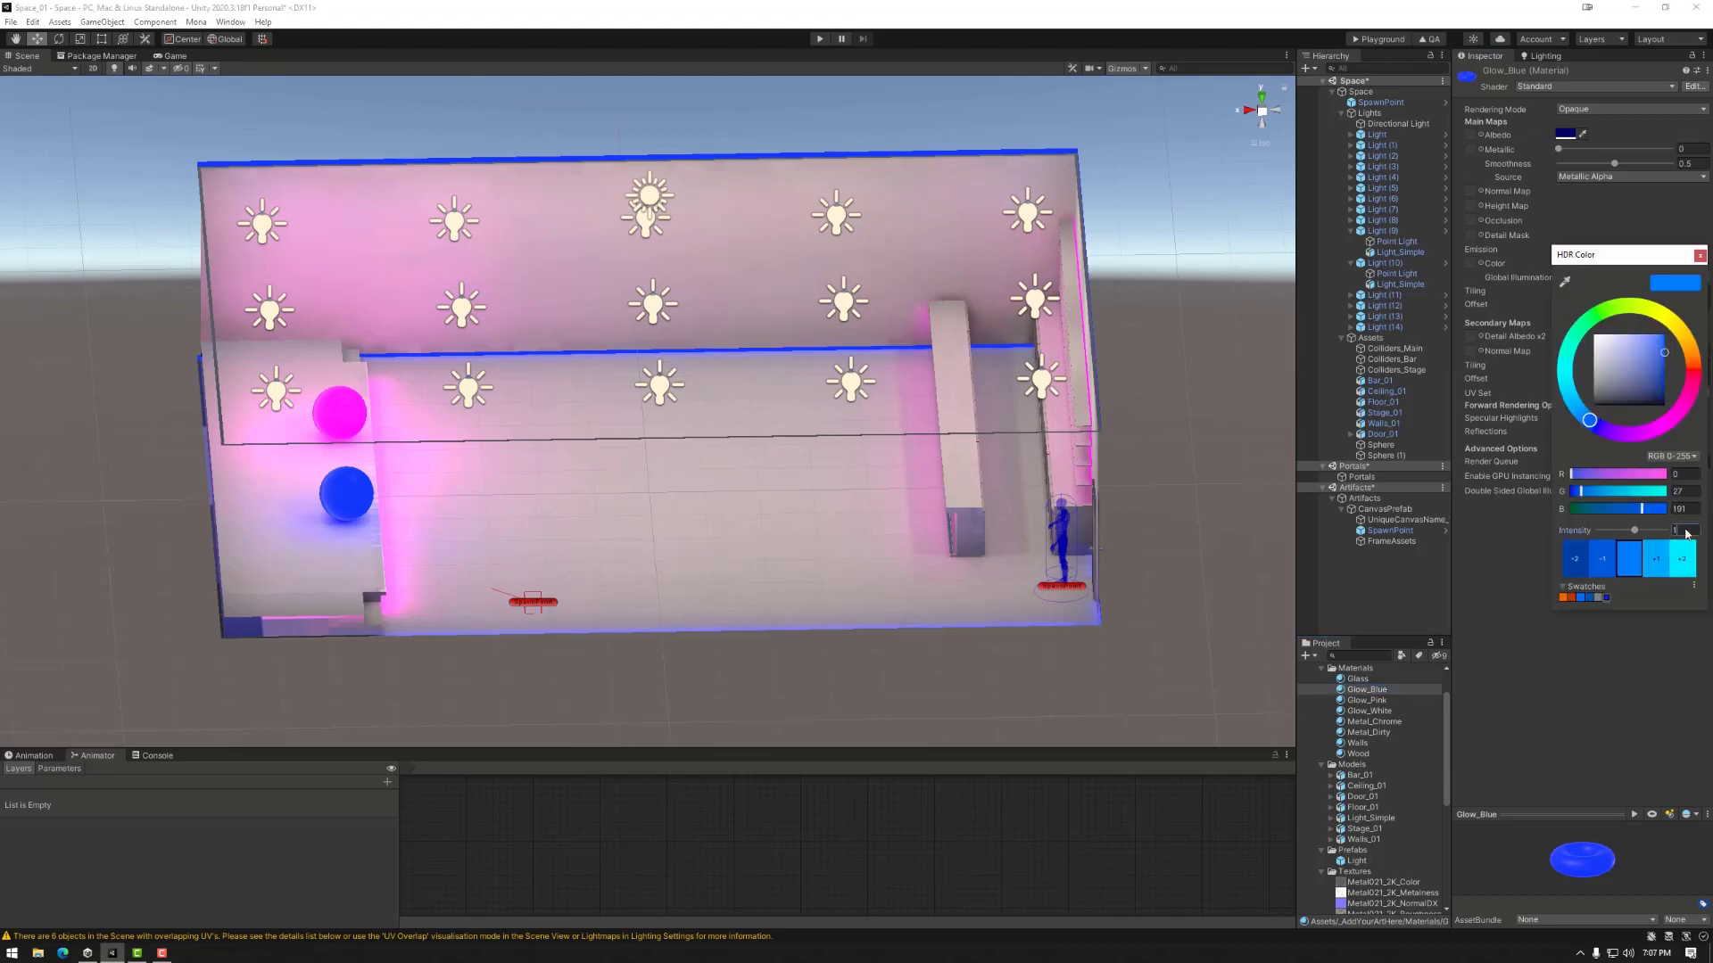
click(1699, 254)
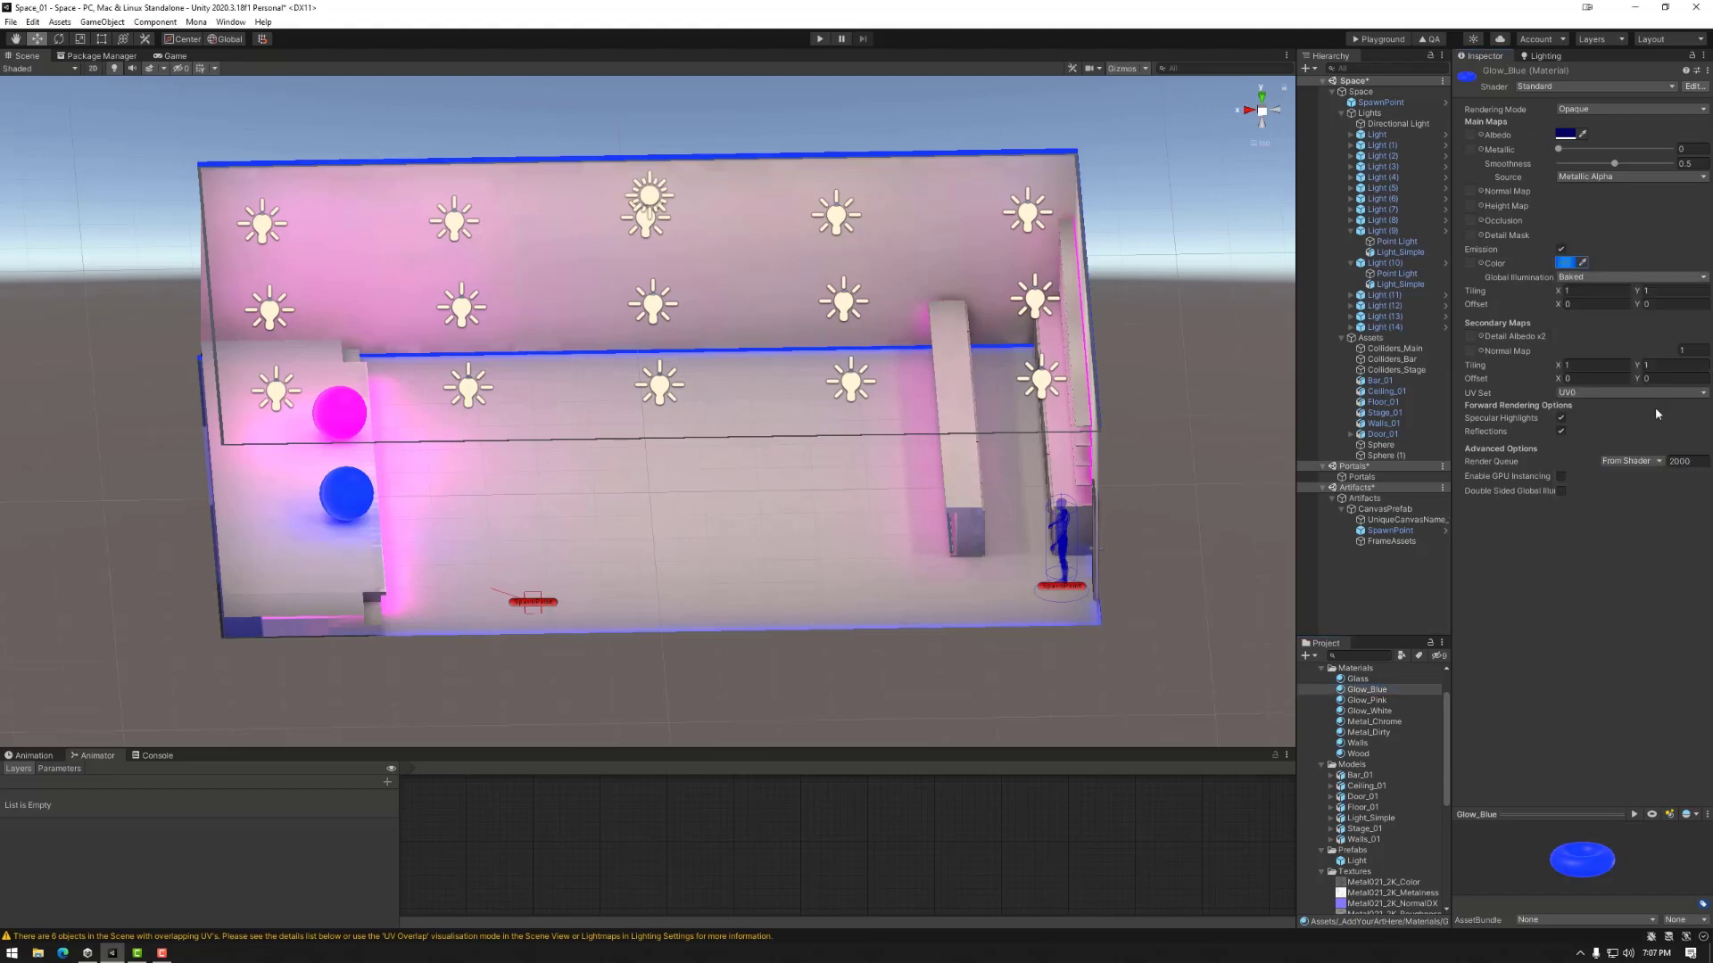
click(1371, 713)
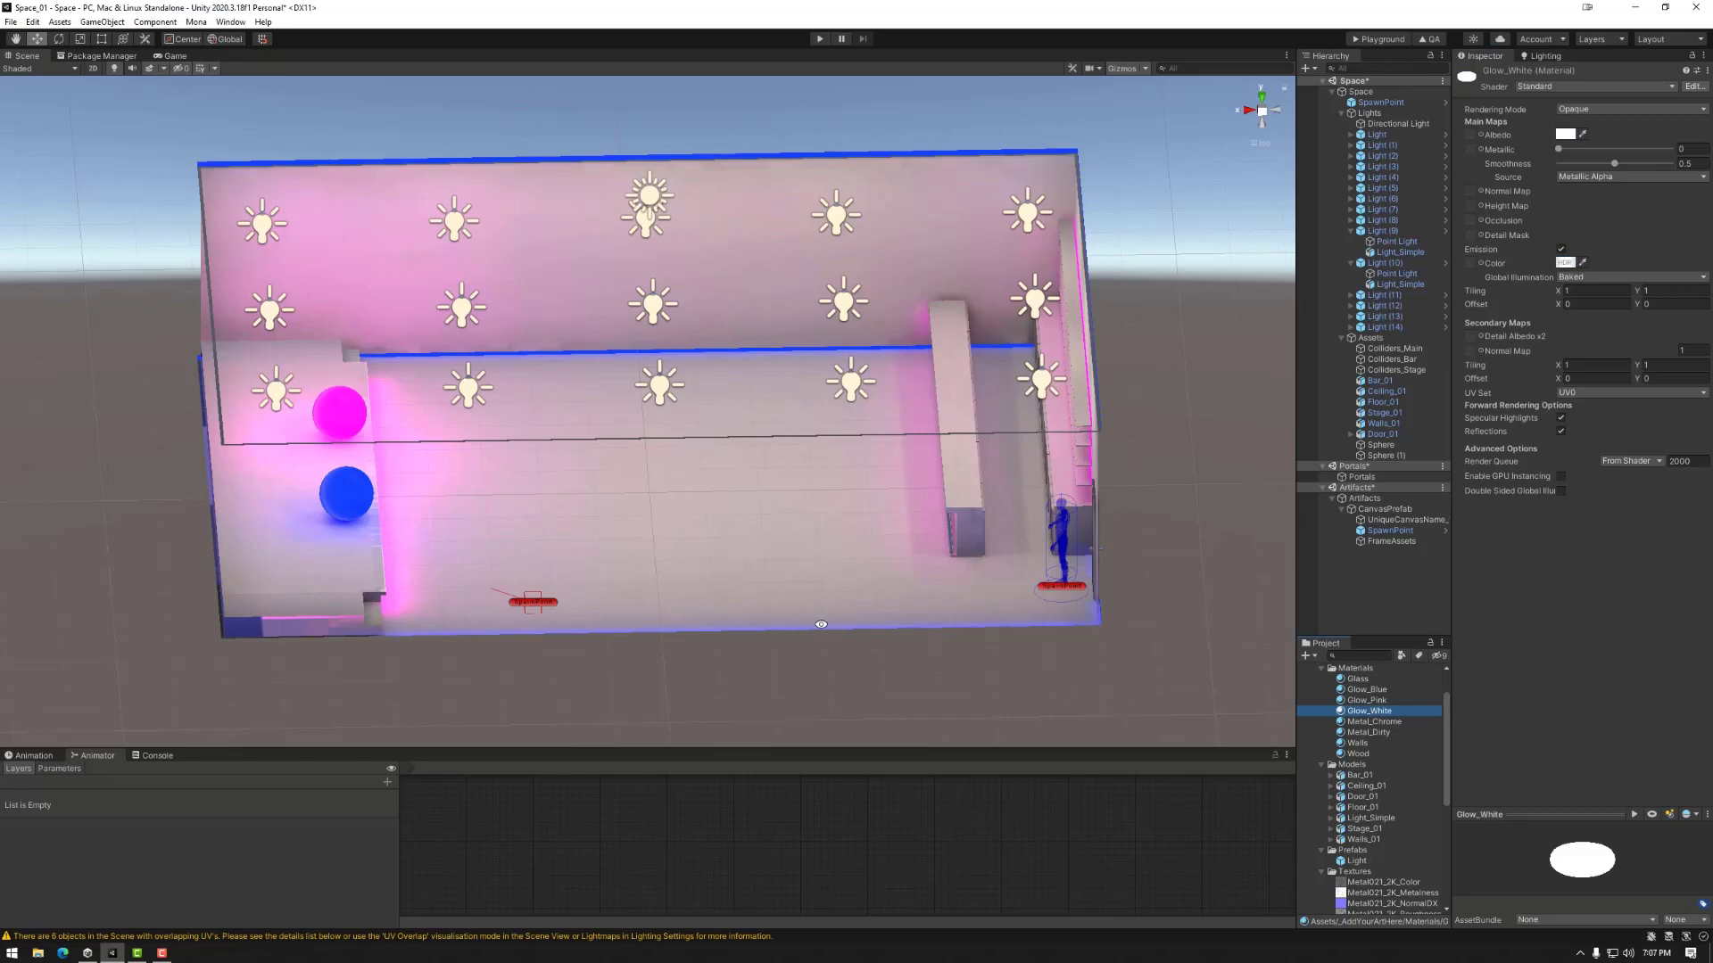
Turn off Gizmos to hide the light and spawn icons while orbiting the room.
alt+drag(981, 401, 1126, 106)
click(1122, 68)
alt+drag(807, 346, 714, 602)
scroll(733, 554, down, 2)
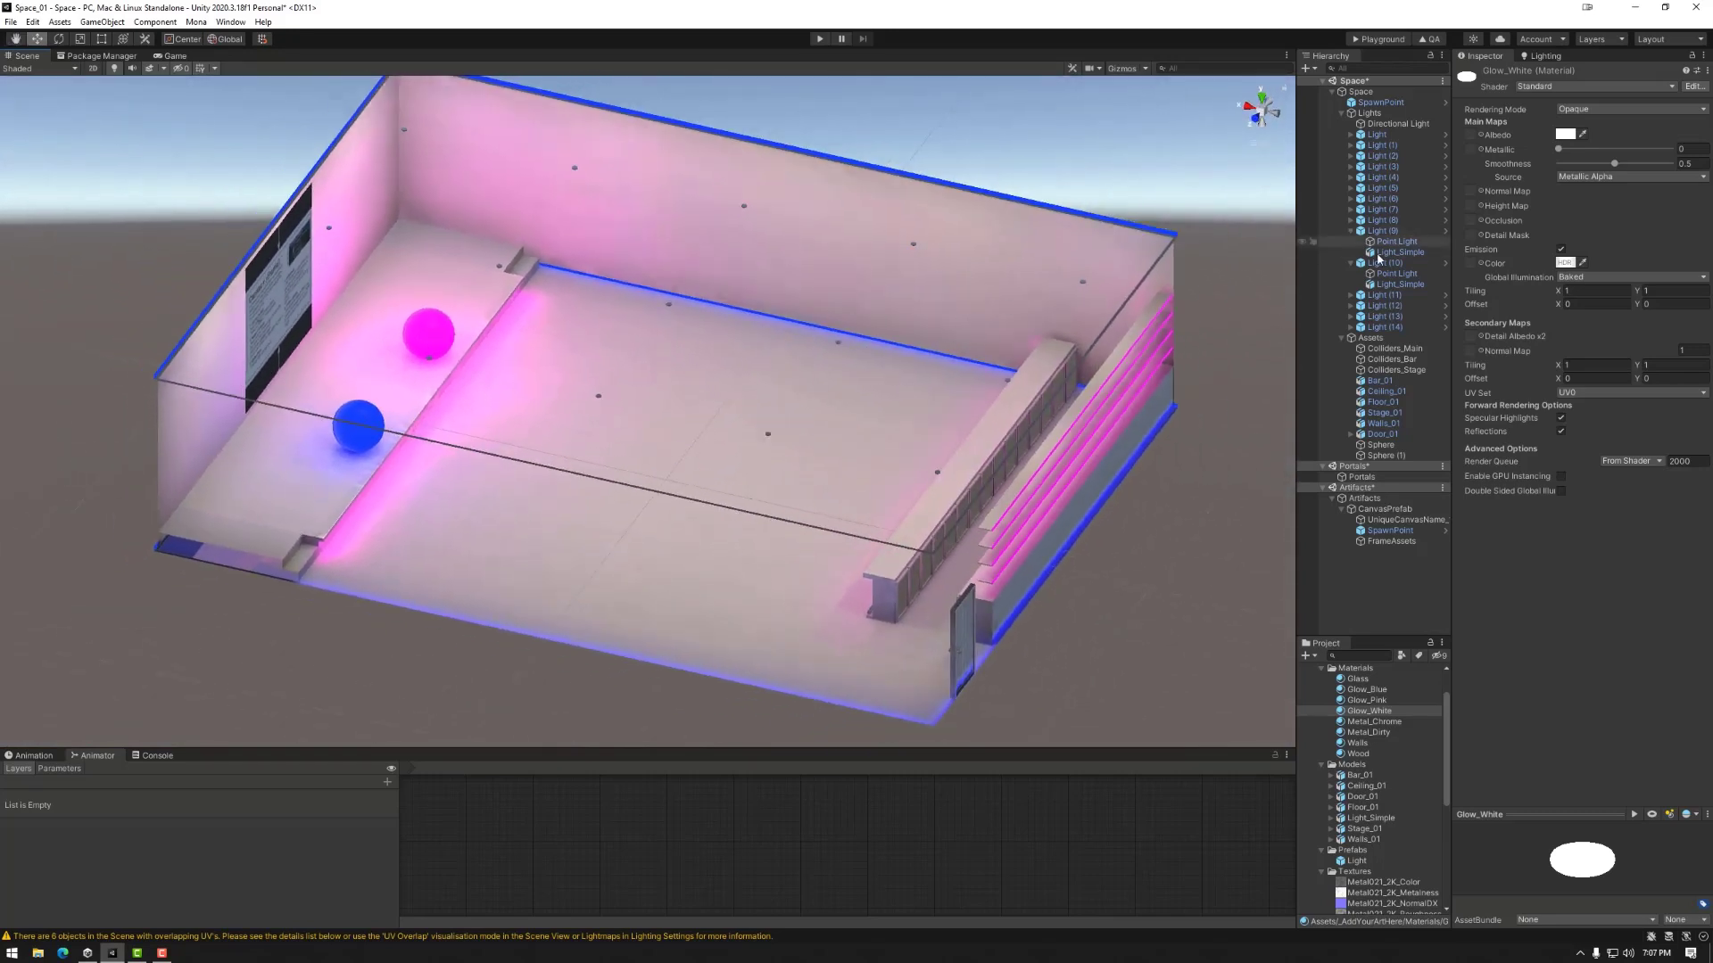
Raise the intensity of the first Light's Point Light, entering 1.
click(1351, 134)
click(1394, 144)
click(1584, 251)
text(1.2)
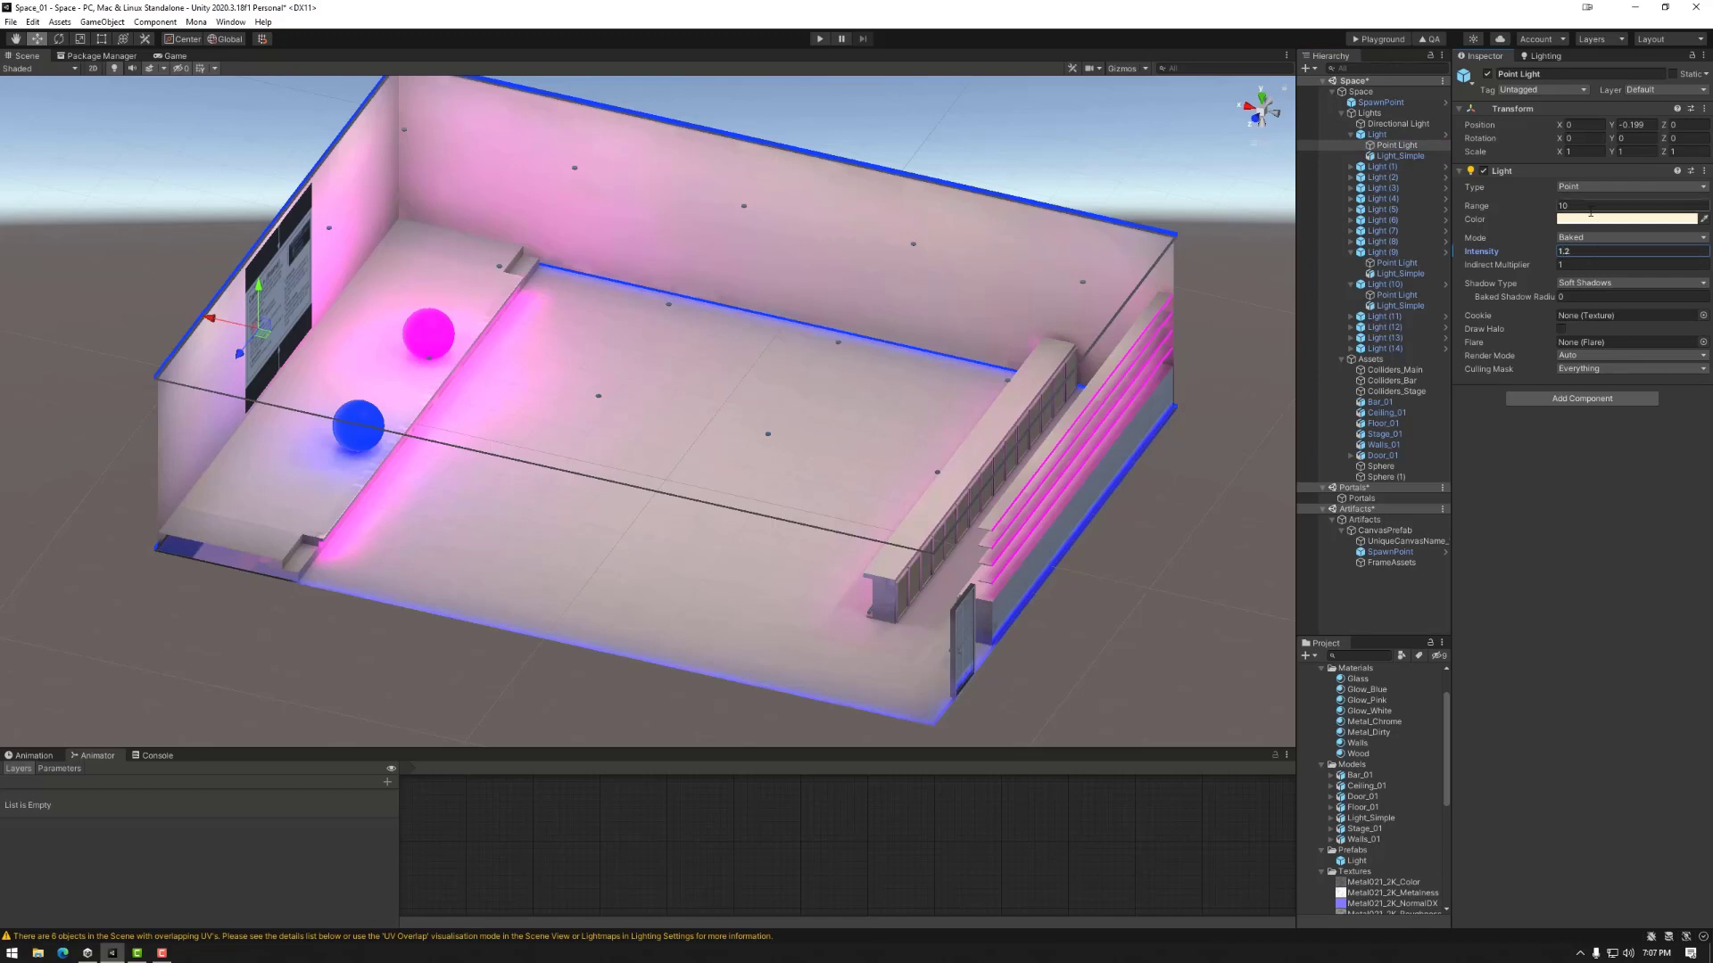
Review the Light prefab's overrides, then collapse the expanded light groups.
click(1376, 135)
click(1644, 103)
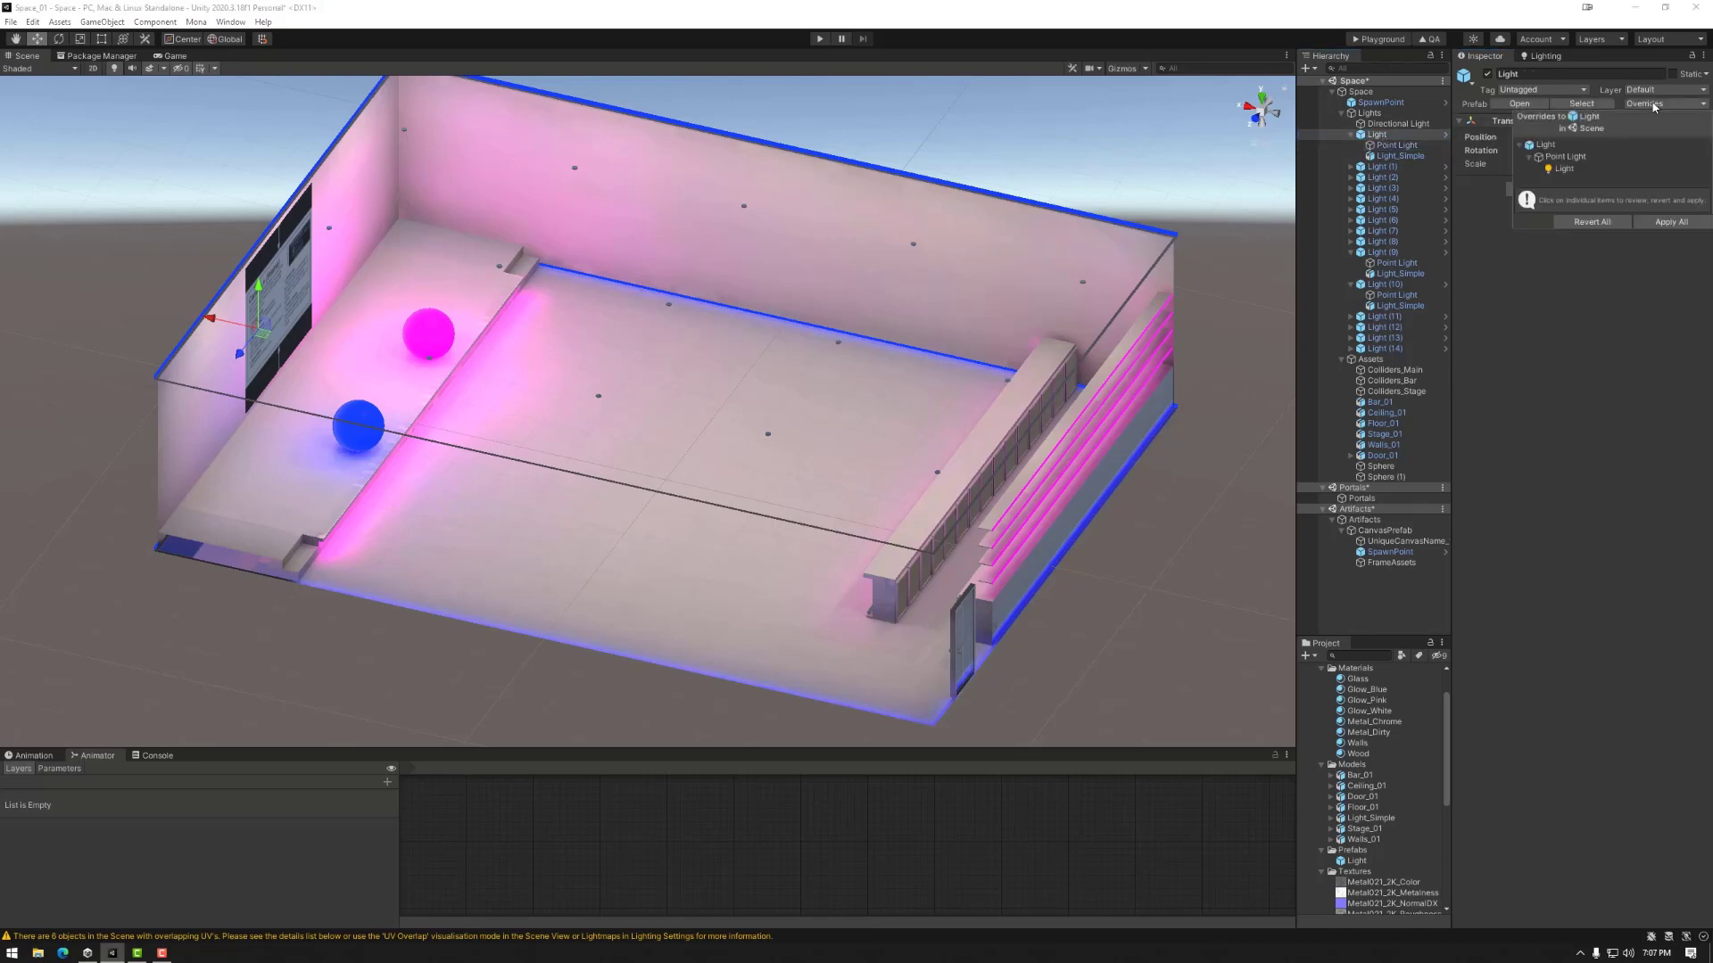
click(1679, 228)
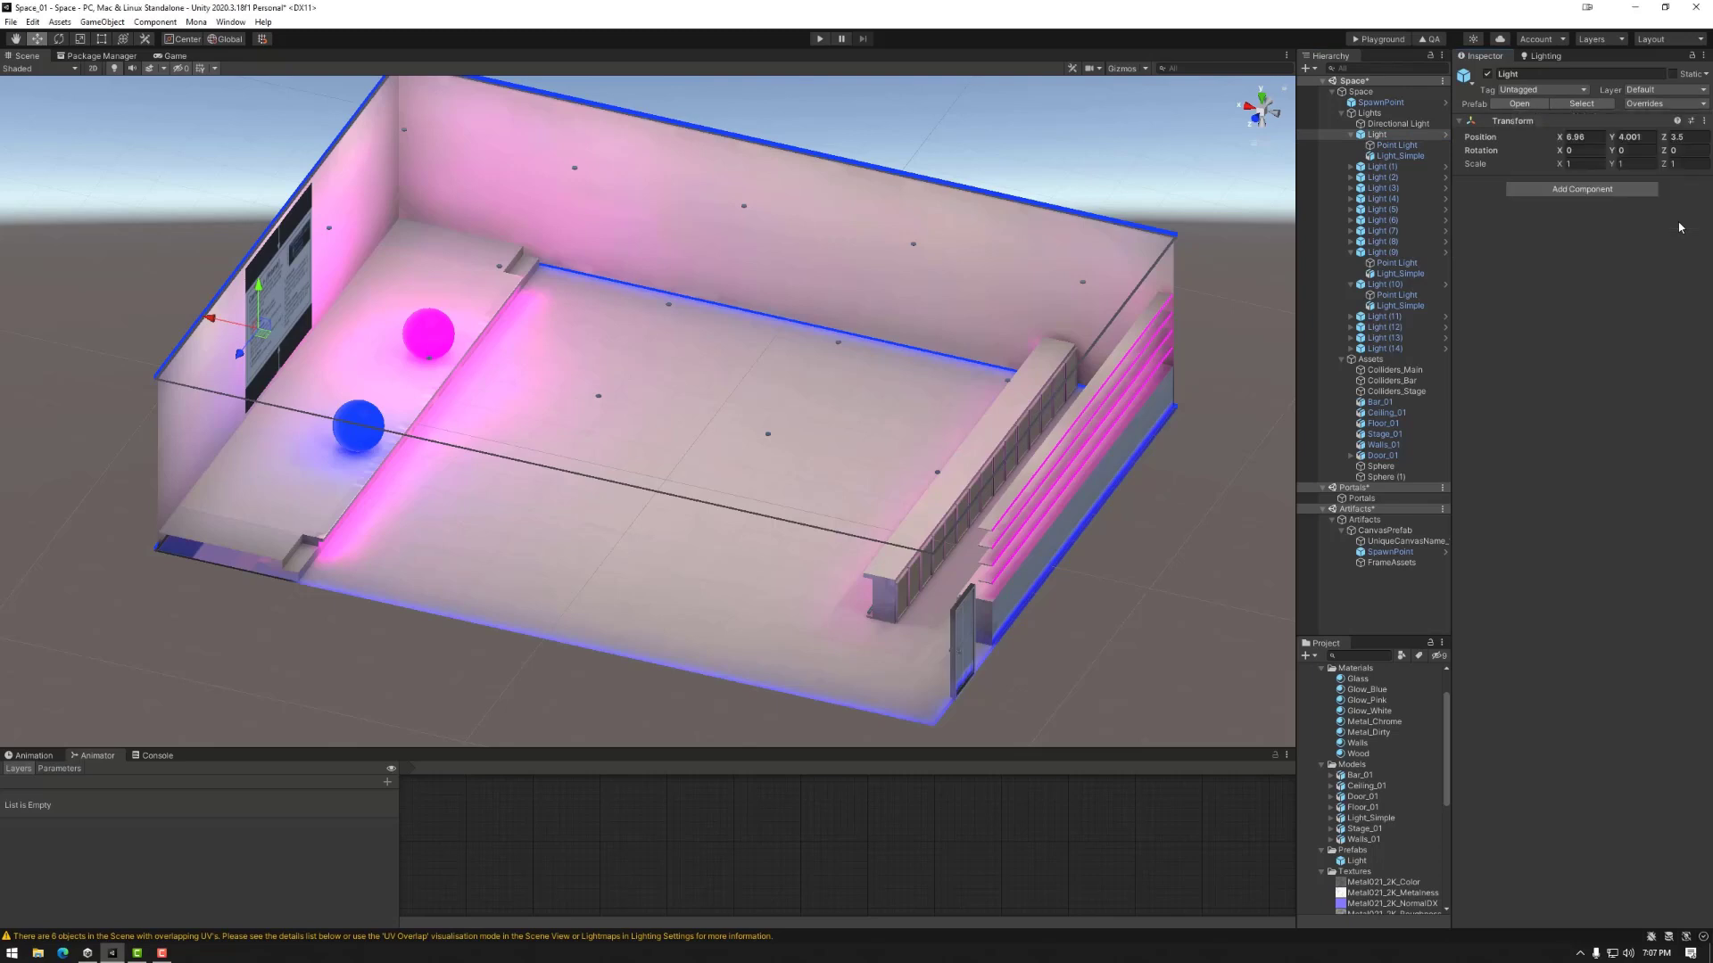
click(1349, 253)
click(1349, 263)
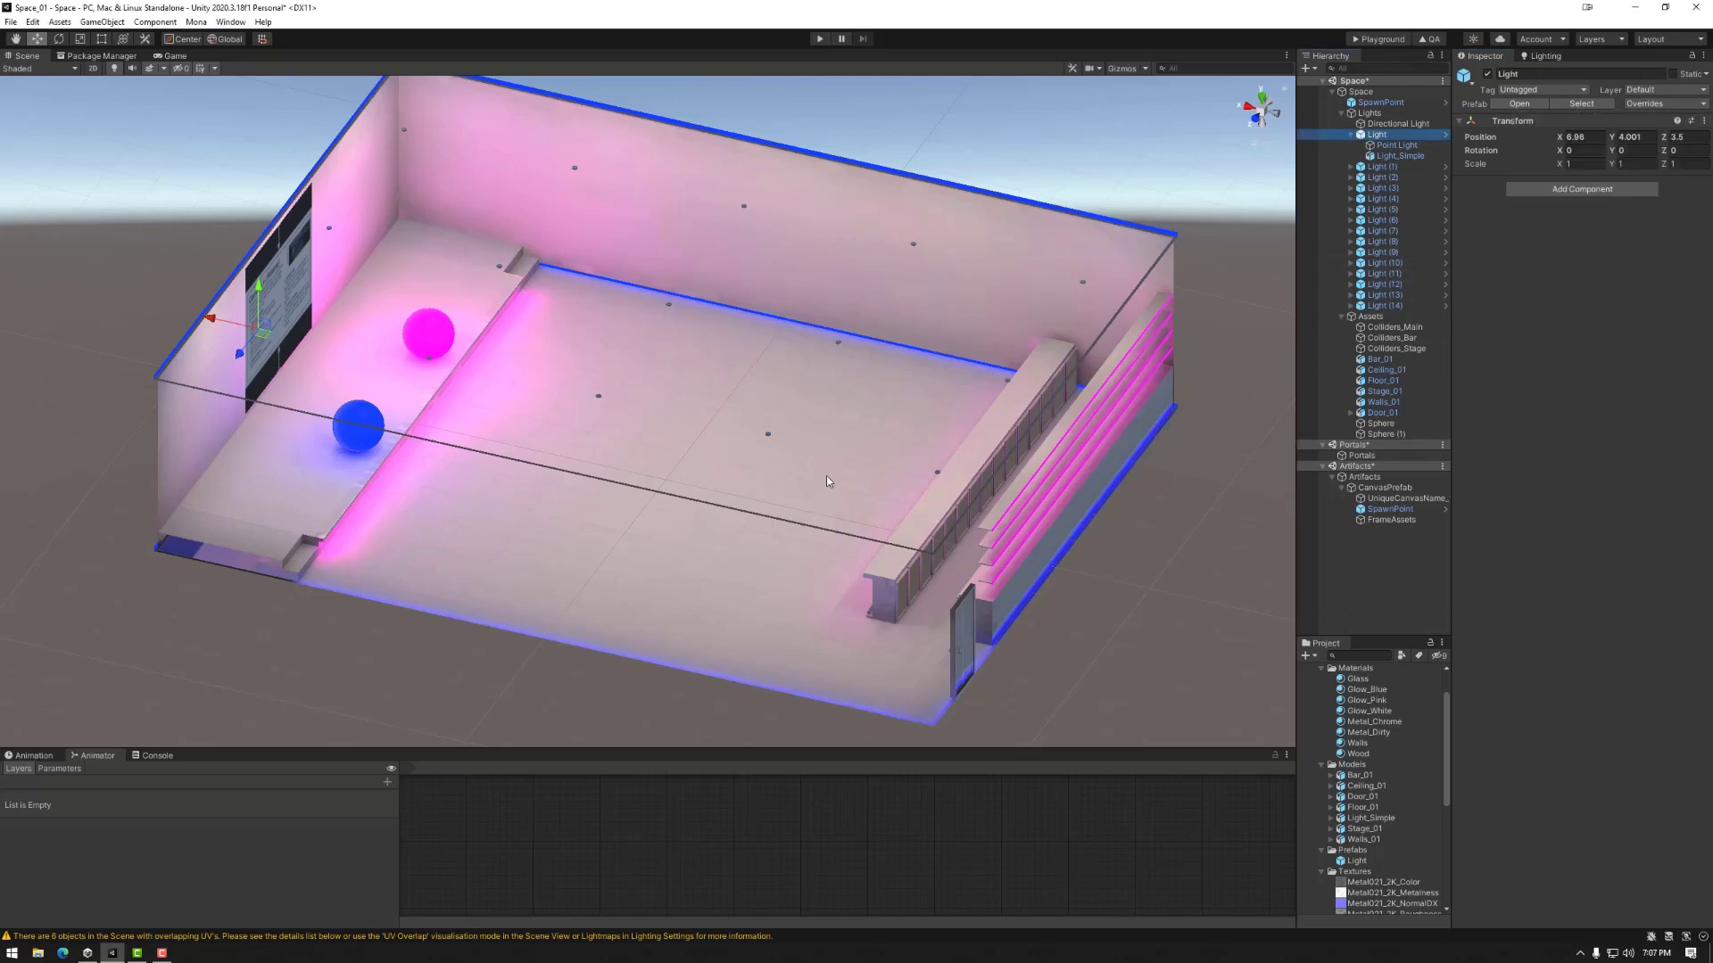
middle_drag(867, 460, 839, 480)
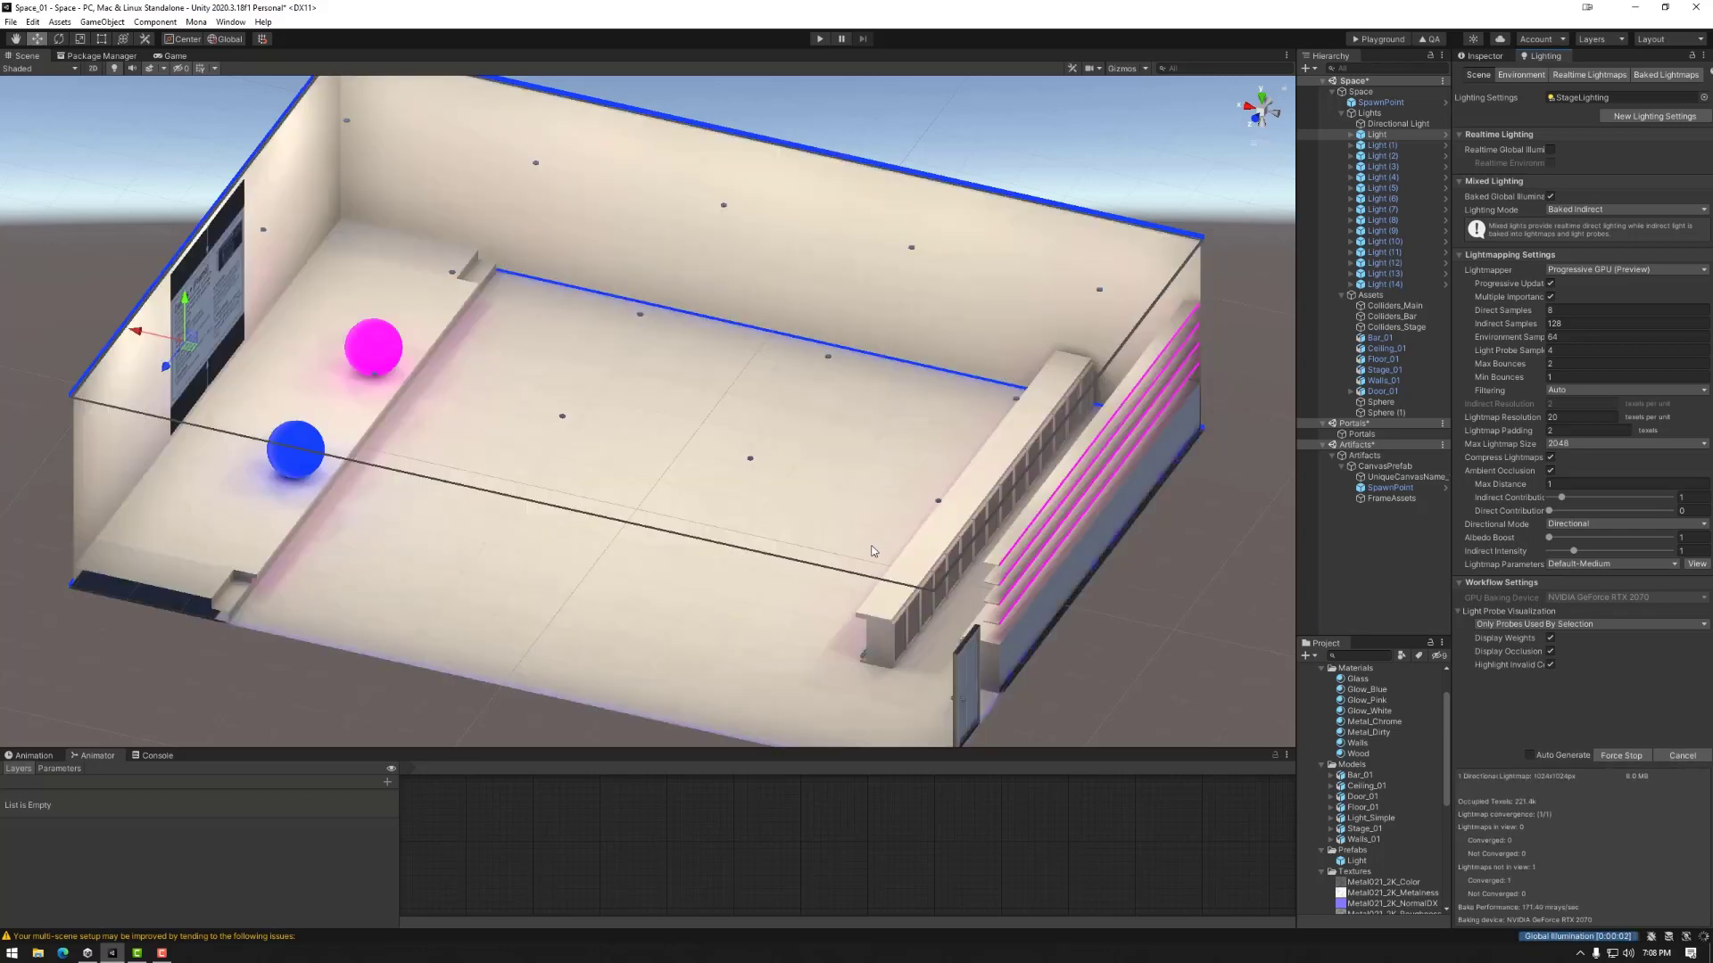
Orbit the finished bake's room until the bar sits at the back, and select the left-wall canvas.
alt+drag(696, 562, 649, 502)
alt+drag(618, 565, 665, 511)
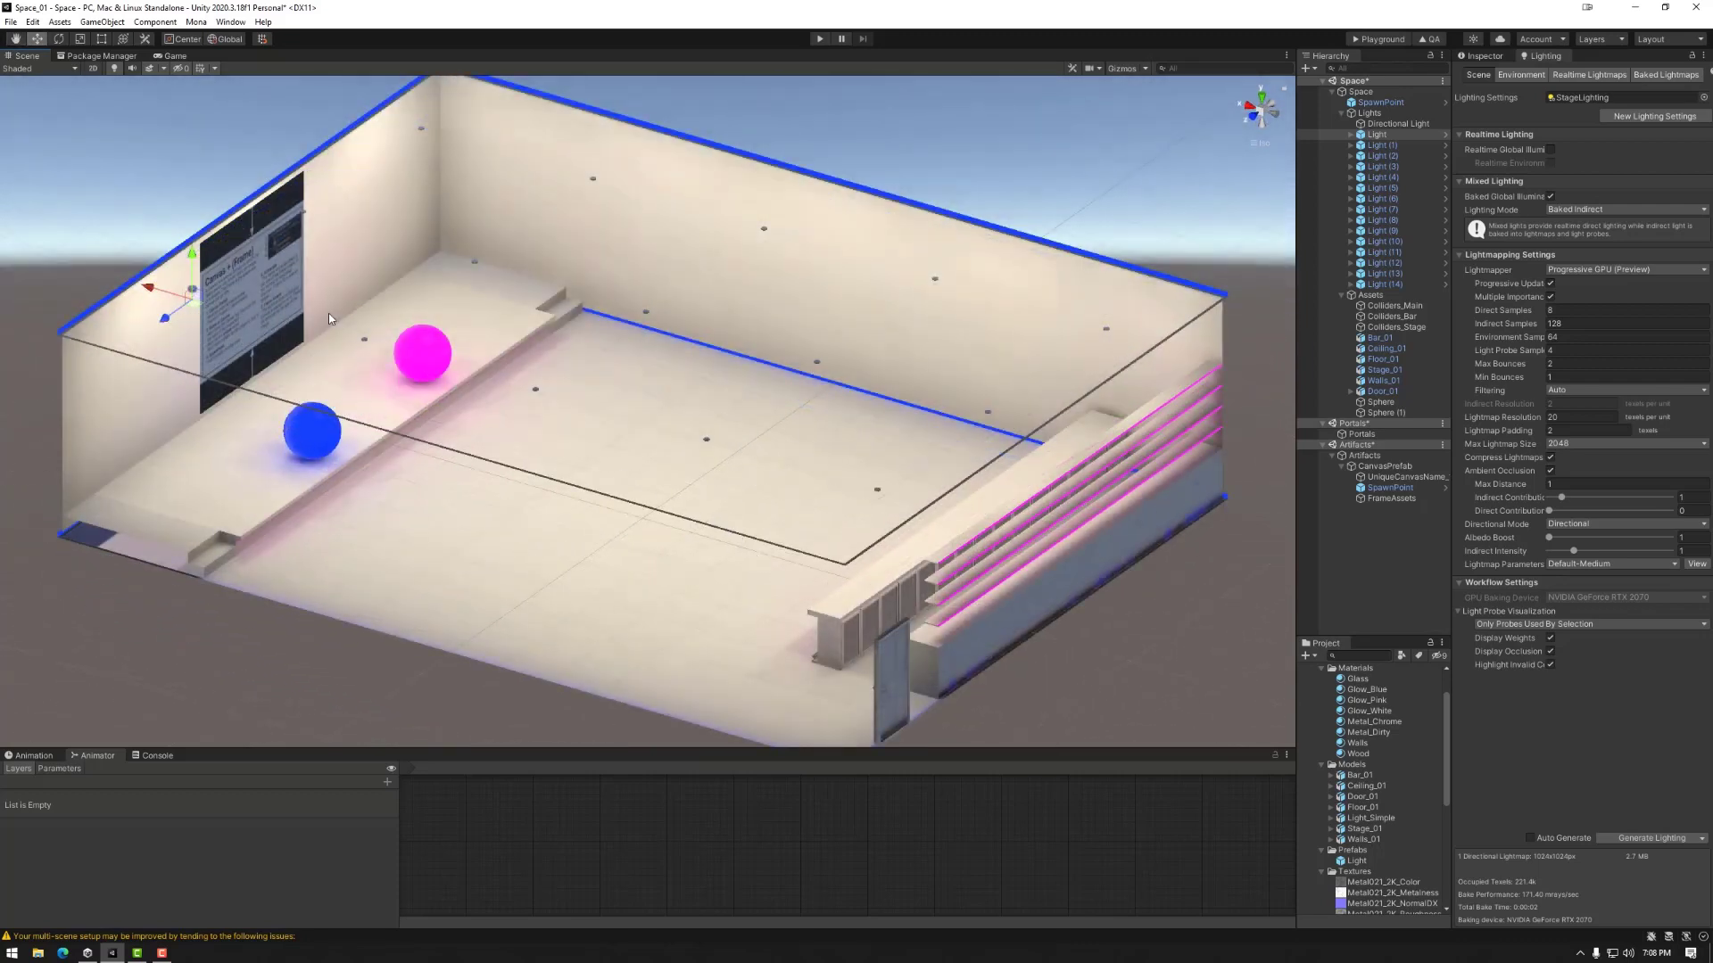
click(282, 303)
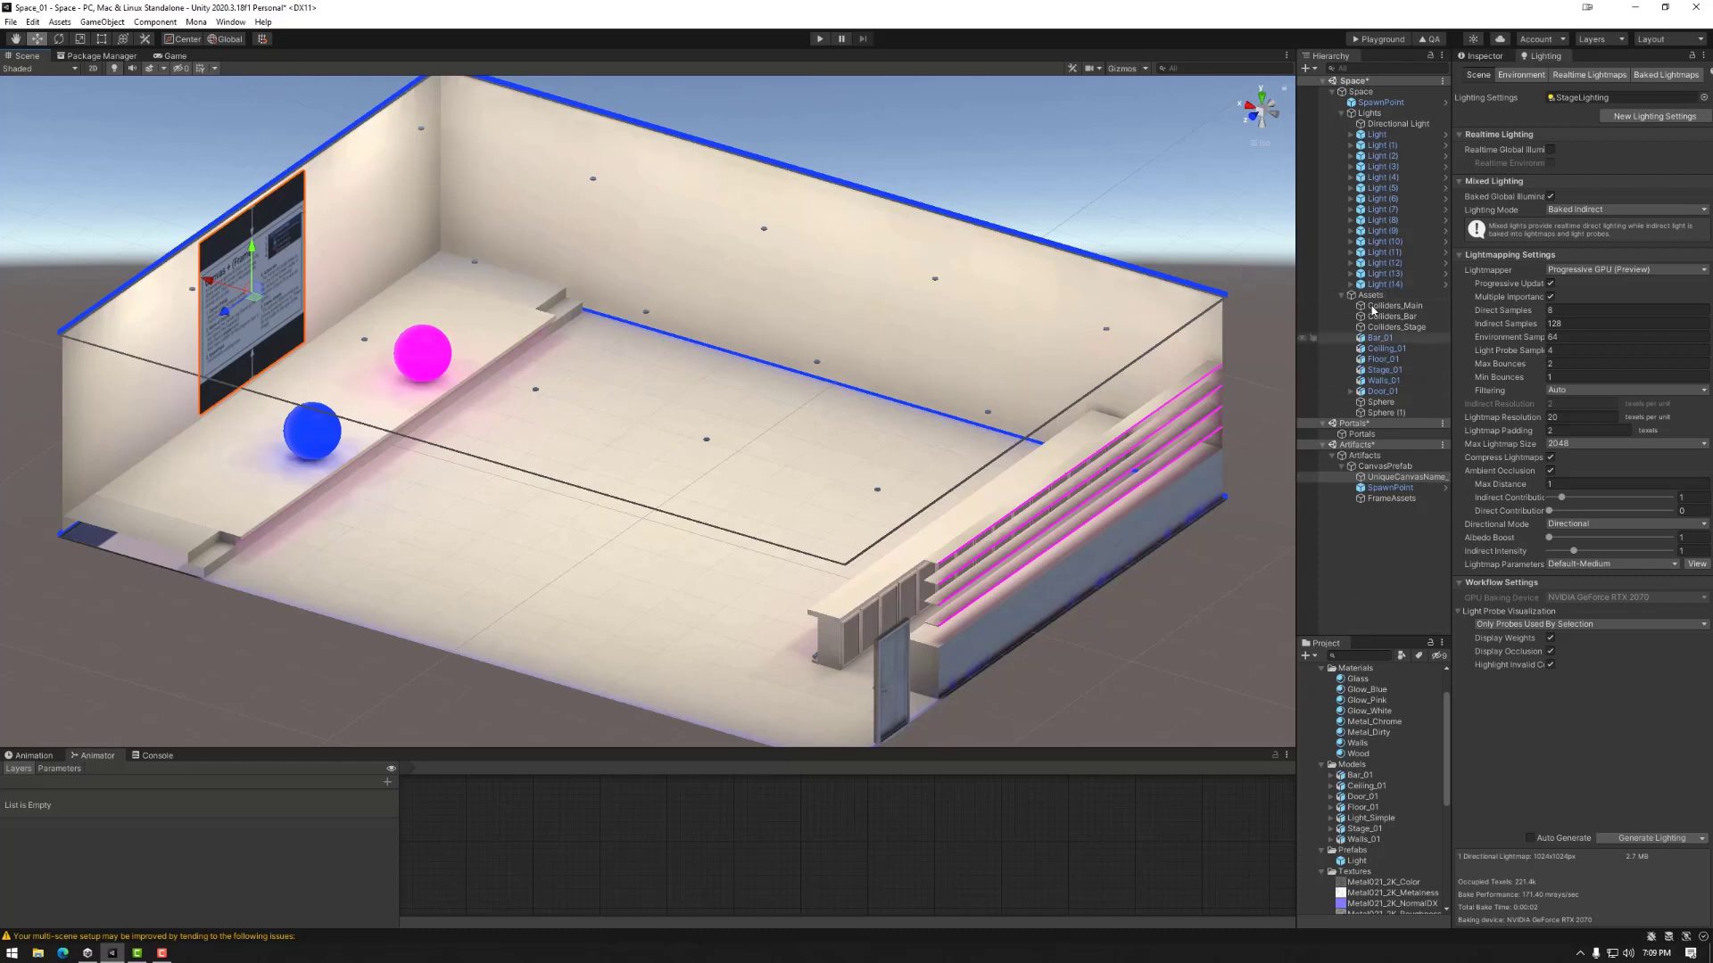
Expand the Canvas material and switch its shader to Unlit > Texture.
click(1482, 56)
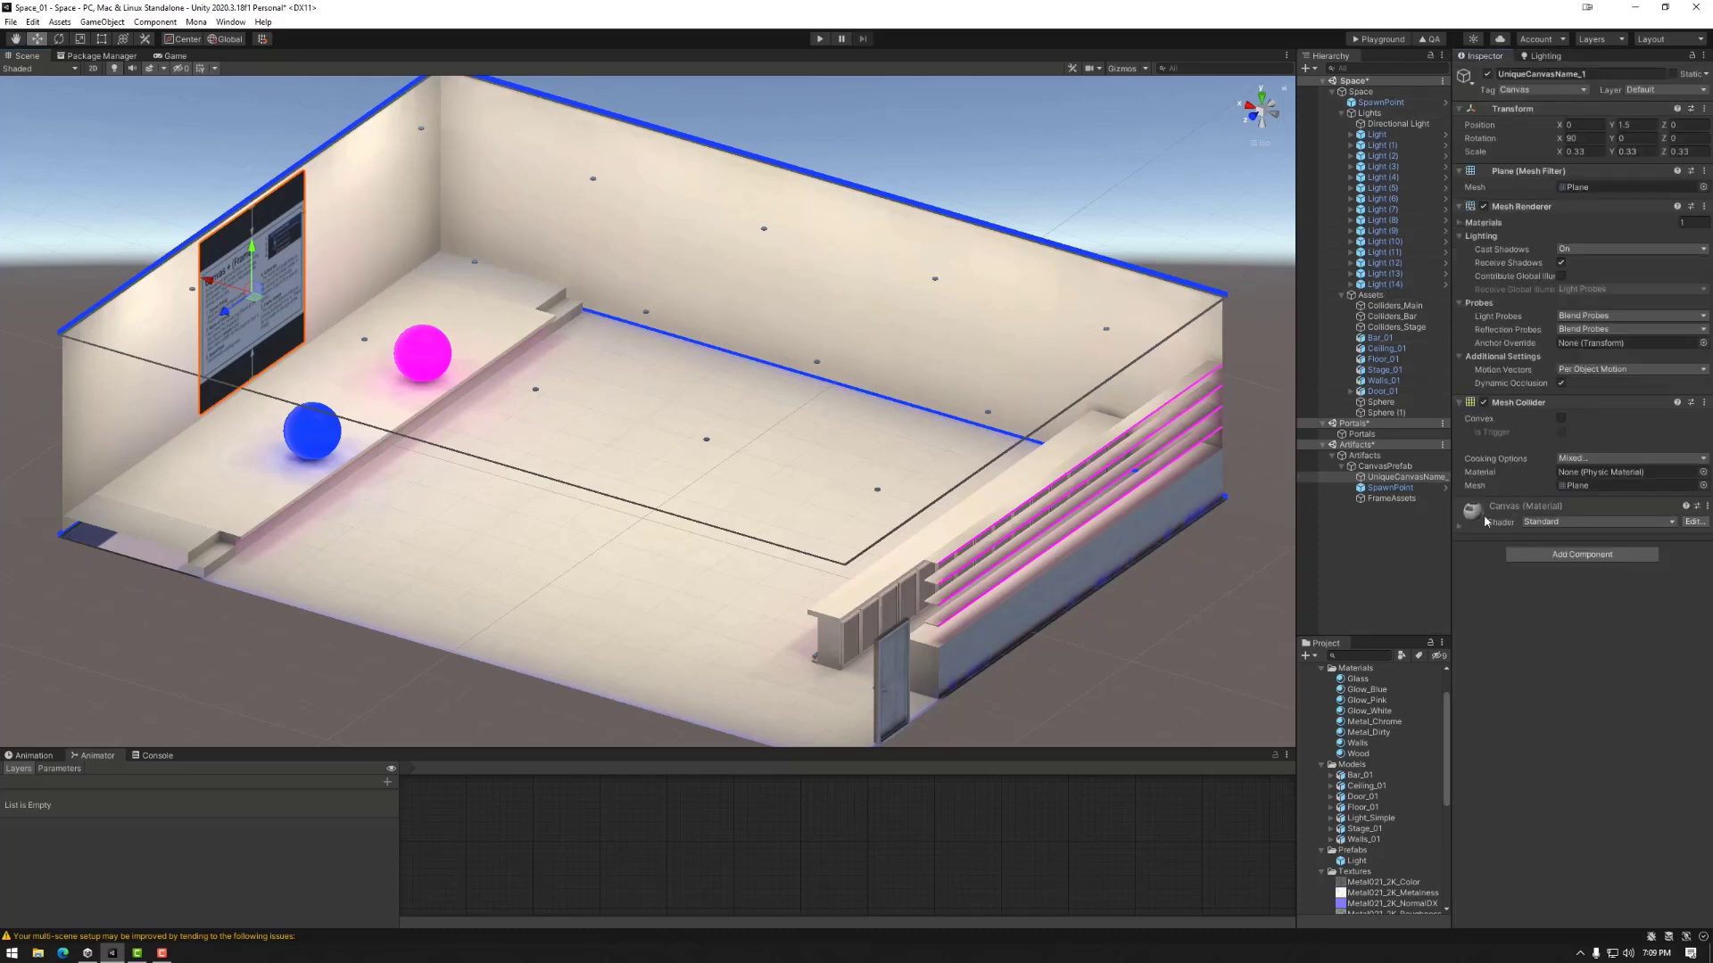
click(1459, 530)
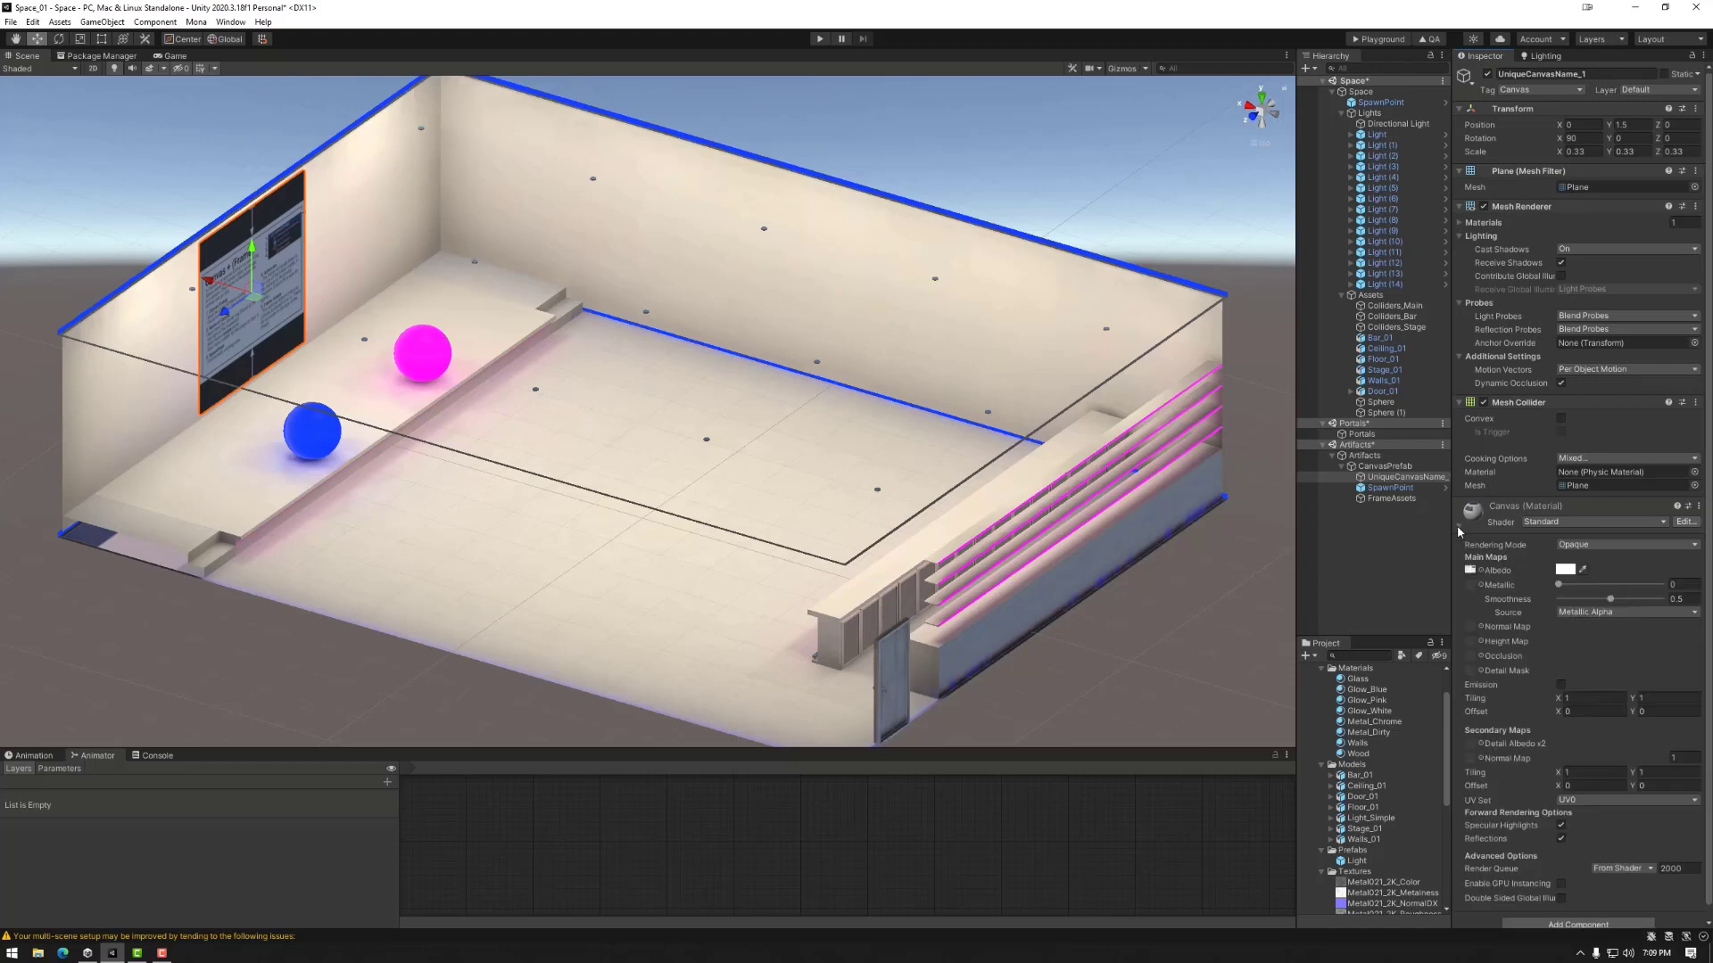
click(1588, 522)
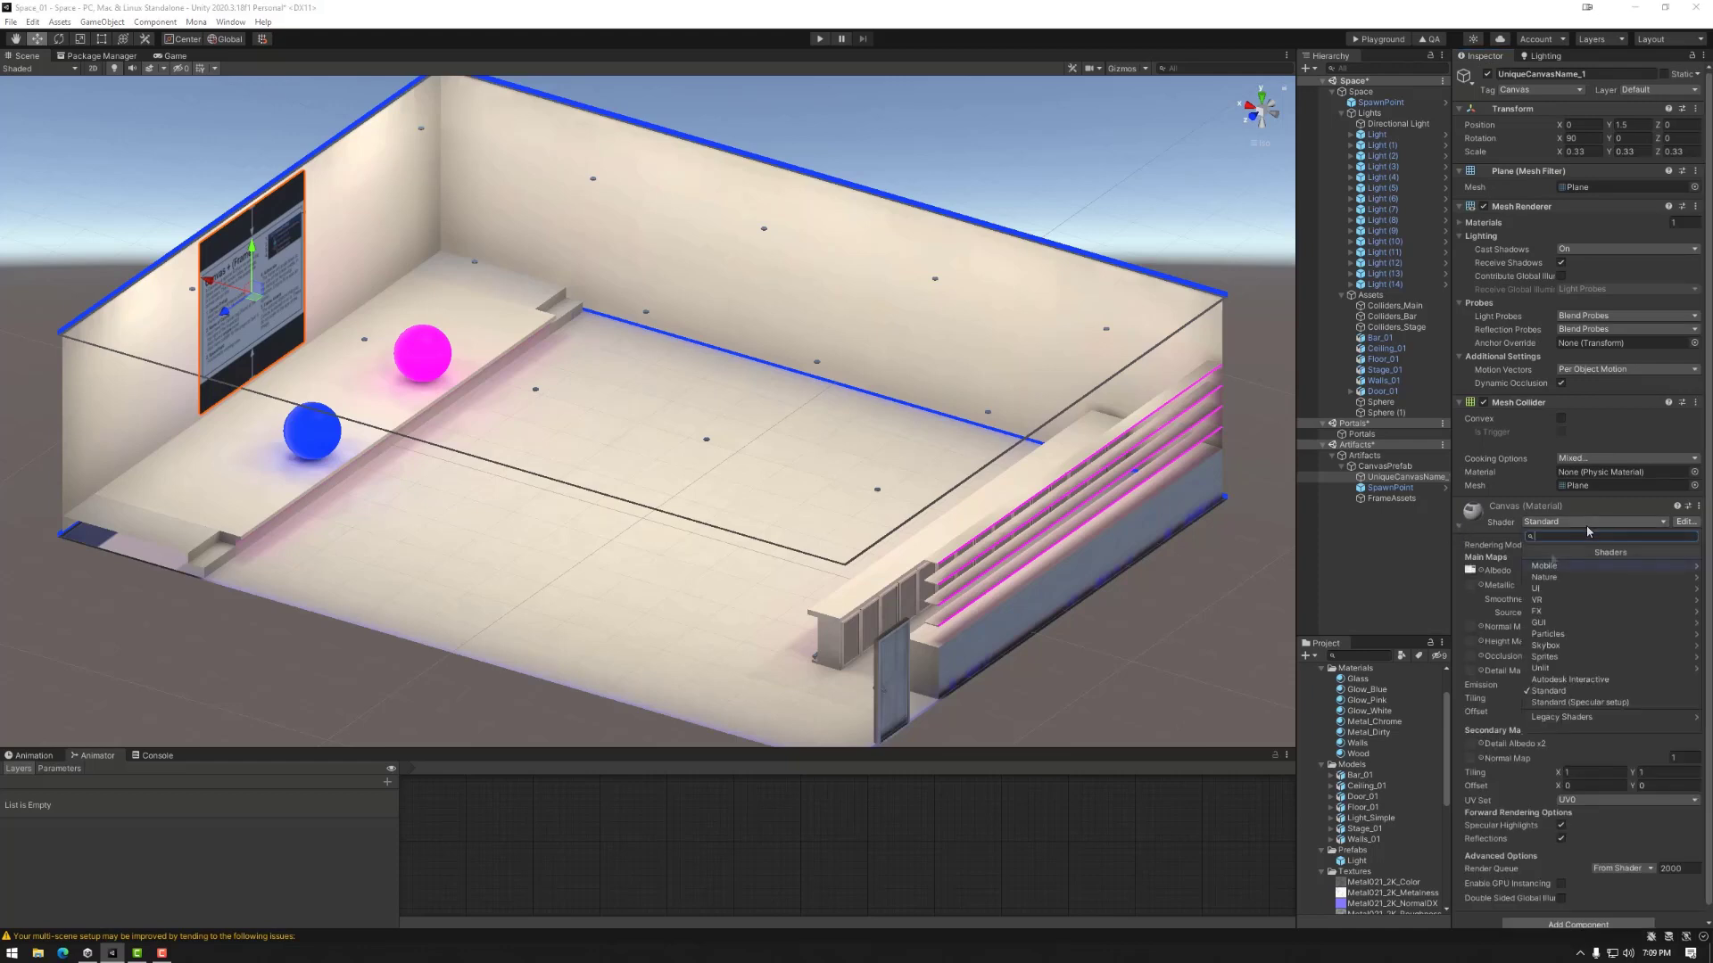
click(1554, 669)
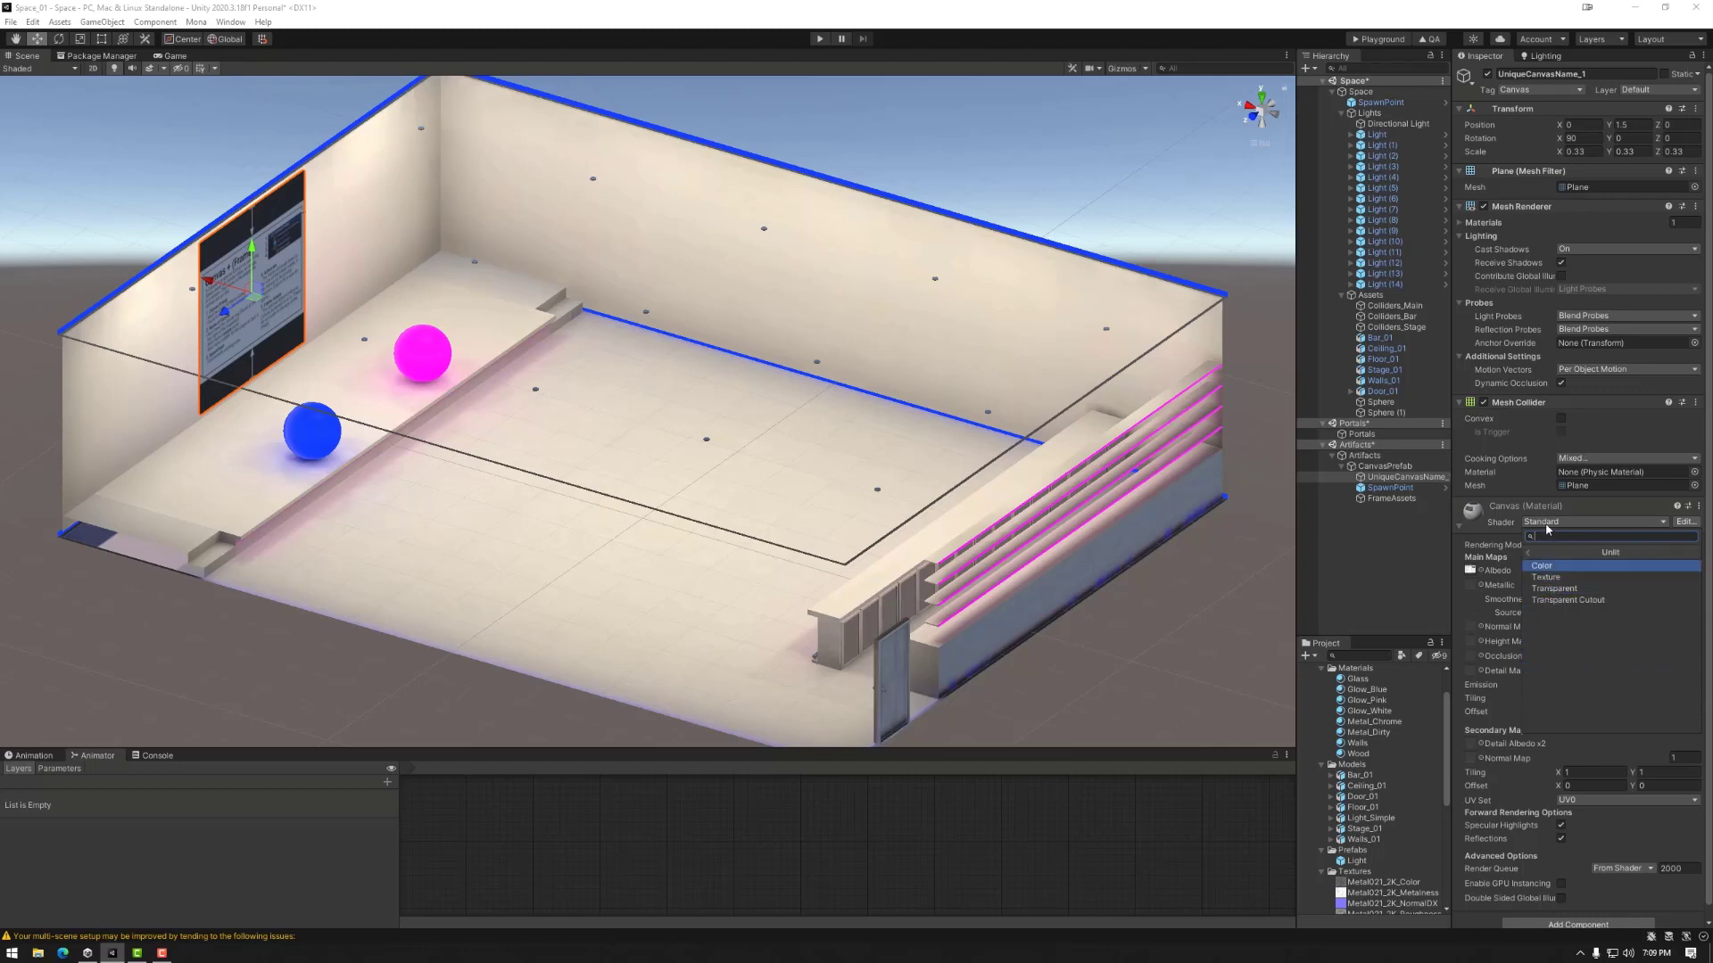
click(1567, 579)
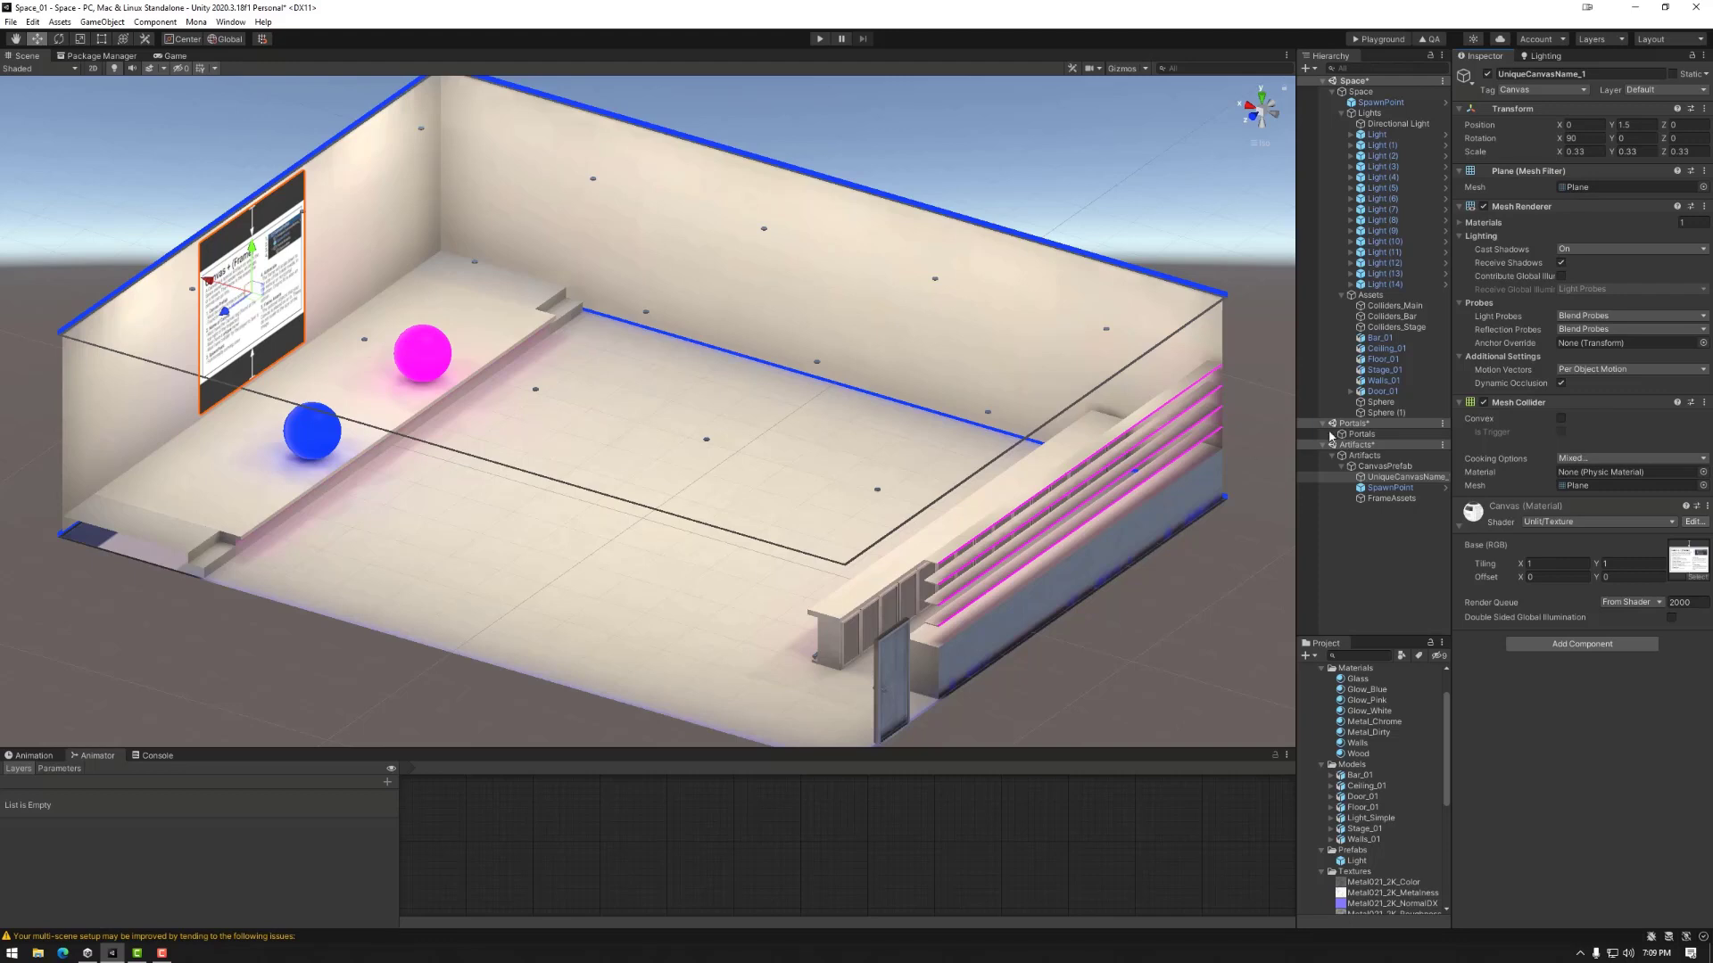
Set the Canvas material's shader back to Standard.
click(1584, 524)
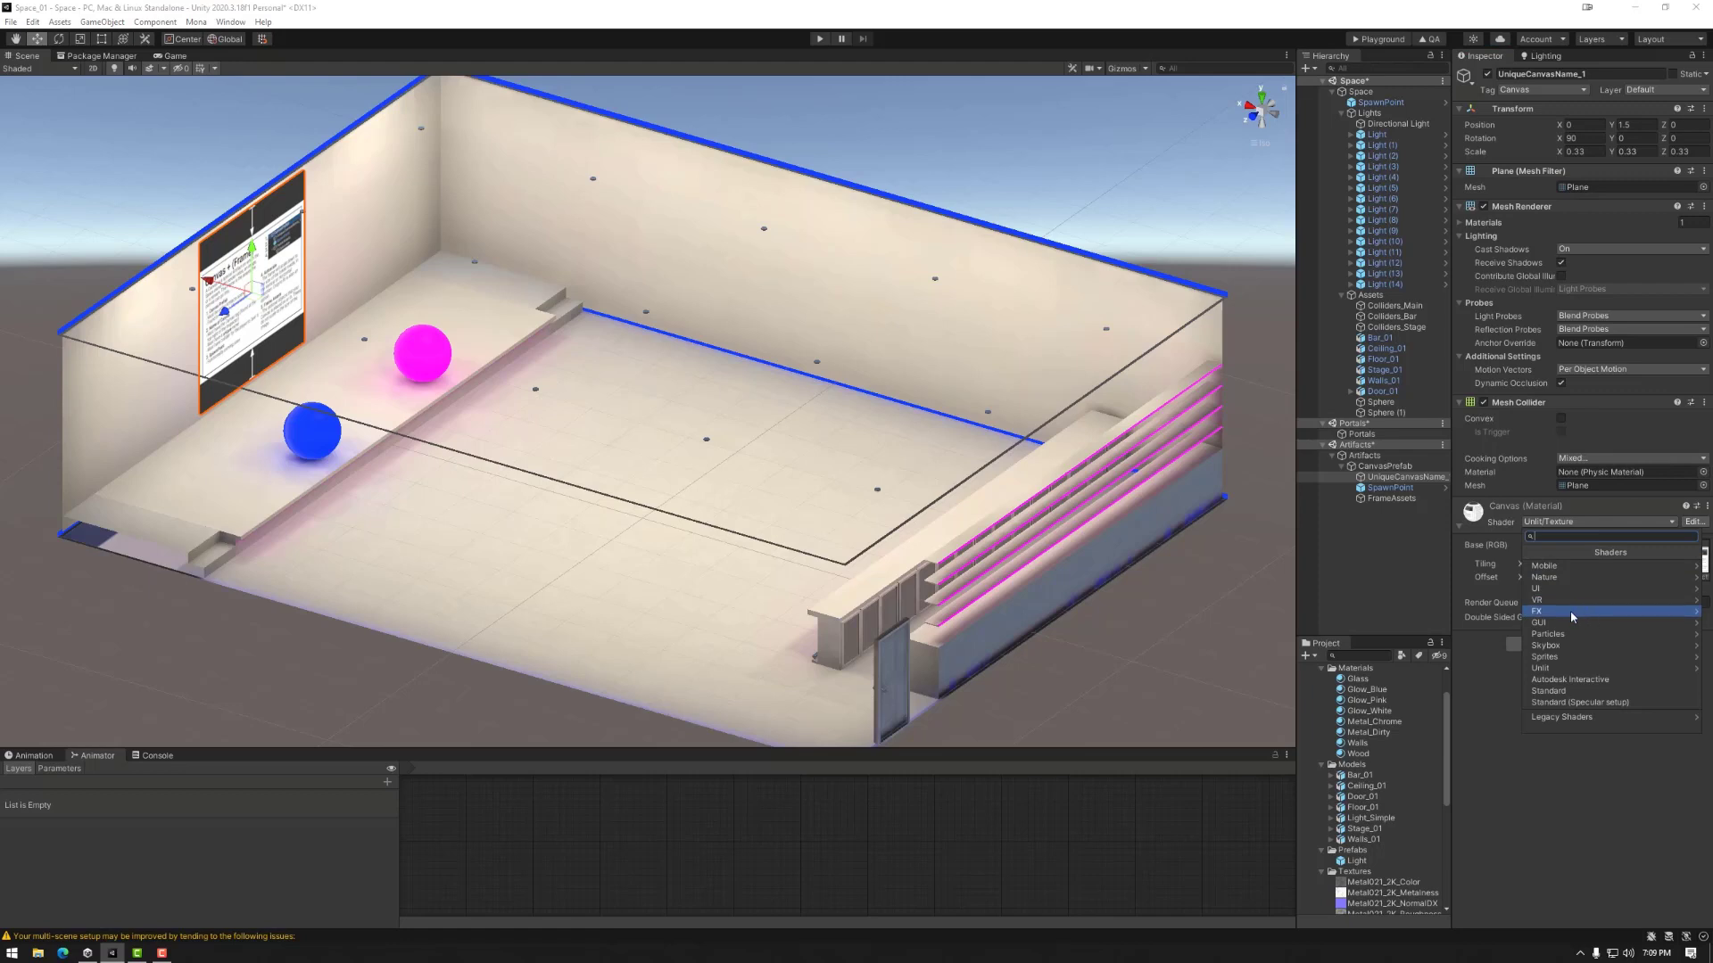
click(1575, 692)
alt+drag(616, 459, 583, 514)
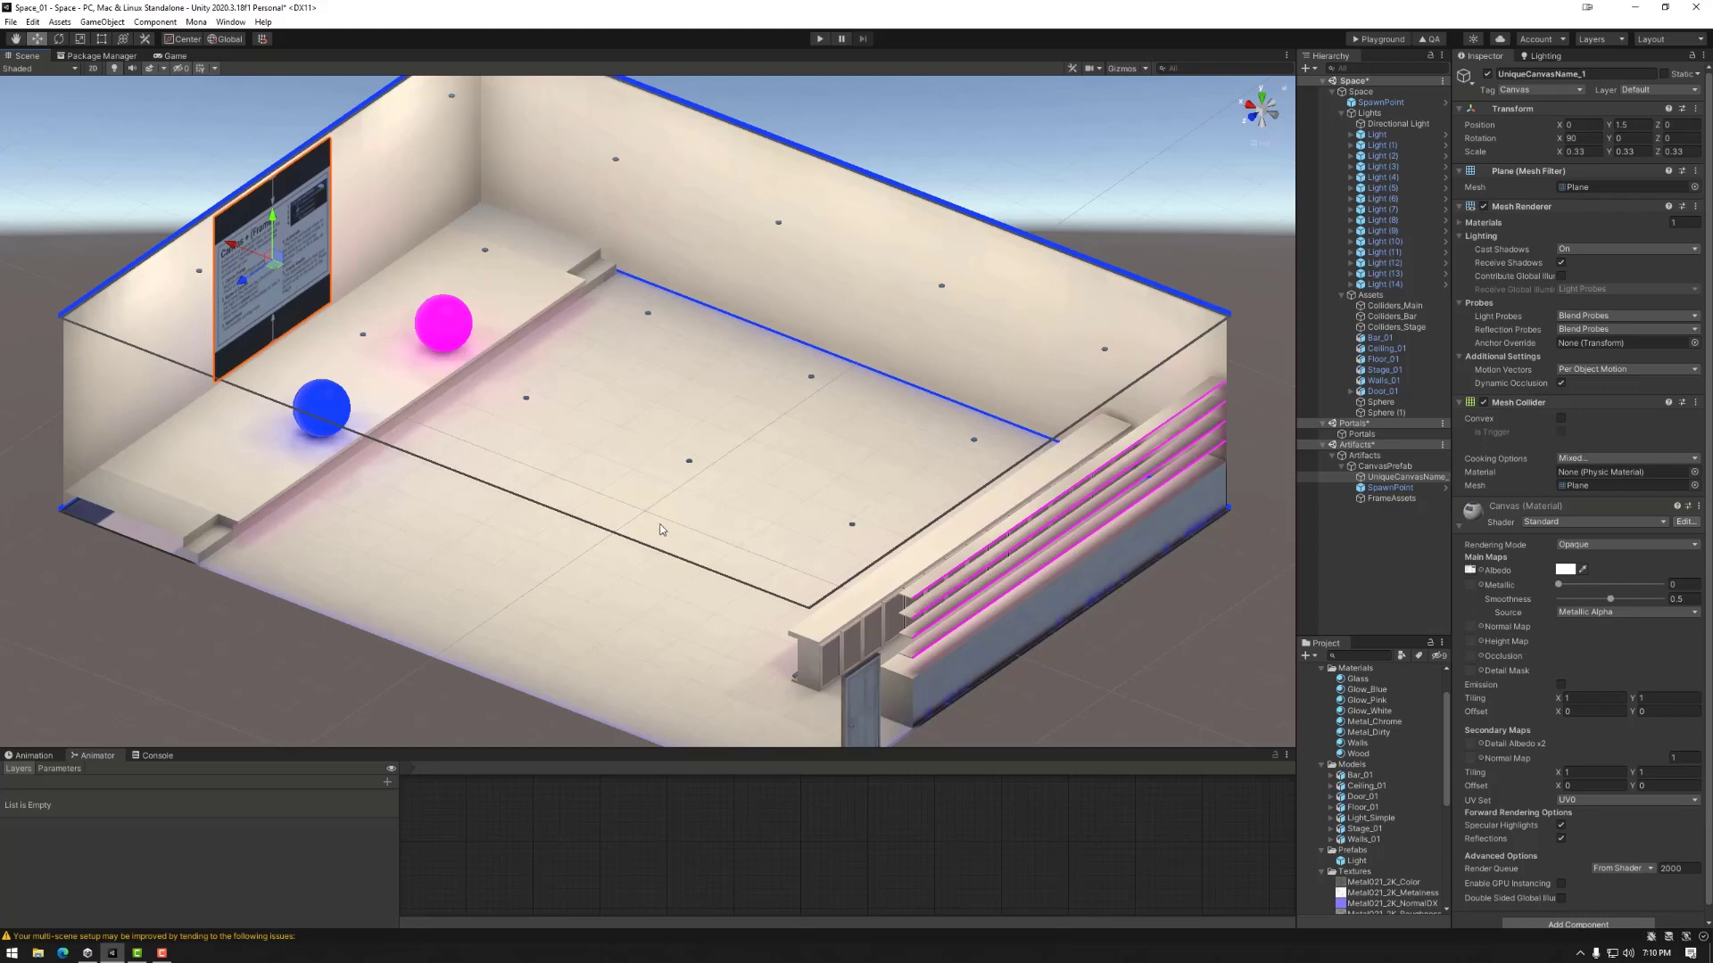
scroll(672, 580, down, 3)
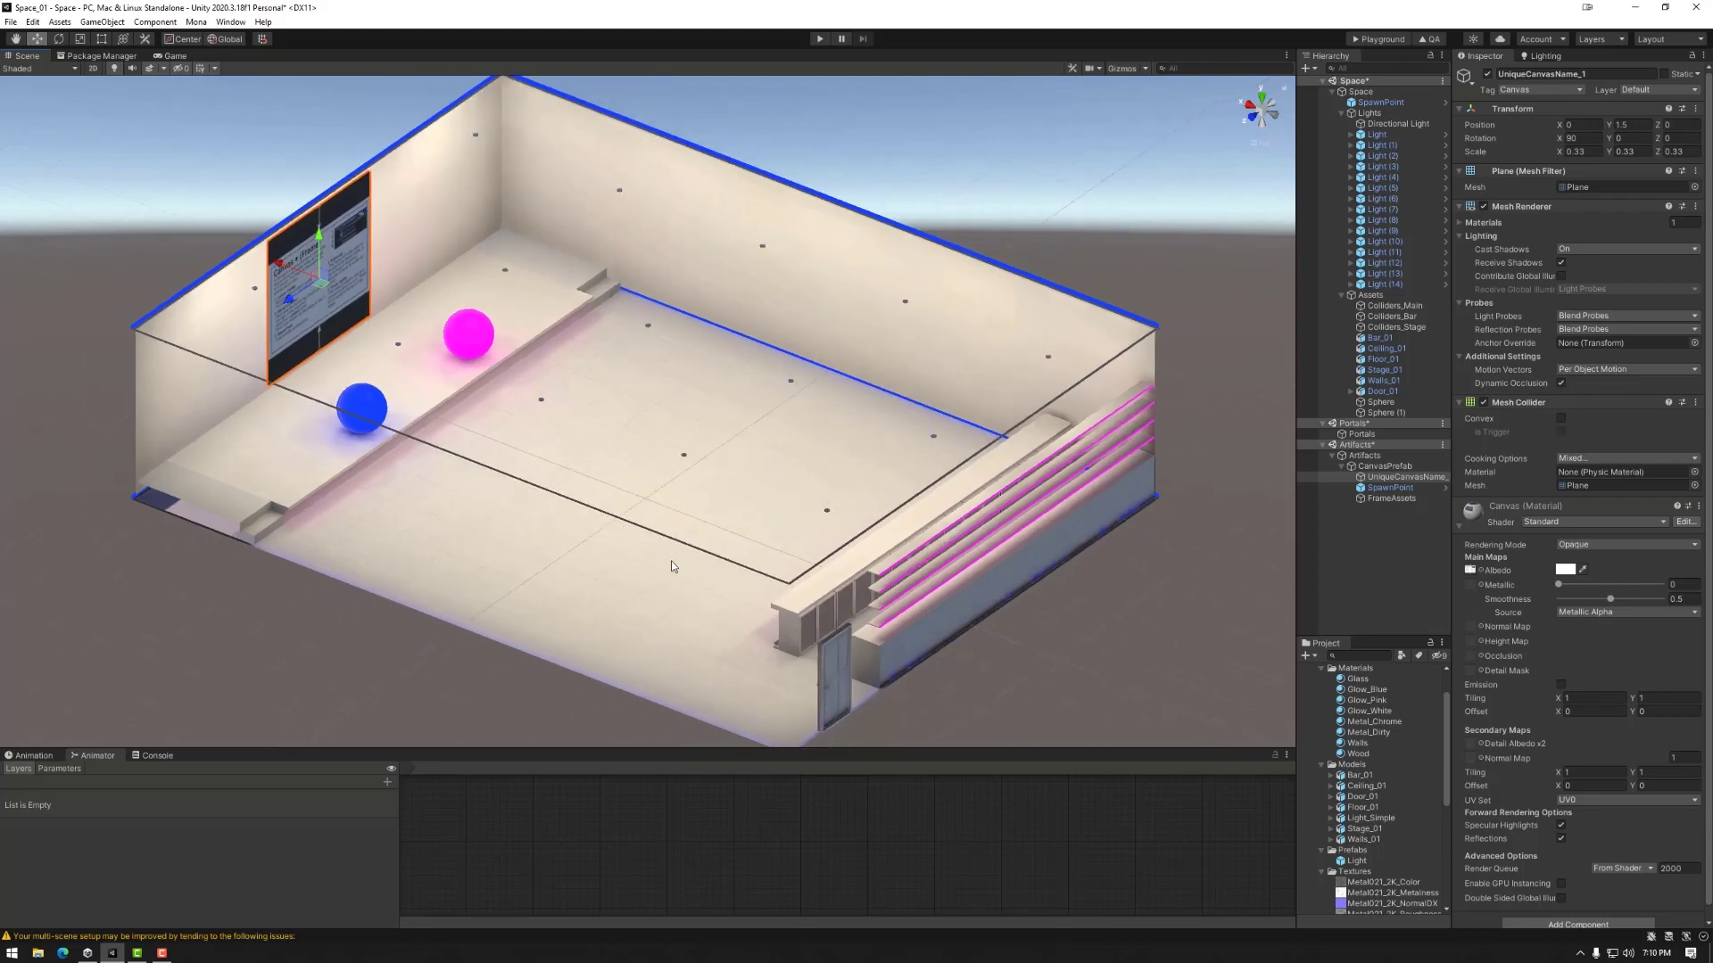
Show the Lighting window to review the Progressive CPU lightmapping settings.
click(1543, 55)
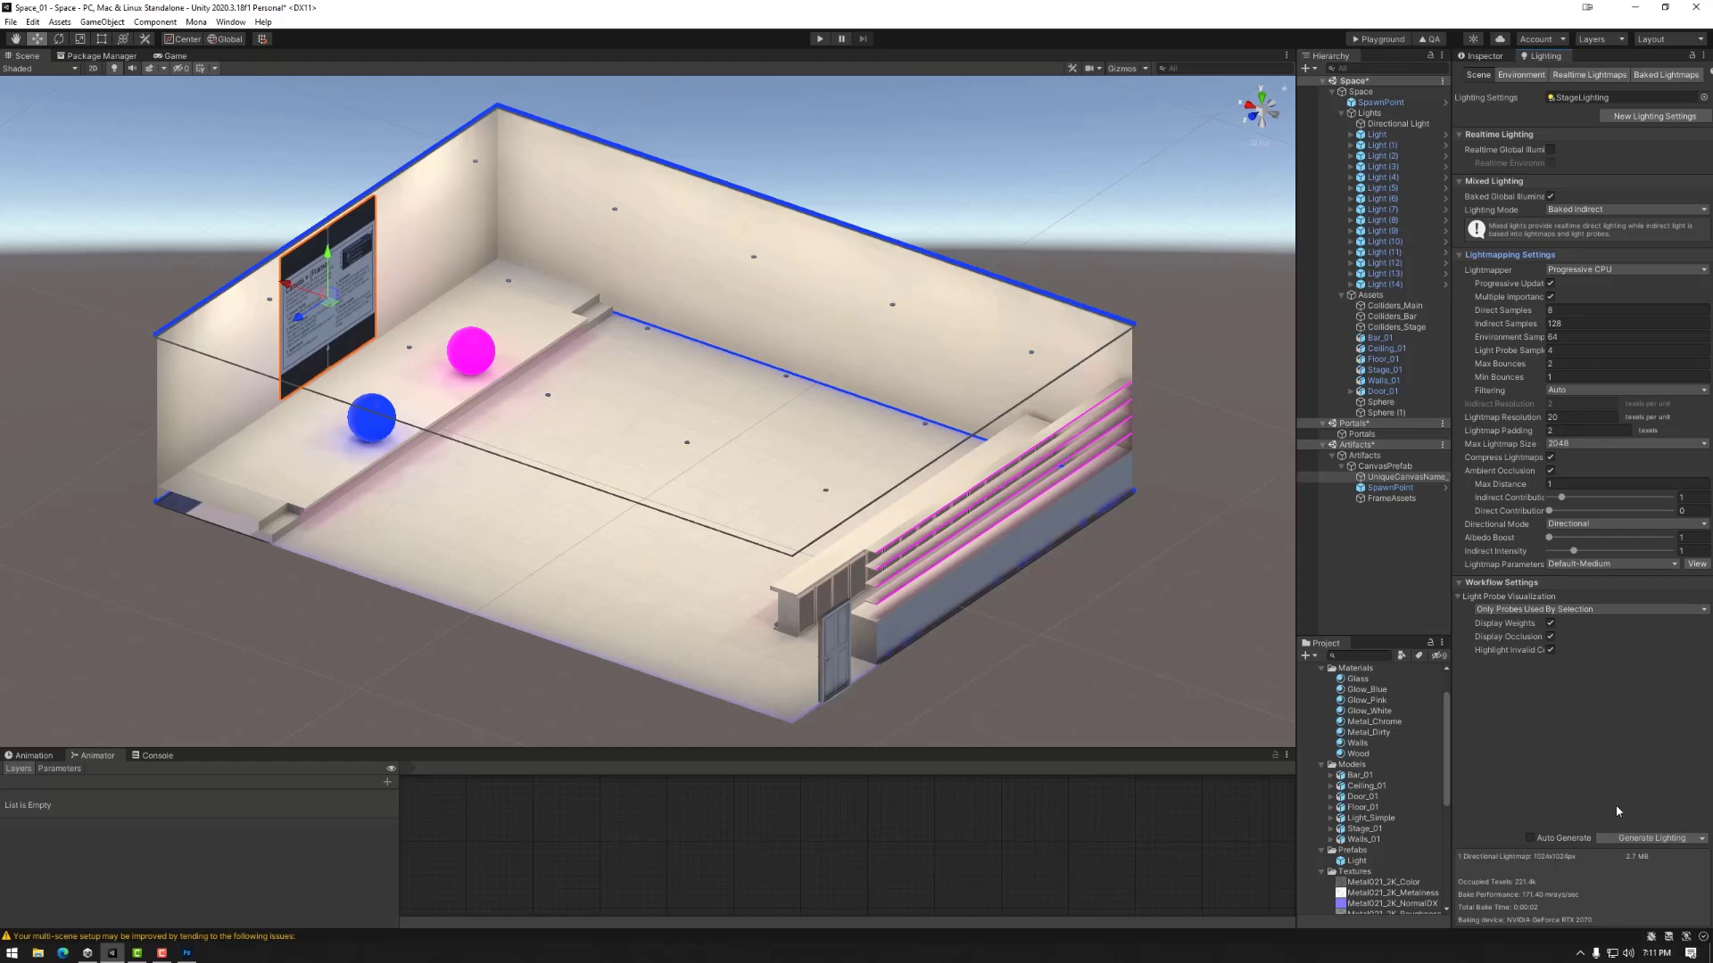
Switch to the Progressive GPU lightmapper with 32 direct, 512 indirect and 256 environment samples.
click(1654, 838)
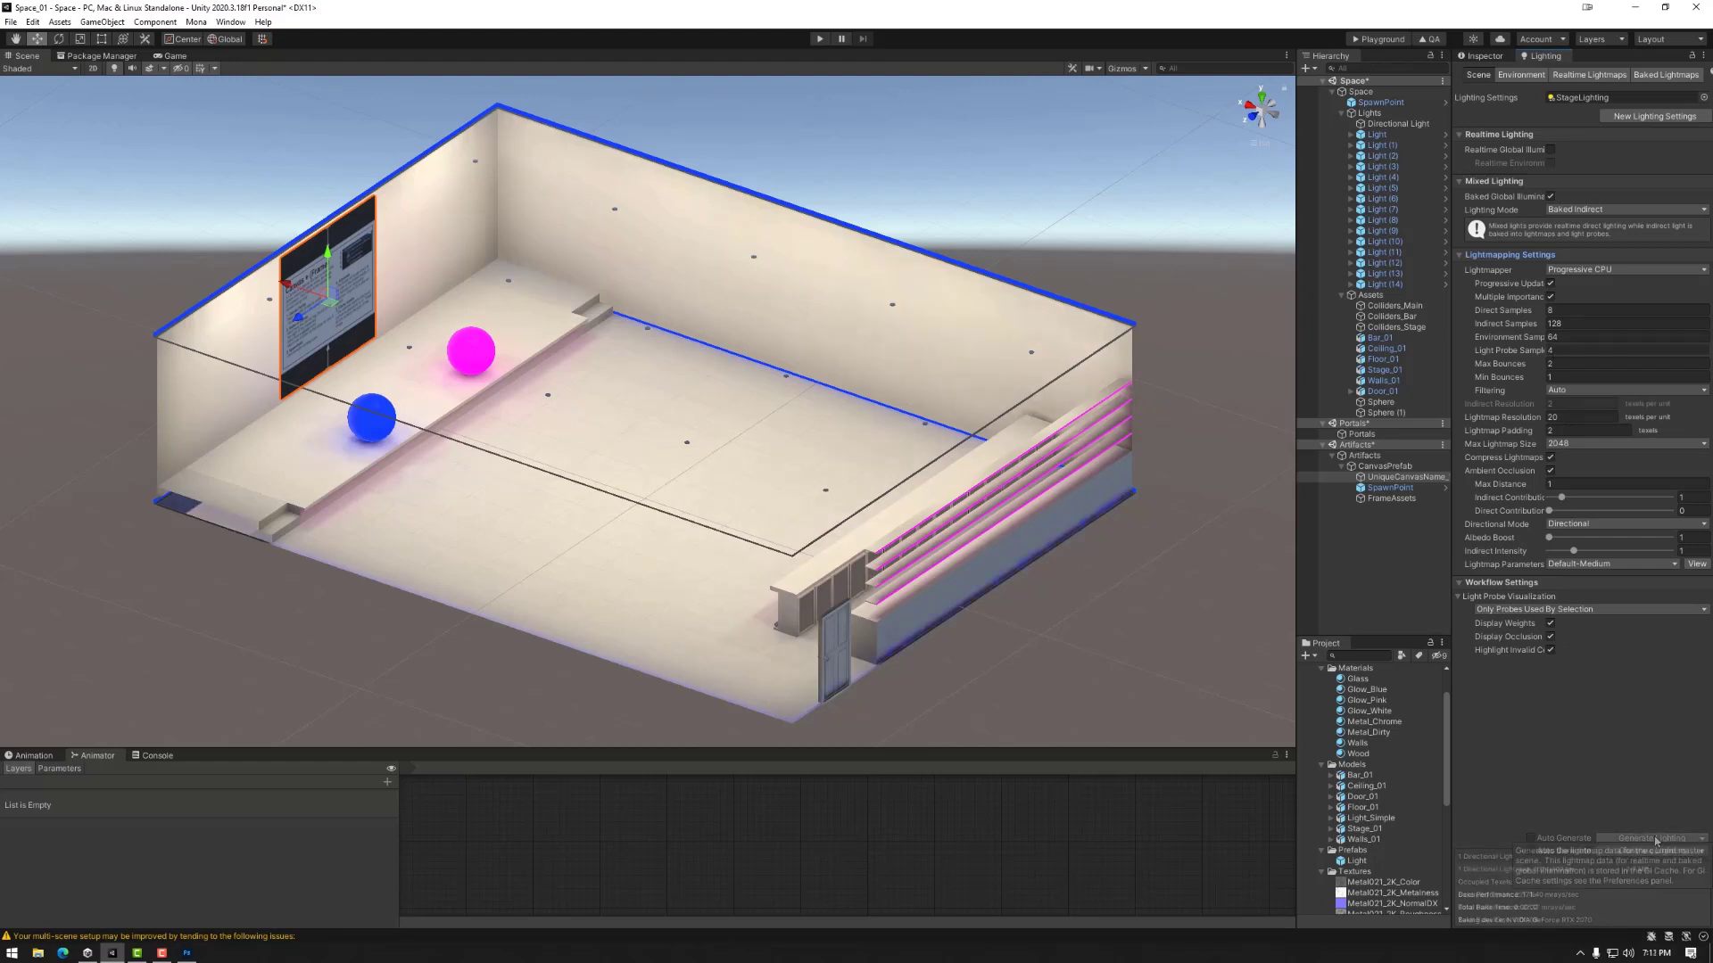
click(1594, 270)
click(1579, 315)
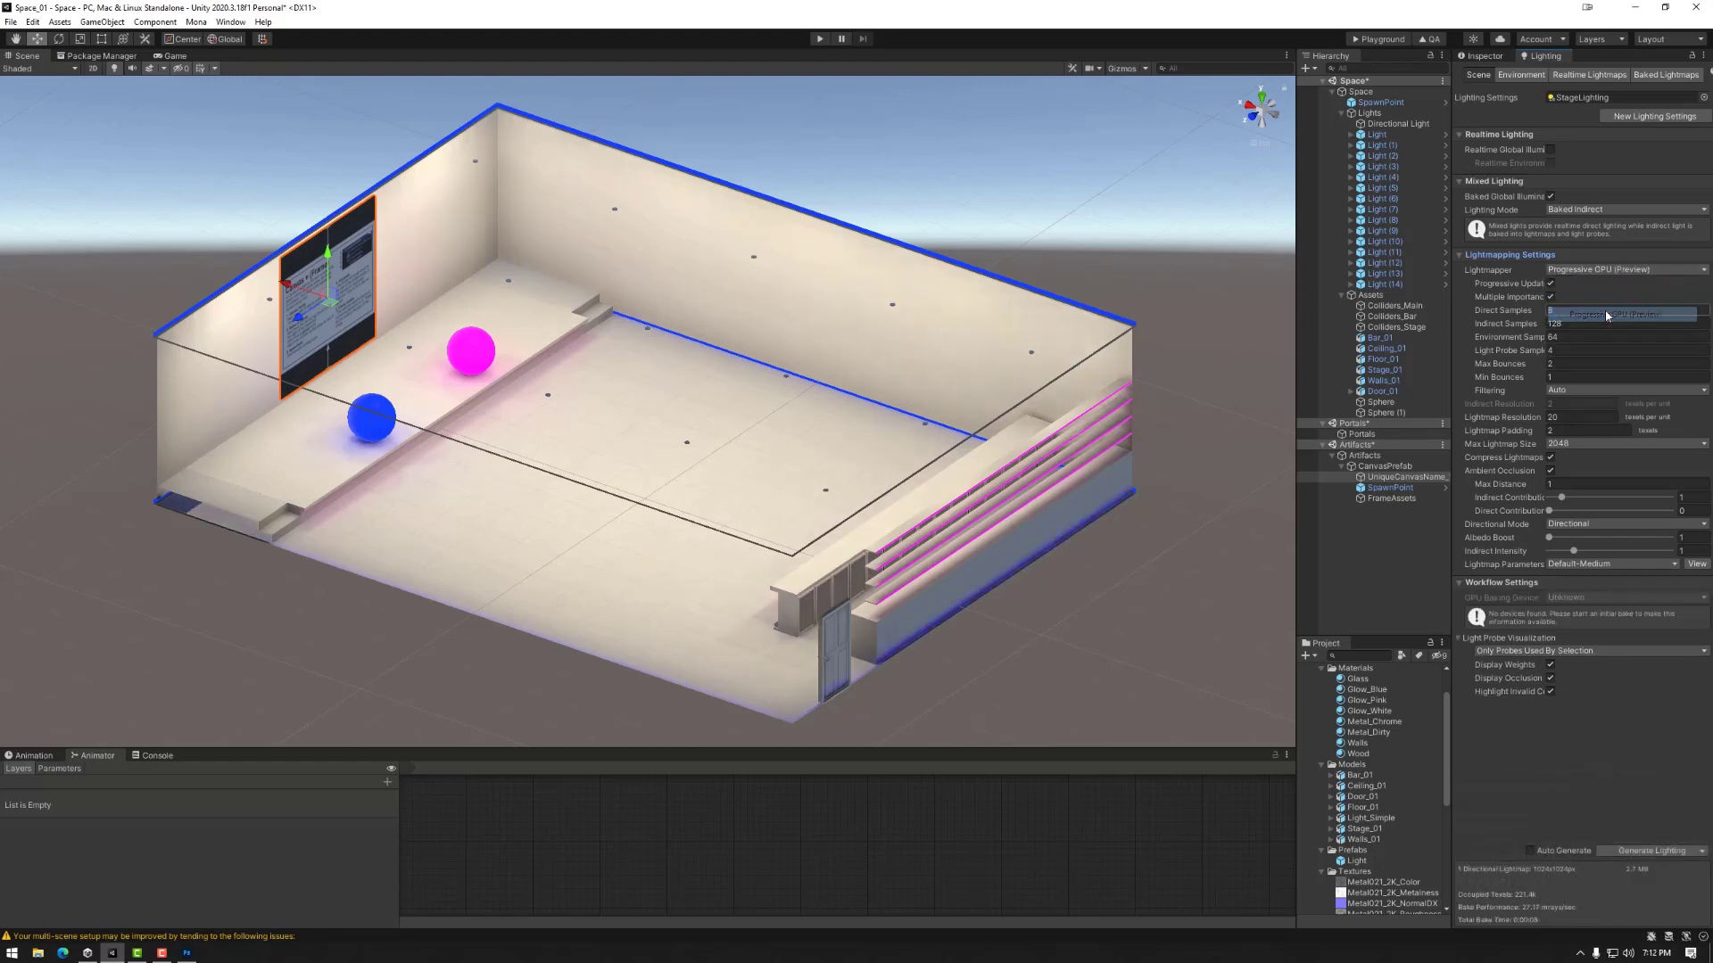
click(1579, 310)
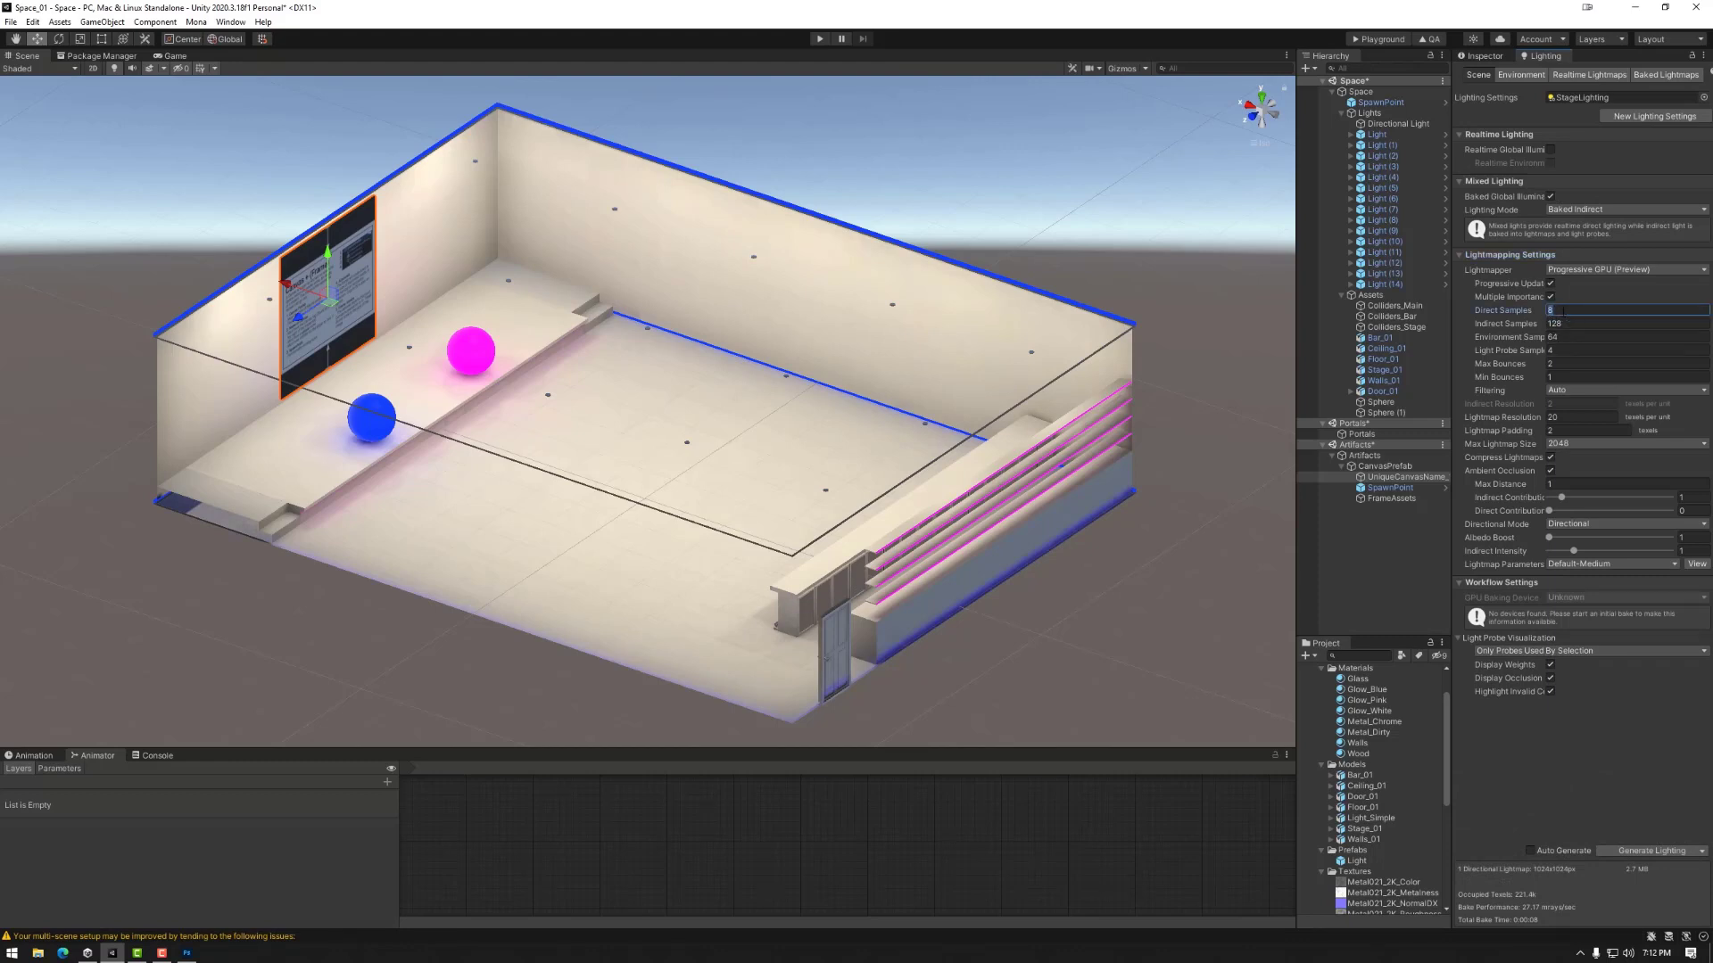
click(1575, 324)
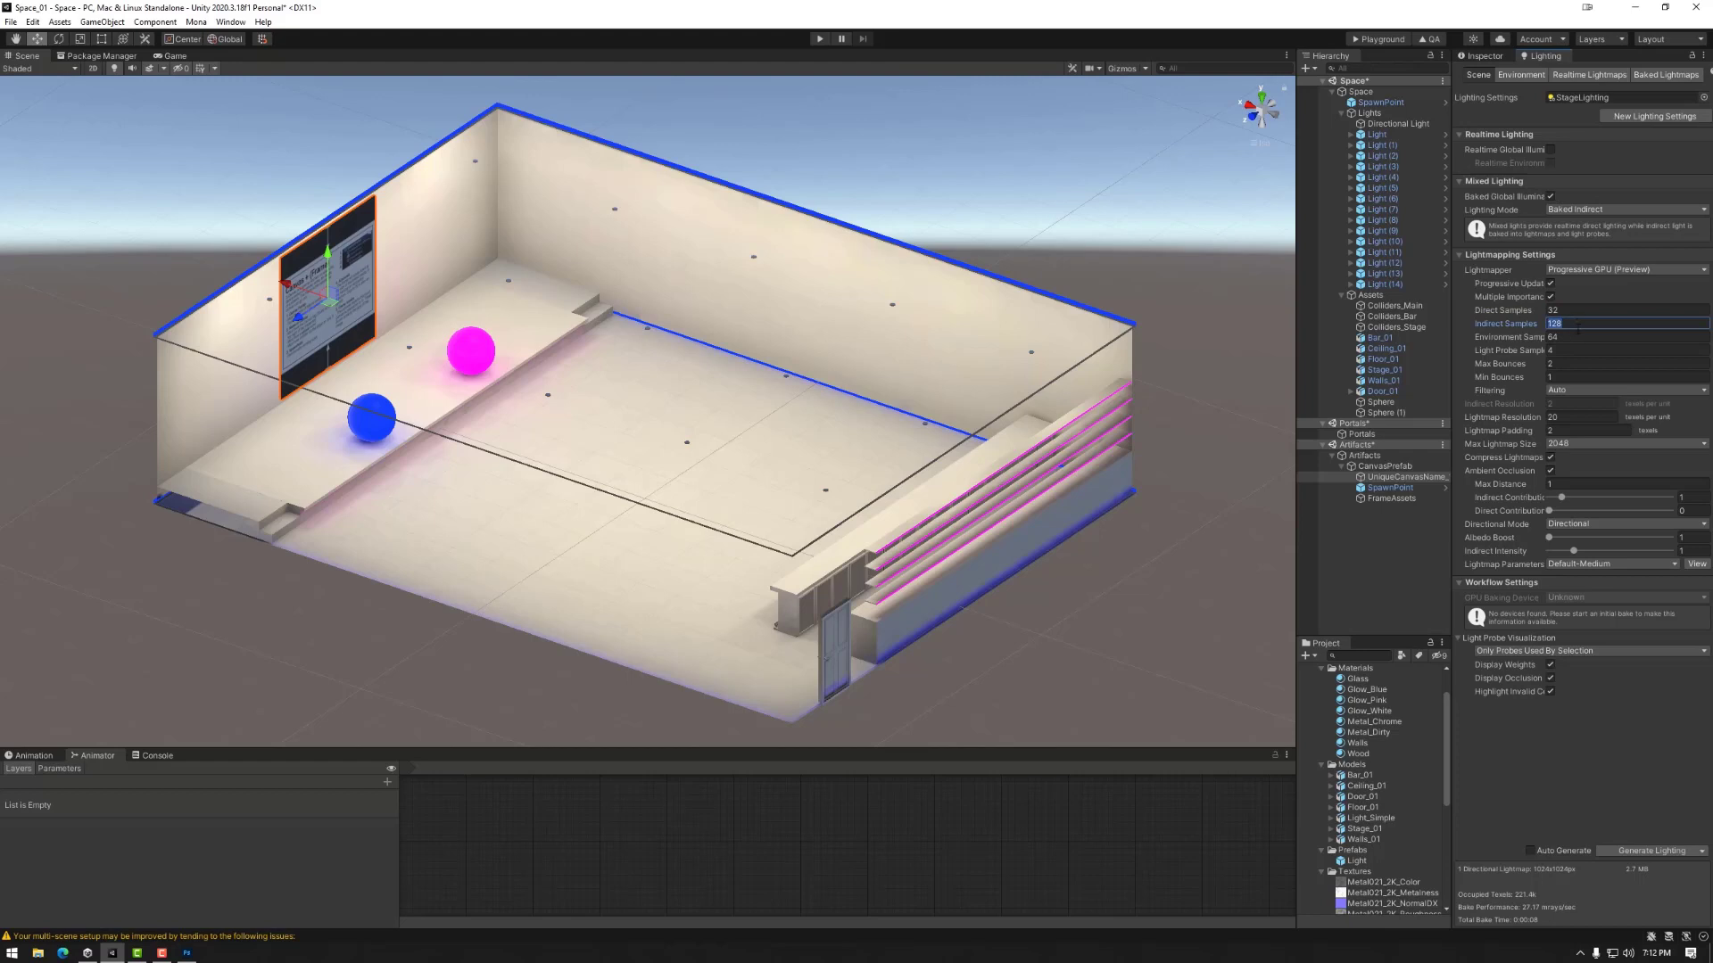
text(5)
click(1581, 337)
text(256)
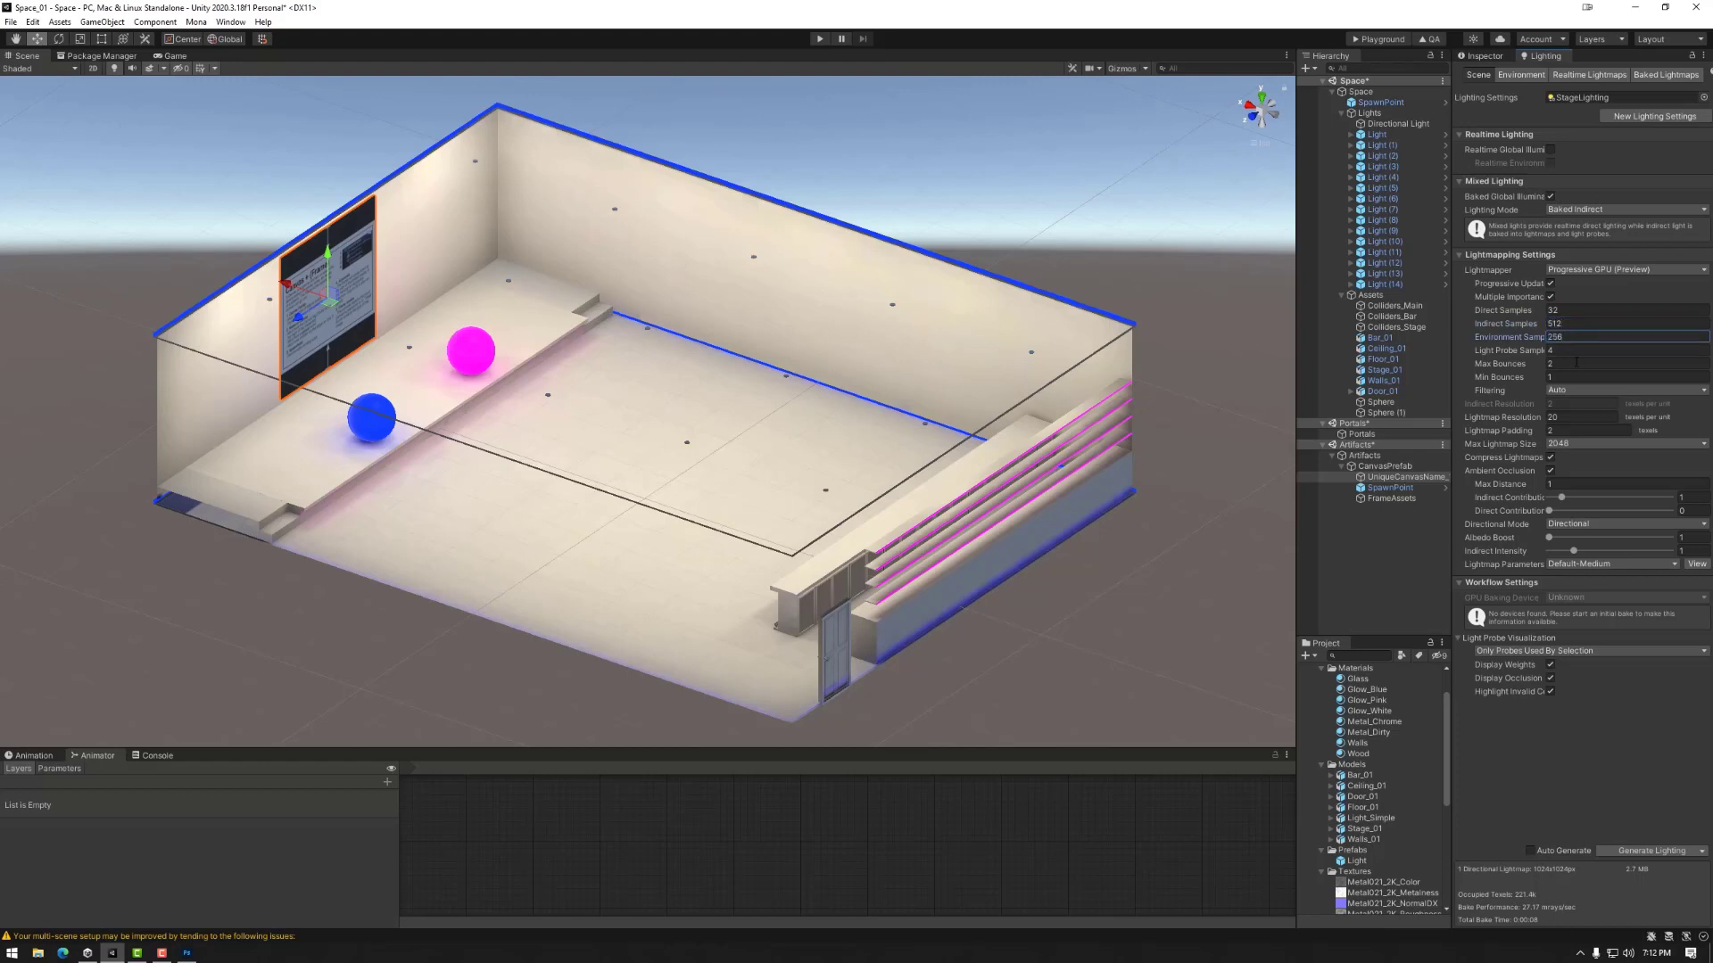
Set lightmap resolution to 50 and use Default-HighResolution lightmap parameters.
click(1564, 417)
text(50)
click(1592, 566)
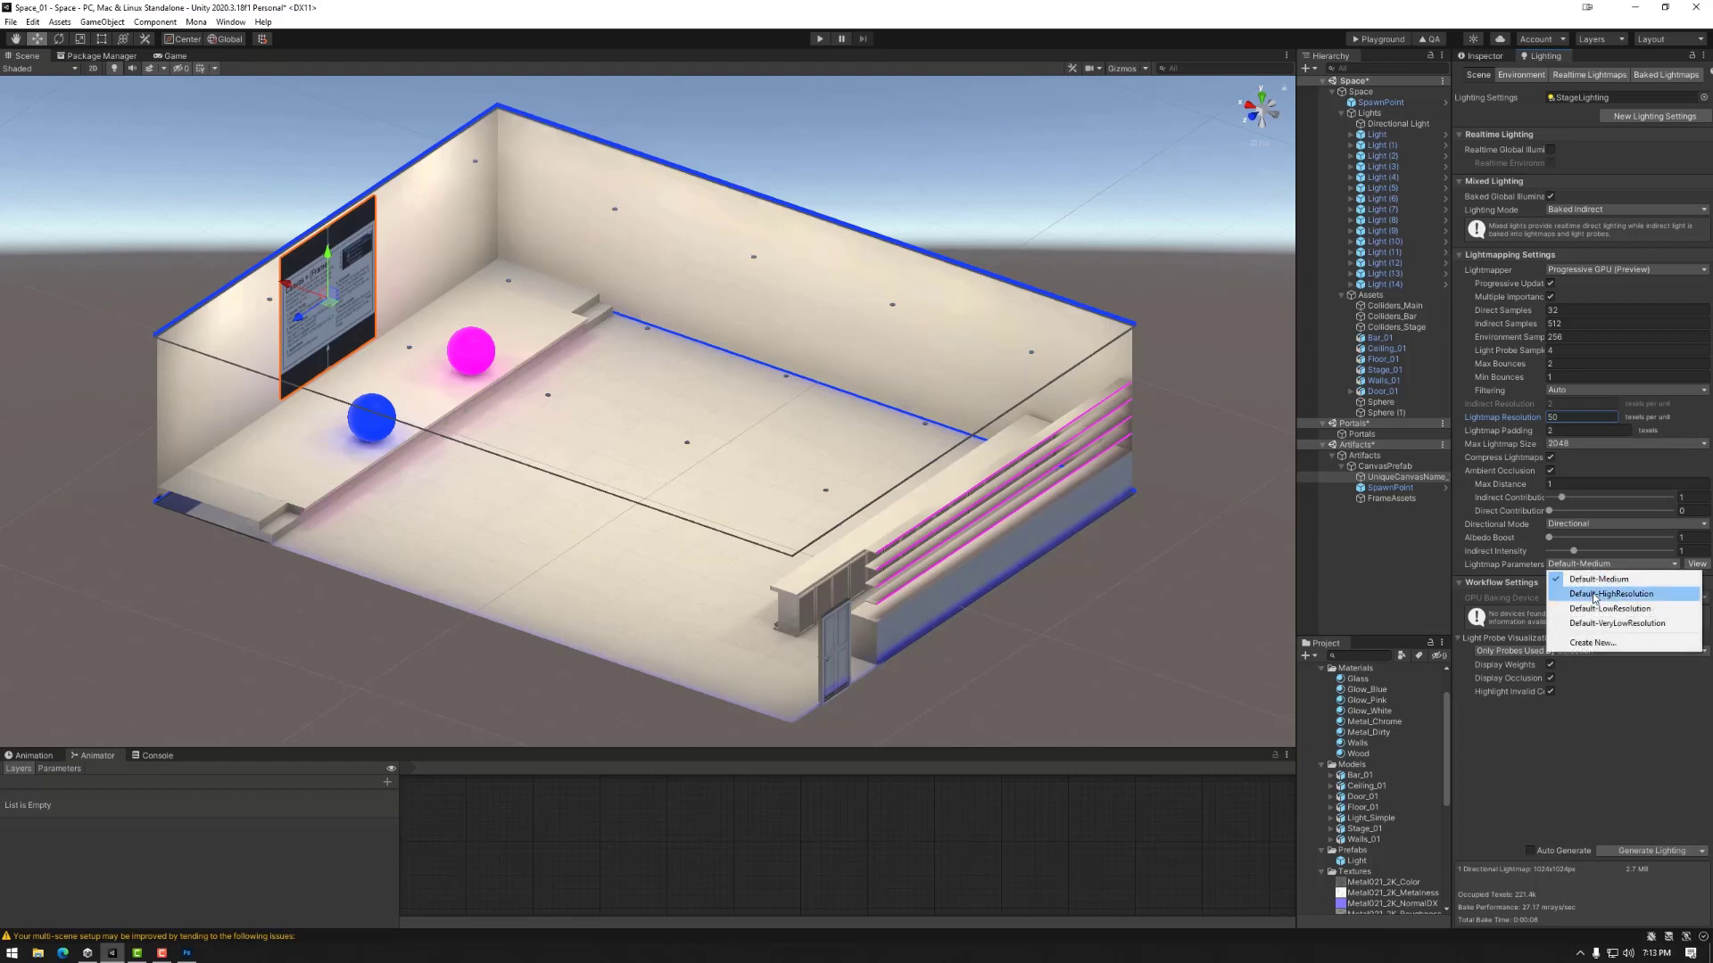
click(1593, 594)
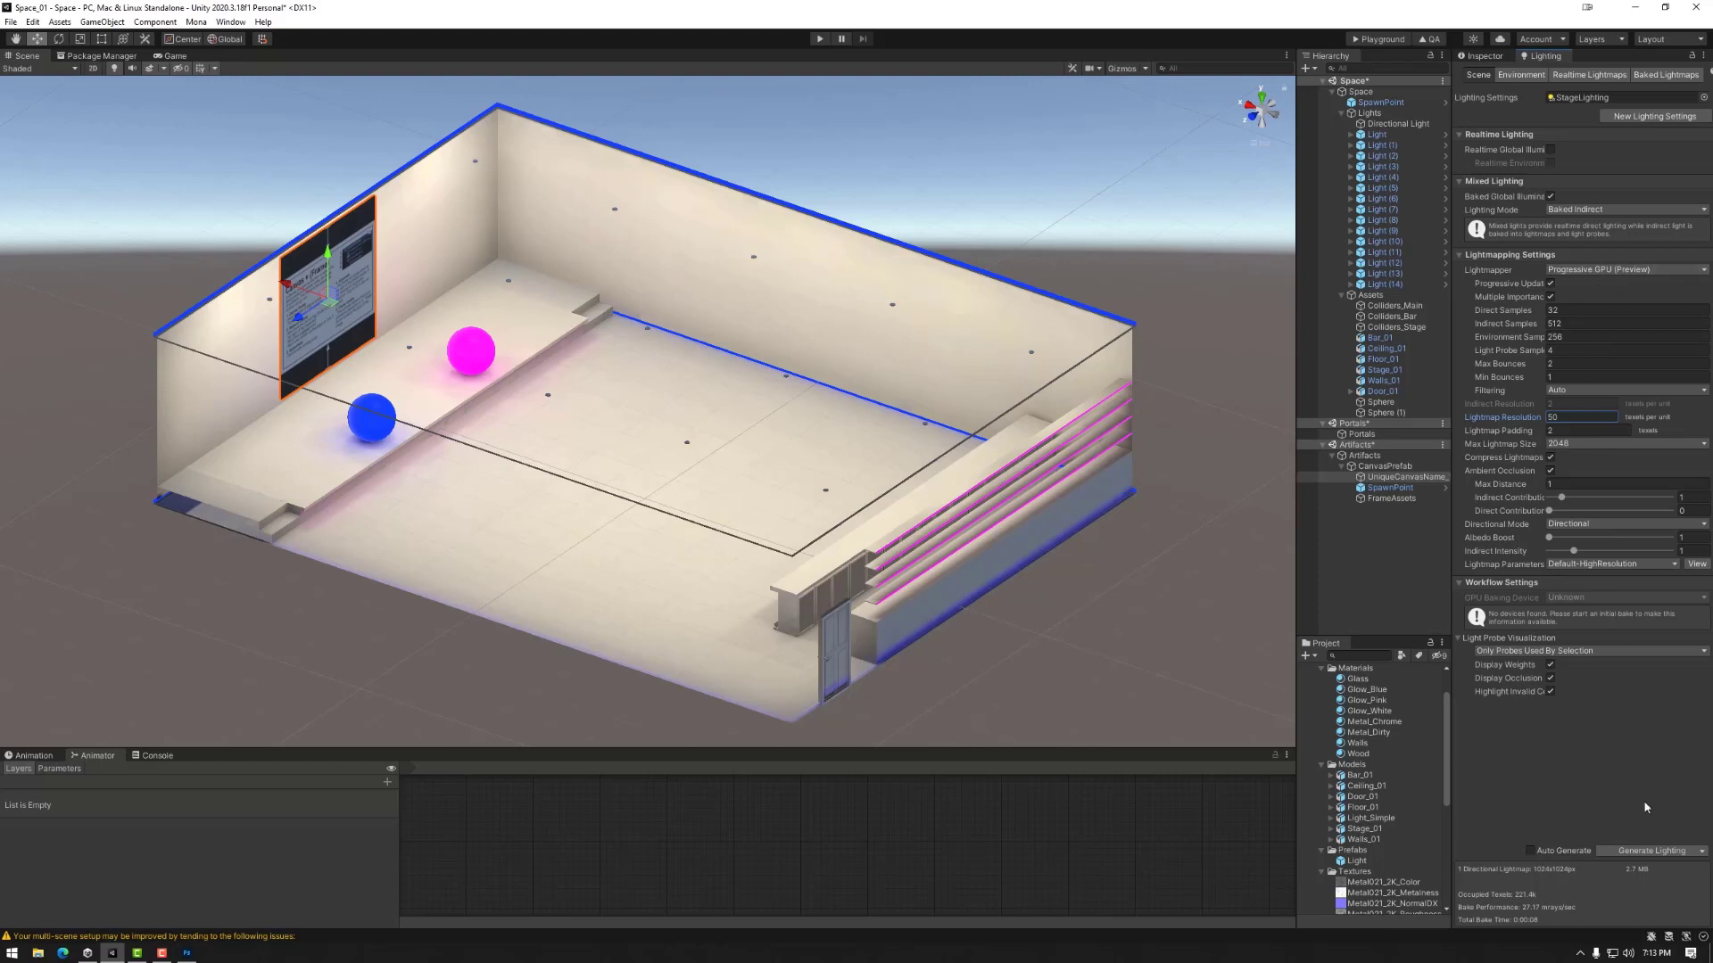
Bake with the new settings, inspect the resulting 2048x2048 lightmap, and close its preview.
click(1650, 850)
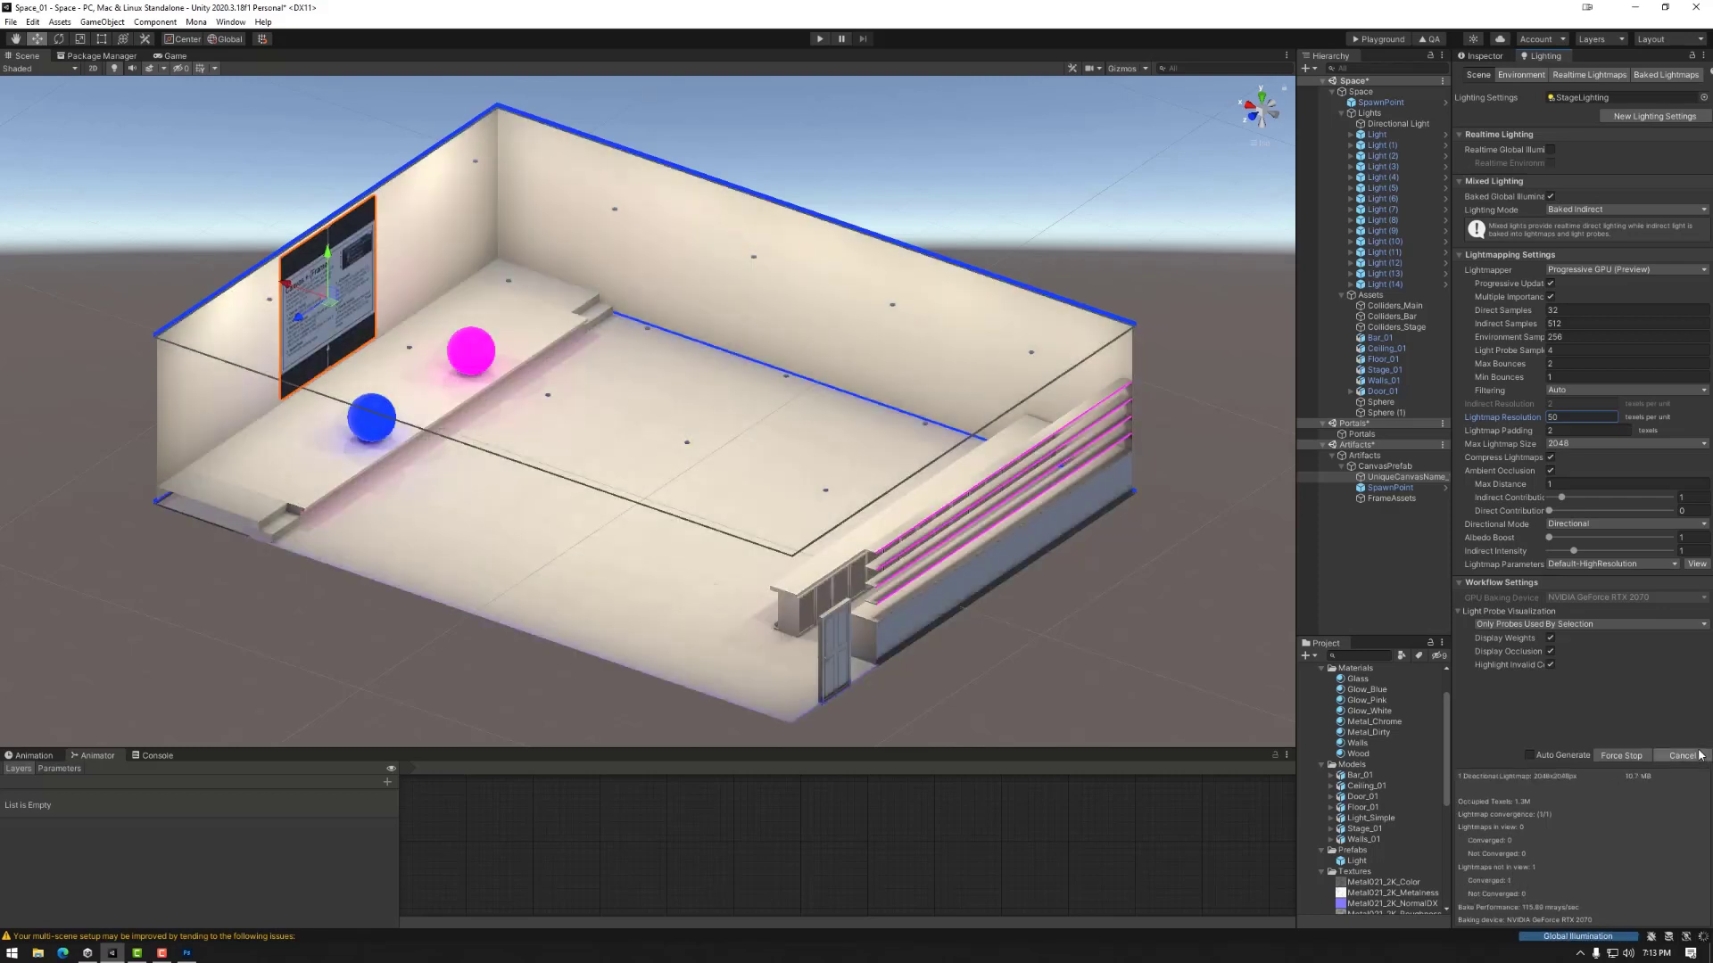
scroll(518, 440, up, 3)
scroll(488, 512, down, 2)
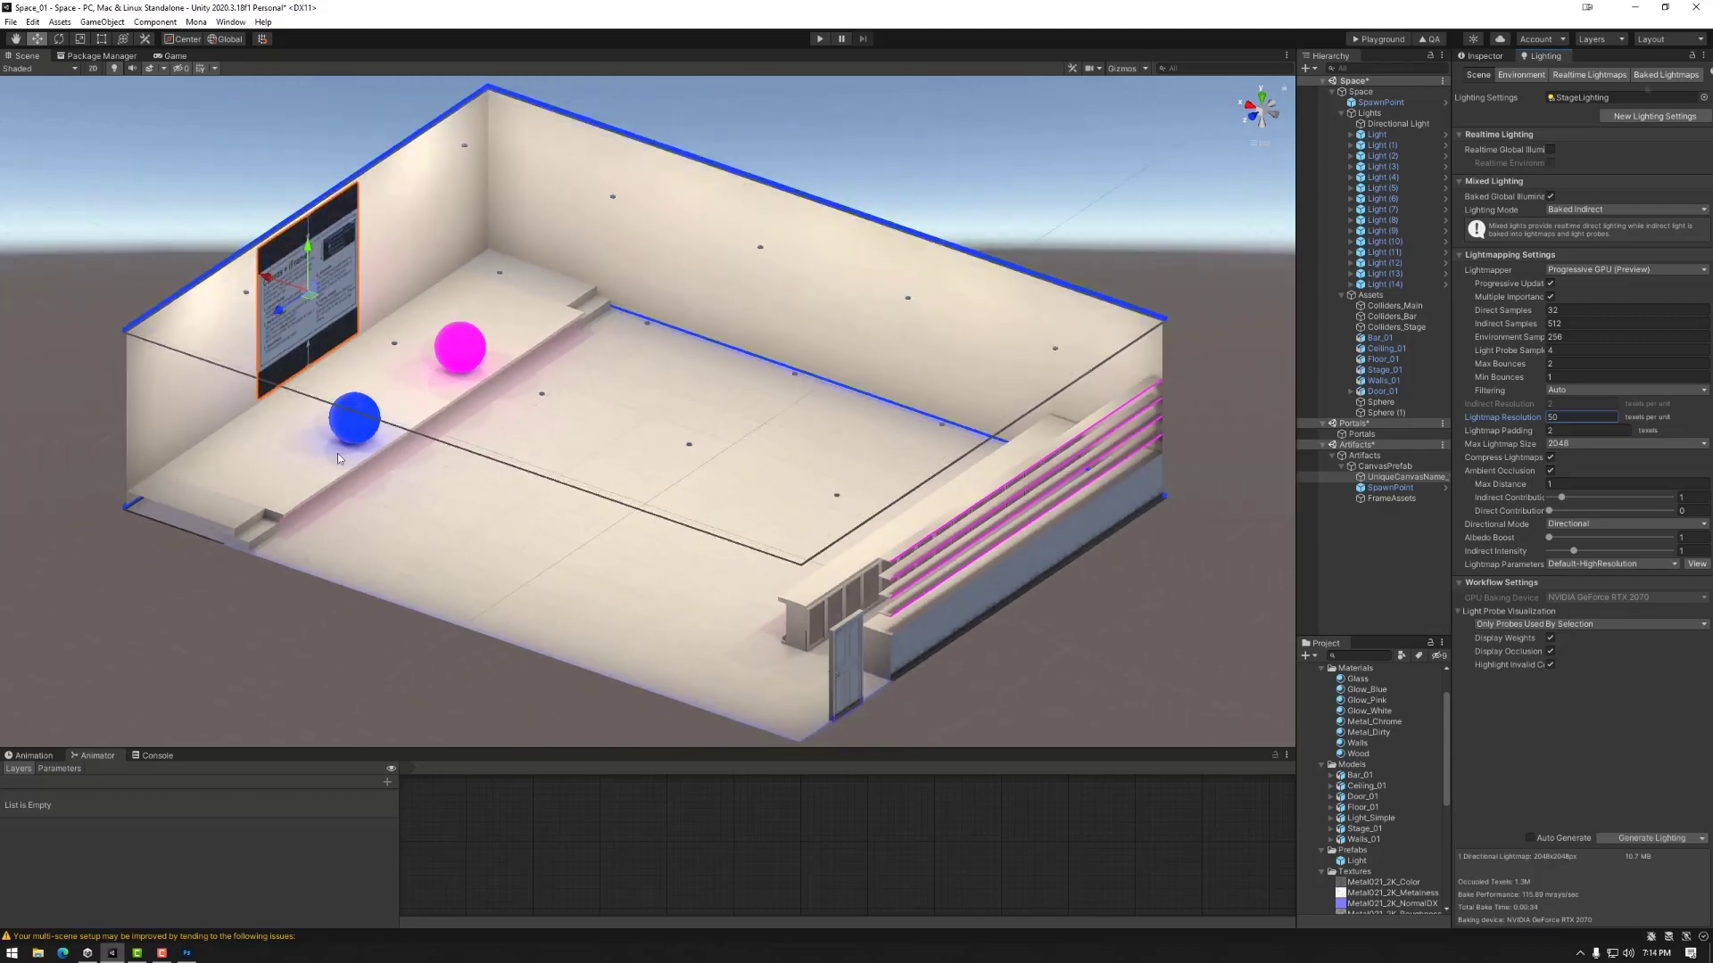
click(1659, 75)
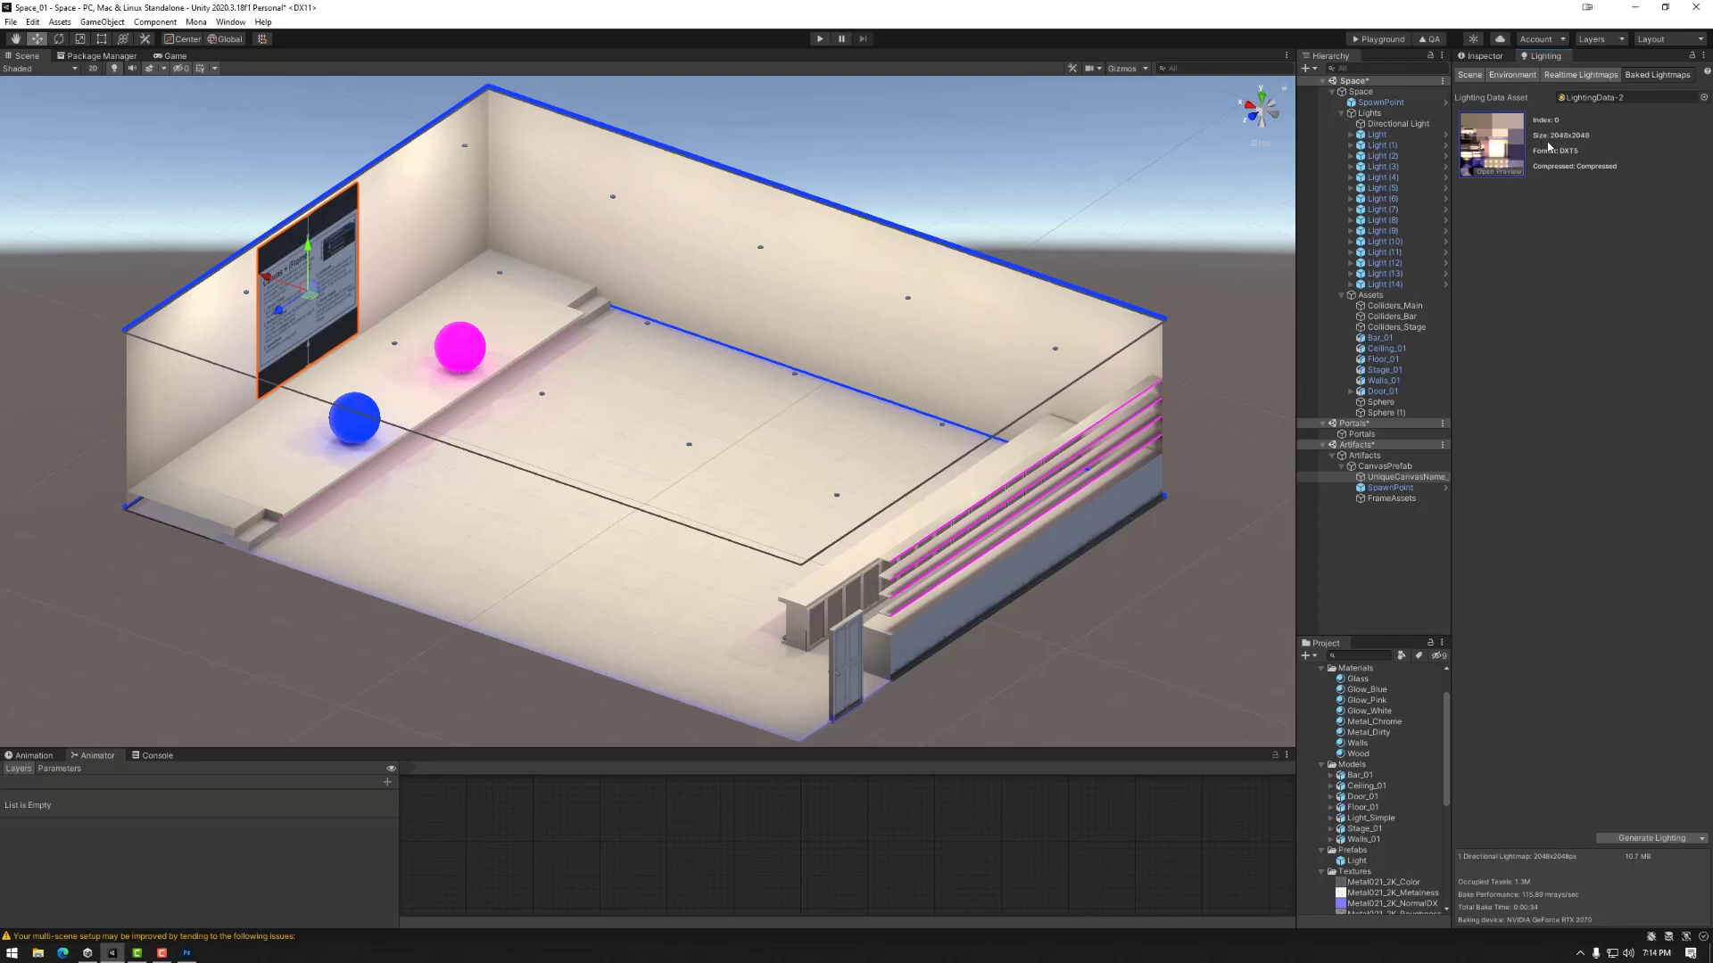
click(1504, 172)
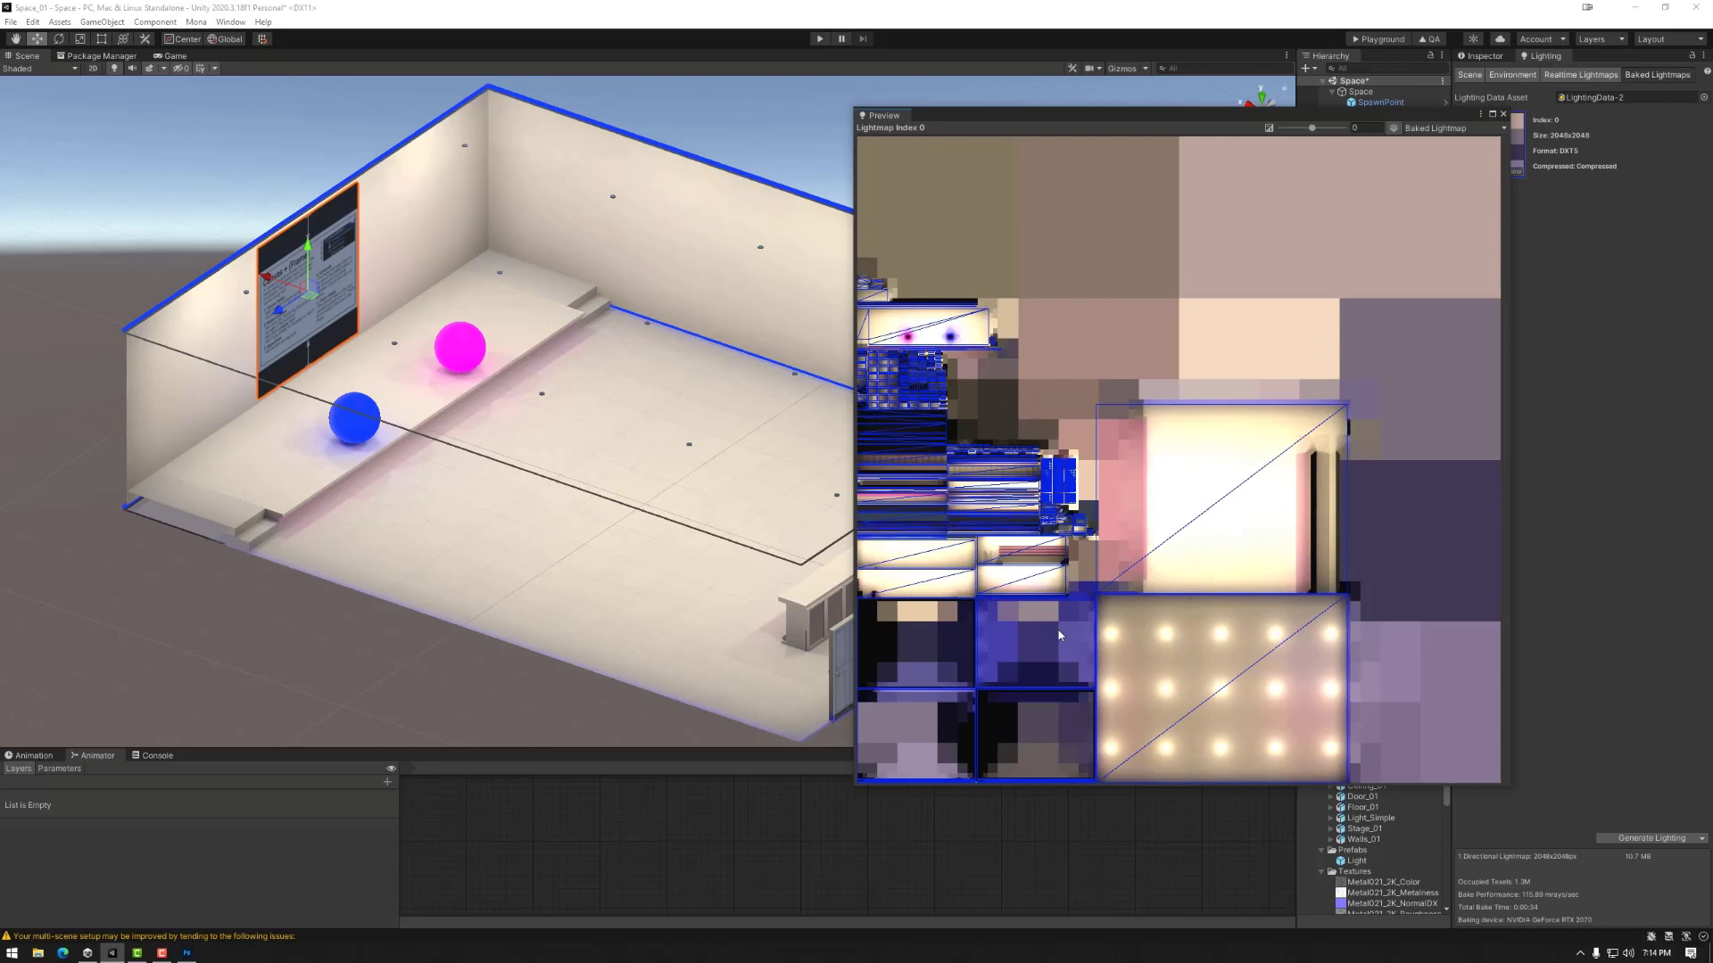
click(1504, 119)
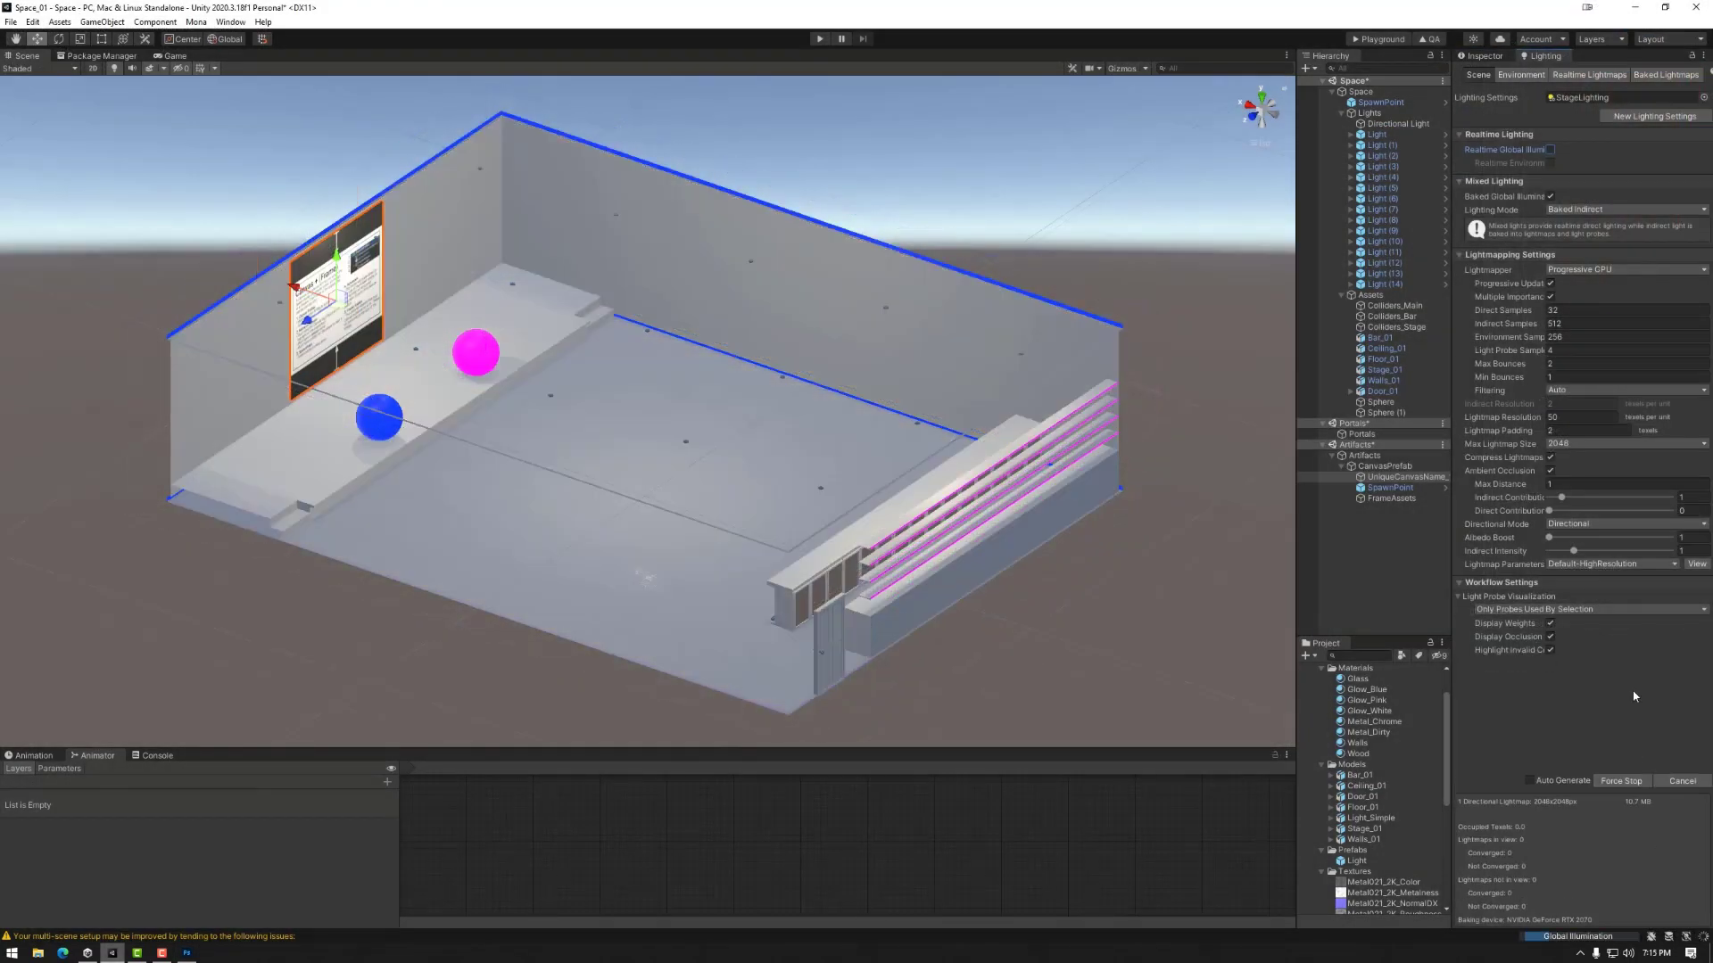
Generate lighting with Progressive CPU, producing a 2048x2048 lightmap of 10.7 MB.
click(1650, 768)
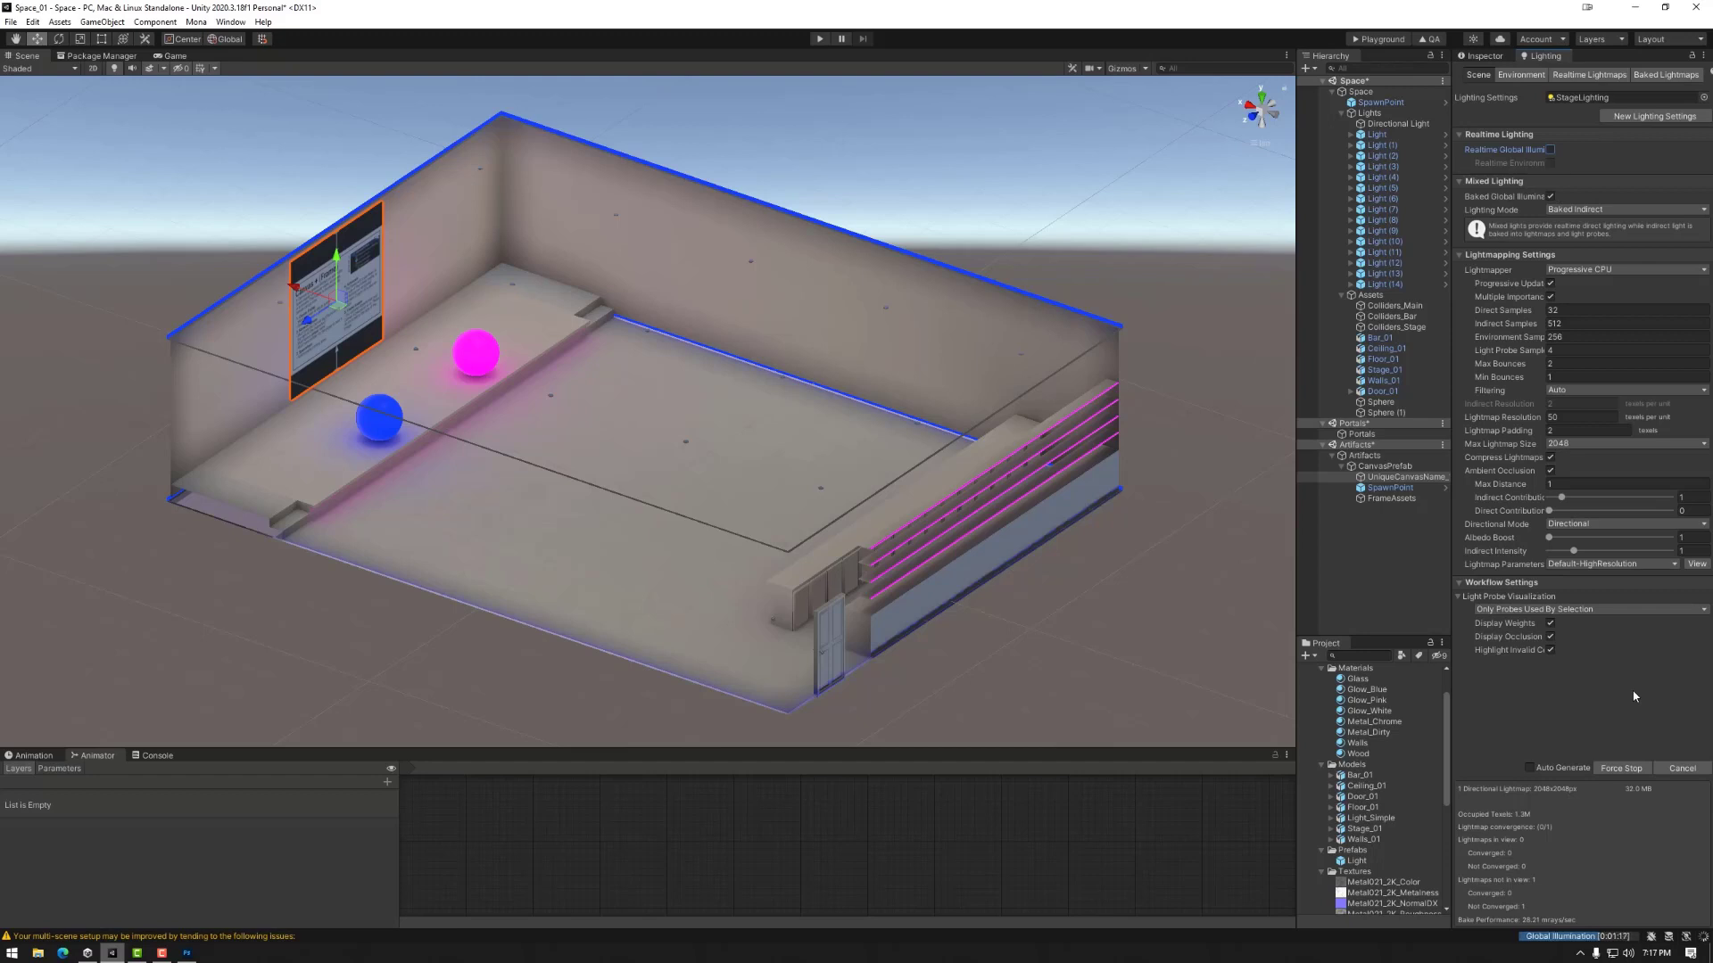
scroll(1153, 605, up, 1)
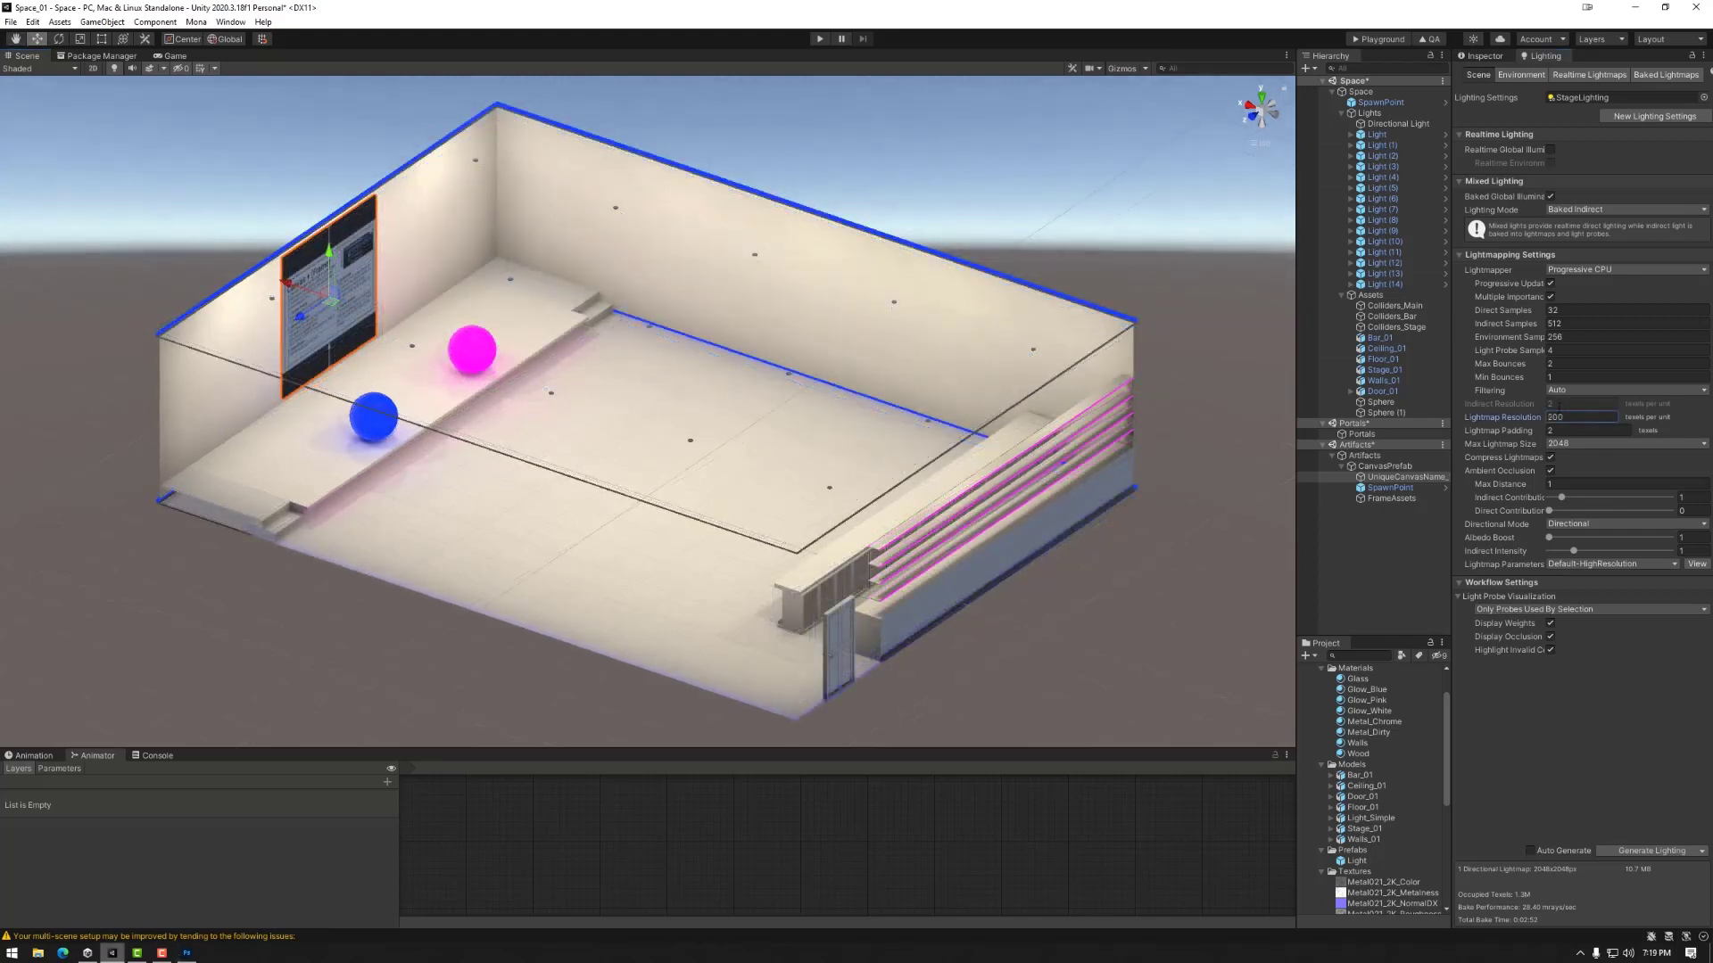
Enlarge the 2048x2048 lightmap and highlight the floor, pink sphere, blue sphere and bench charts.
click(1666, 75)
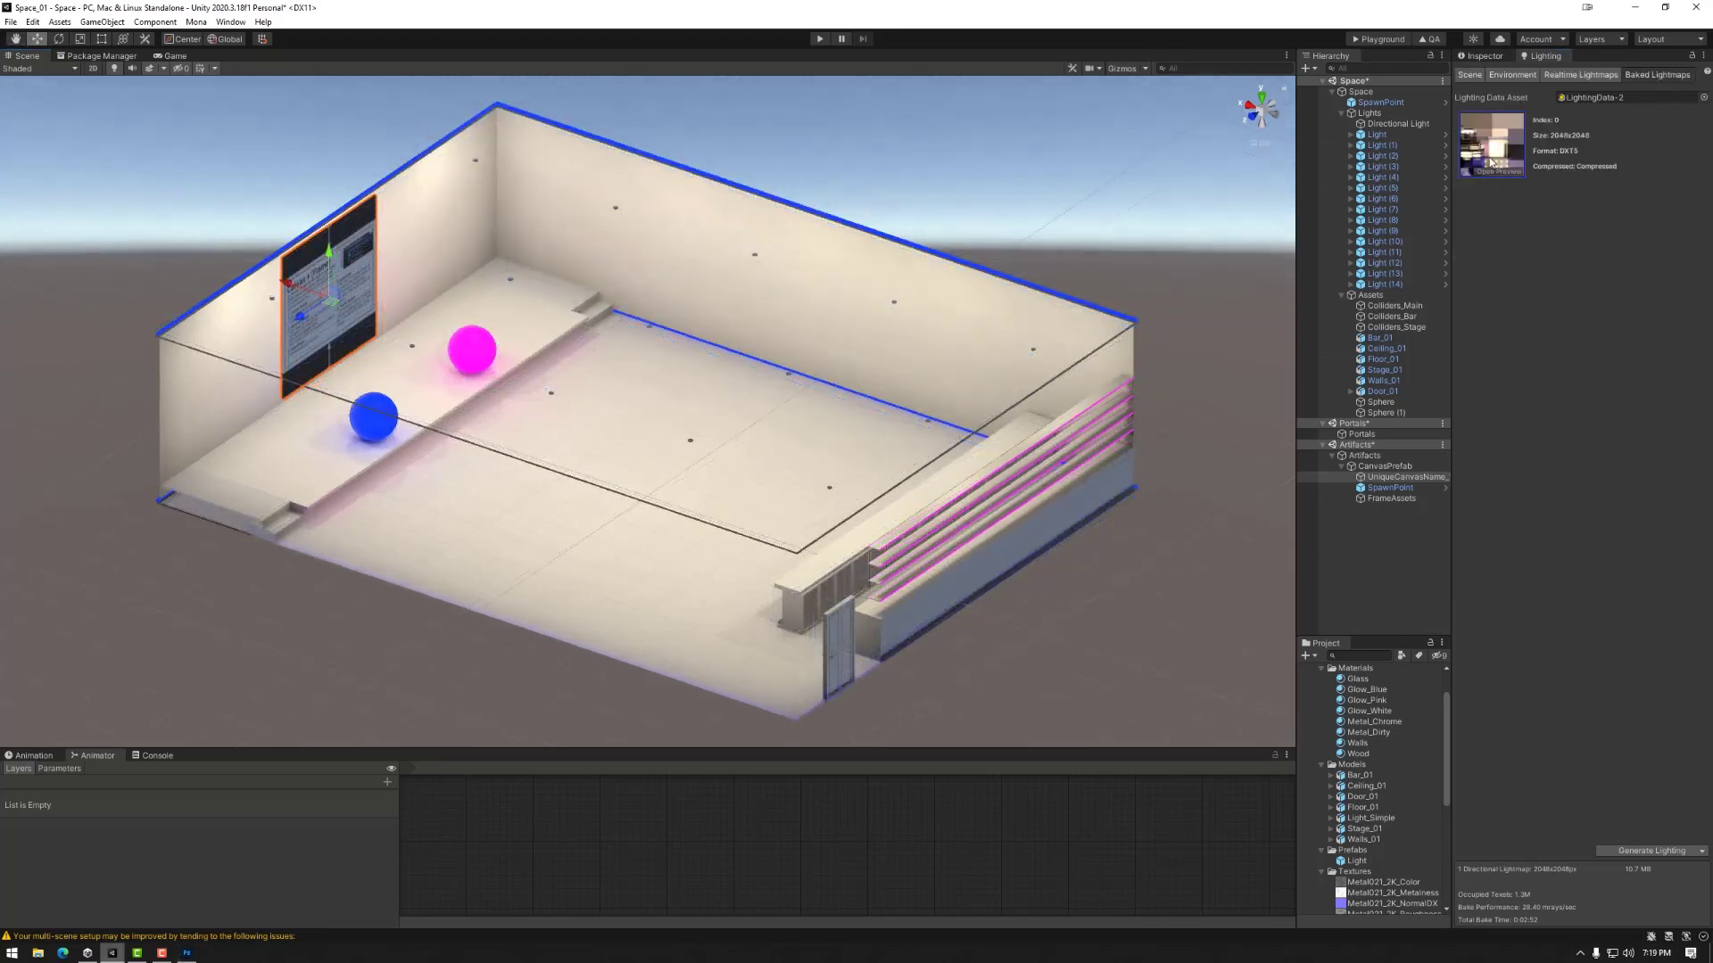
double_click(1496, 172)
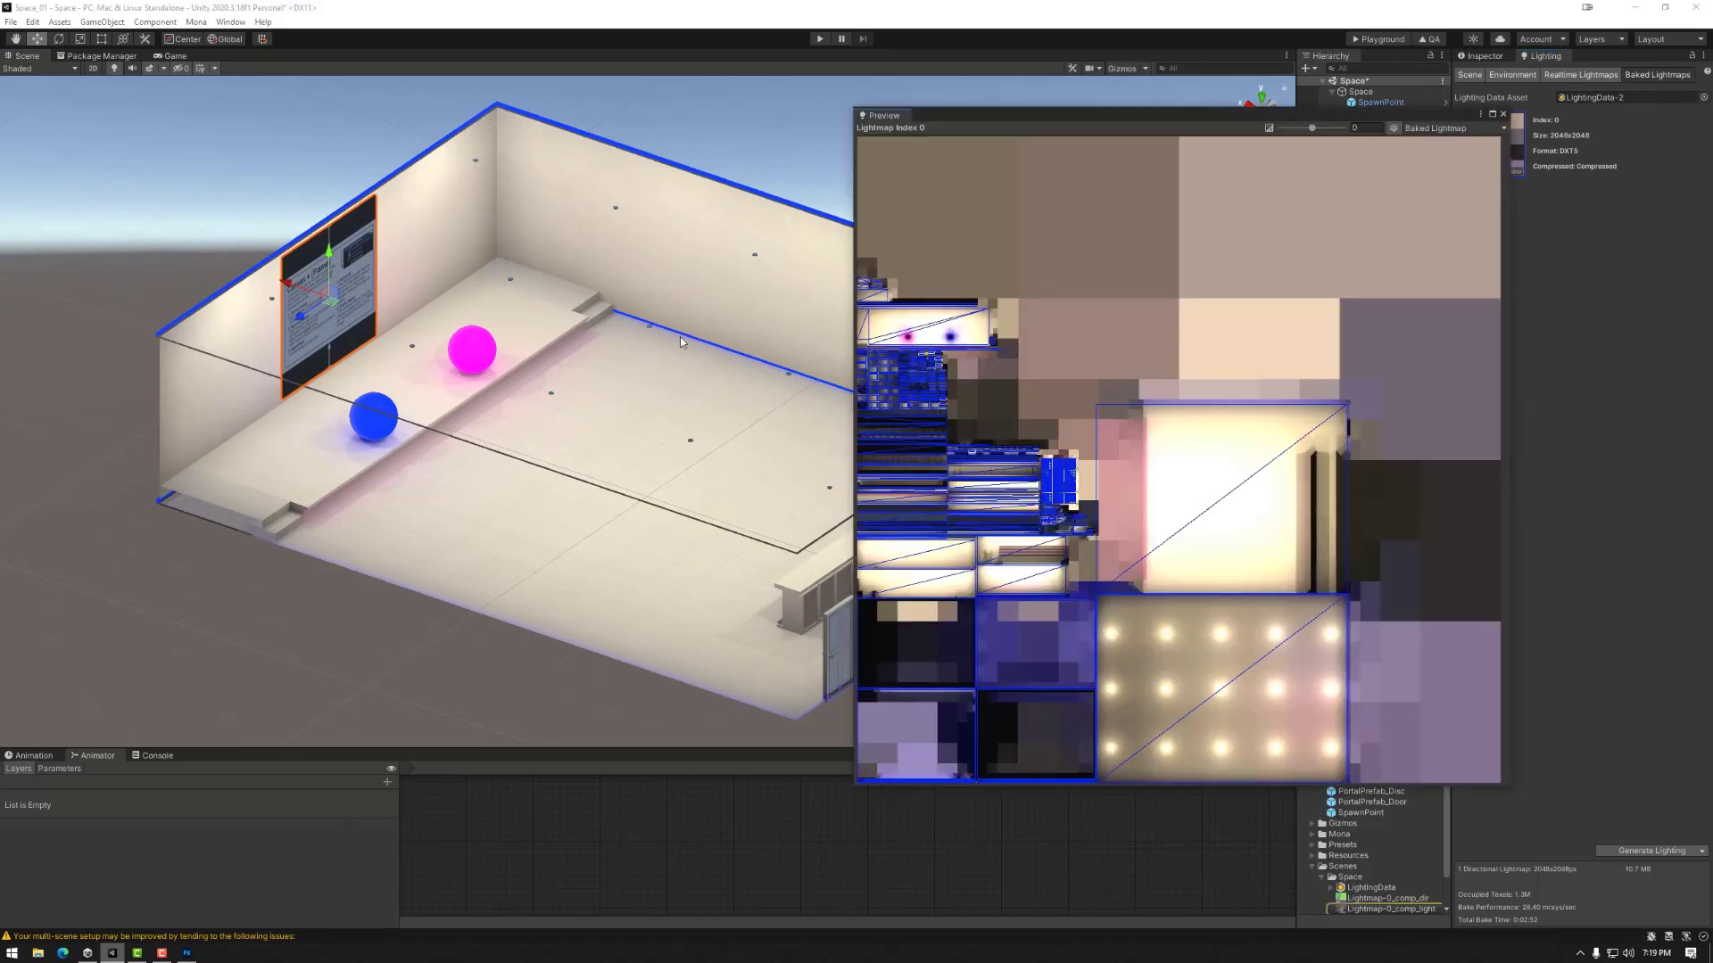
click(678, 312)
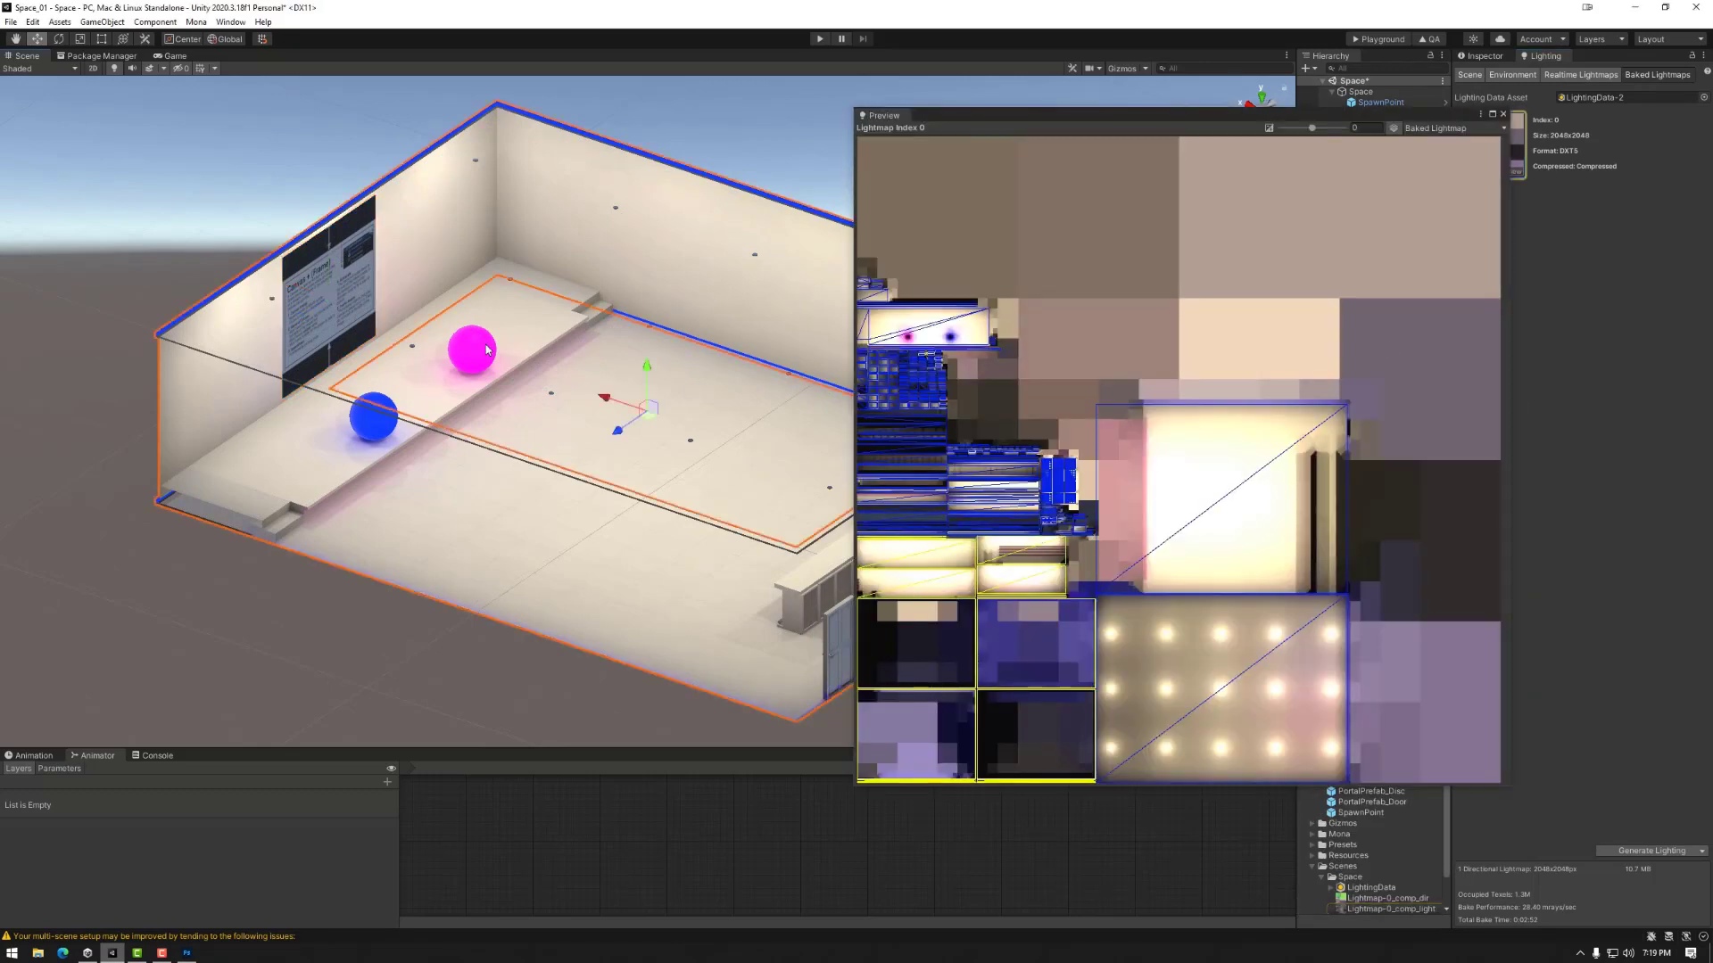
click(1054, 489)
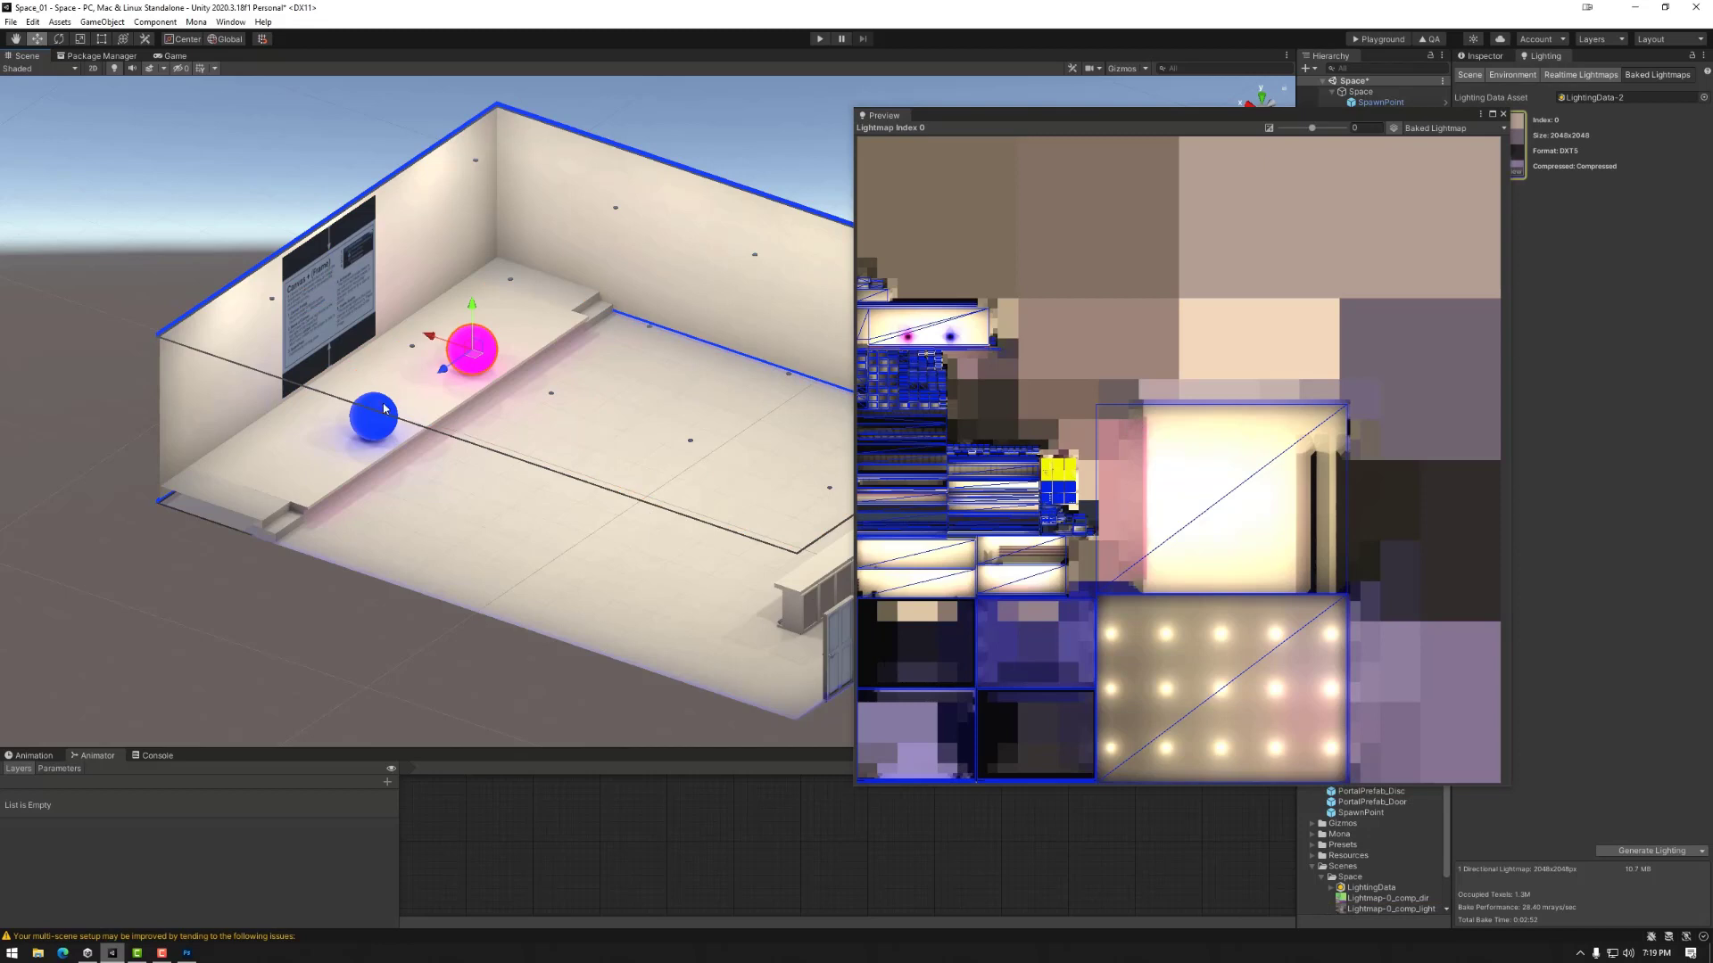
click(1052, 496)
click(397, 241)
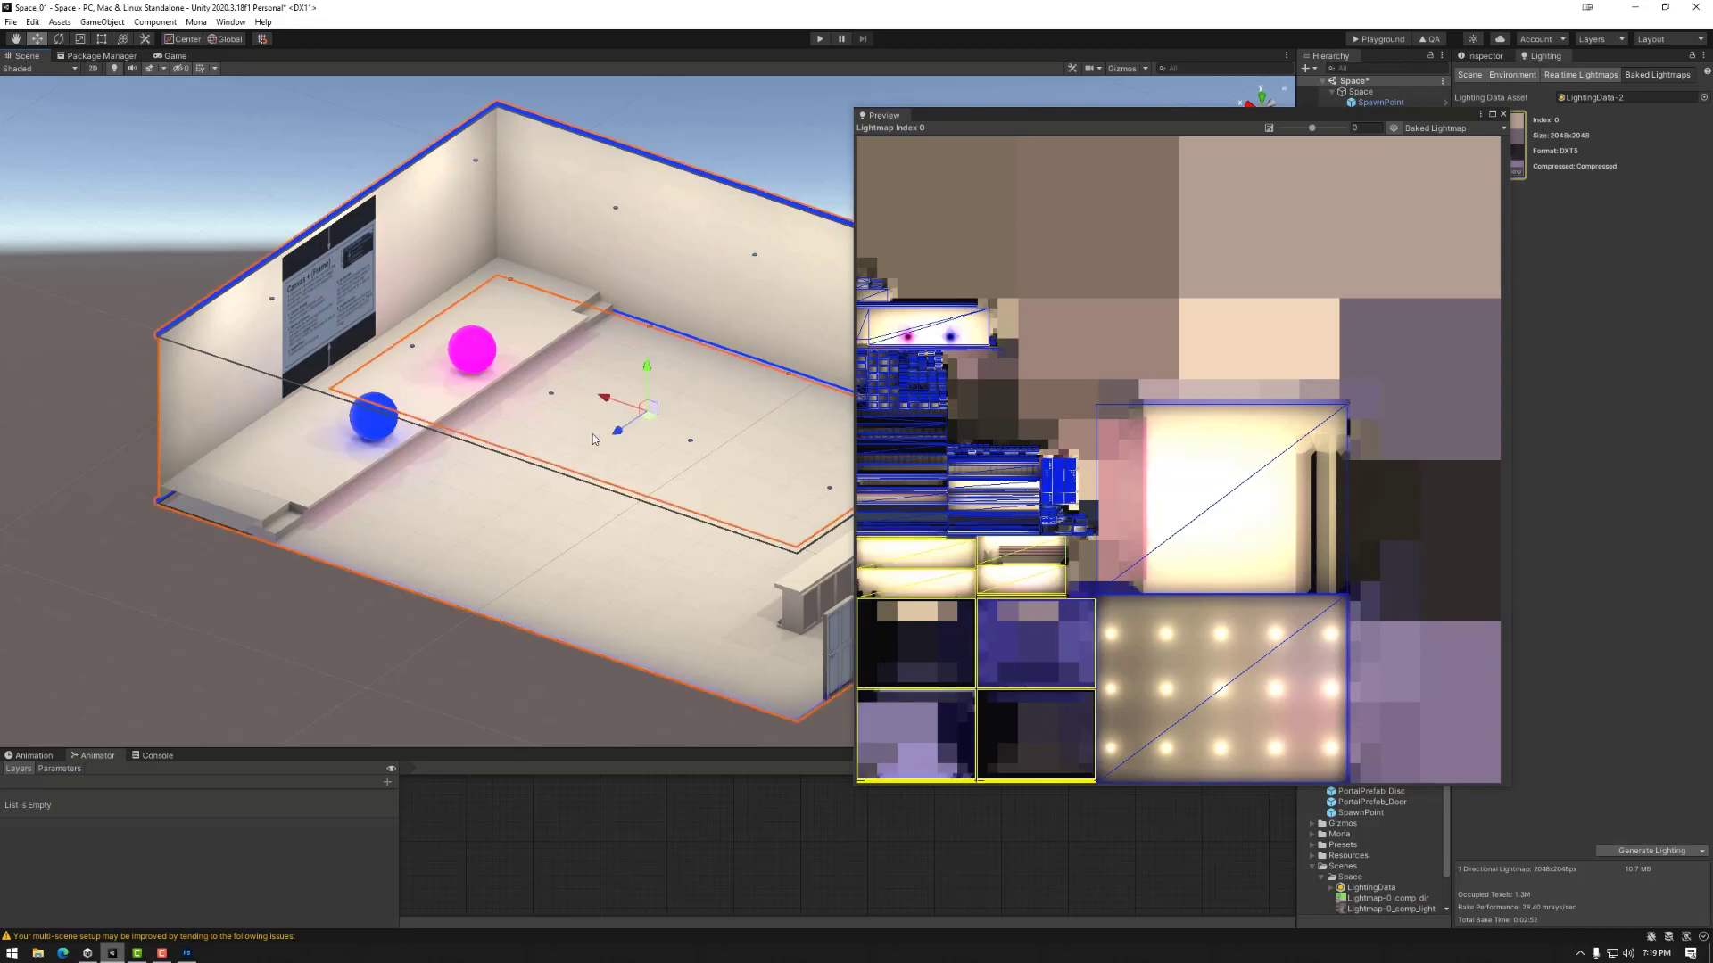
click(843, 571)
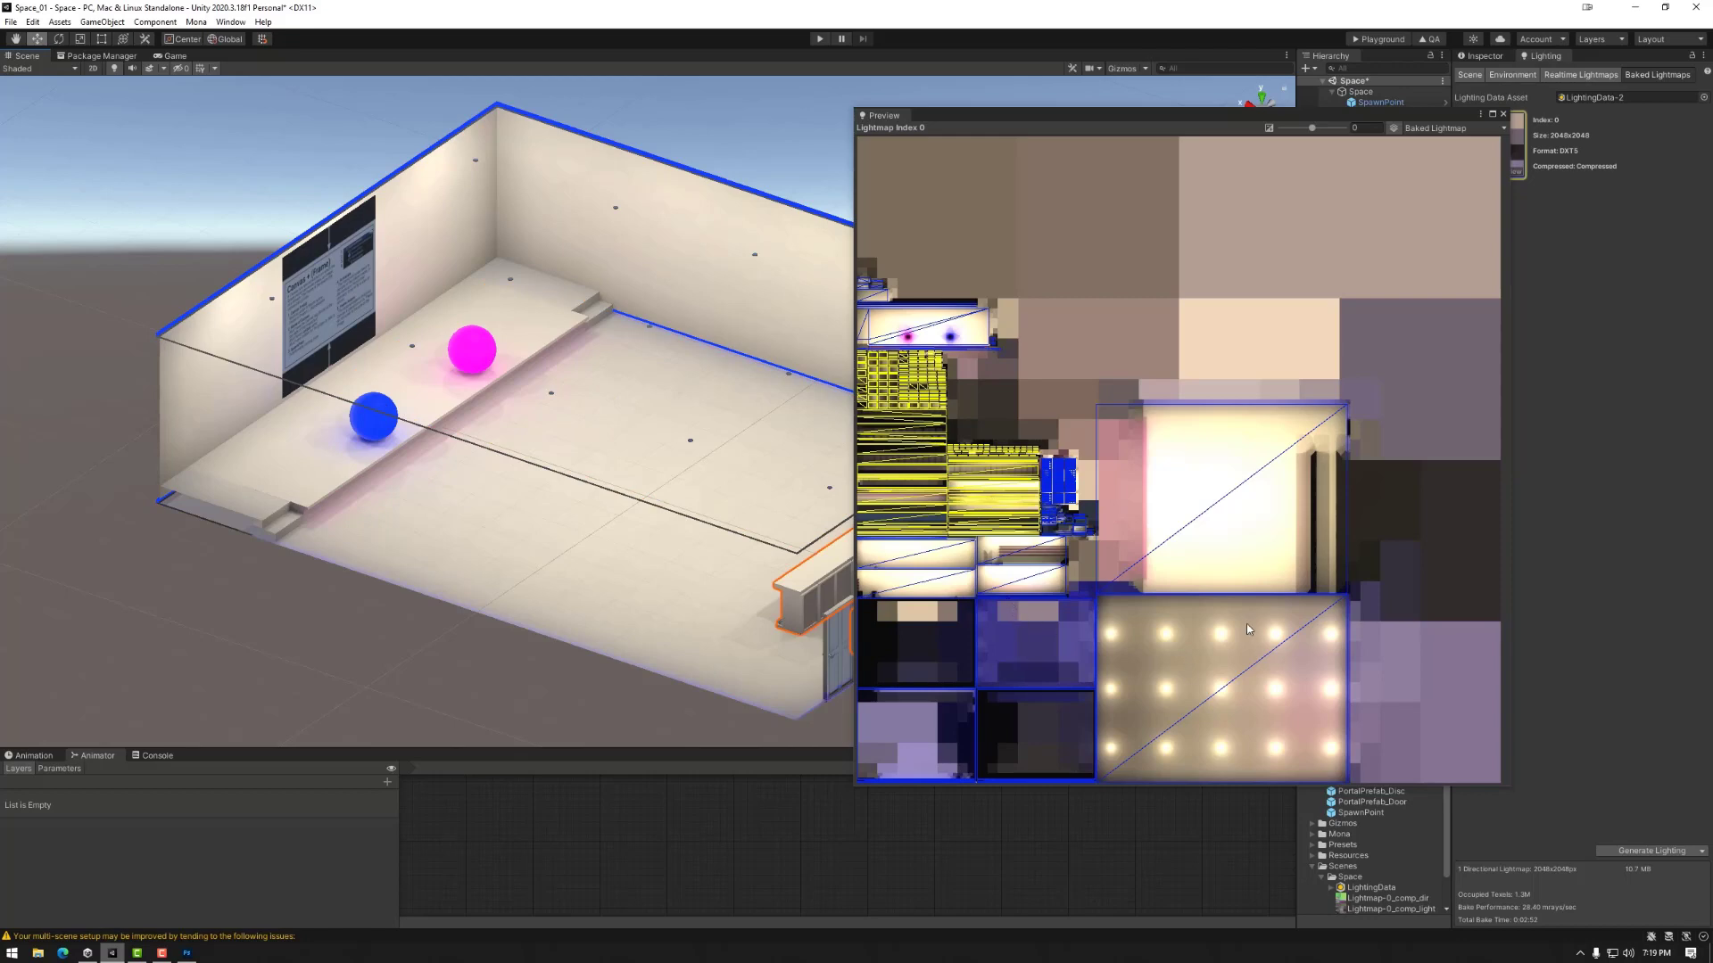
scroll(1185, 636, up, 5)
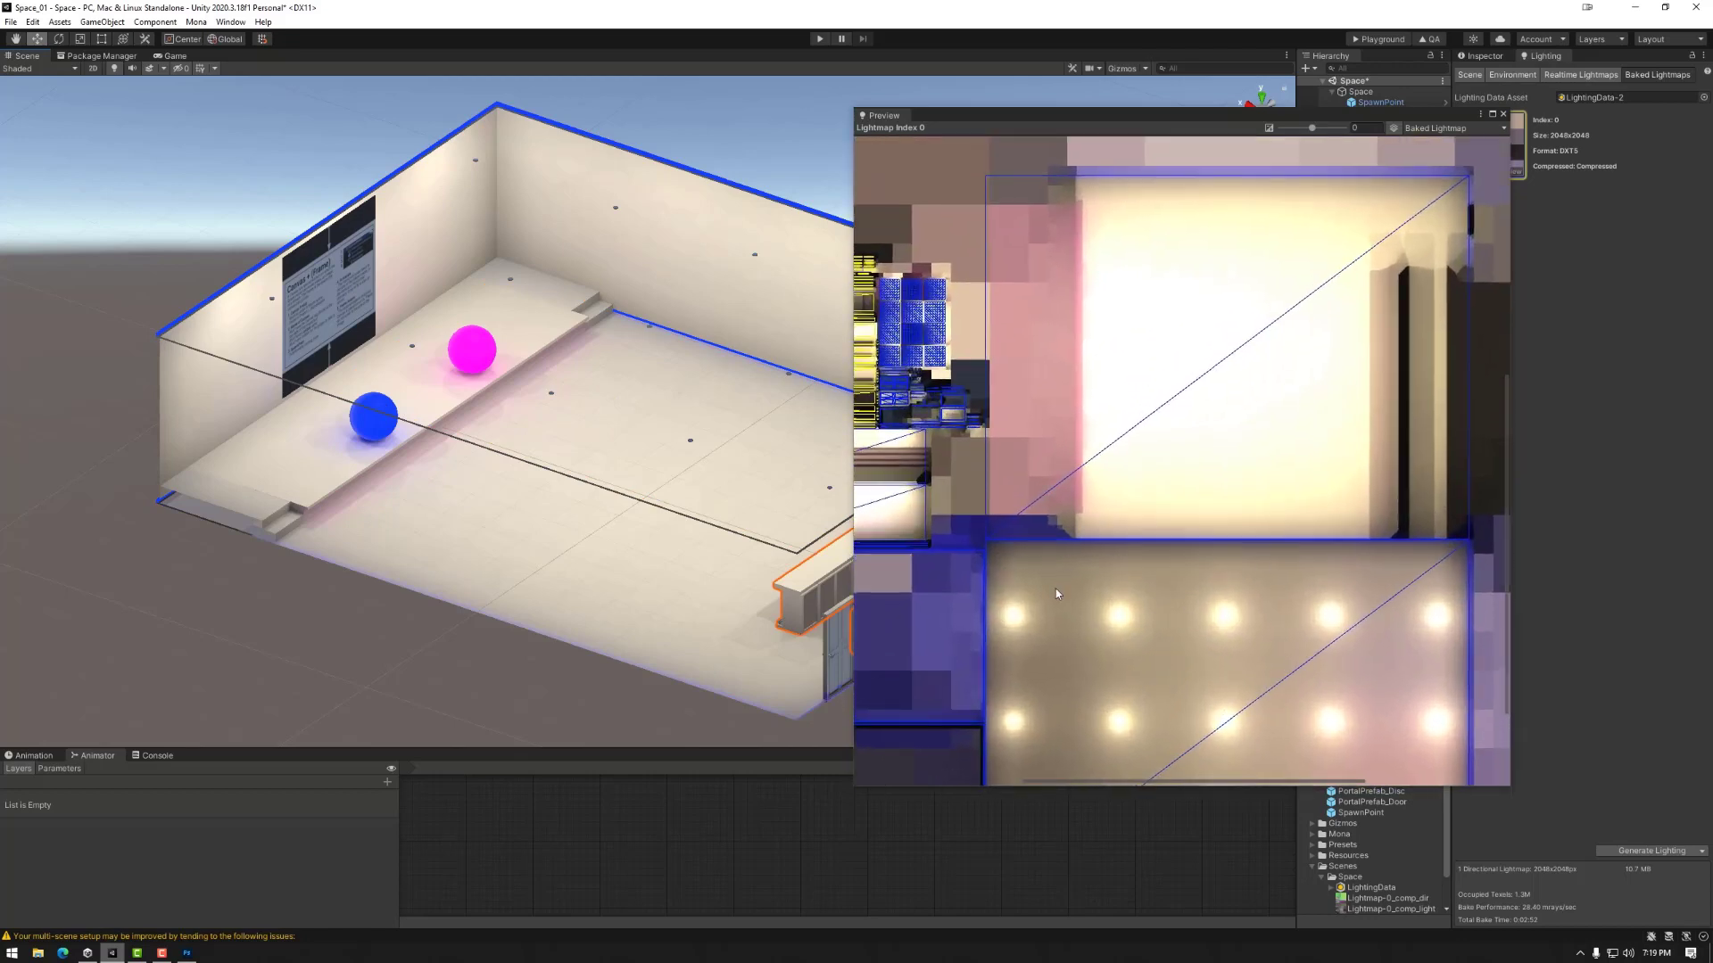
scroll(1064, 604, down, 4)
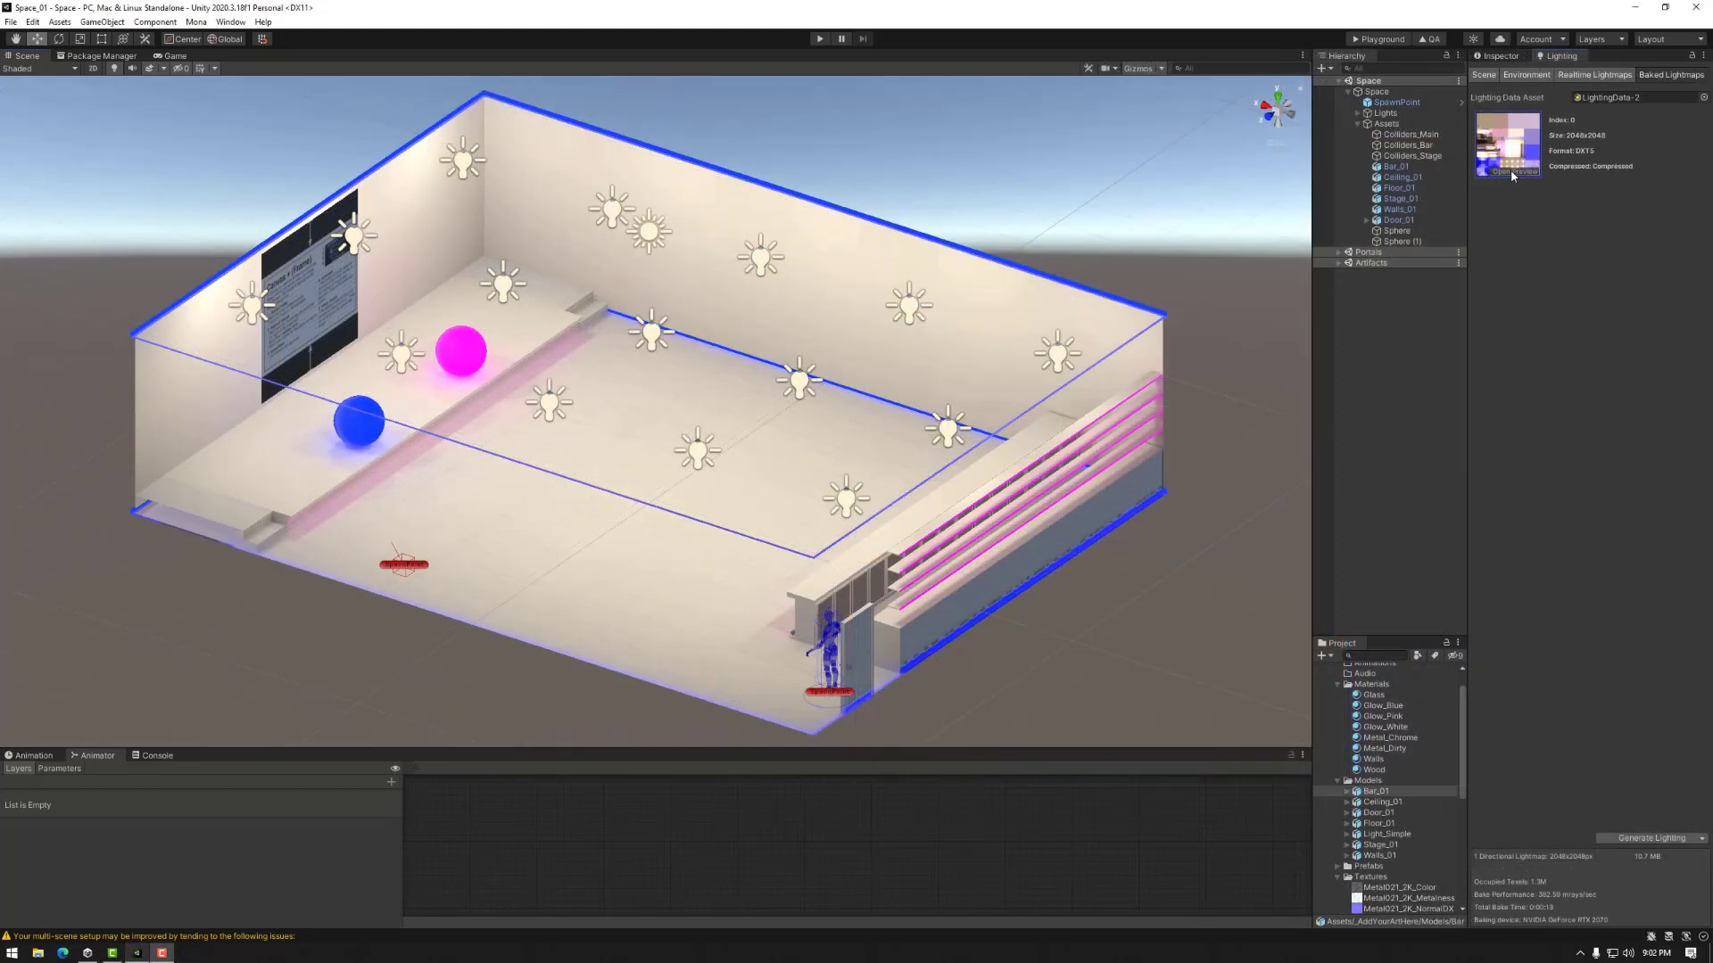
Close the lightmap preview and select Bar_01 to show its Mesh Renderer lightmapping settings.
click(1511, 169)
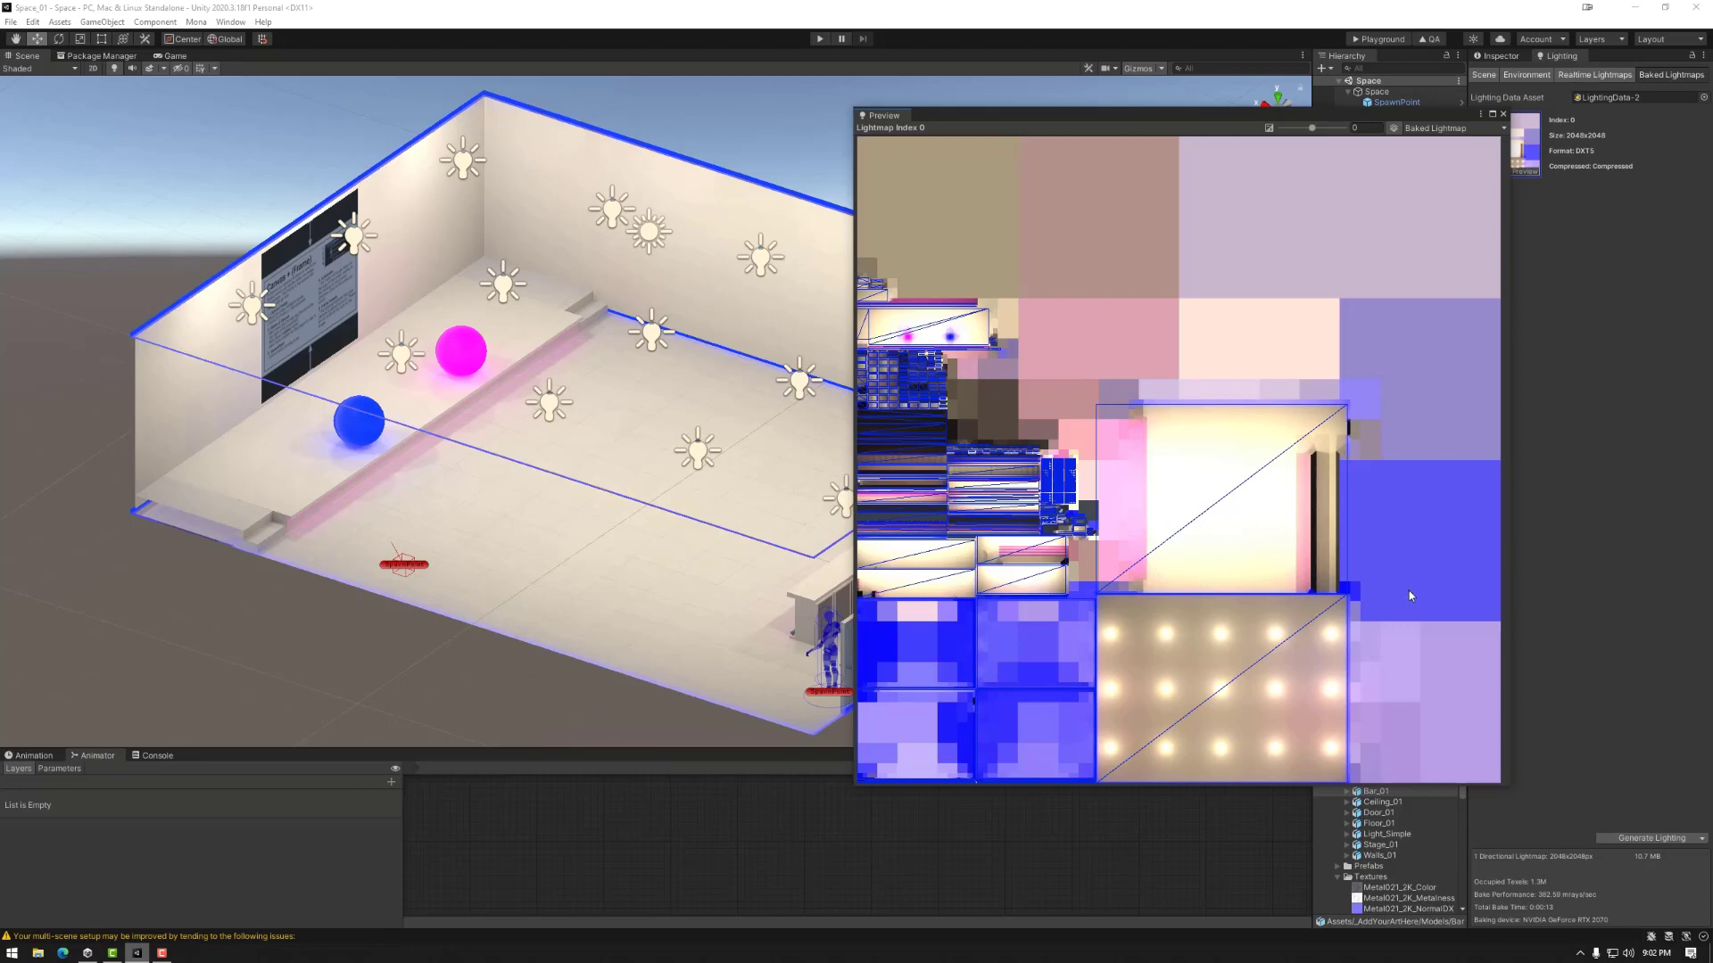
click(1503, 114)
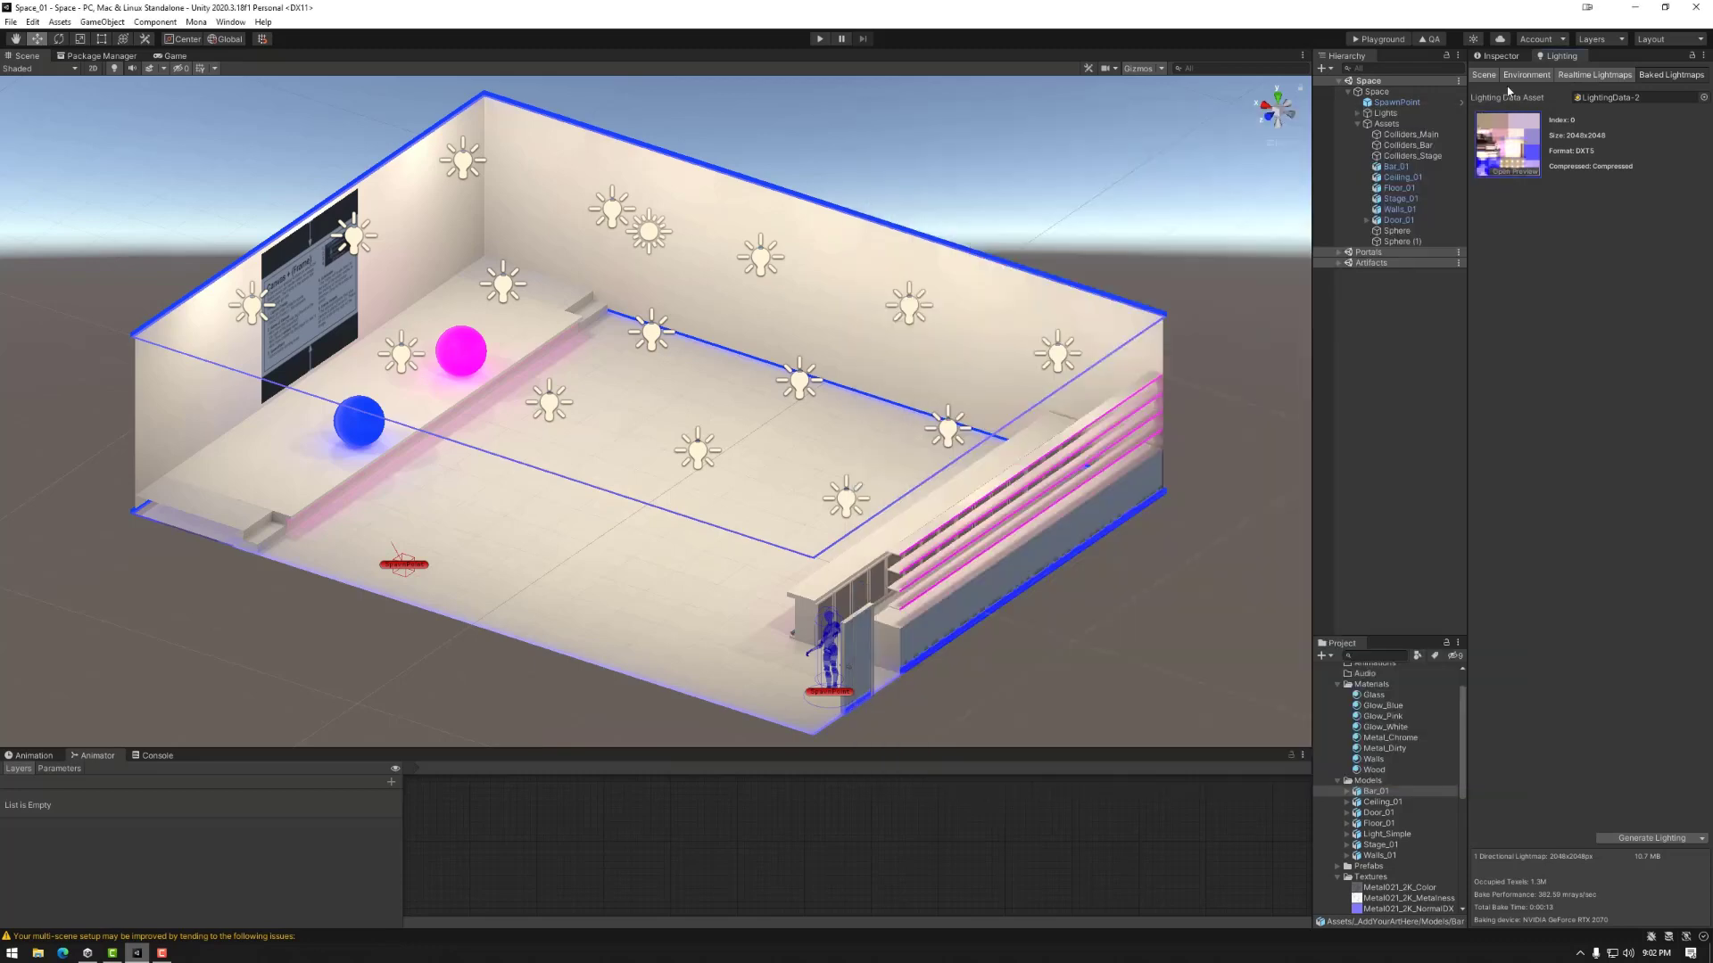
click(1502, 56)
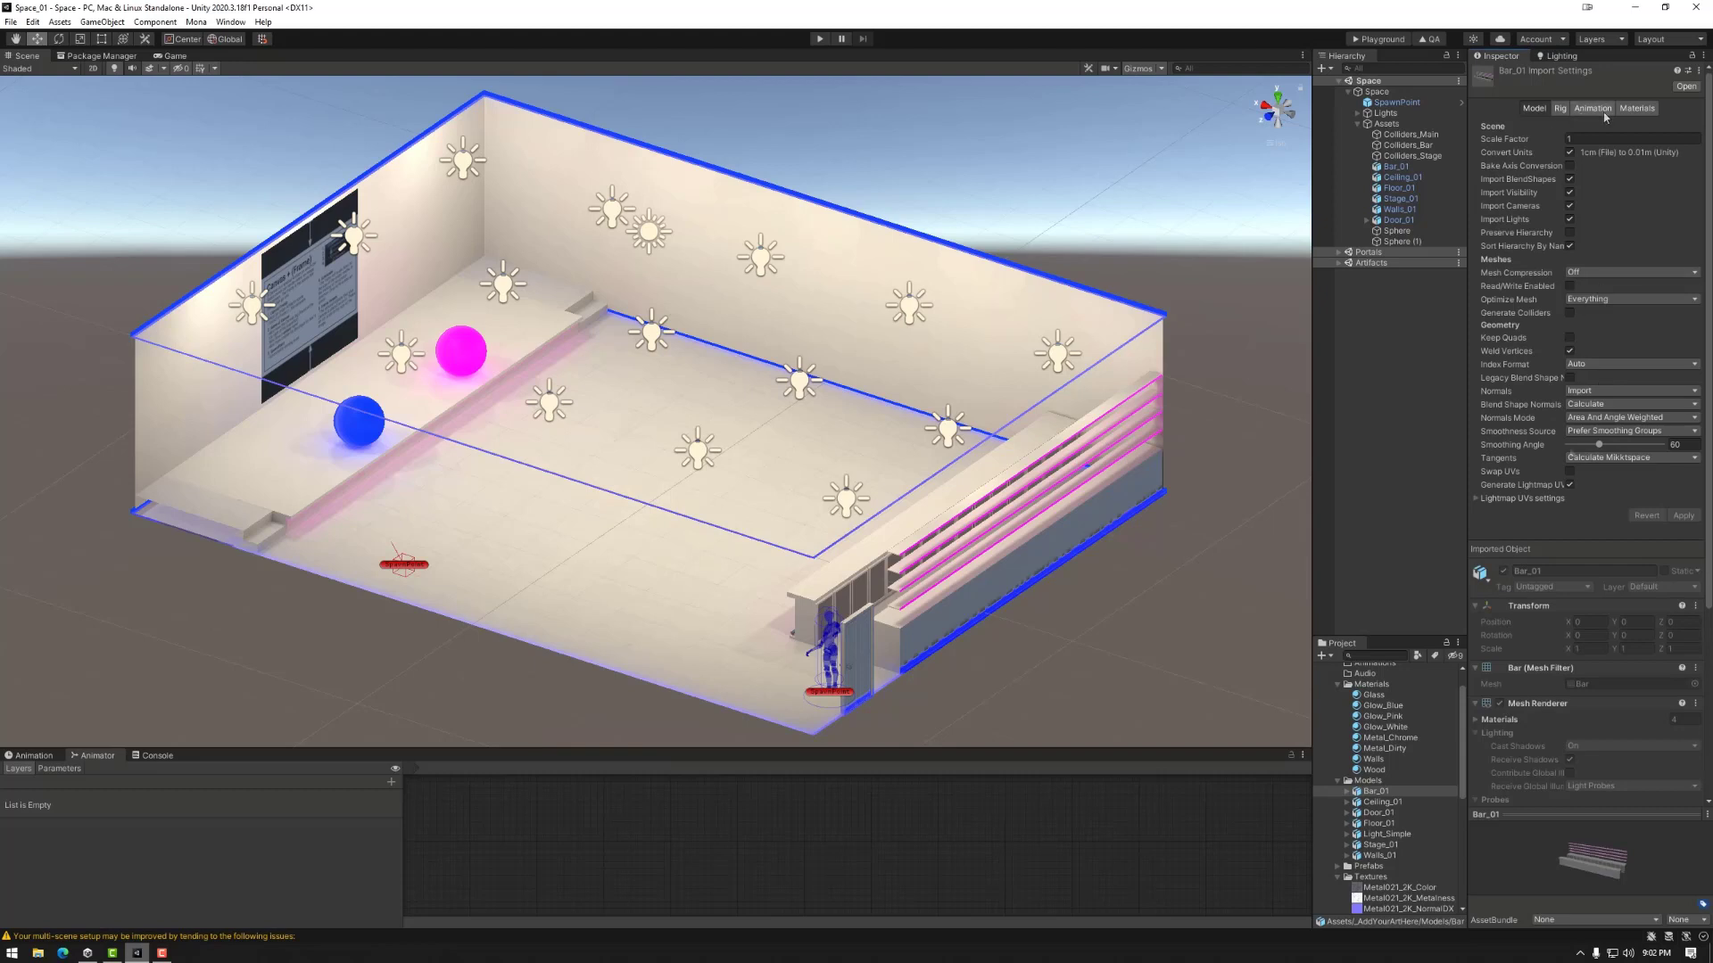
click(1562, 55)
click(1494, 75)
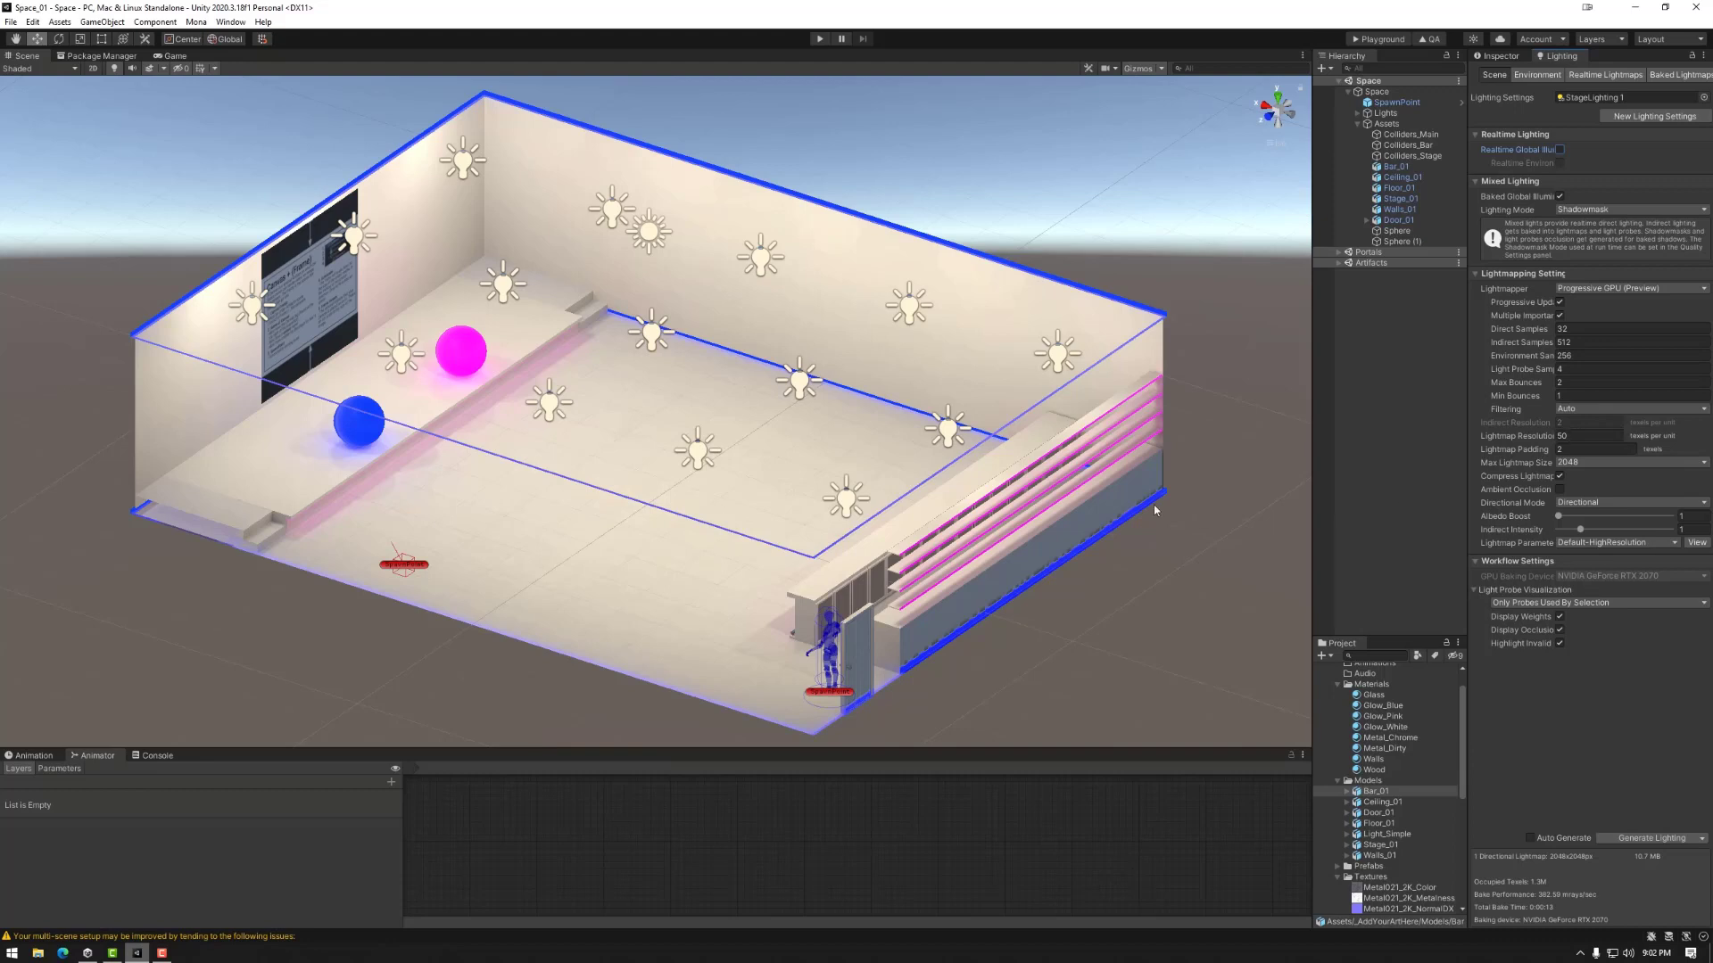
click(1496, 57)
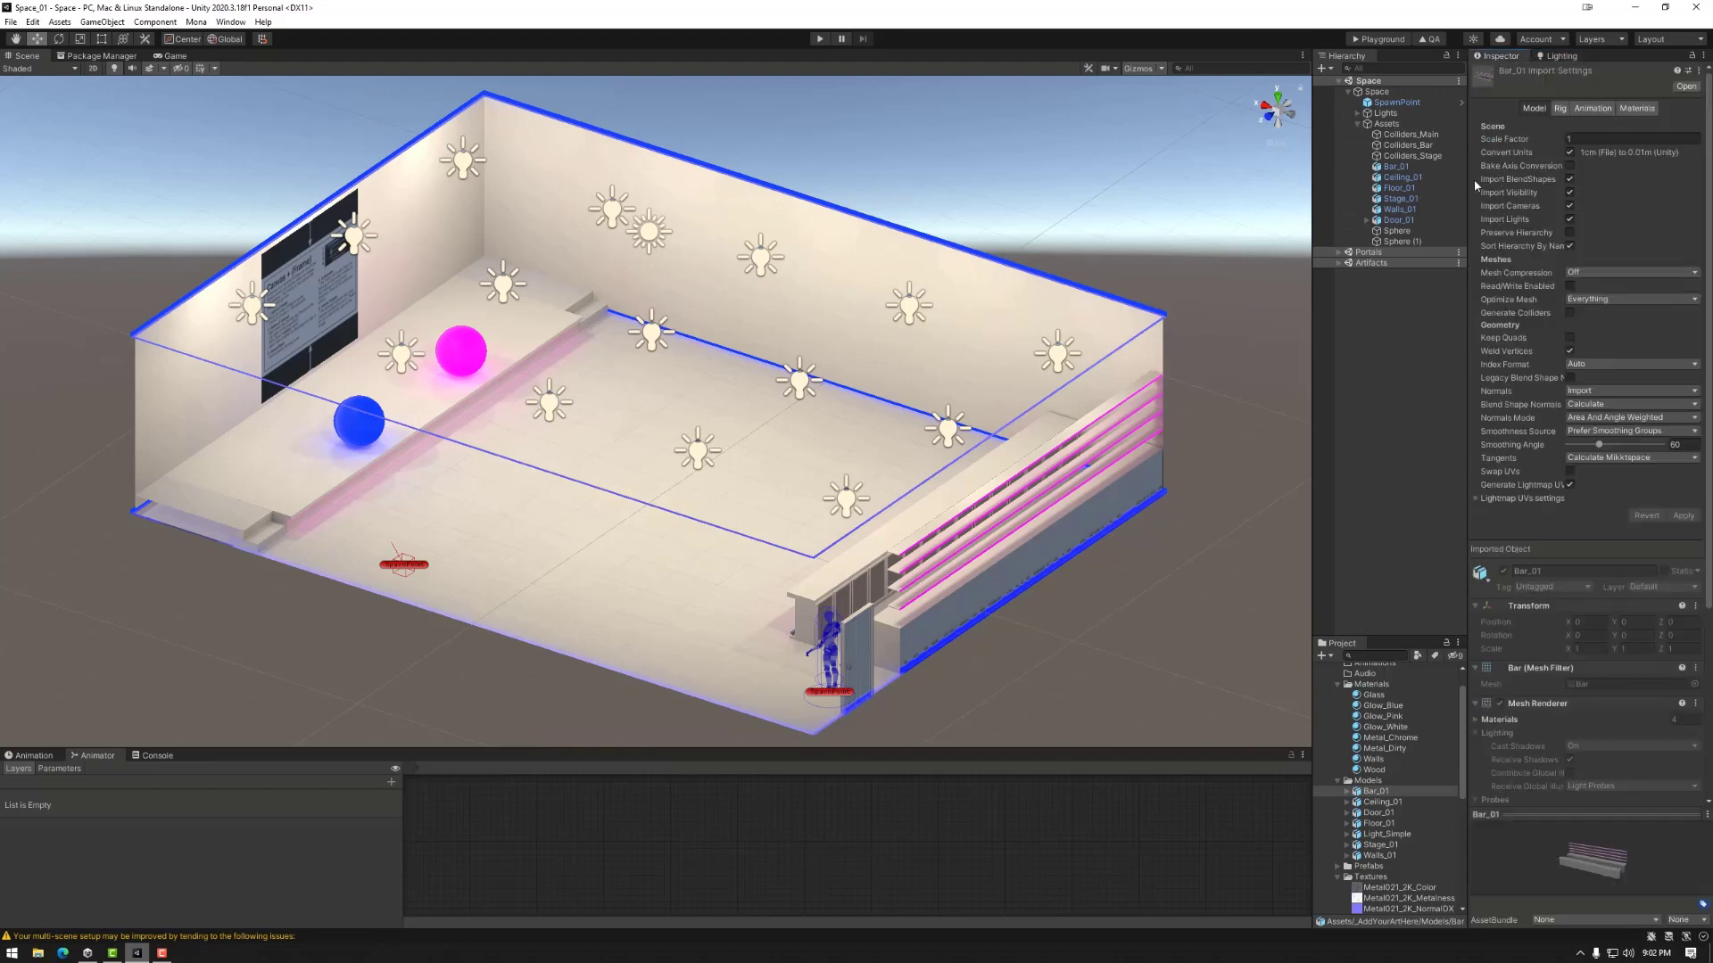
click(1394, 166)
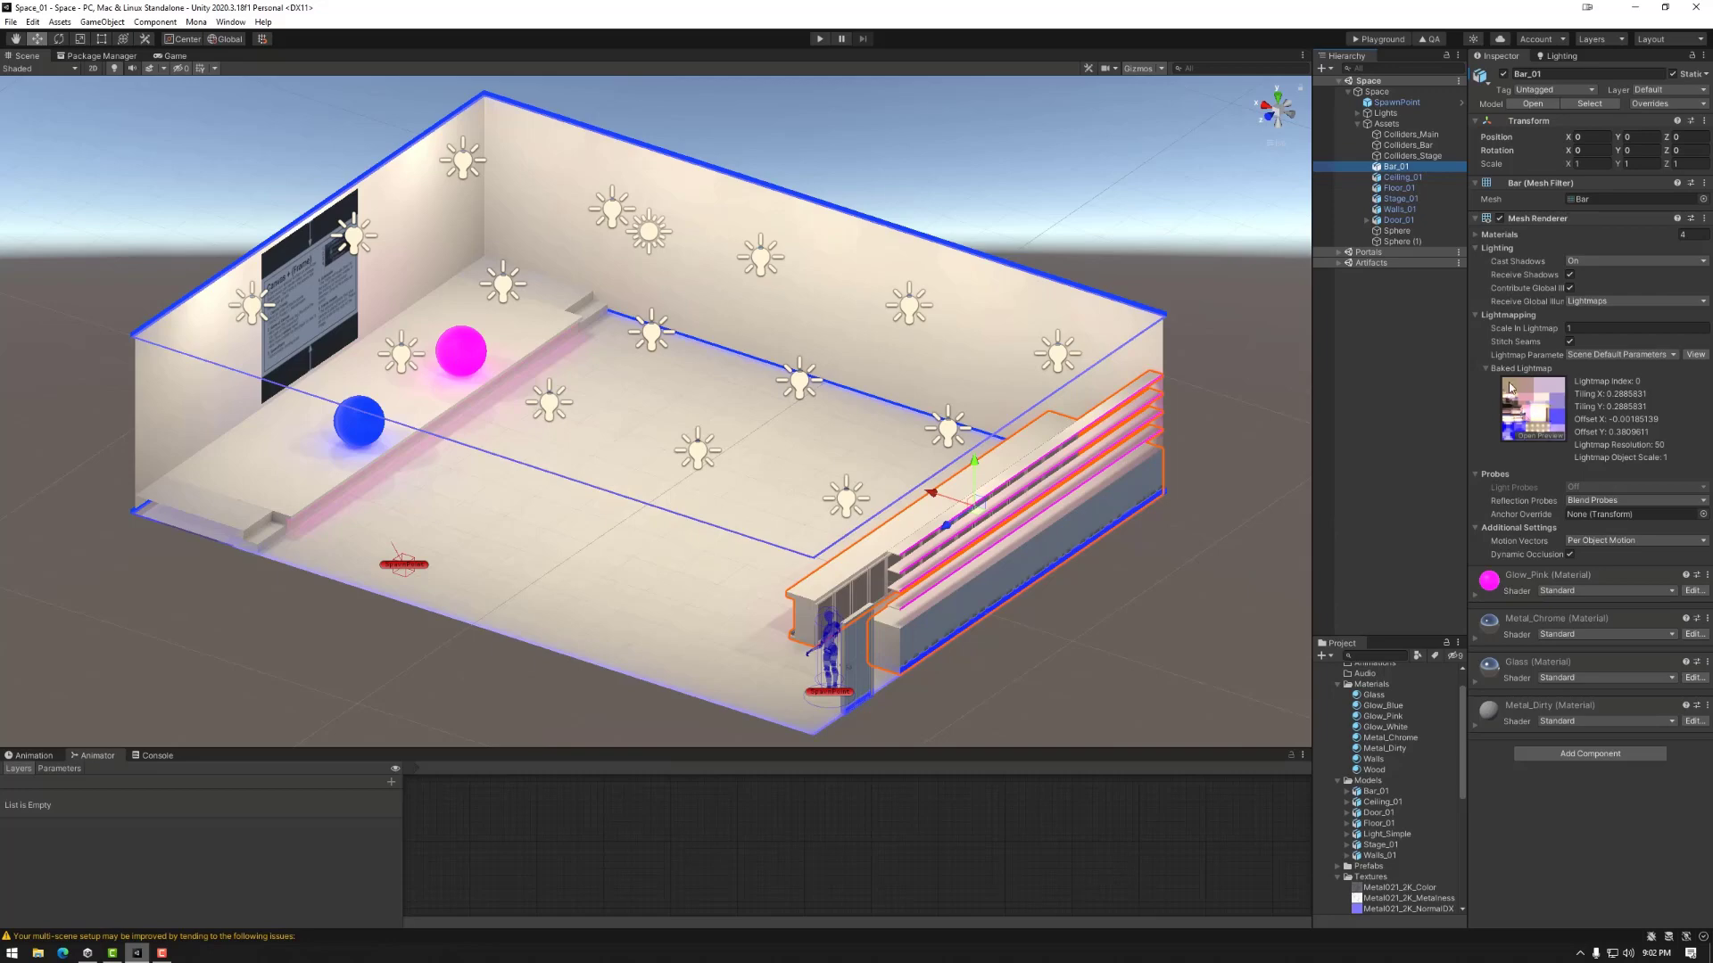
Set Bar_01's Scale In Lightmap to 2.
click(1581, 328)
alt+drag(1170, 407, 1029, 458)
middle_drag(1028, 458, 984, 473)
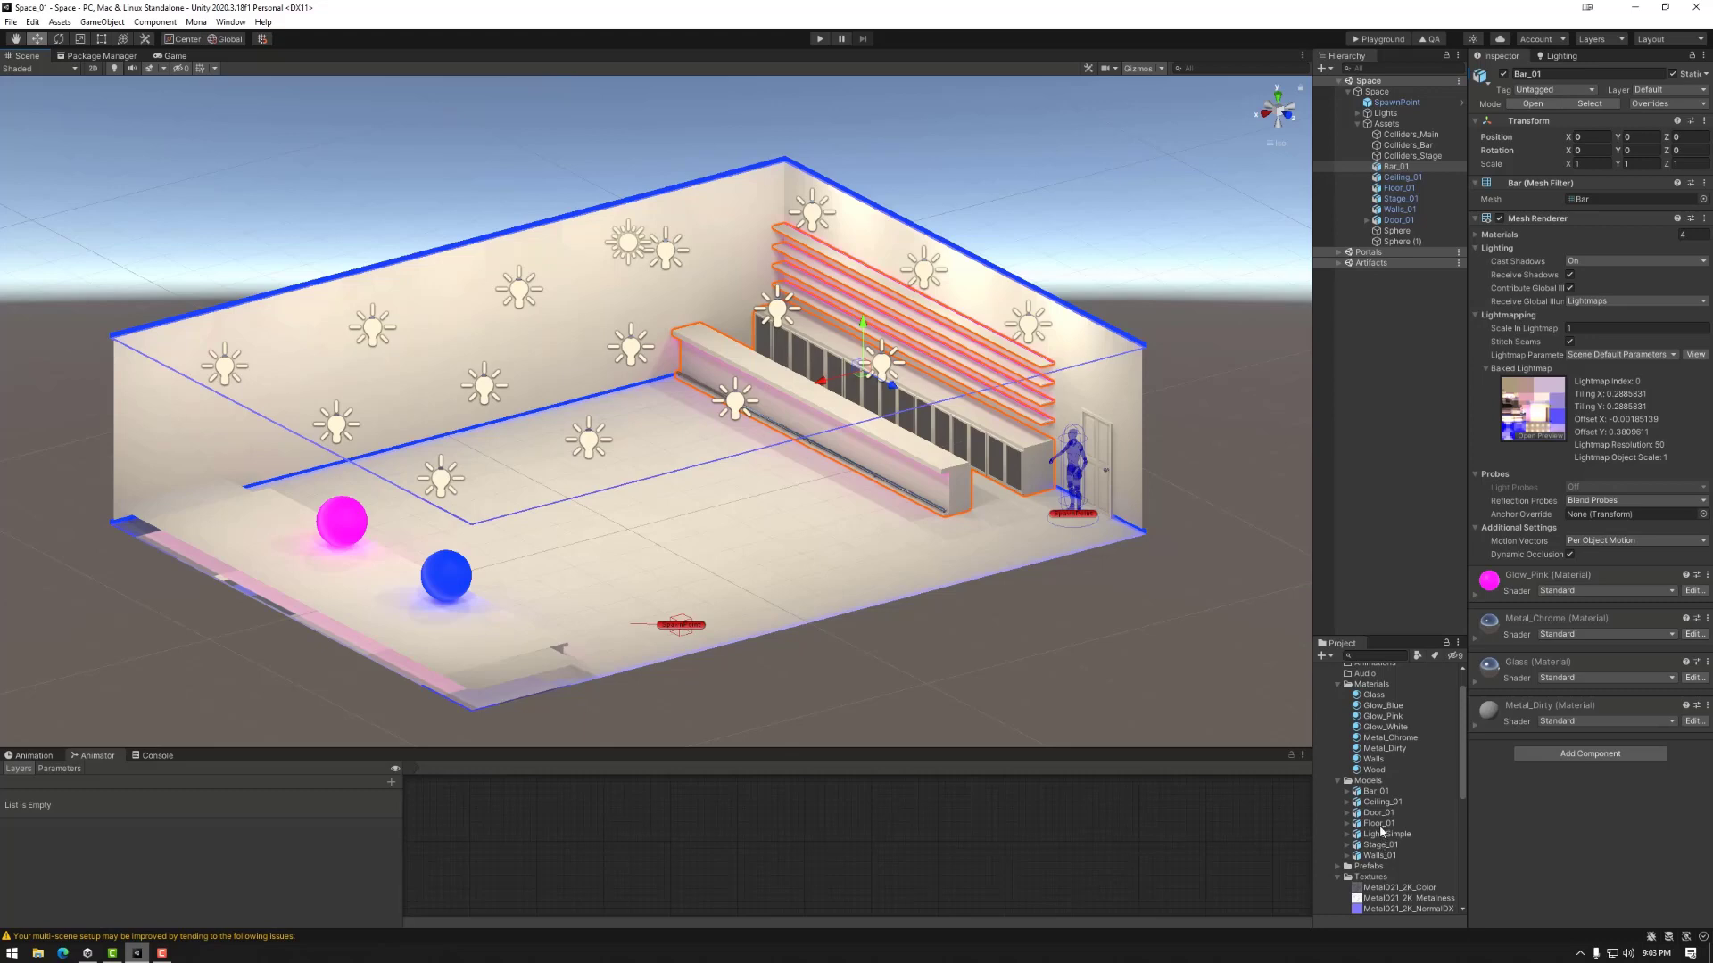
click(1391, 166)
click(1591, 330)
text(2)
key(Return)
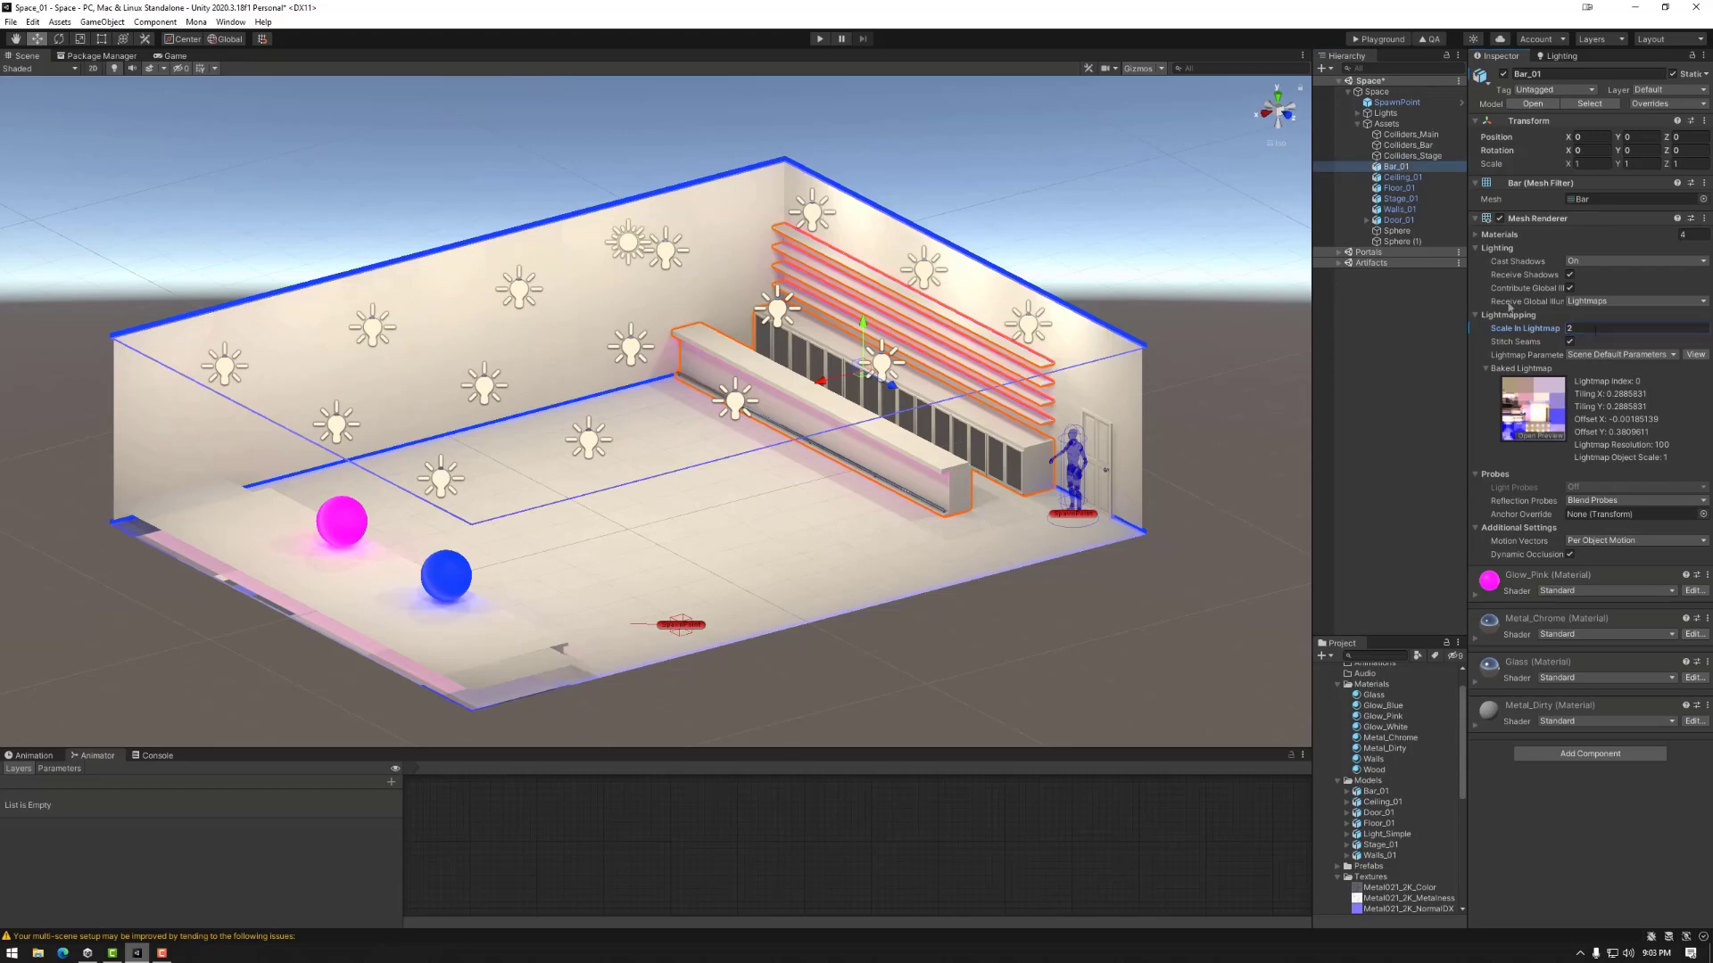
Keep Contribute GI enabled in the bar's Static flags.
click(1569, 288)
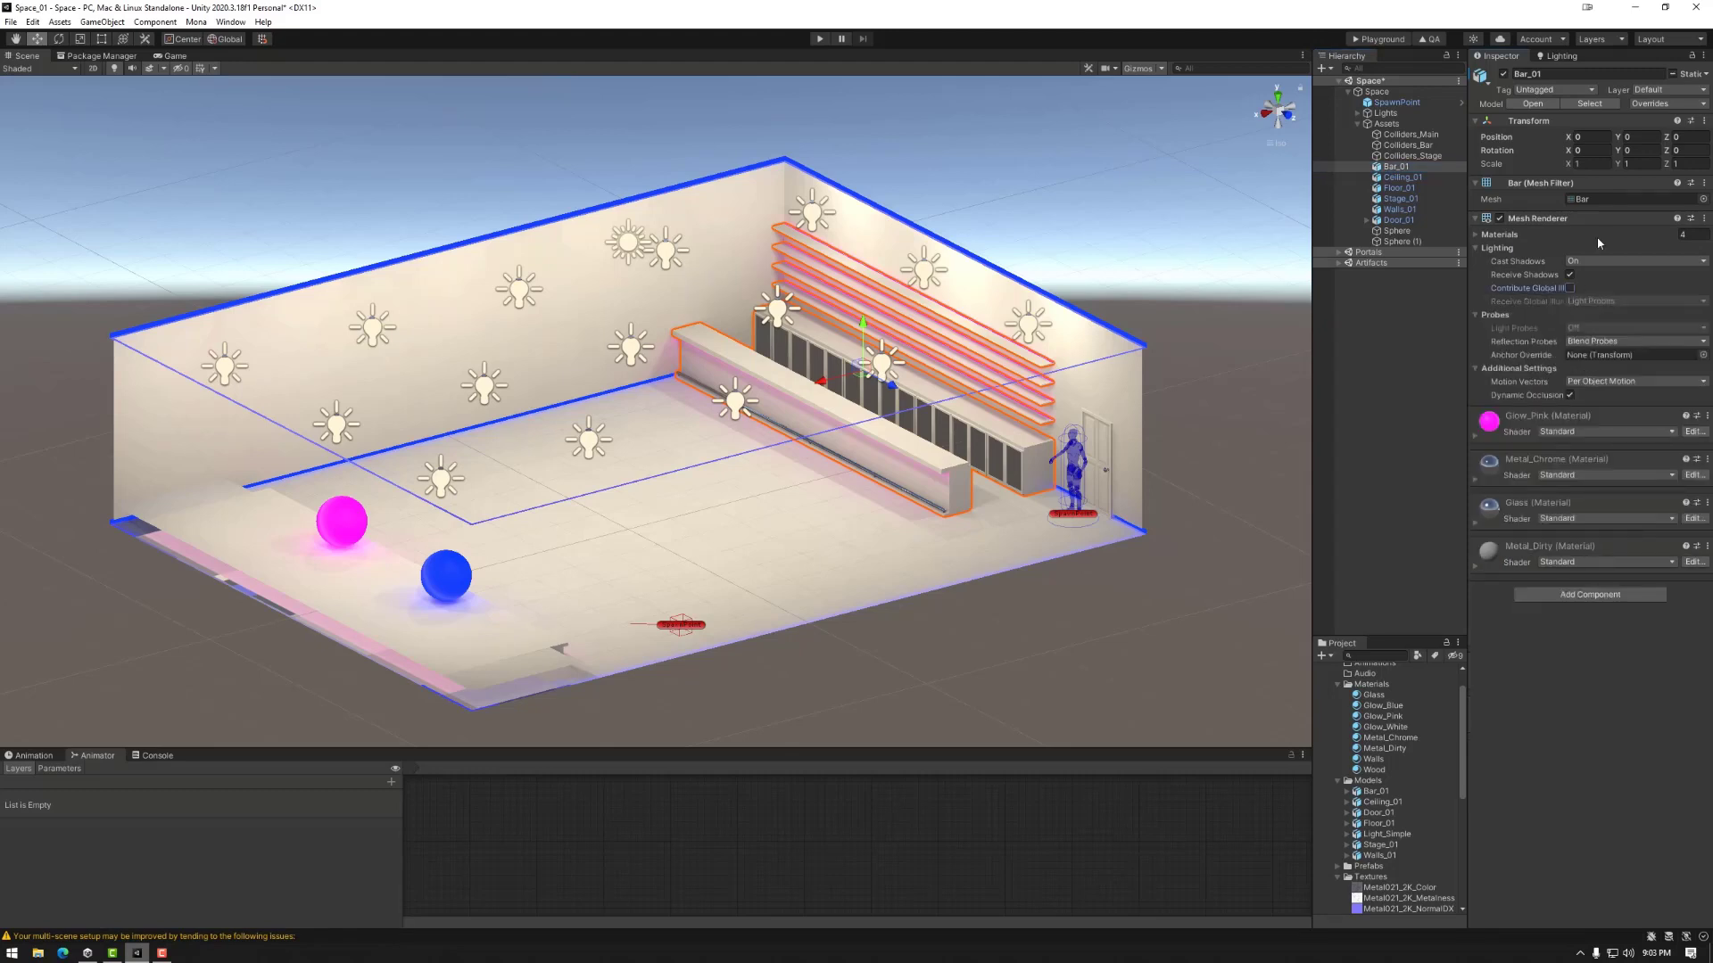
click(1707, 75)
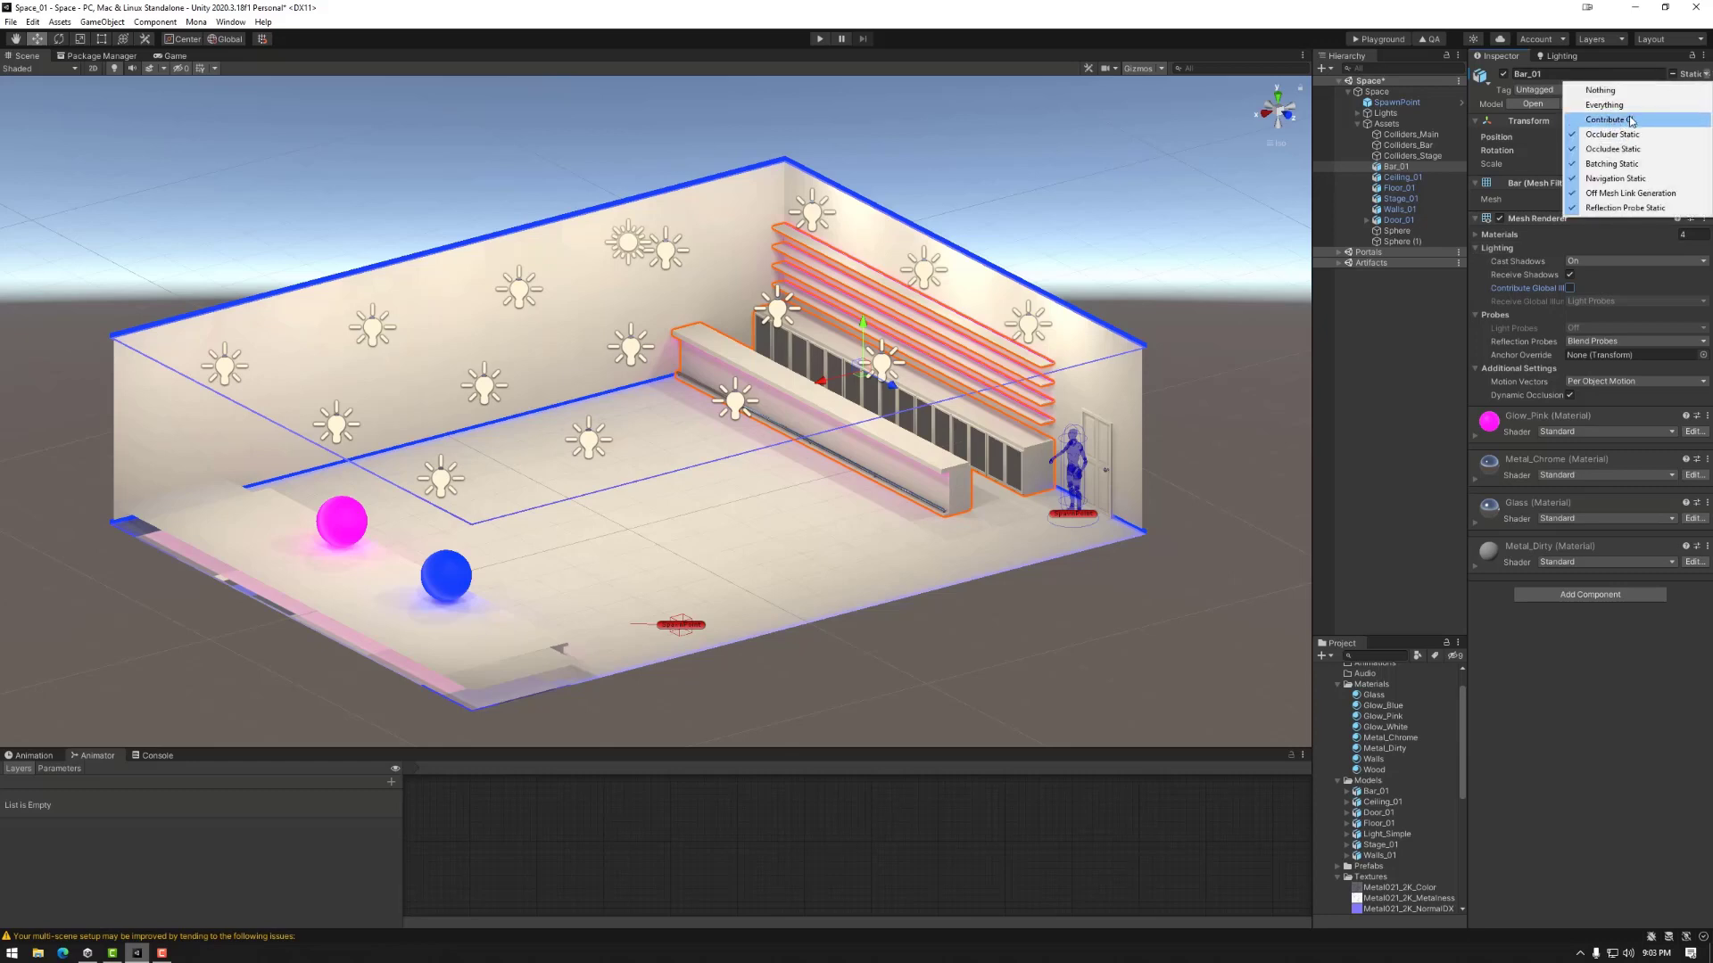
click(1621, 121)
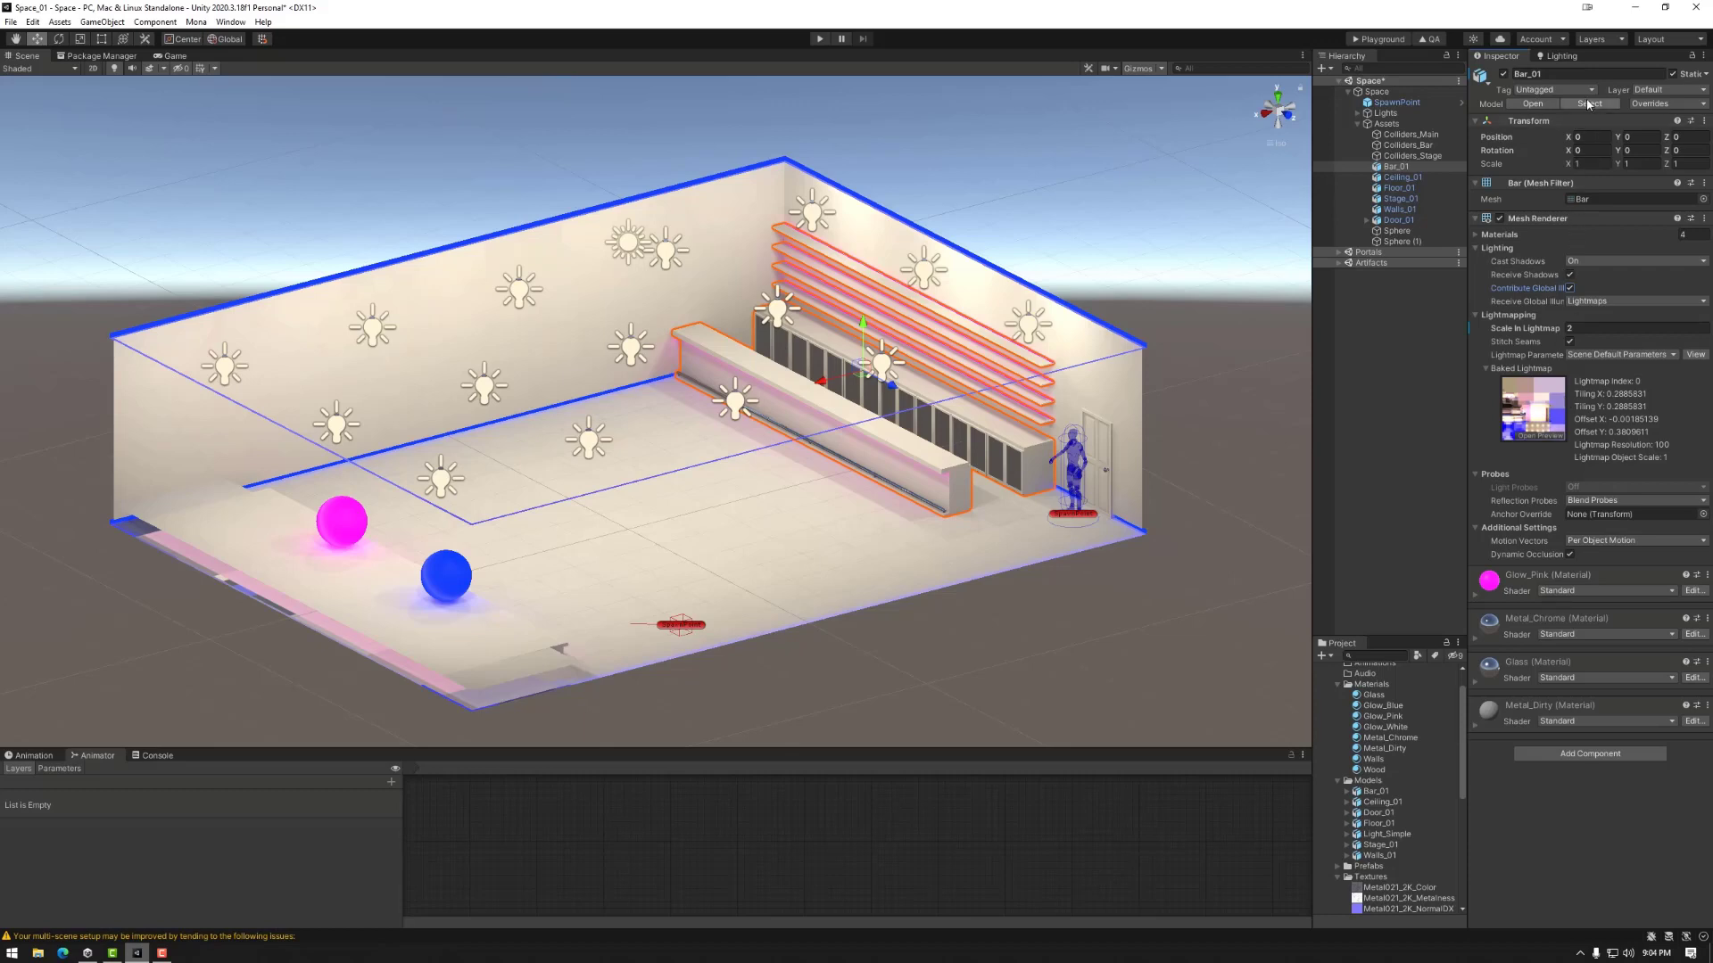
click(1562, 56)
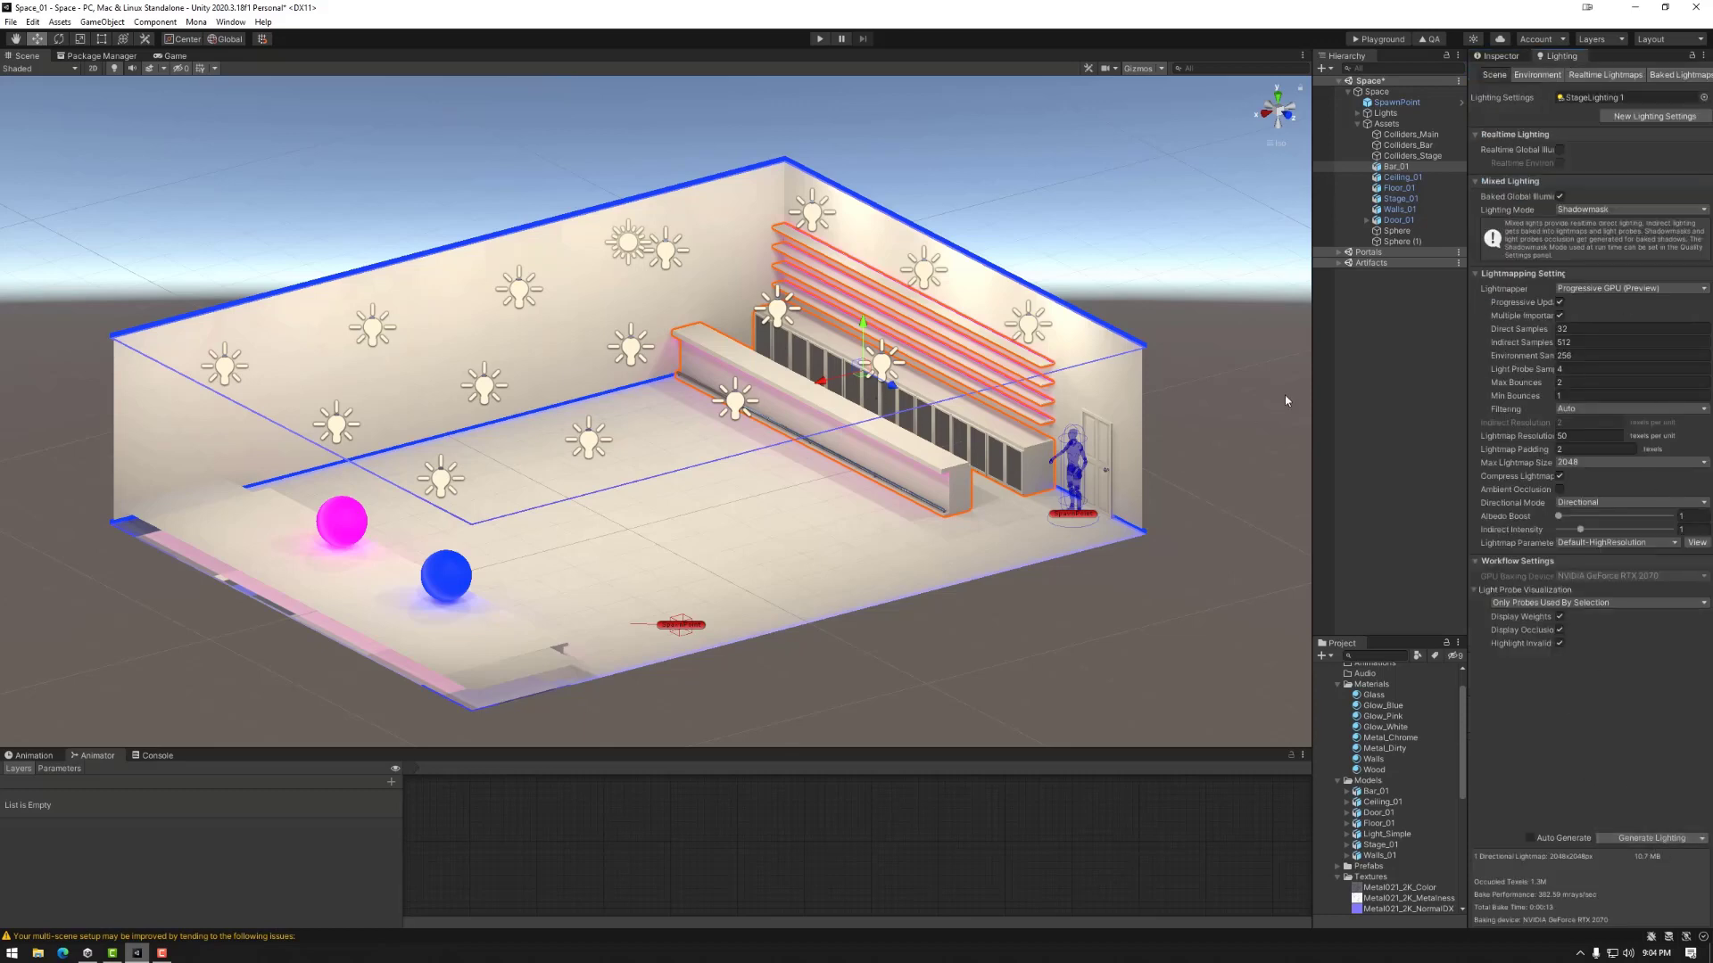
Glance at the current lightmap in an enlarged preview, then return to scene settings.
click(1671, 75)
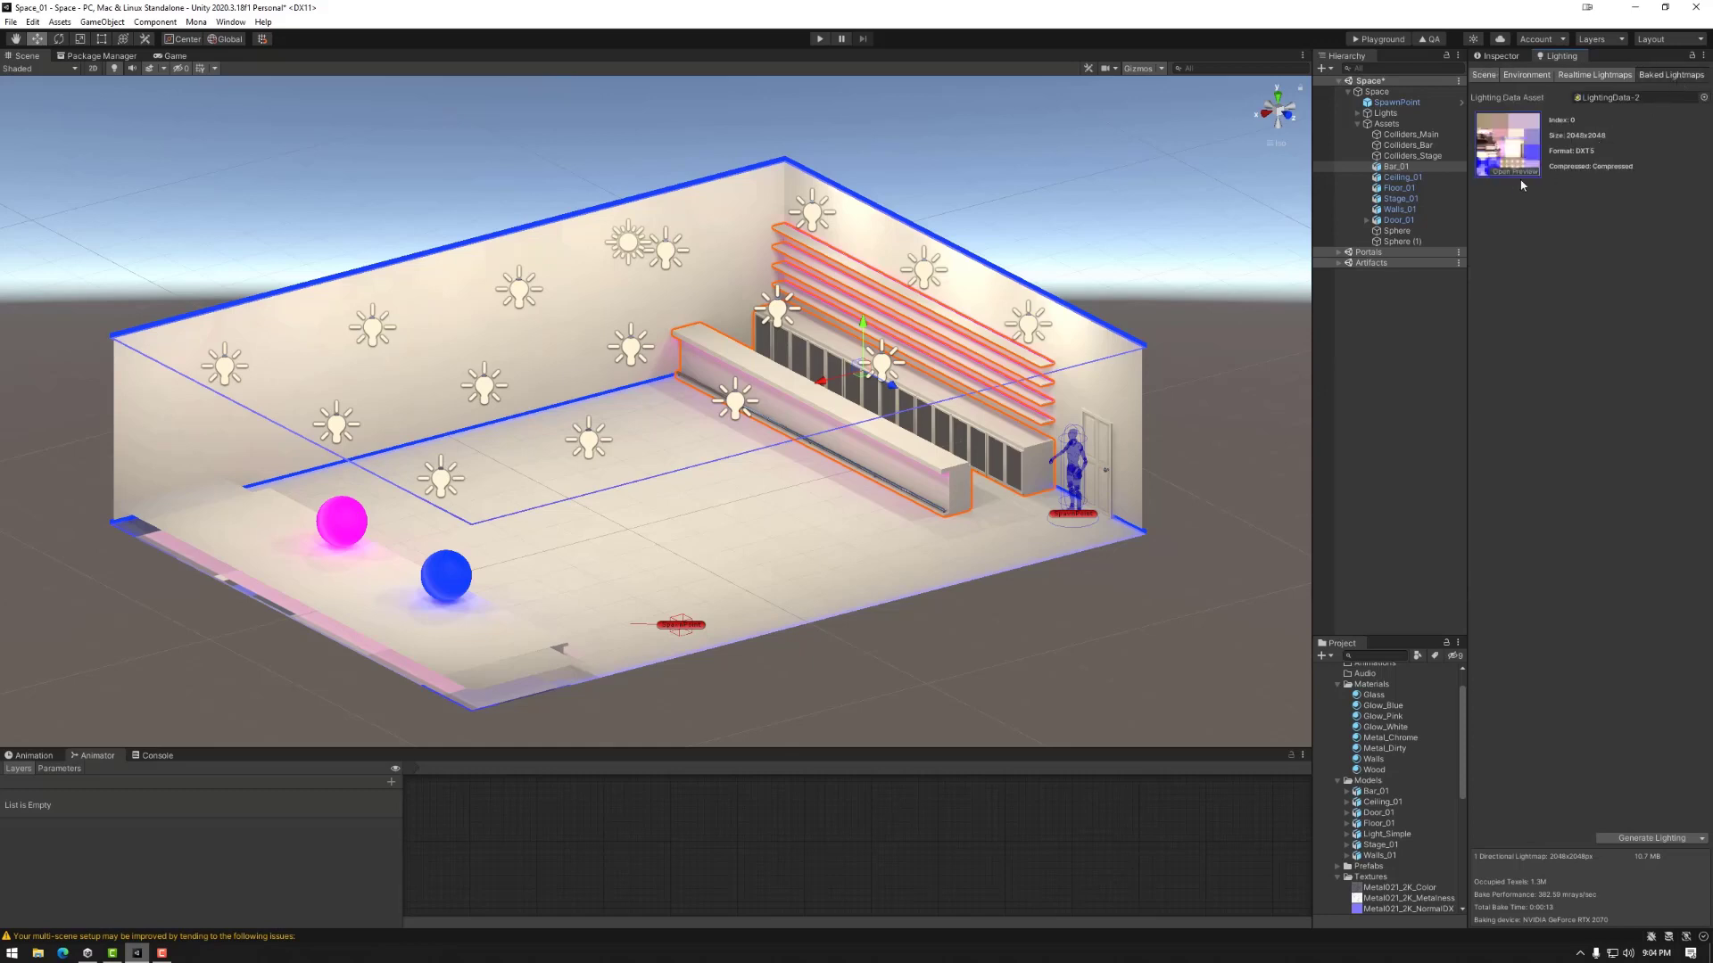
click(1516, 174)
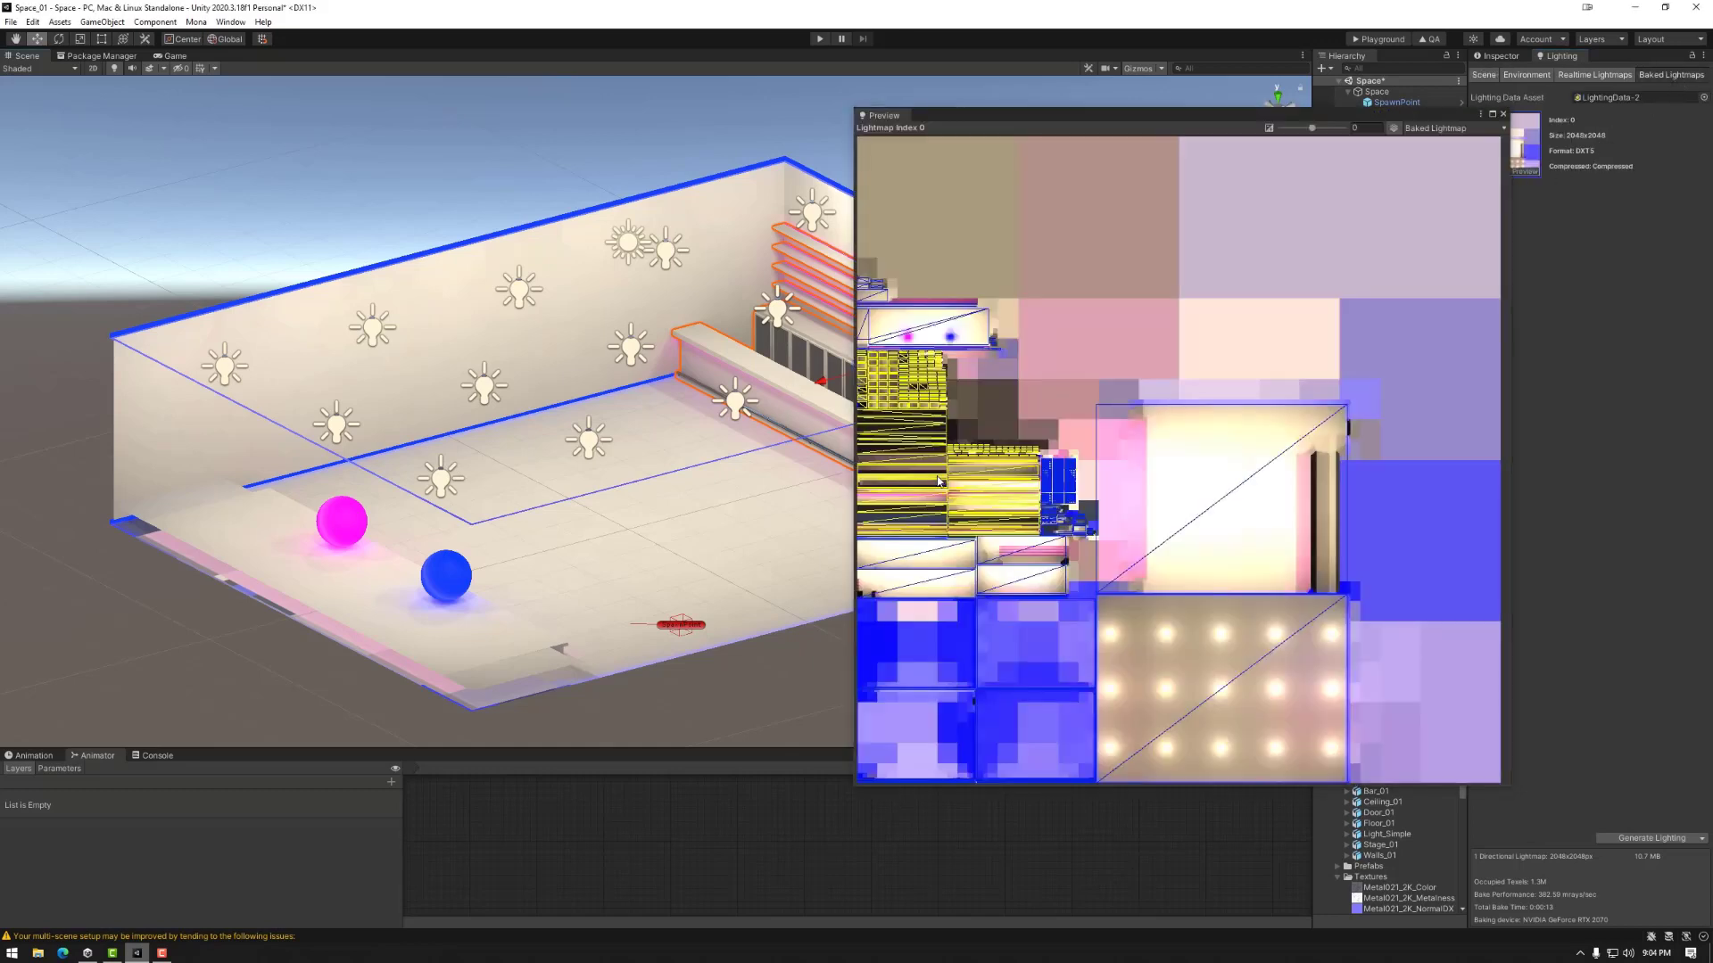
click(1503, 114)
click(1484, 75)
Rebake the lighting and preview the new lightmap to check the bar's larger charts.
click(1651, 839)
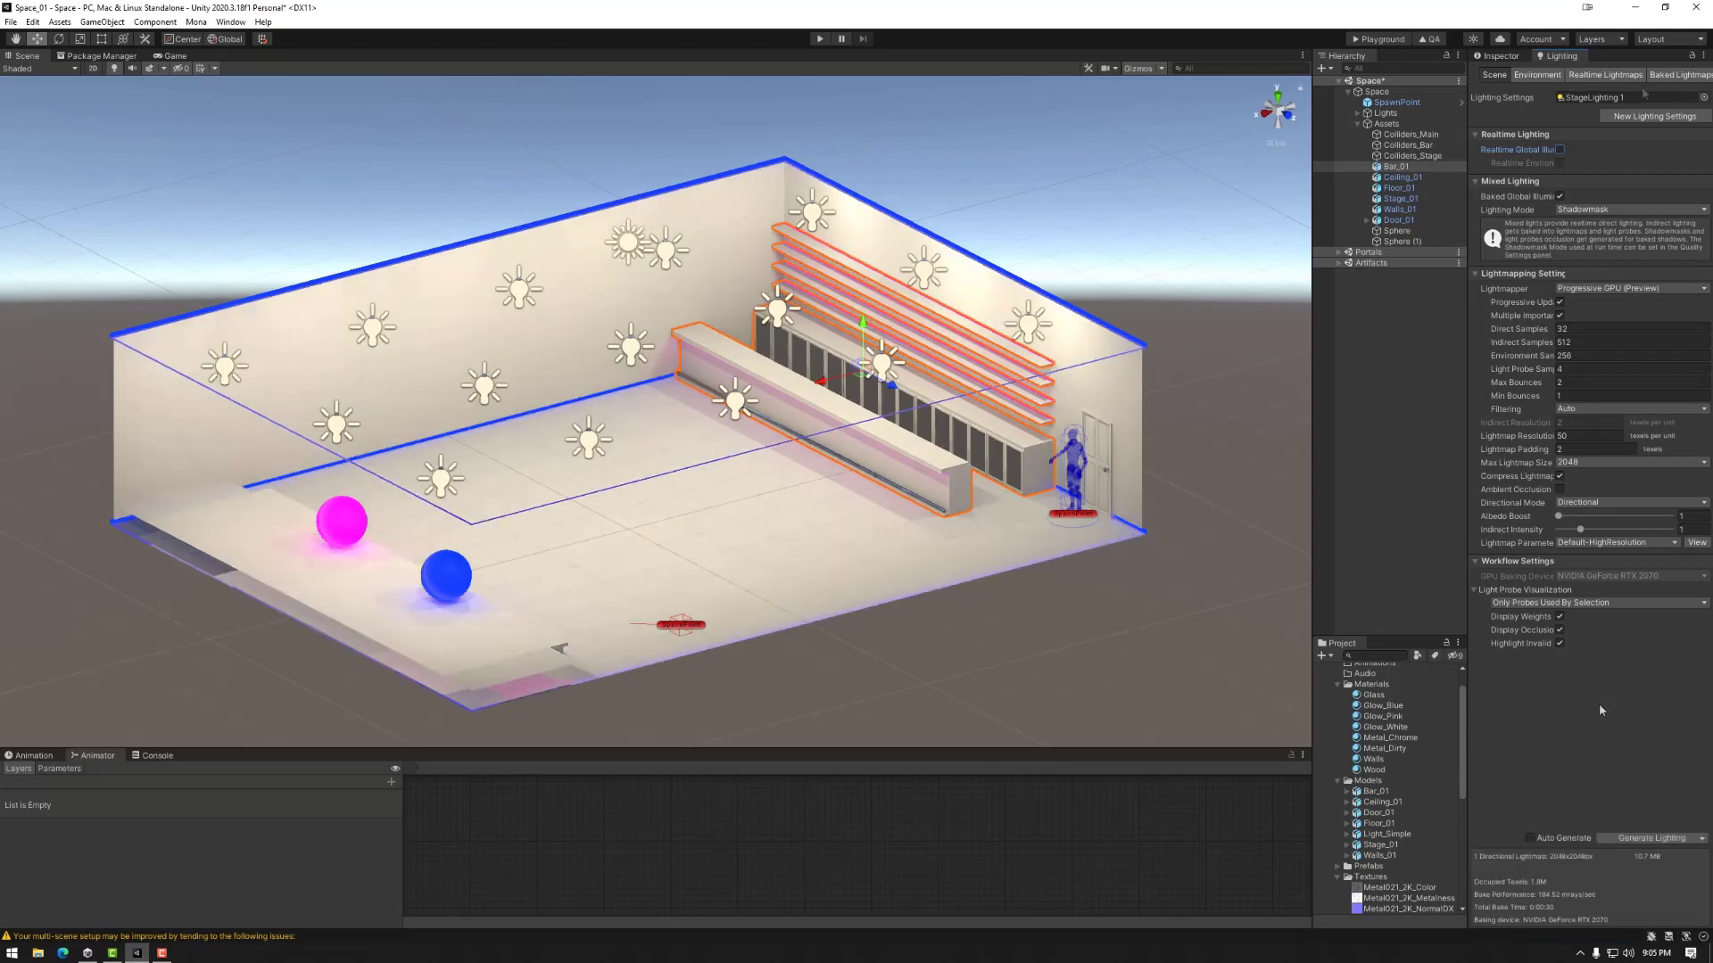
click(1684, 74)
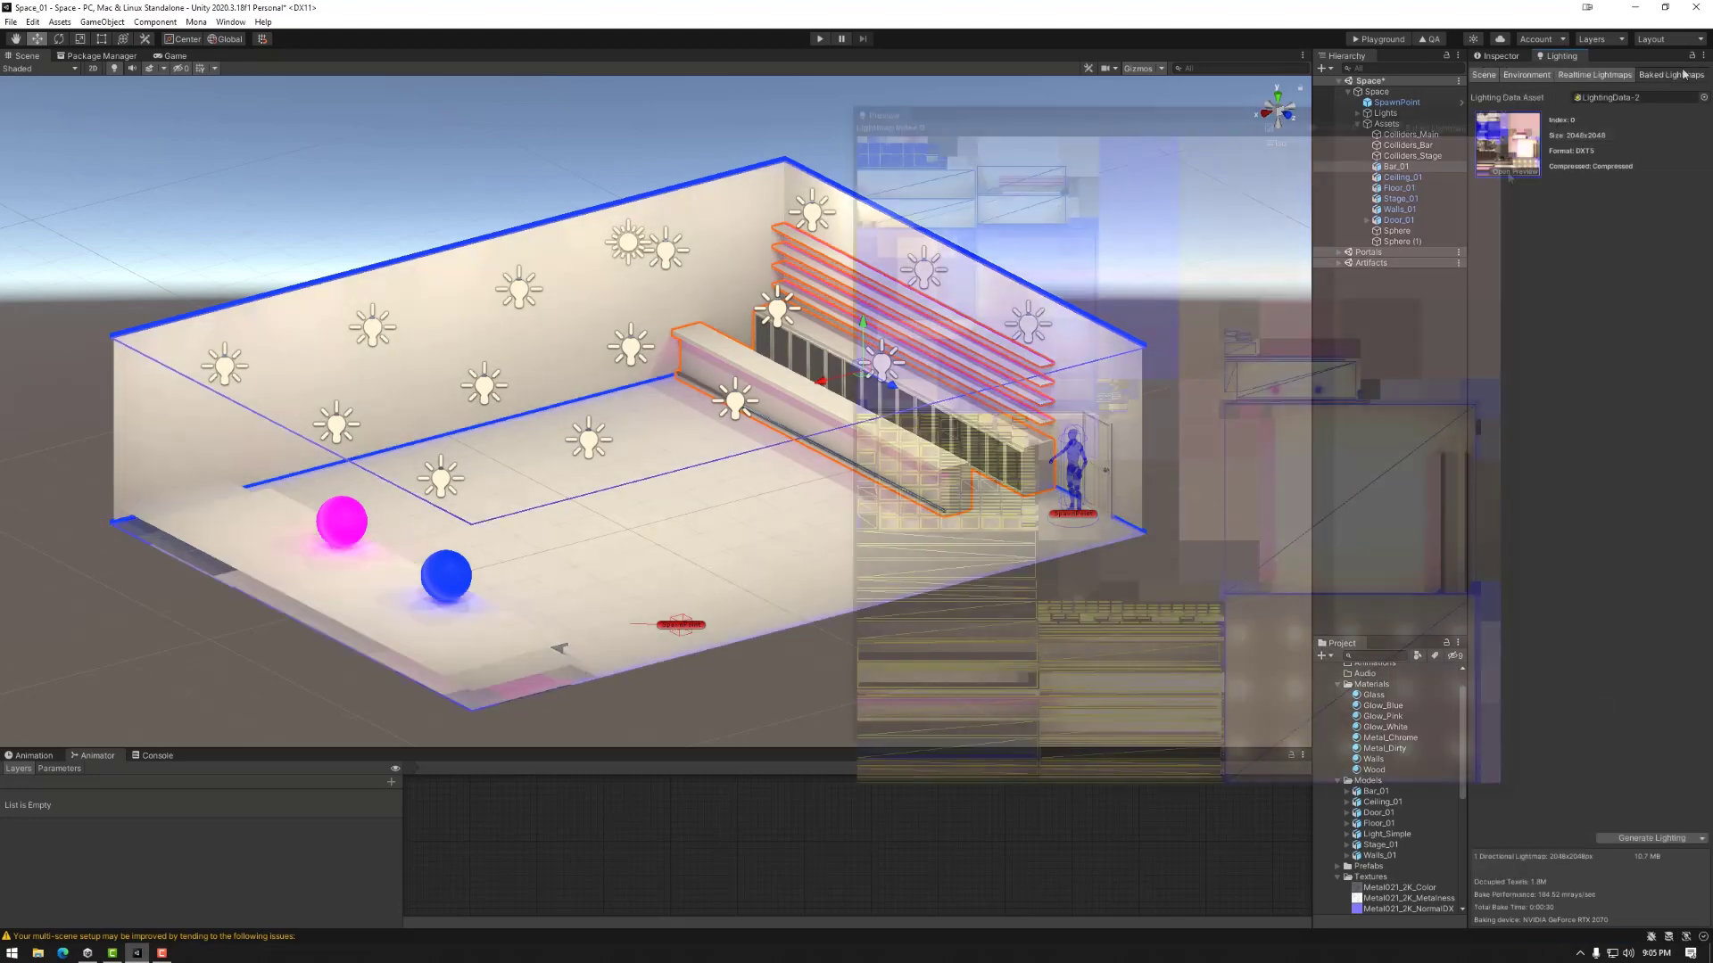
click(1509, 148)
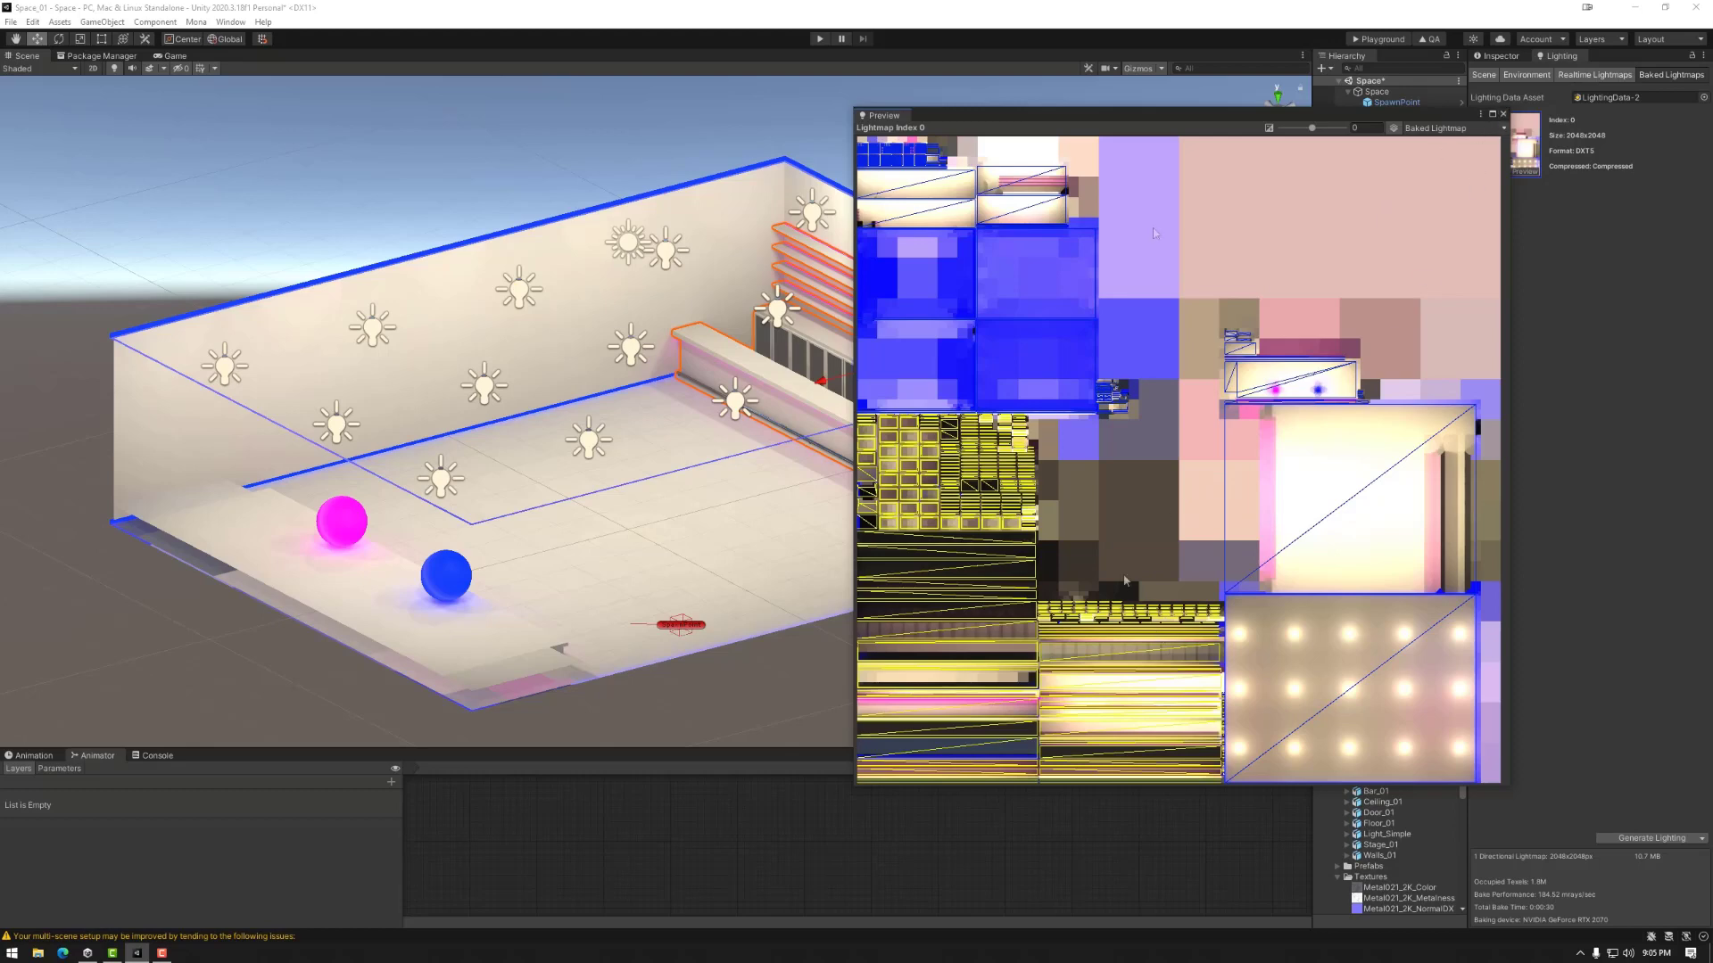
click(1503, 114)
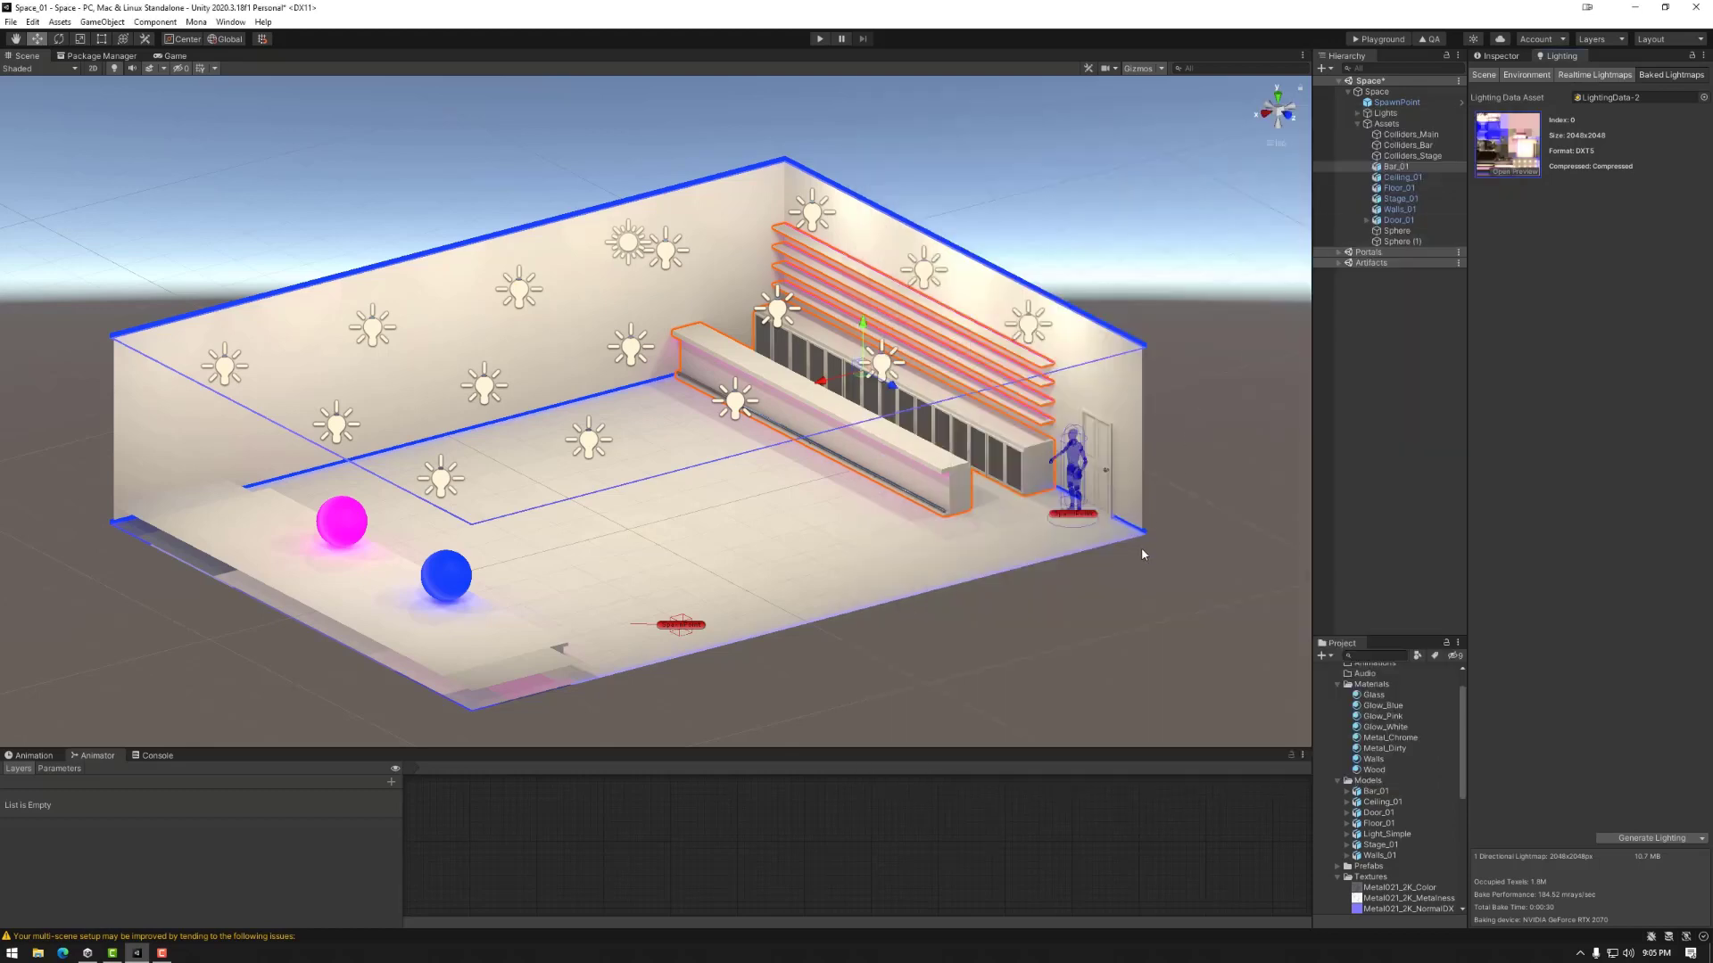
alt+drag(1086, 582, 800, 553)
scroll(799, 548, up, 1)
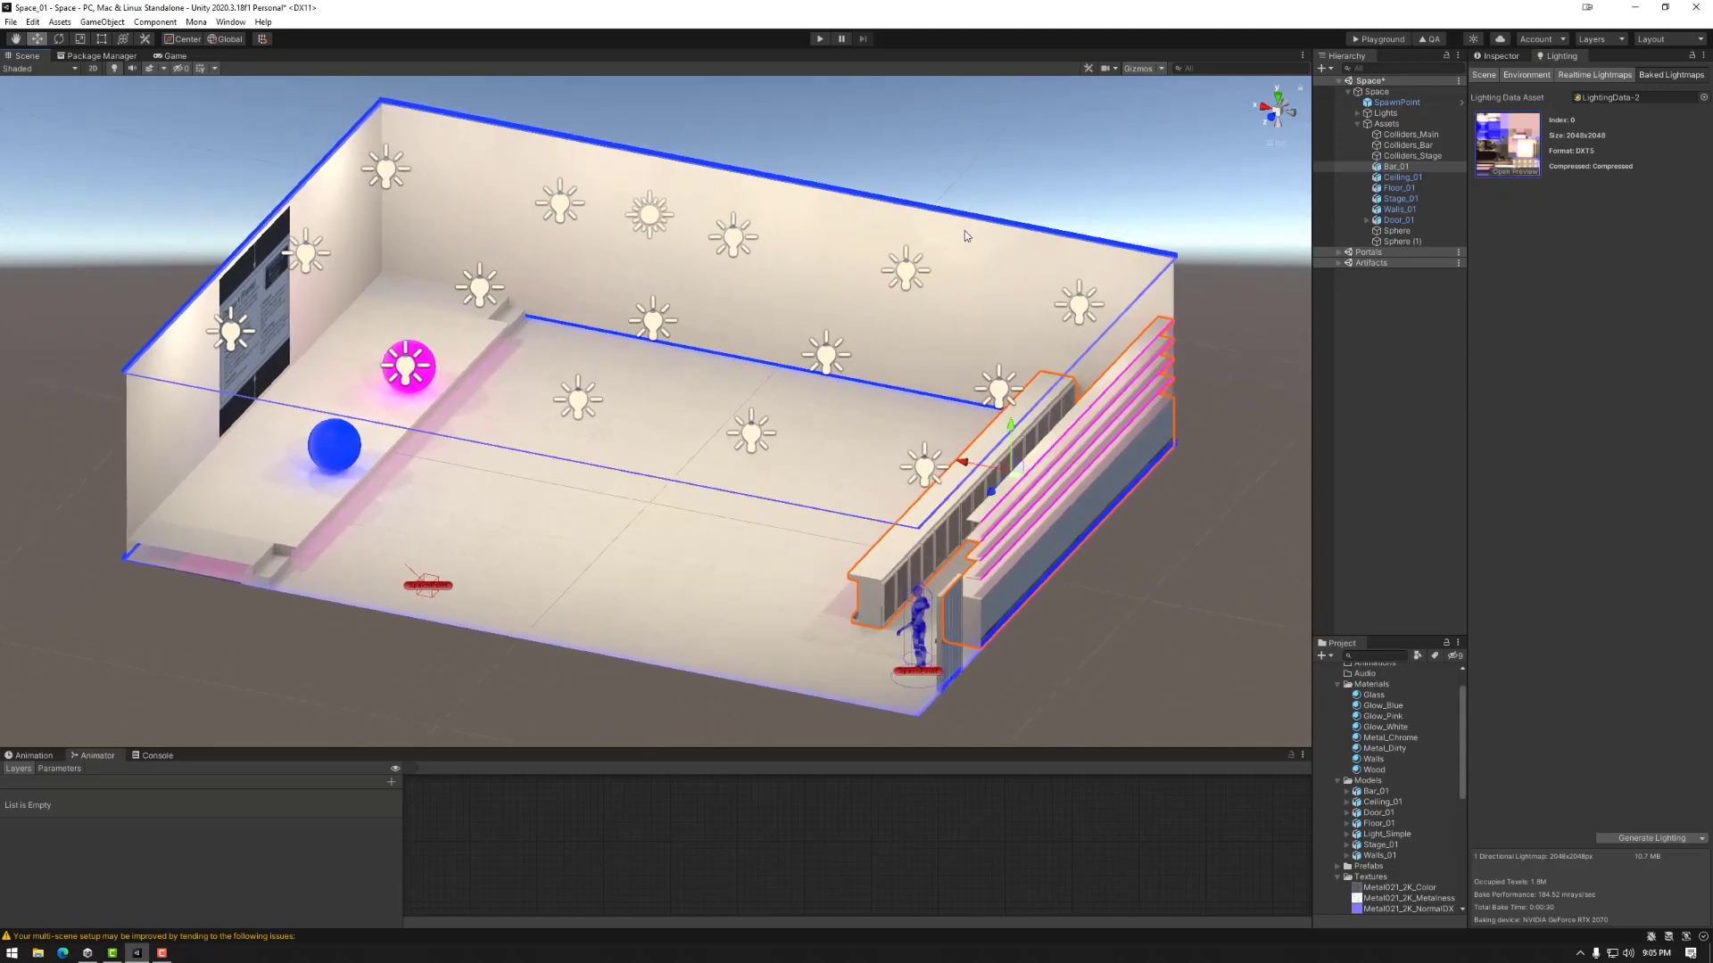